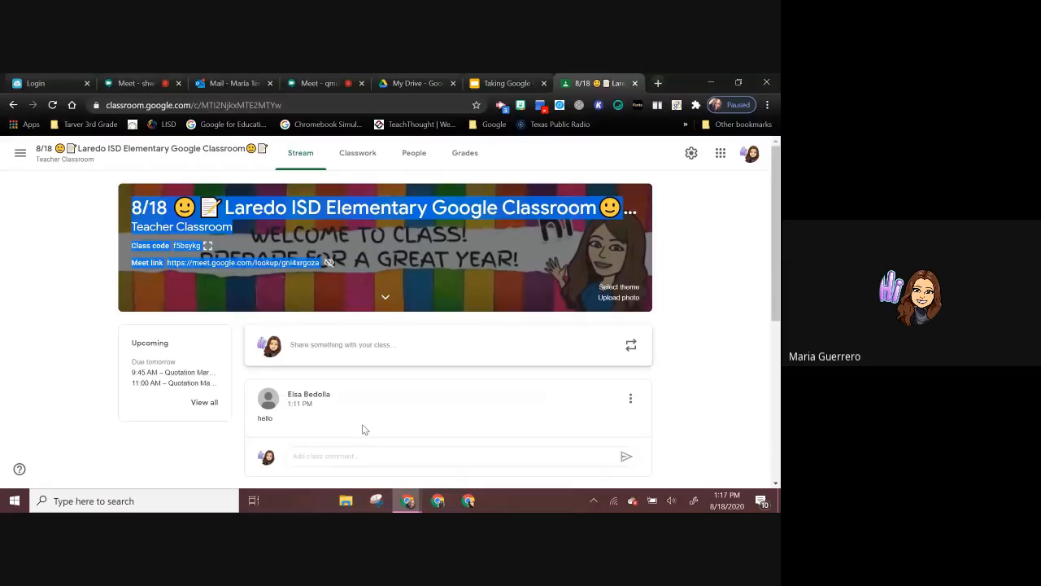
Step: Examine the posts, comments and assignment notices on the class Stream page
scroll(364, 429, "down", 1)
scroll(365, 363, "down", 1)
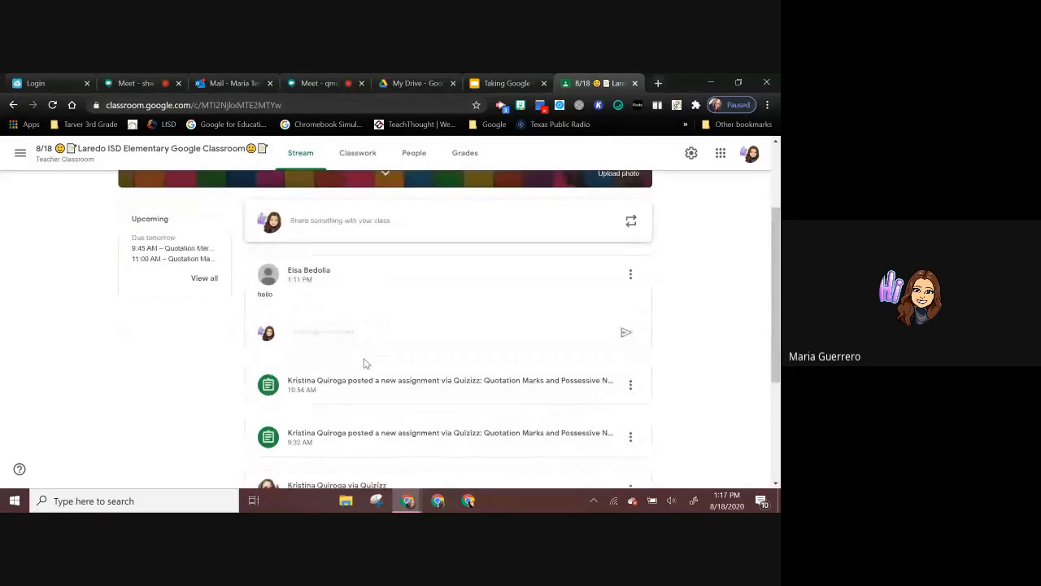
scroll(476, 412, "down", 1)
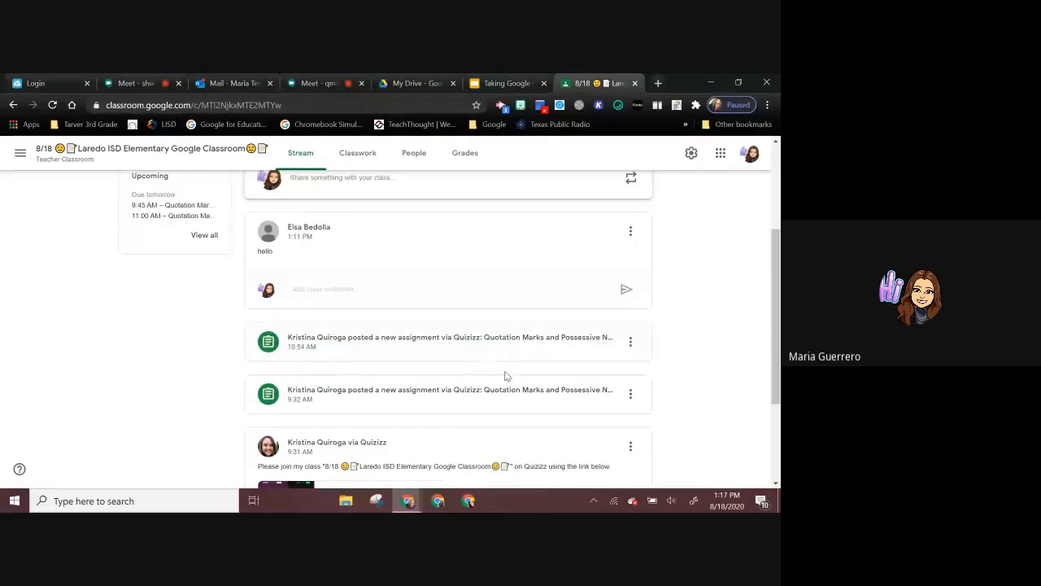
scroll(506, 377, "down", 2)
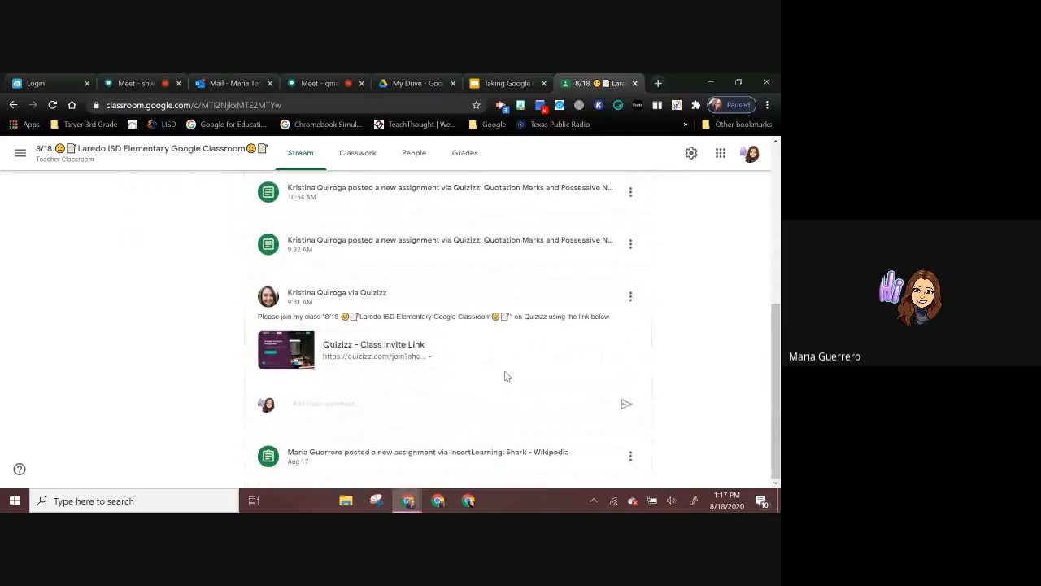
scroll(505, 375, "up", 2)
scroll(505, 375, "up", 2)
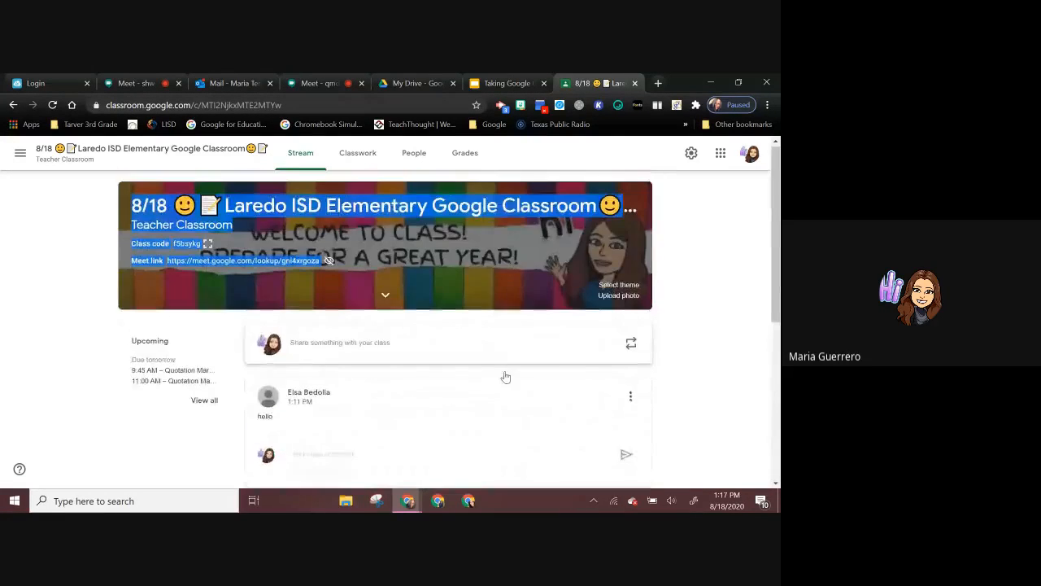
scroll(505, 376, "down", 1)
scroll(505, 376, "down", 1)
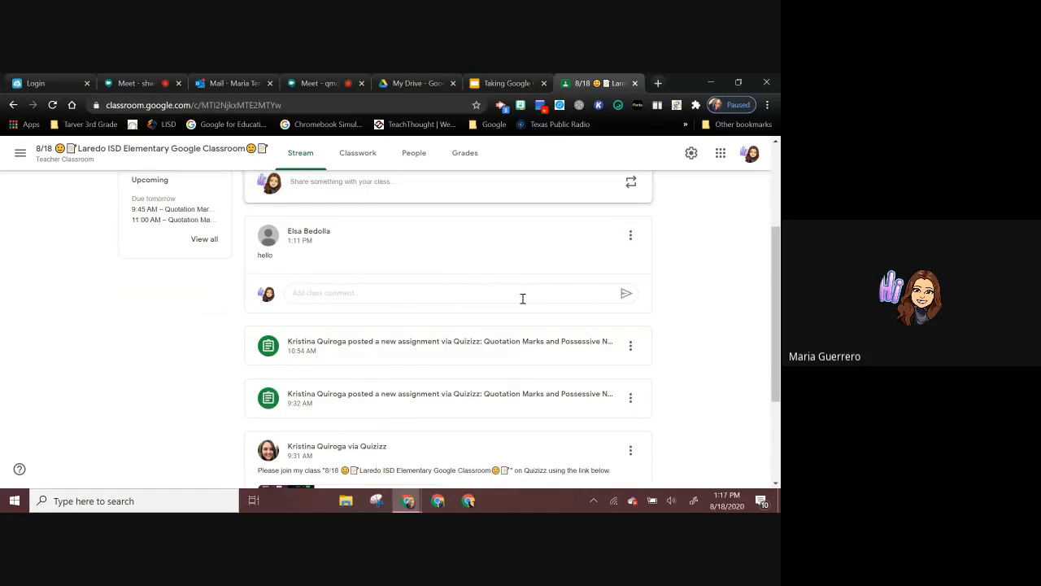
scroll(522, 299, "up", 2)
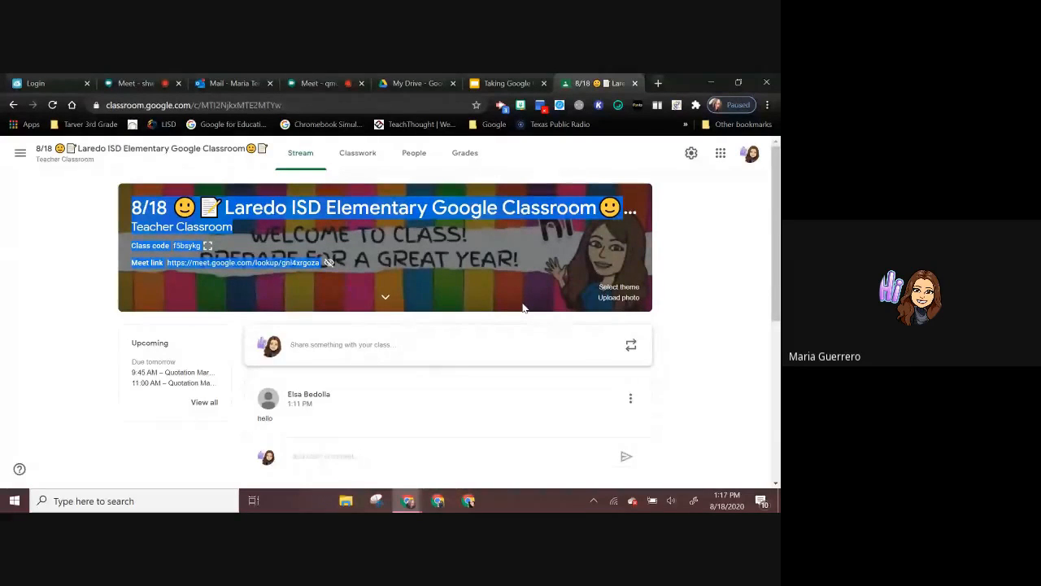
Step: Open the class's Classwork page and look through its topics, from Google Meet Recordings to the weekly Student Assignments
left_click(359, 153)
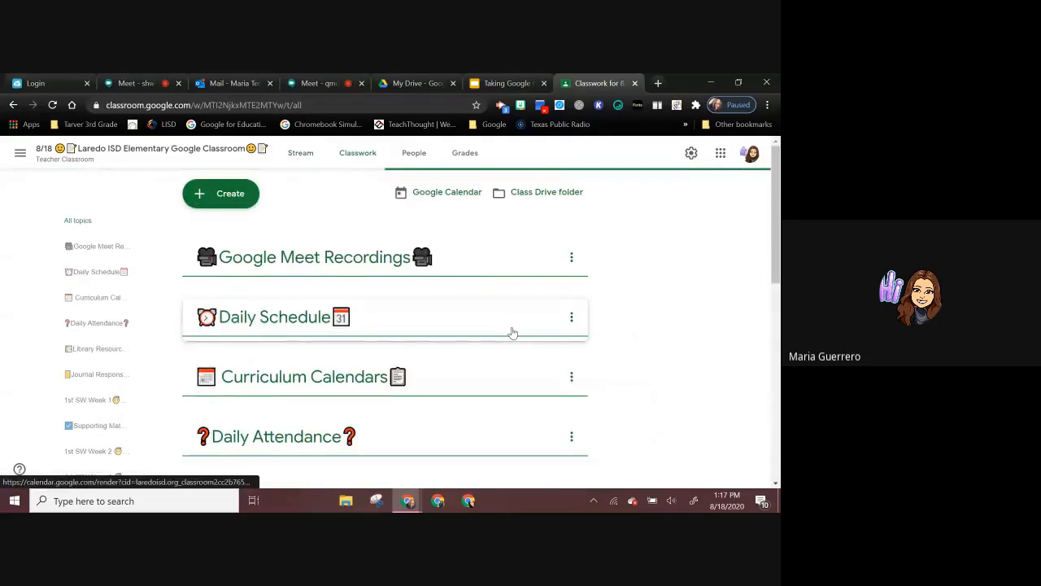
scroll(511, 331, "down", 3)
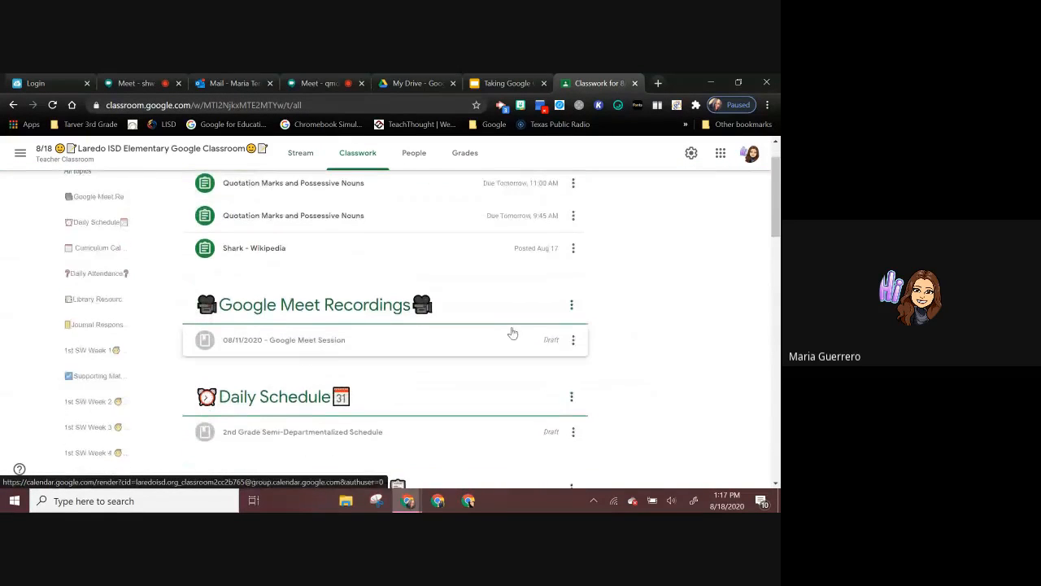
scroll(512, 331, "down", 4)
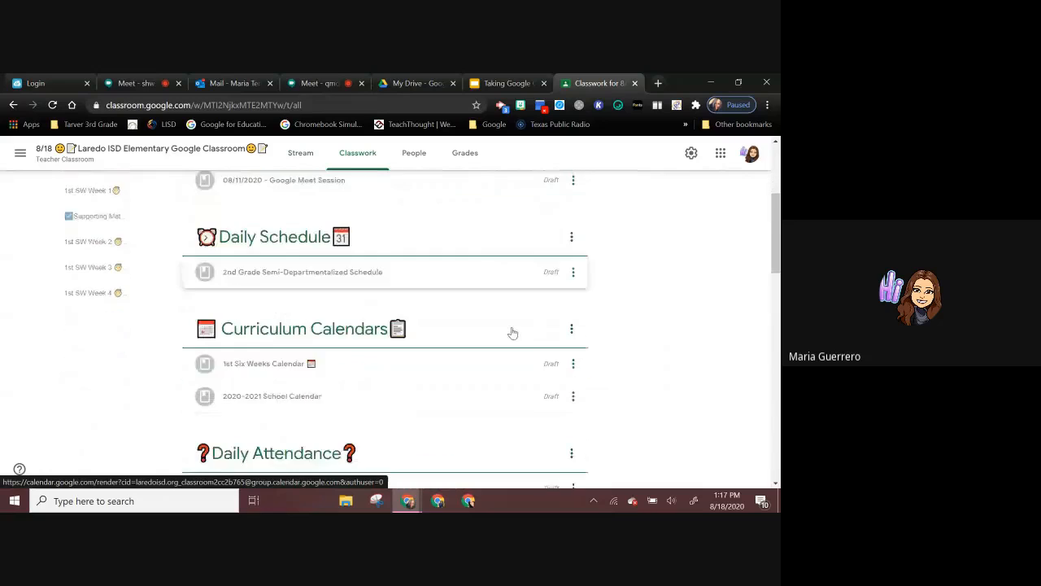
scroll(512, 332, "down", 3)
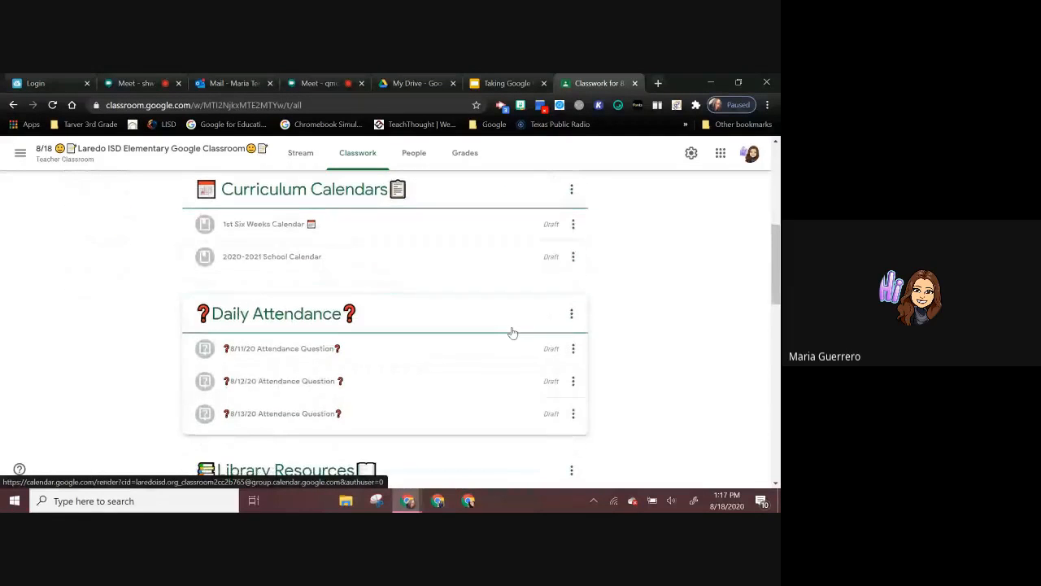
scroll(512, 332, "down", 5)
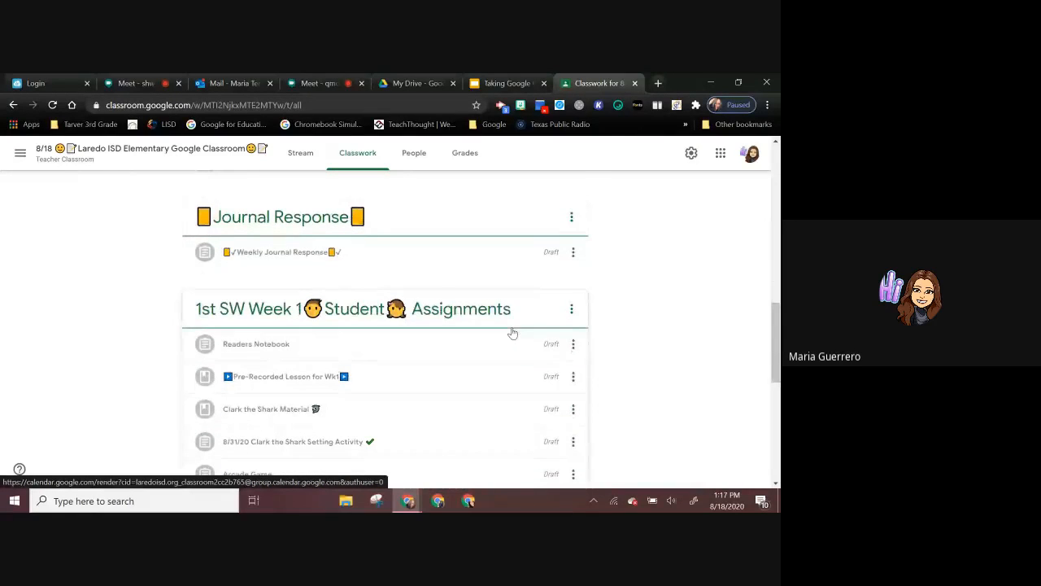
scroll(512, 332, "down", 3)
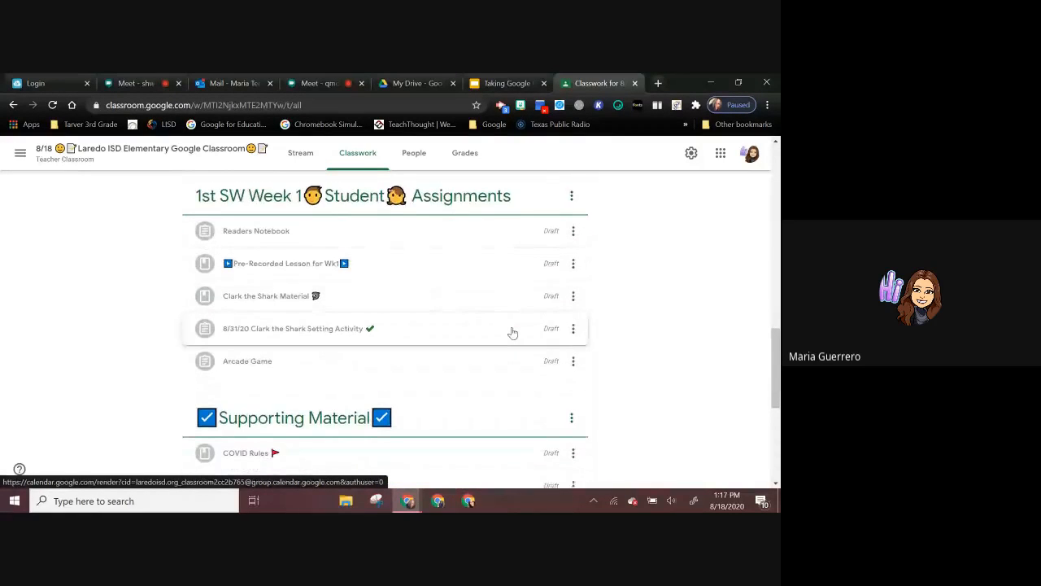
scroll(511, 332, "down", 1)
scroll(512, 332, "down", 1)
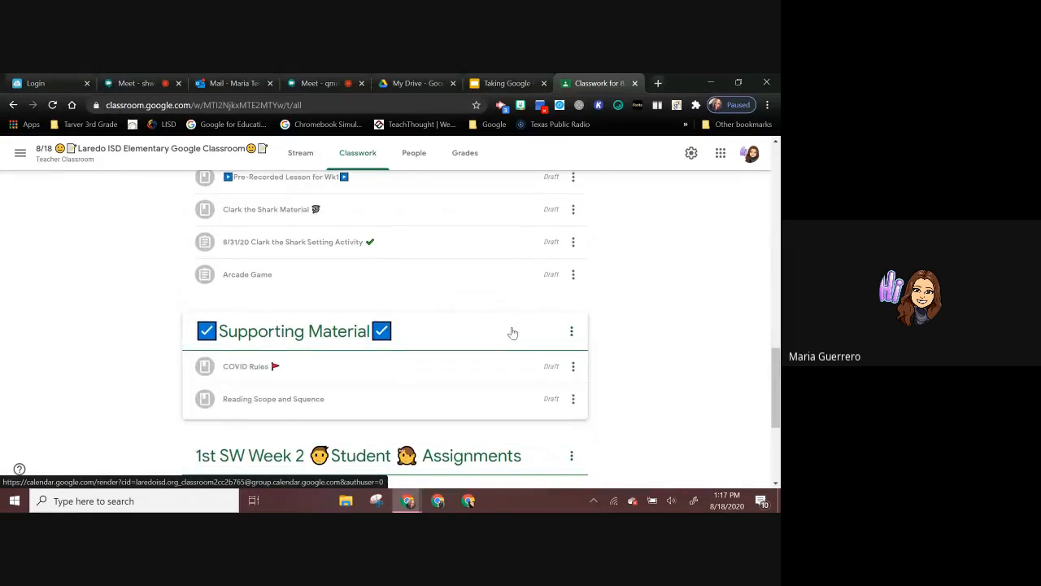
scroll(512, 331, "down", 1)
scroll(512, 334, "down", 1)
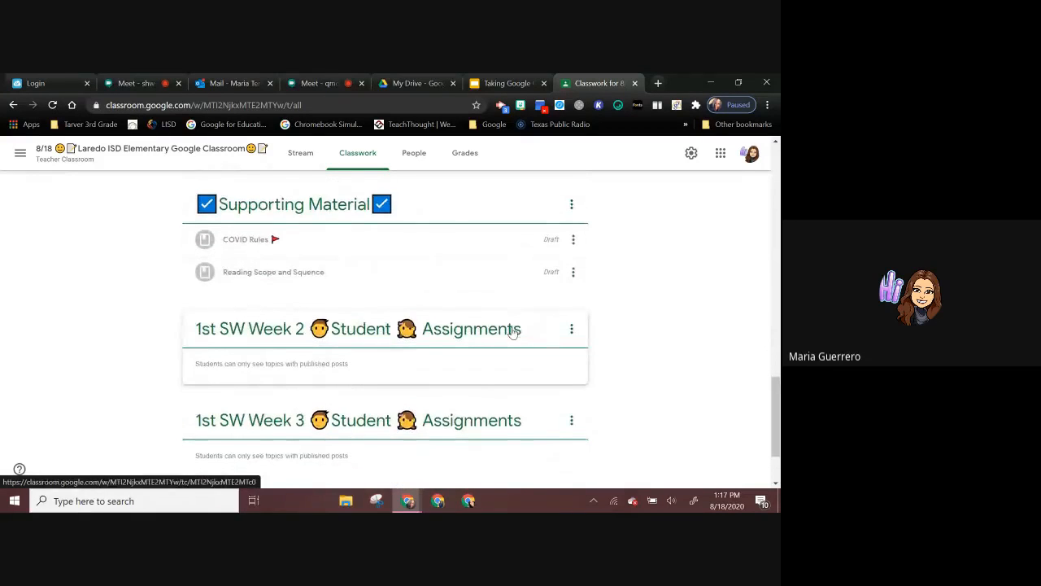
scroll(512, 332, "down", 1)
scroll(511, 332, "up", 7)
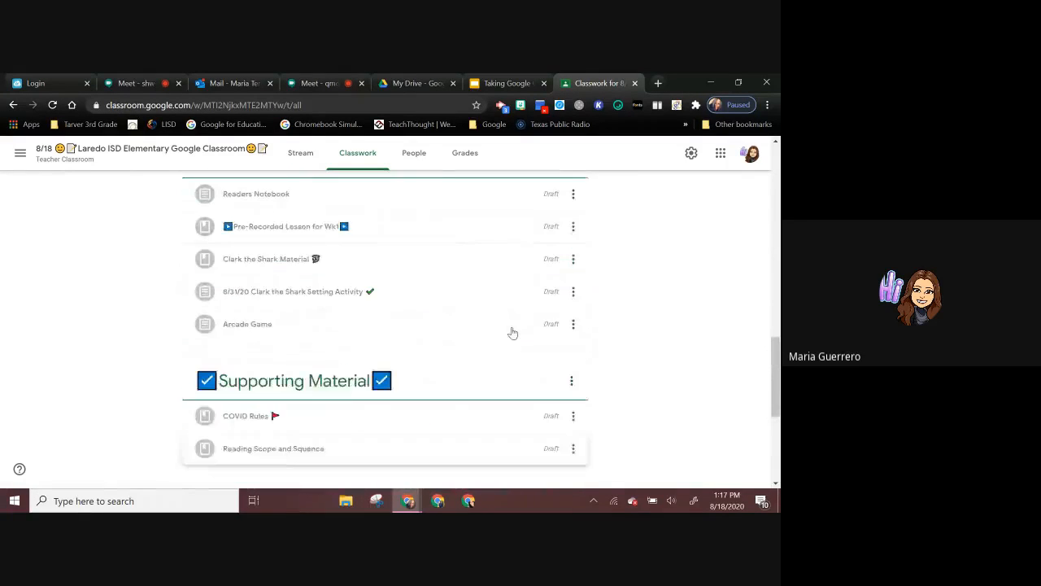
scroll(513, 332, "up", 8)
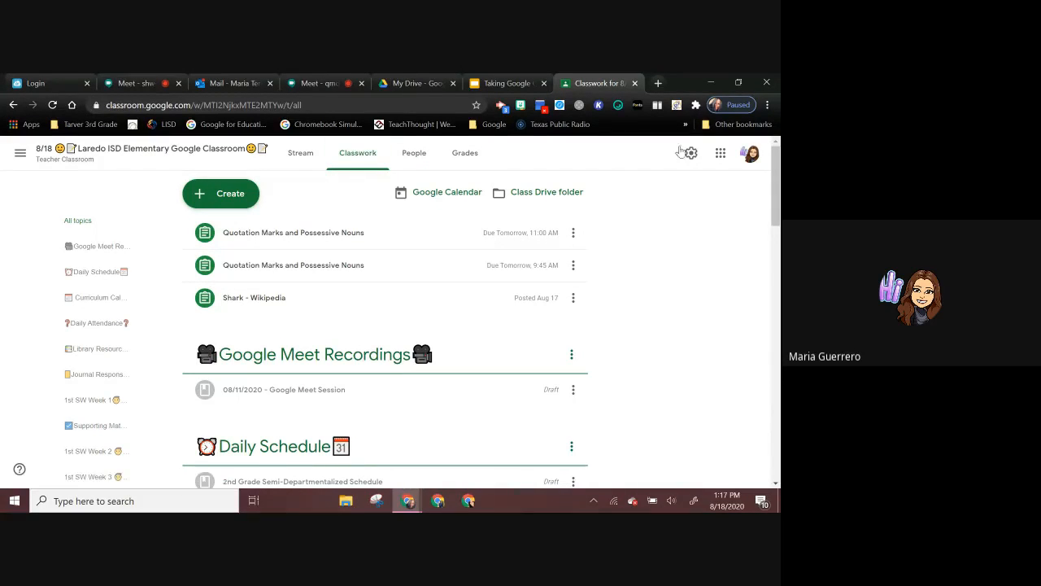
Step: On the People page, view the invitation dialogs for teachers and for students, cancelling each without inviting anyone
left_click(413, 155)
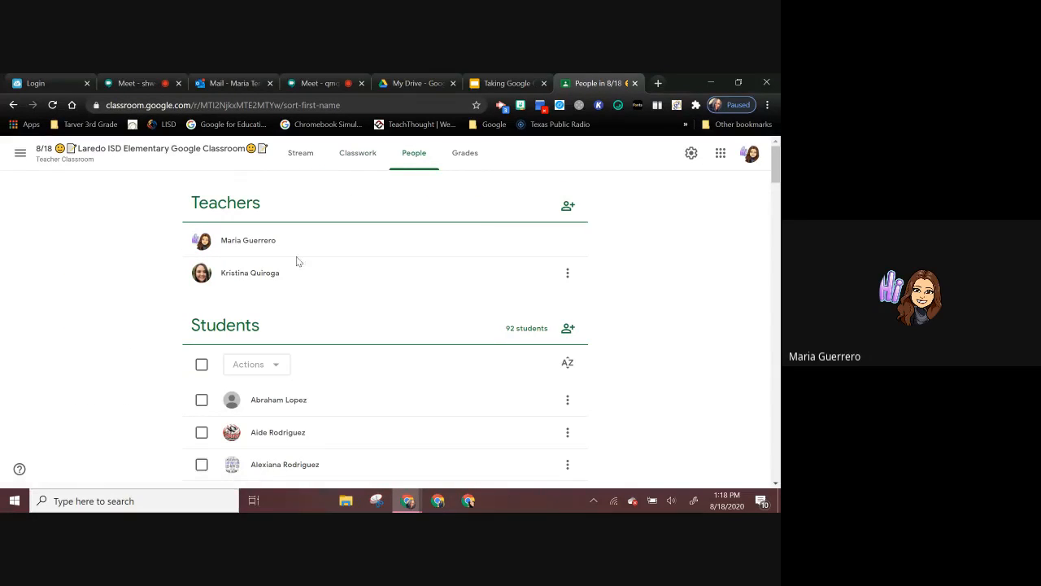
left_click(567, 205)
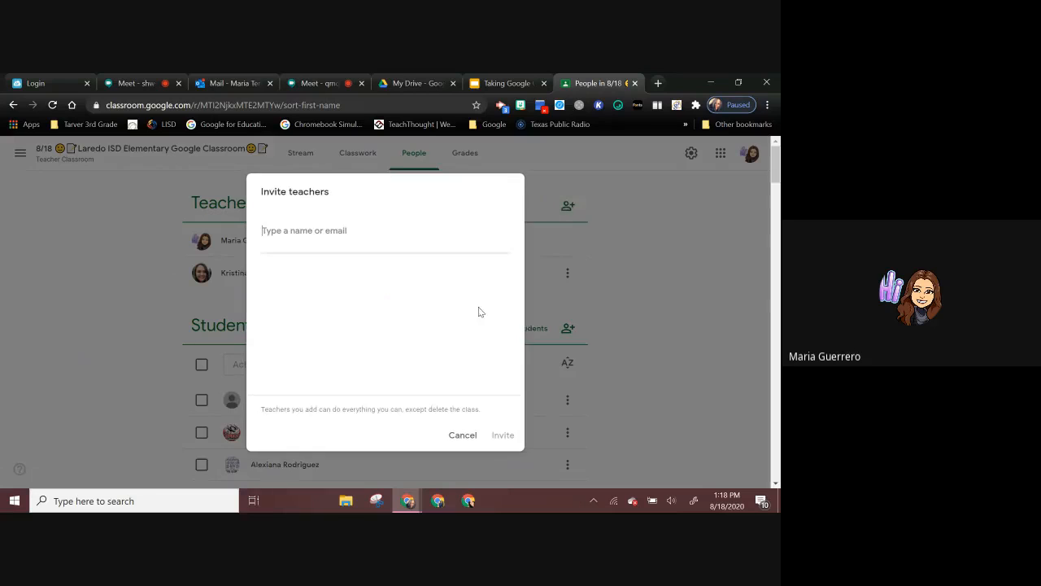
left_click(464, 436)
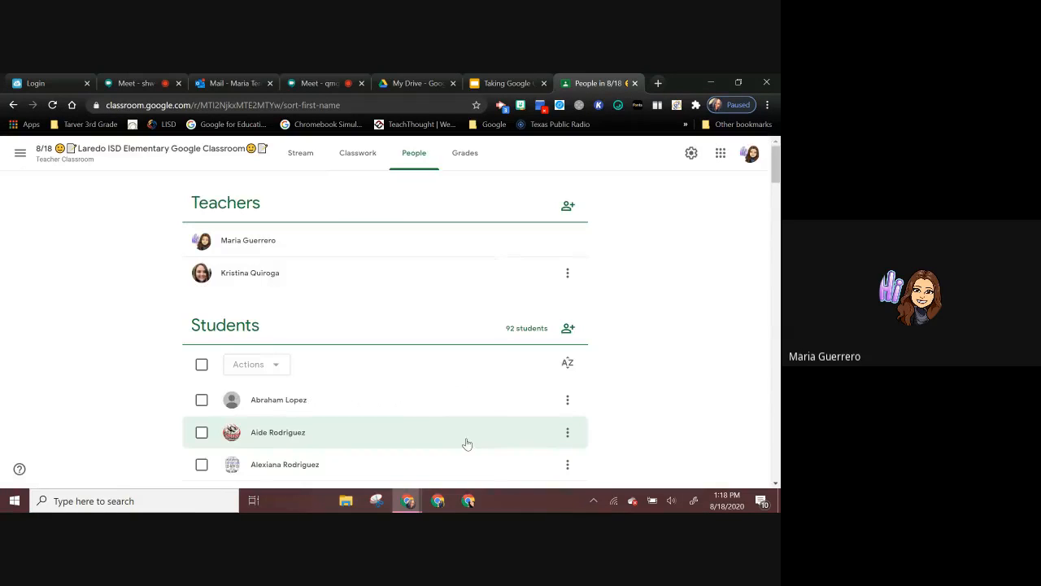
left_click(569, 334)
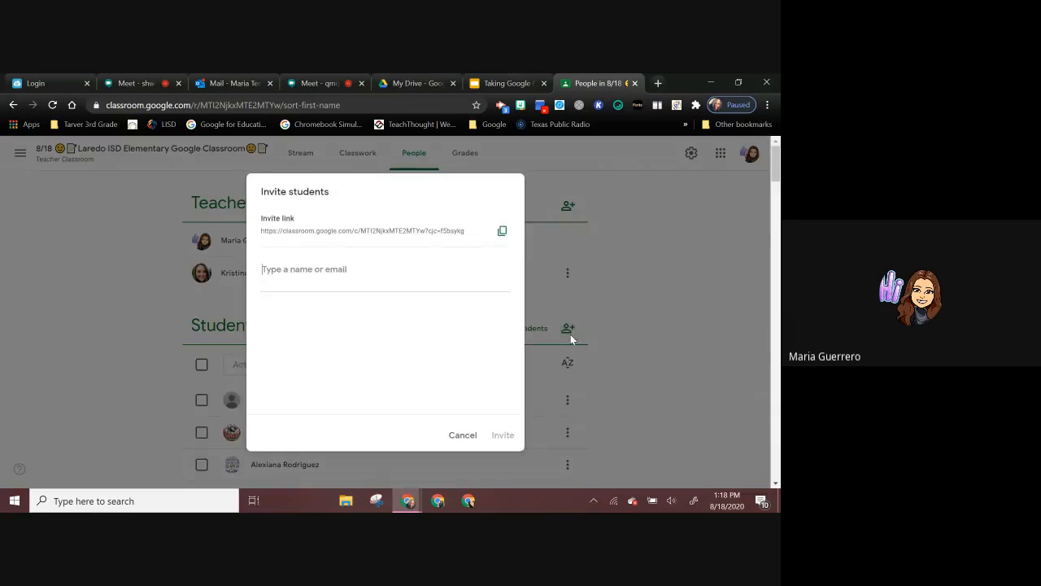
left_click(462, 435)
Step: Look through the student roster on the People page
scroll(479, 390, "down", 2)
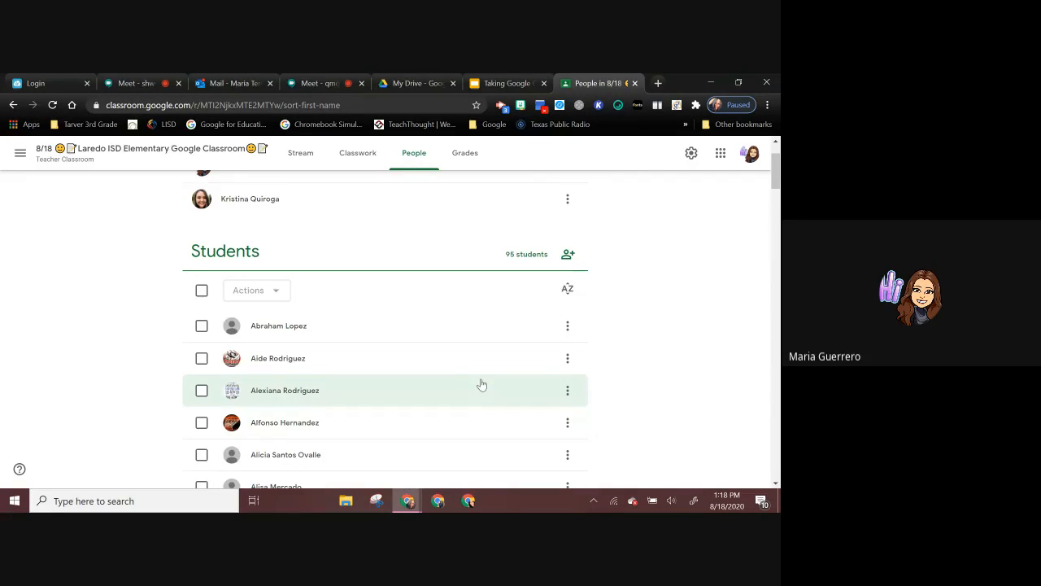
scroll(481, 384, "up", 2)
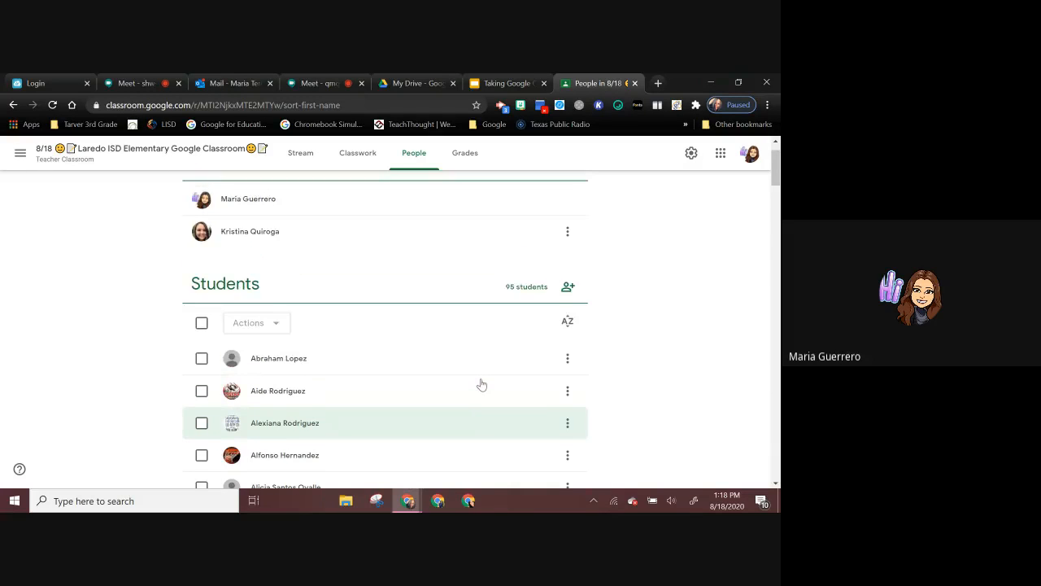
scroll(480, 384, "down", 4)
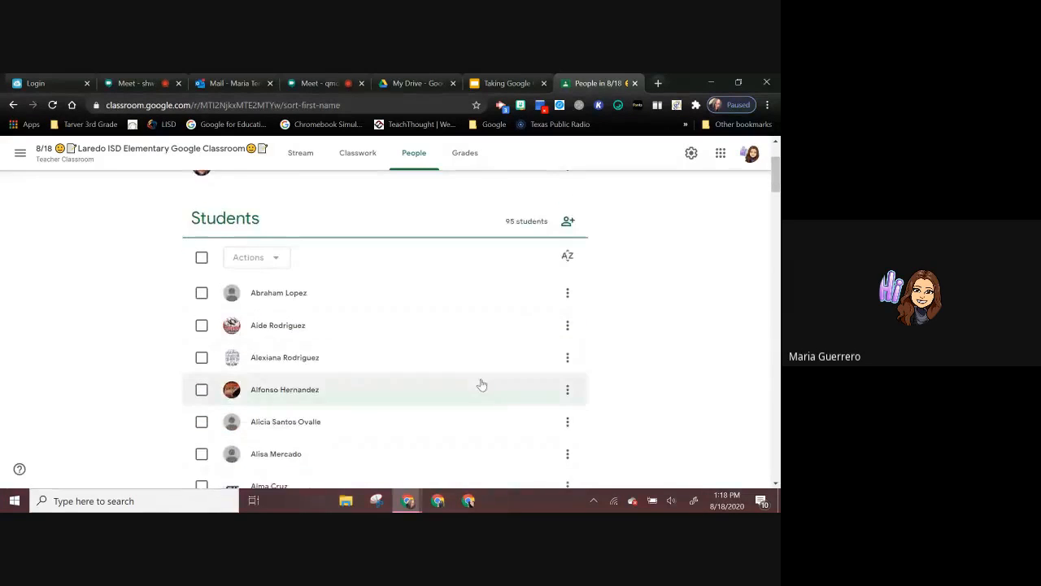
scroll(482, 384, "up", 2)
scroll(481, 384, "down", 2)
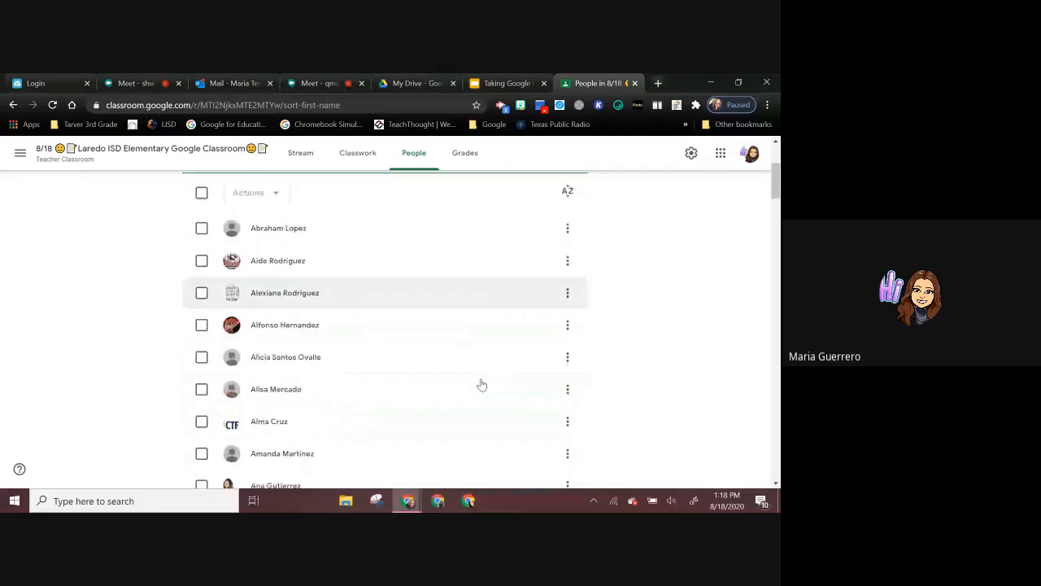
scroll(480, 384, "up", 4)
Step: View the class's Grades page and return to the Stream
left_click(476, 162)
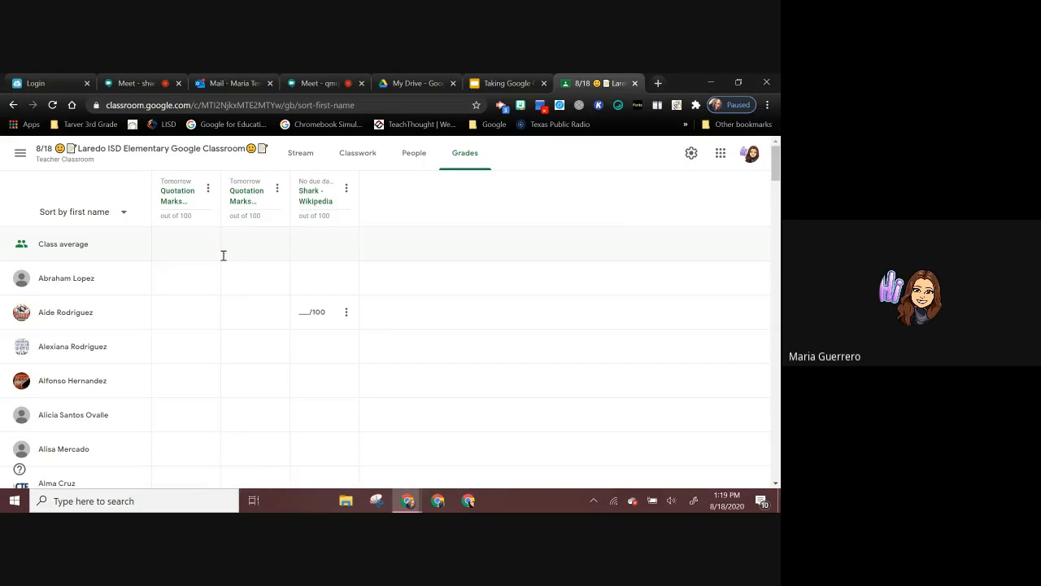
left_click(297, 157)
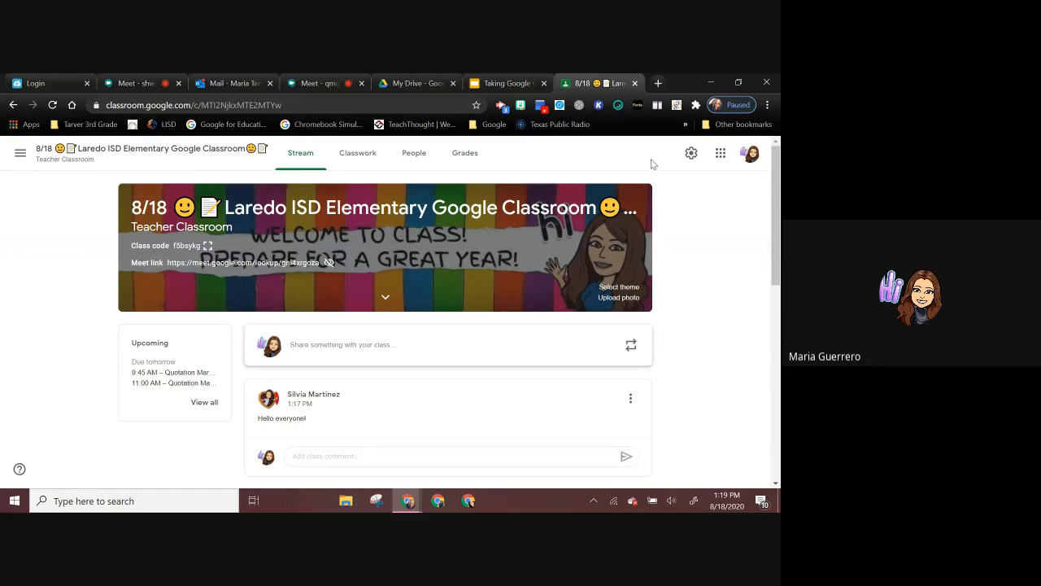
Step: In the class settings, add a stacked books emoji after "8/18" in the class name, copied from JoyPixels by searching "BOOK"
left_click(691, 155)
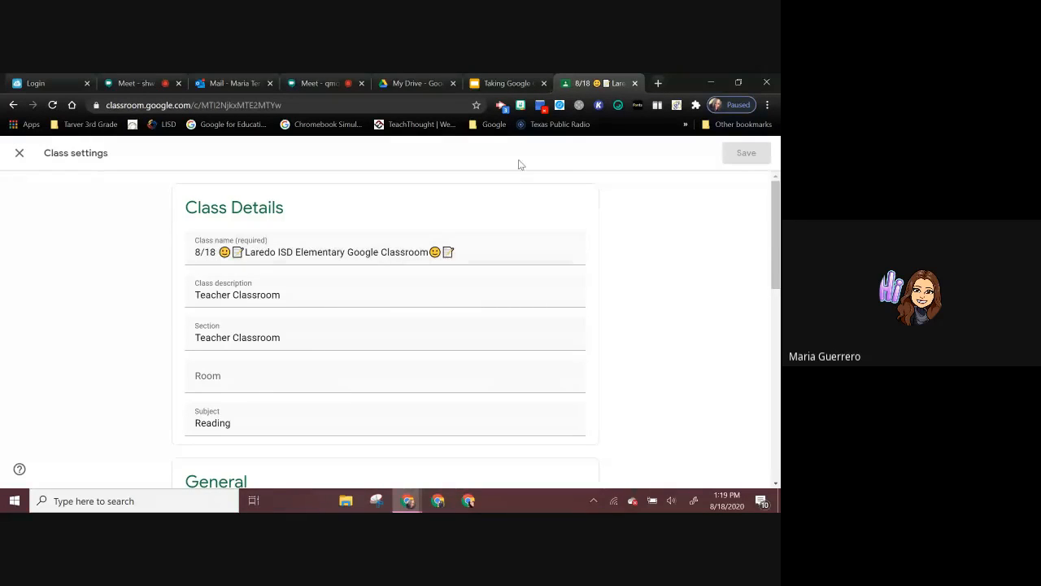
left_click(618, 105)
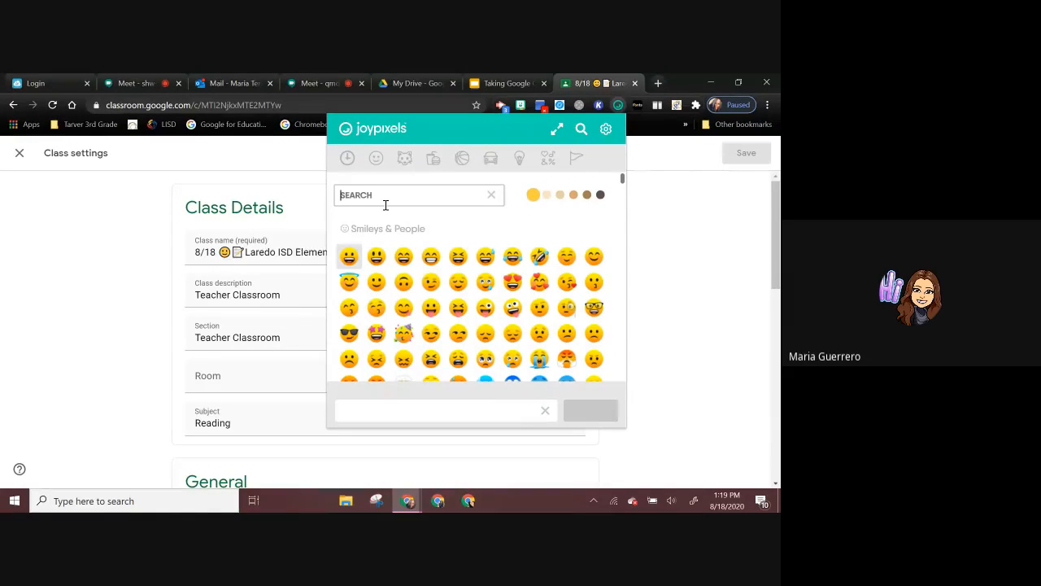
type("BOOK")
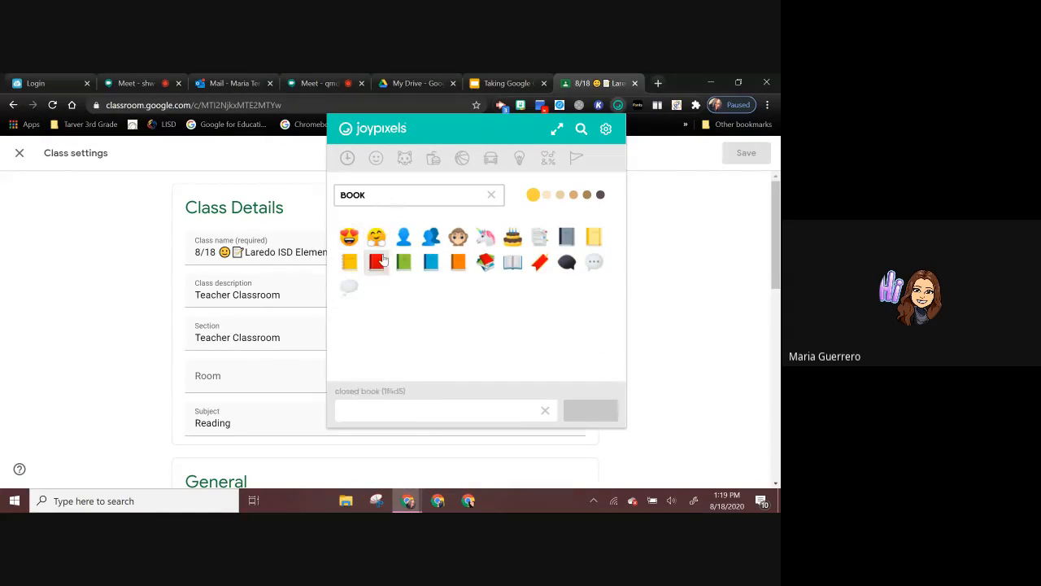
left_click(487, 271)
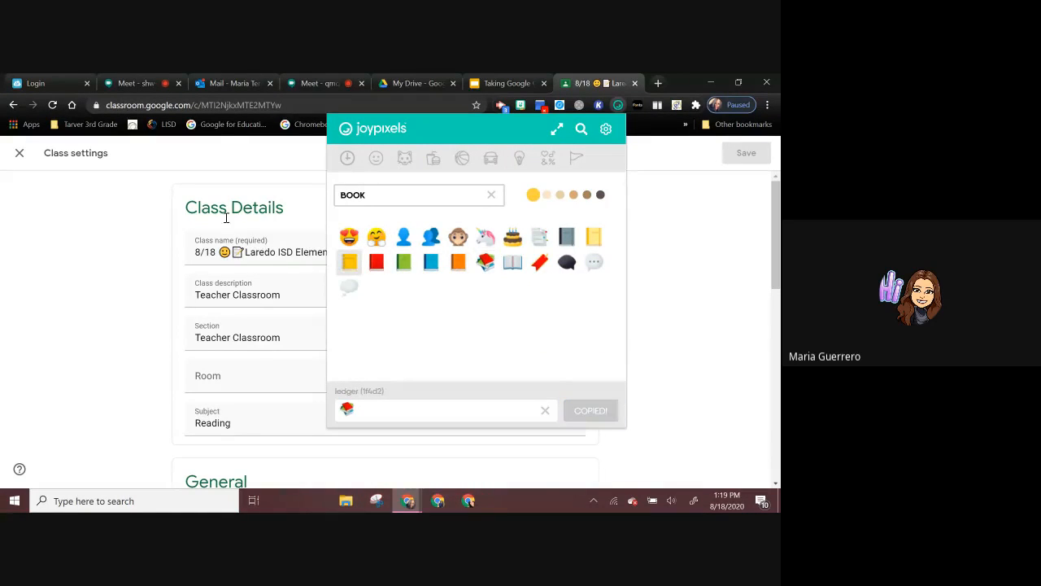
left_click(217, 251)
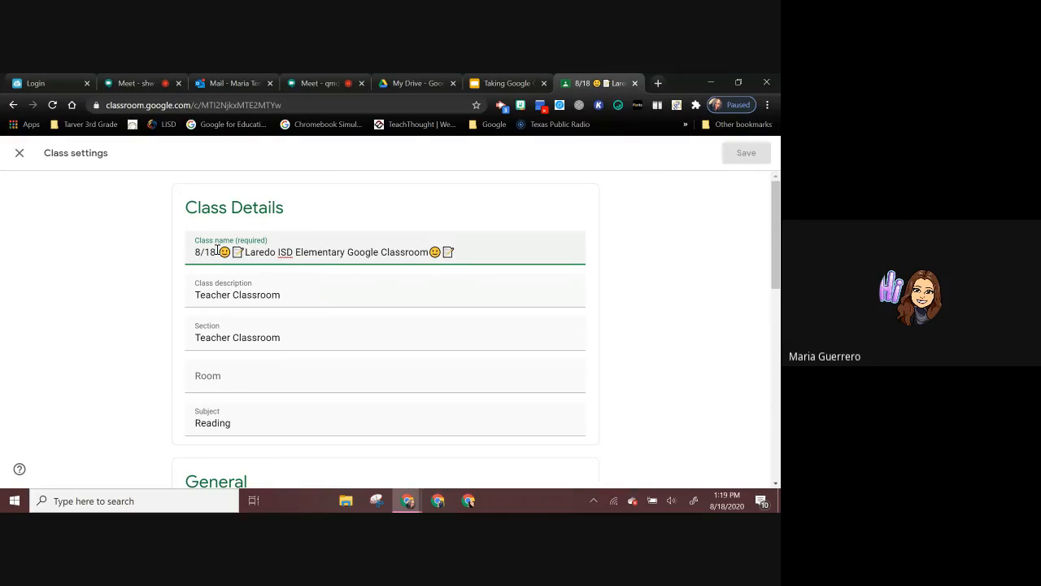
right_click(218, 251)
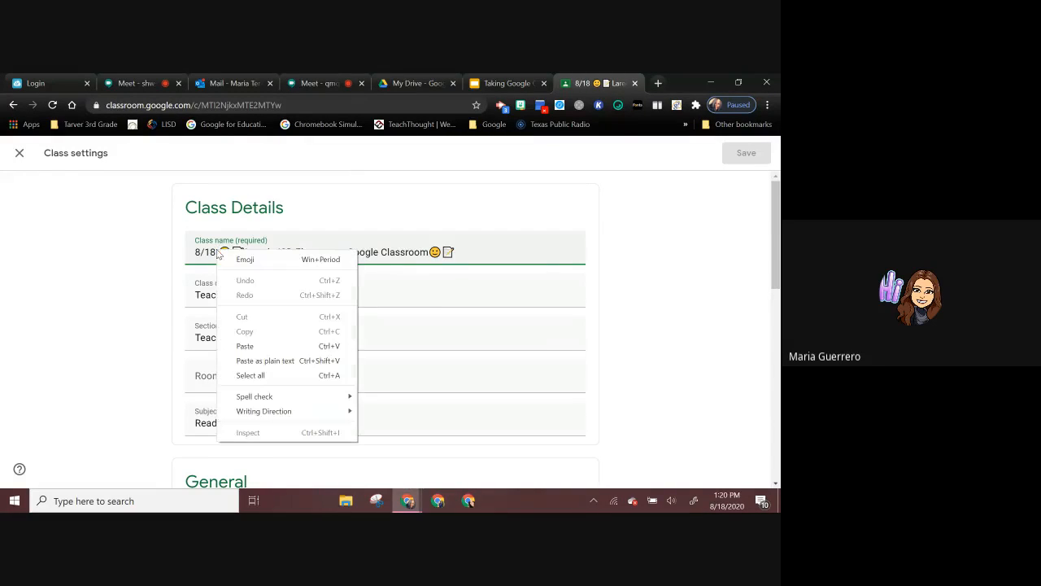
left_click(260, 348)
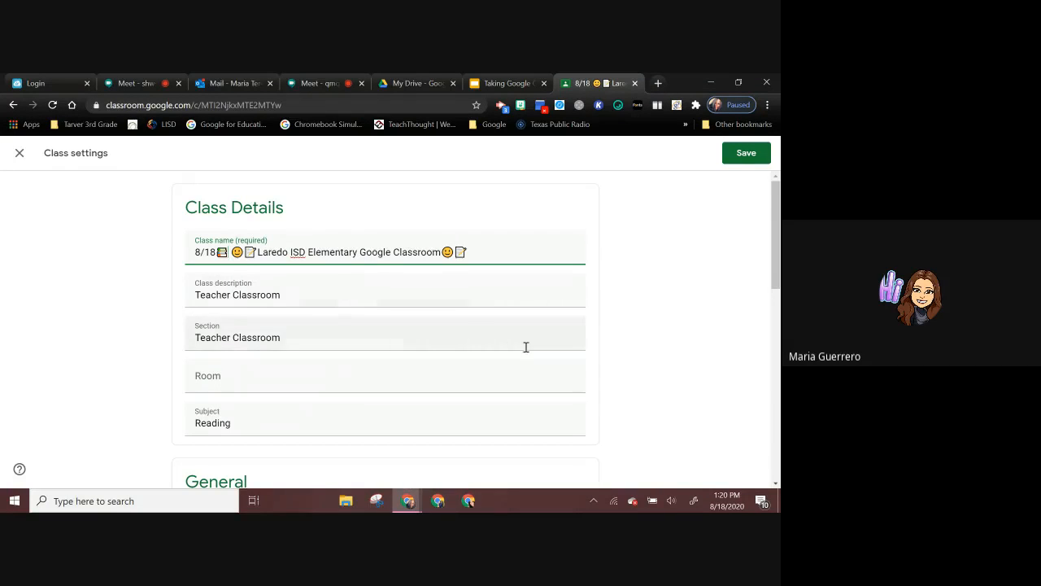
Step: Review the Class Details and the invite code options in the class settings
scroll(526, 348, "down", 2)
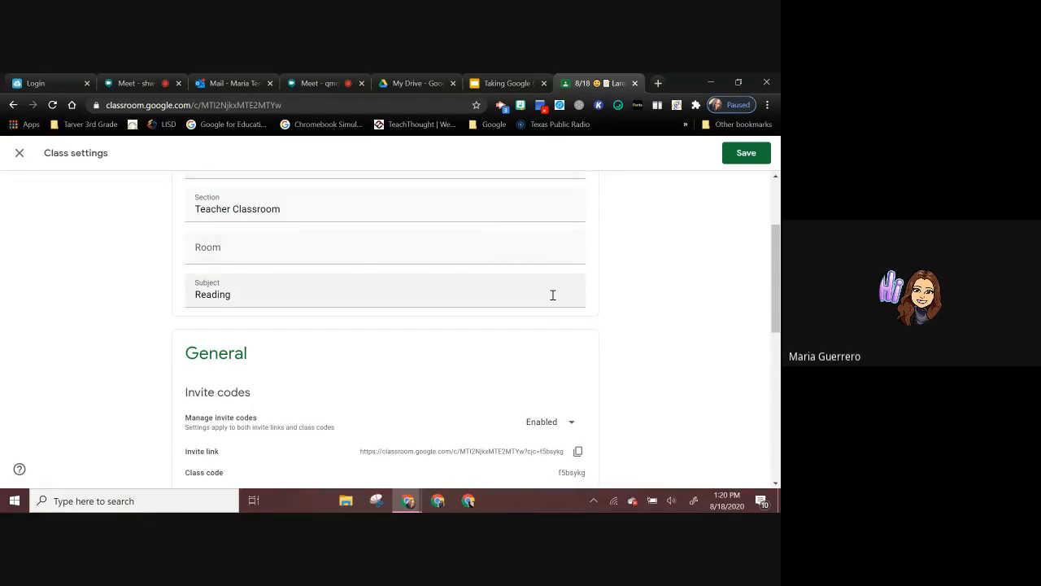
scroll(553, 294, "down", 2)
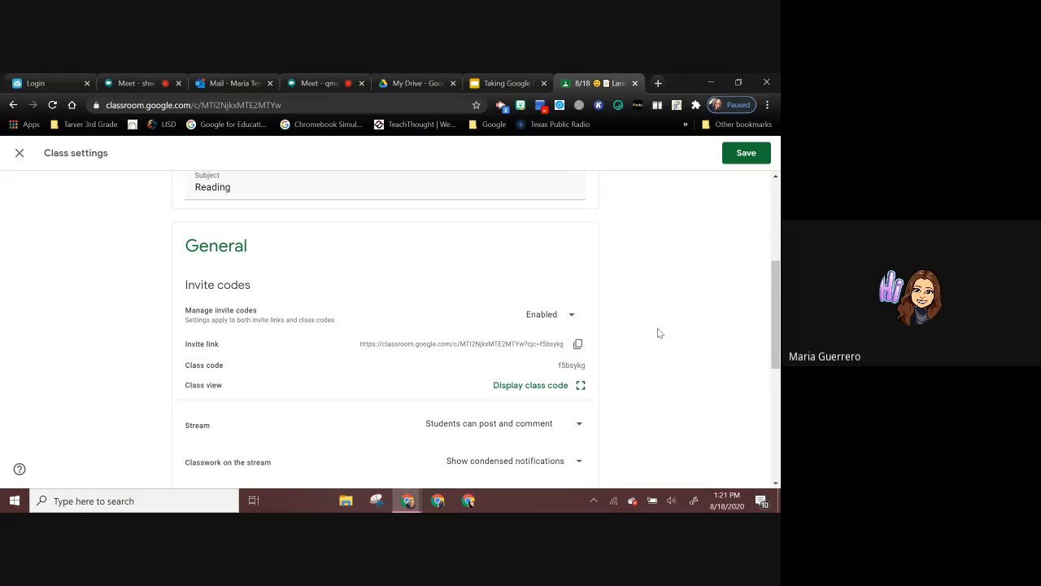
scroll(616, 317, "up", 2)
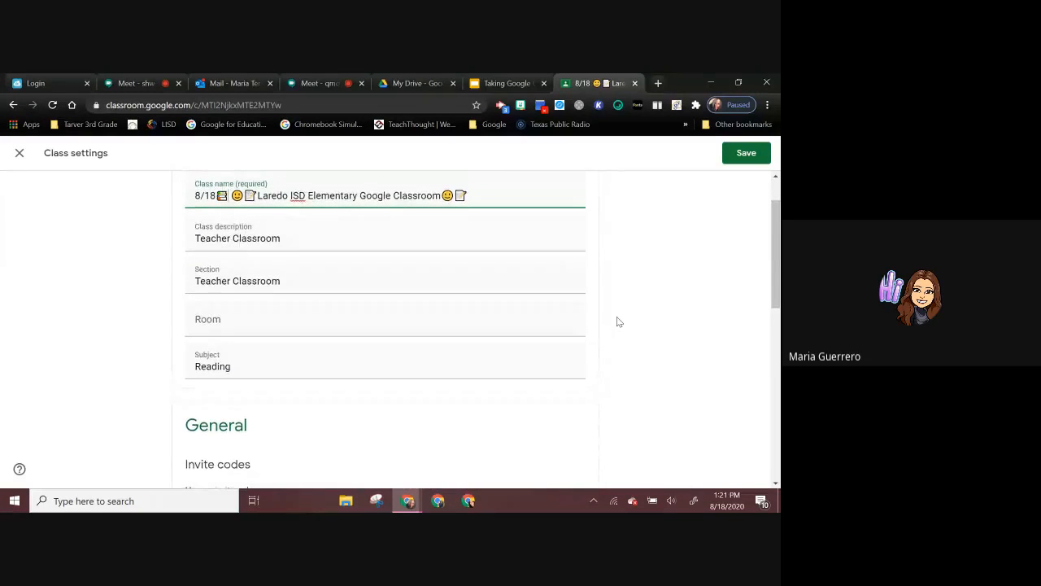
scroll(618, 321, "down", 1)
scroll(617, 321, "down", 2)
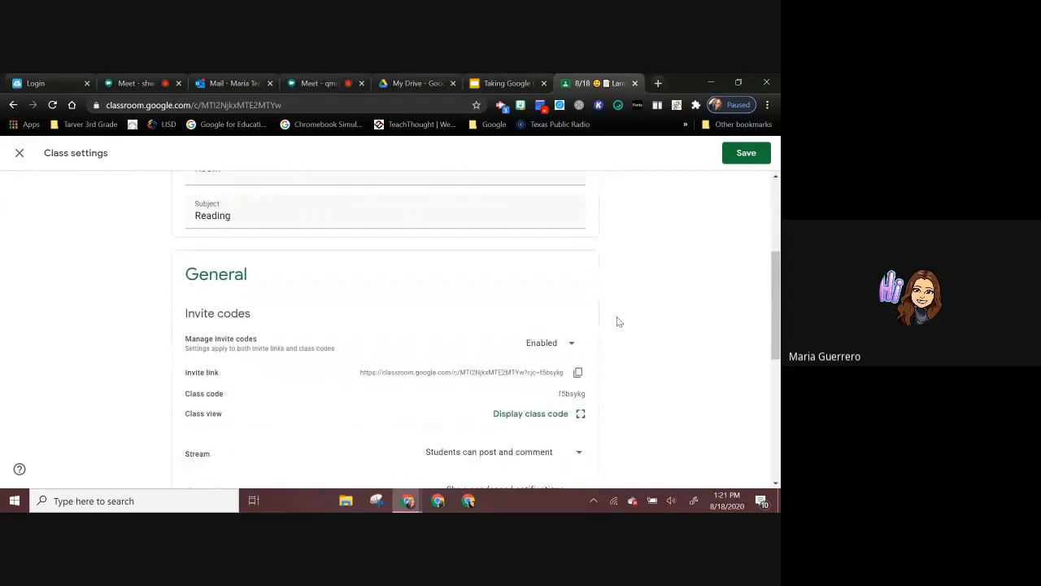
scroll(616, 321, "down", 1)
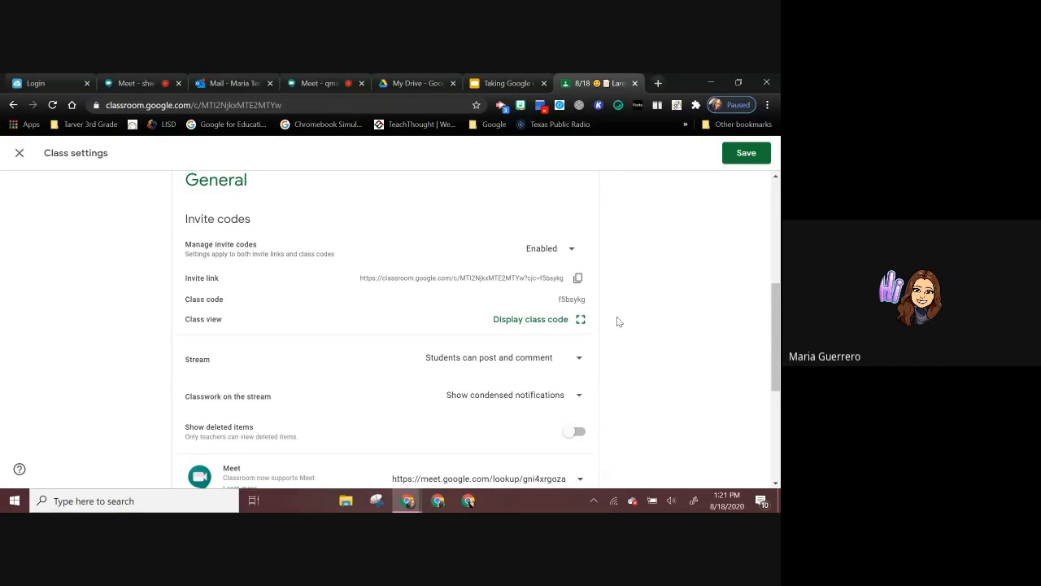
scroll(617, 322, "down", 1)
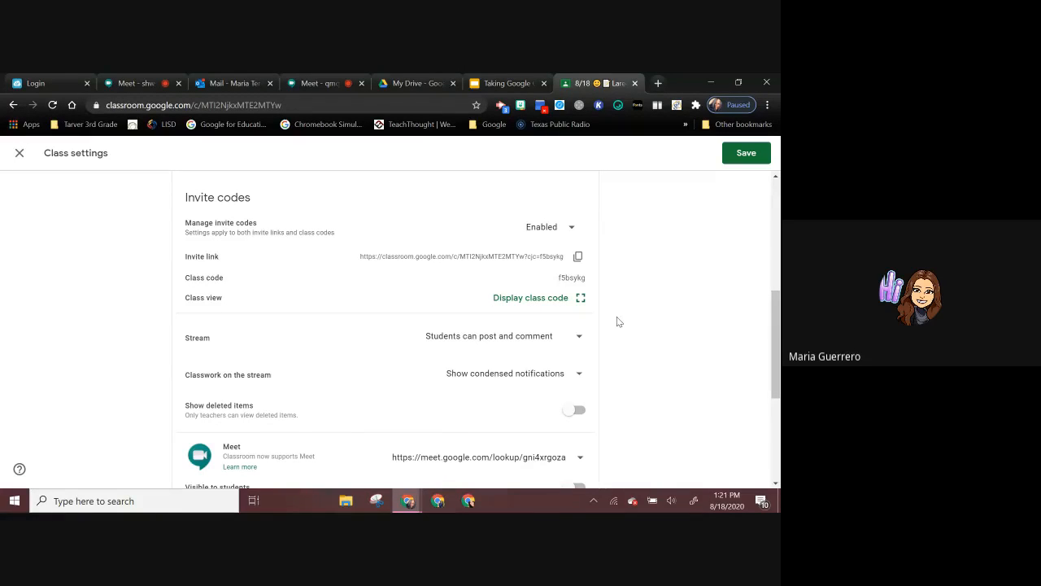
scroll(633, 366, "down", 2)
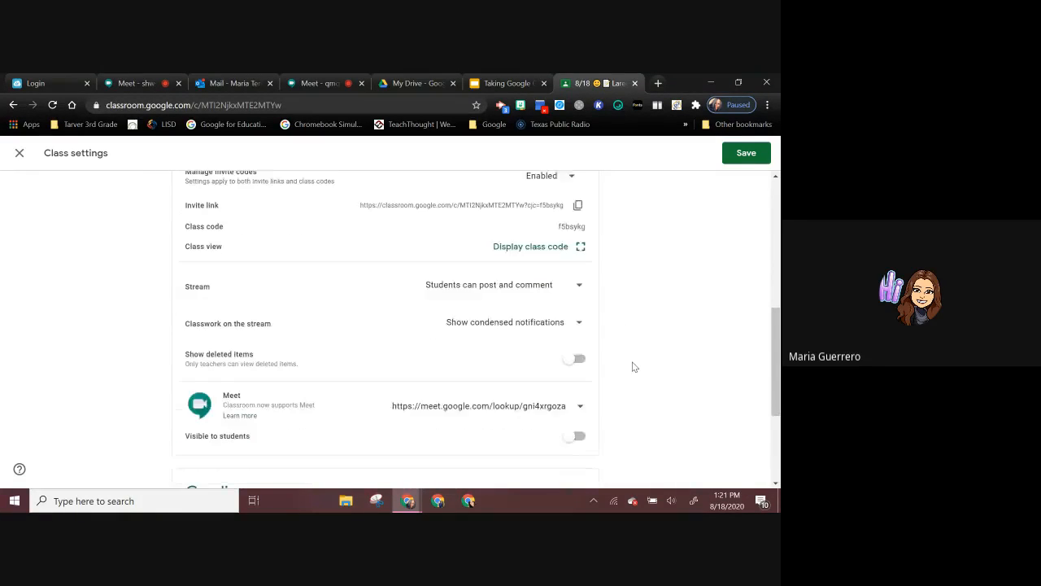
Step: Make the class's Meet link visible to students in the General settings
scroll(632, 367, "down", 1)
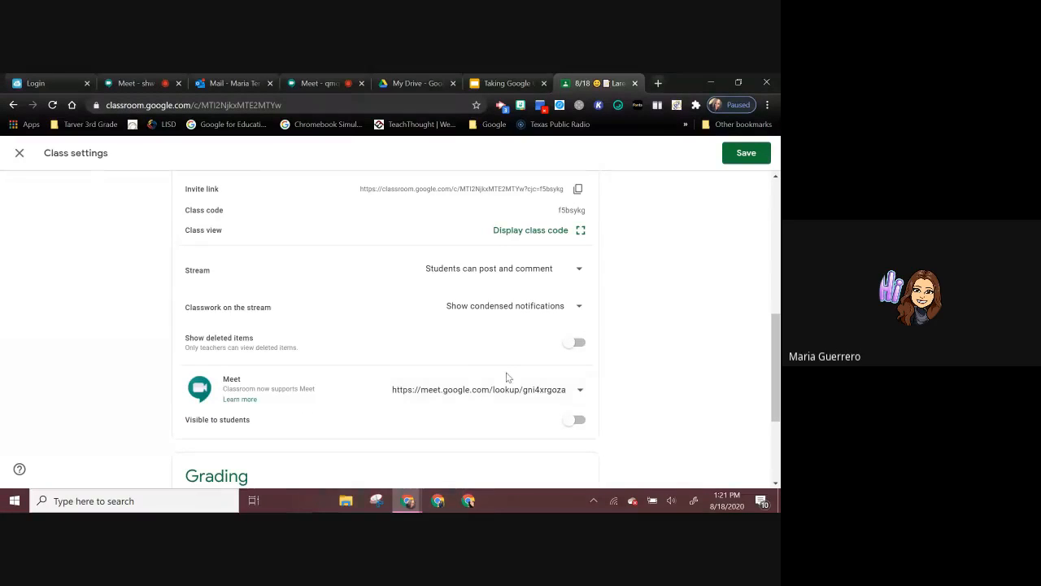
left_click(578, 421)
left_click(570, 421)
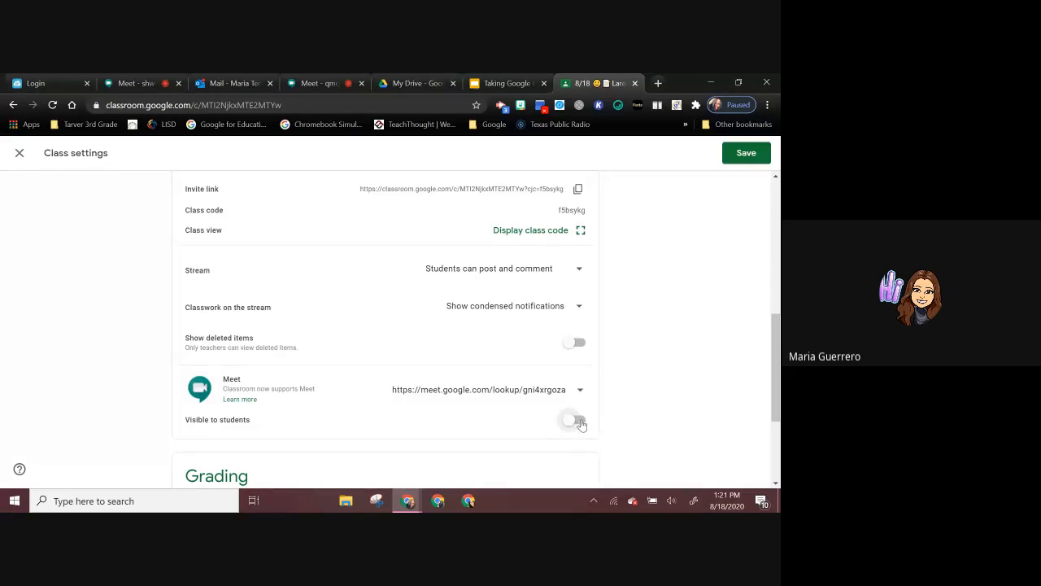
left_click(576, 422)
left_click(568, 422)
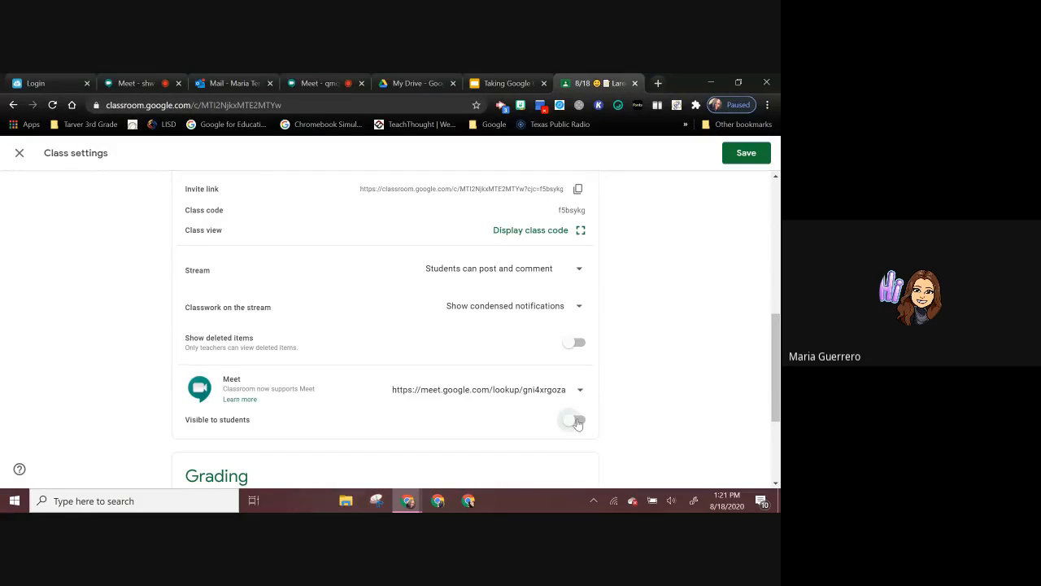
left_click(577, 422)
Step: Look over the invite codes, Stream and Meet options and the Grading section of the class settings
scroll(655, 403, "up", 1)
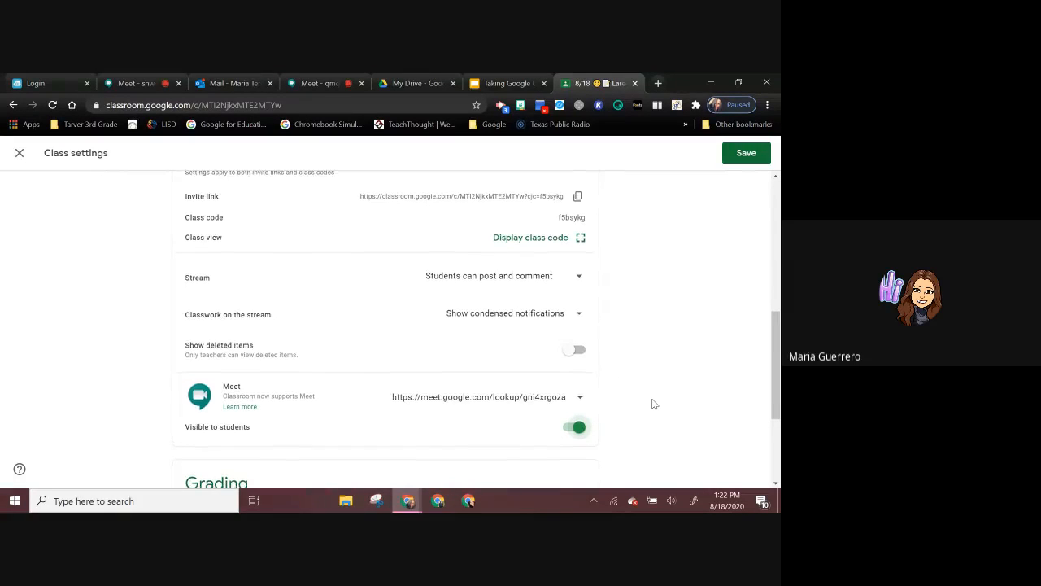
scroll(655, 403, "down", 1)
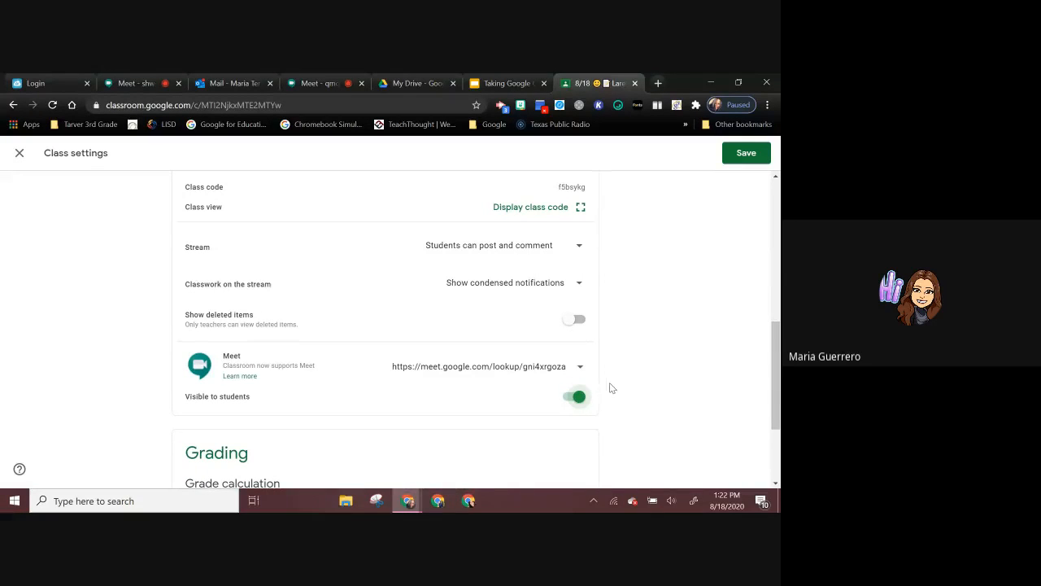
scroll(626, 361, "up", 3)
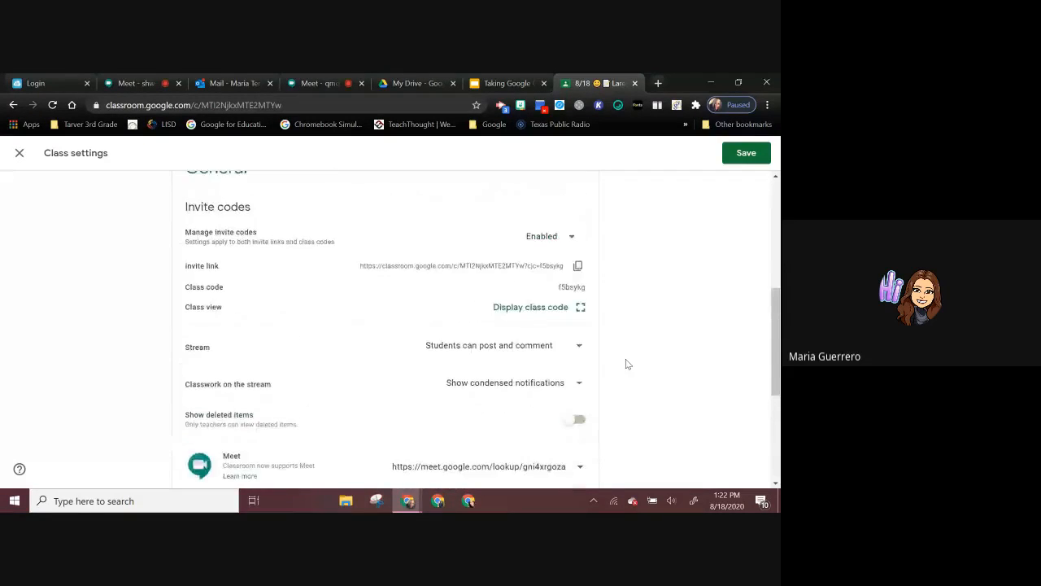
scroll(626, 364, "up", 2)
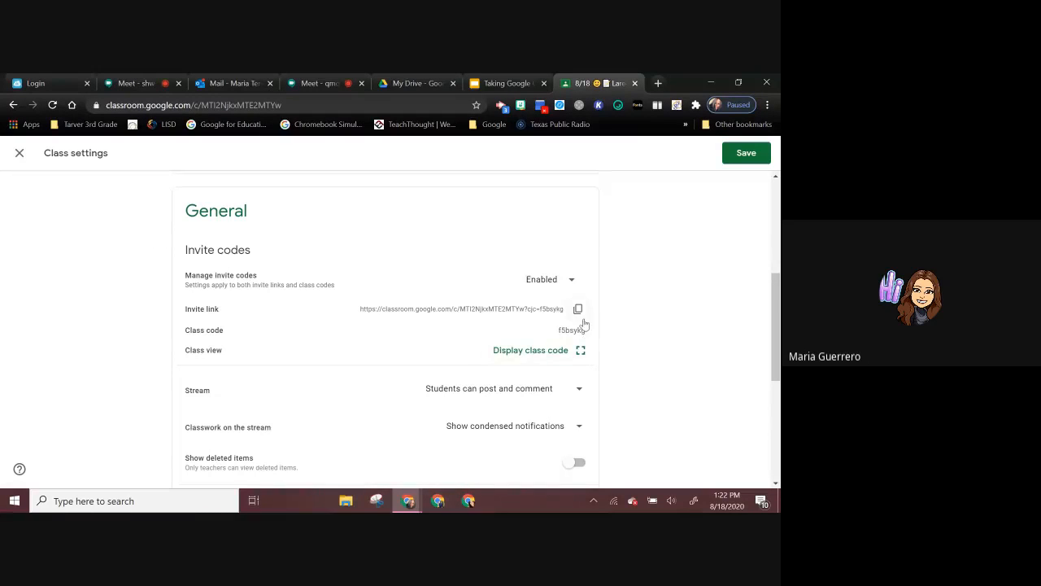
scroll(614, 360, "down", 2)
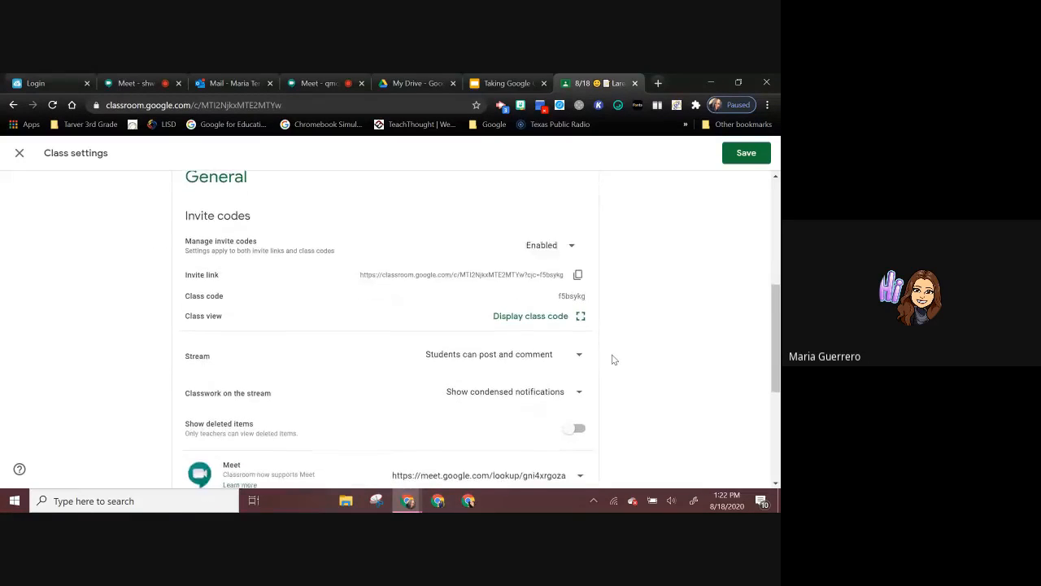
scroll(614, 360, "down", 1)
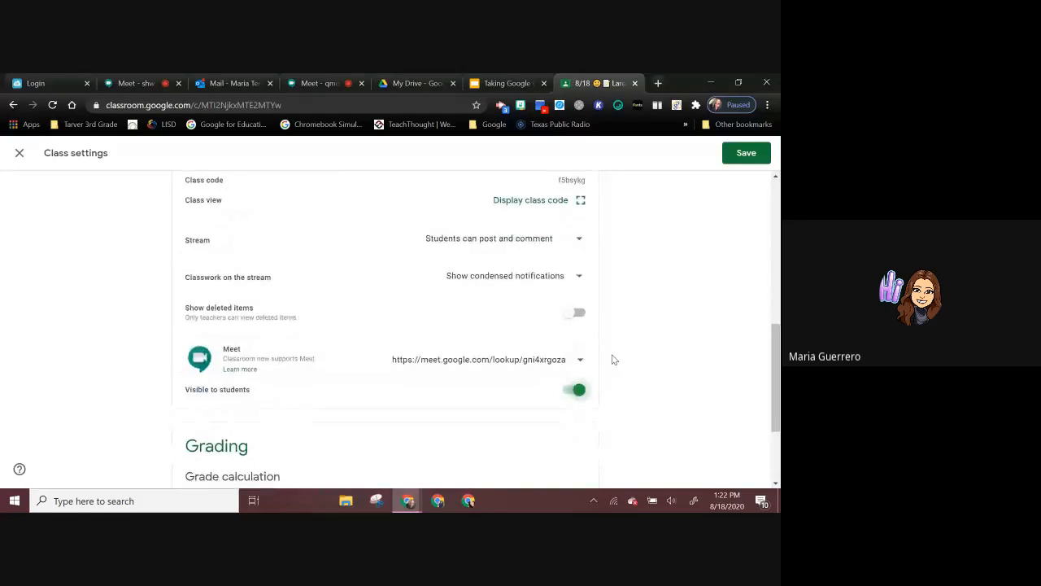
scroll(614, 360, "down", 1)
scroll(614, 359, "down", 1)
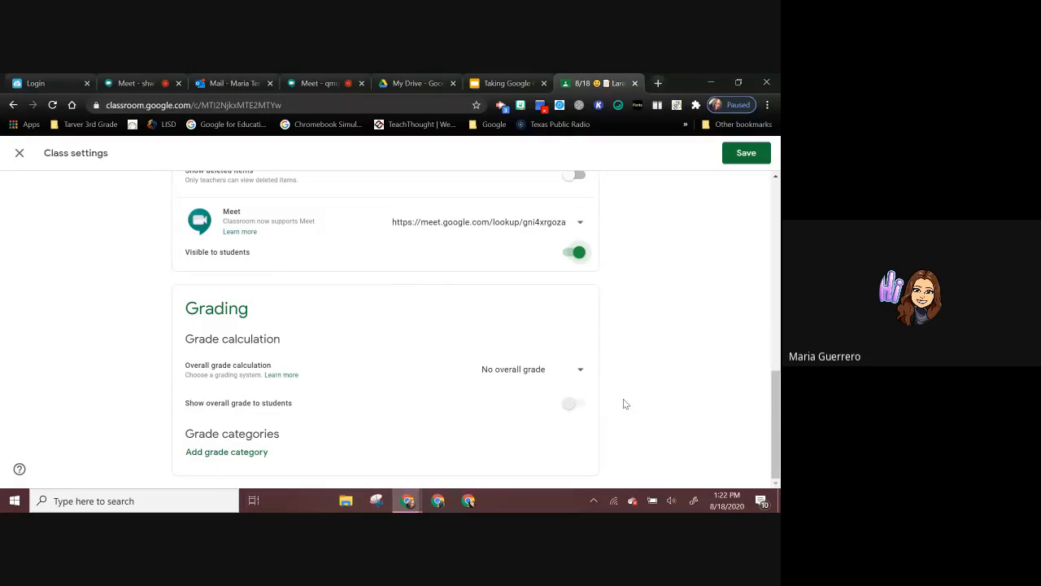
scroll(623, 402, "up", 1)
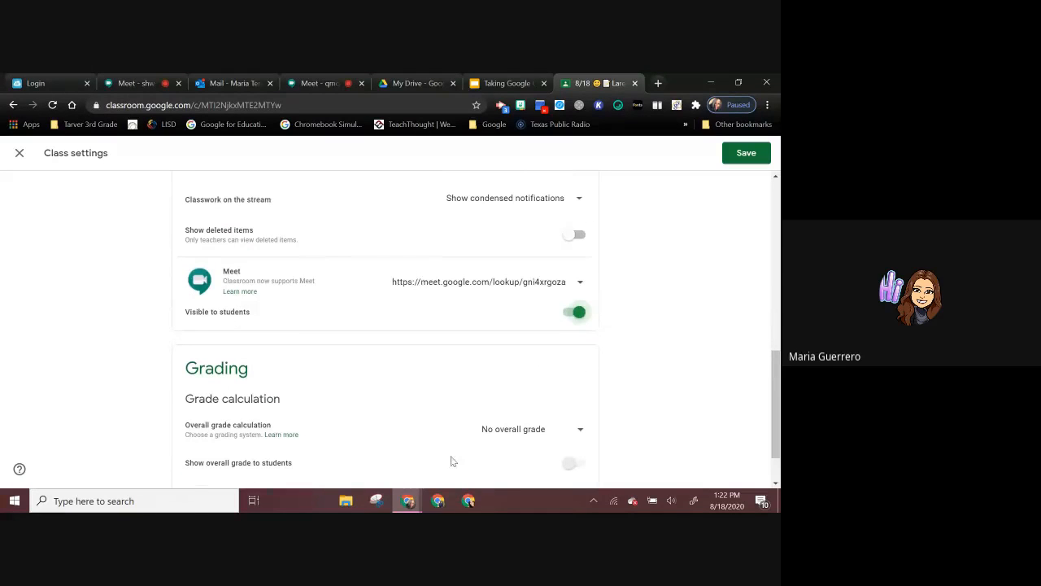
scroll(643, 358, "up", 1)
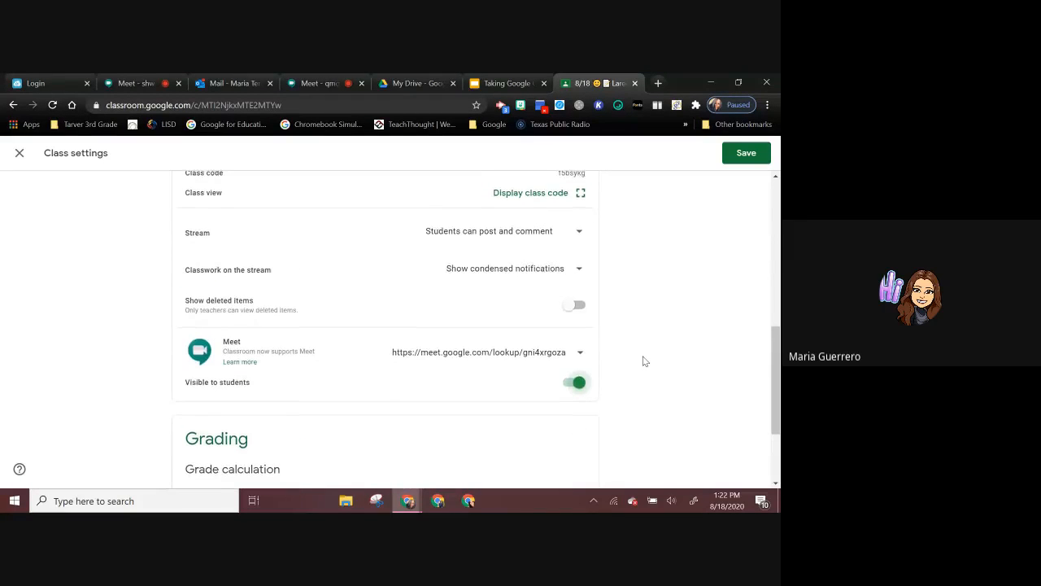
scroll(644, 361, "up", 2)
scroll(643, 361, "up", 1)
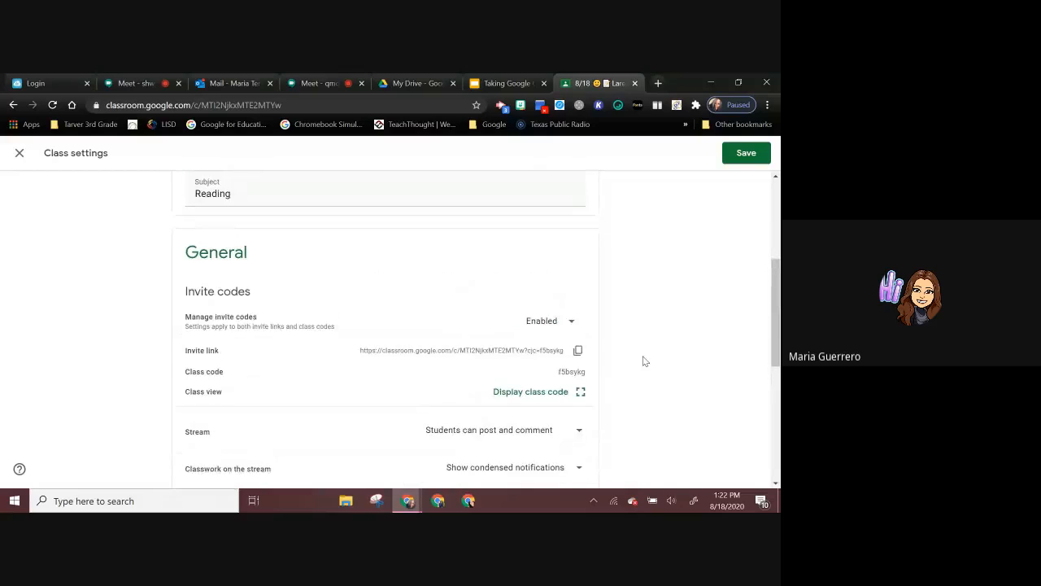
Step: View the posting permission choices for the Stream, keeping "Students can post and comment" selected
scroll(644, 360, "down", 1)
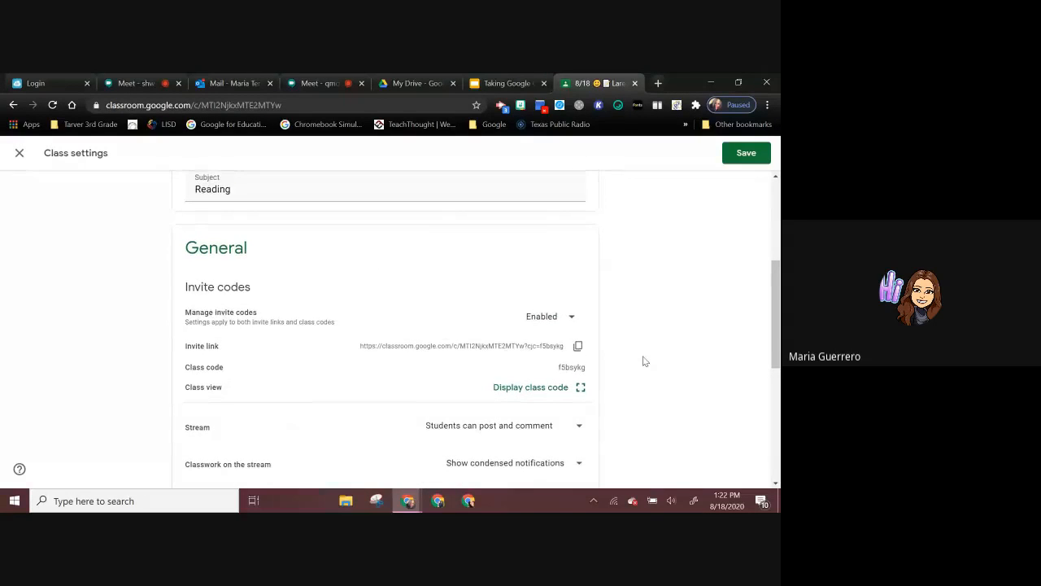
scroll(643, 361, "down", 1)
scroll(644, 360, "down", 1)
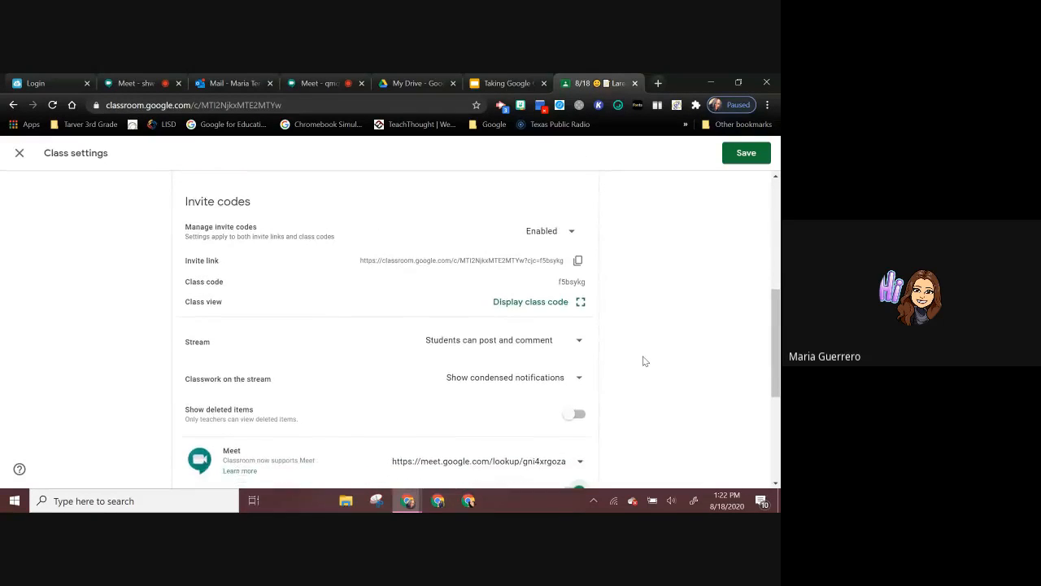
scroll(644, 361, "down", 1)
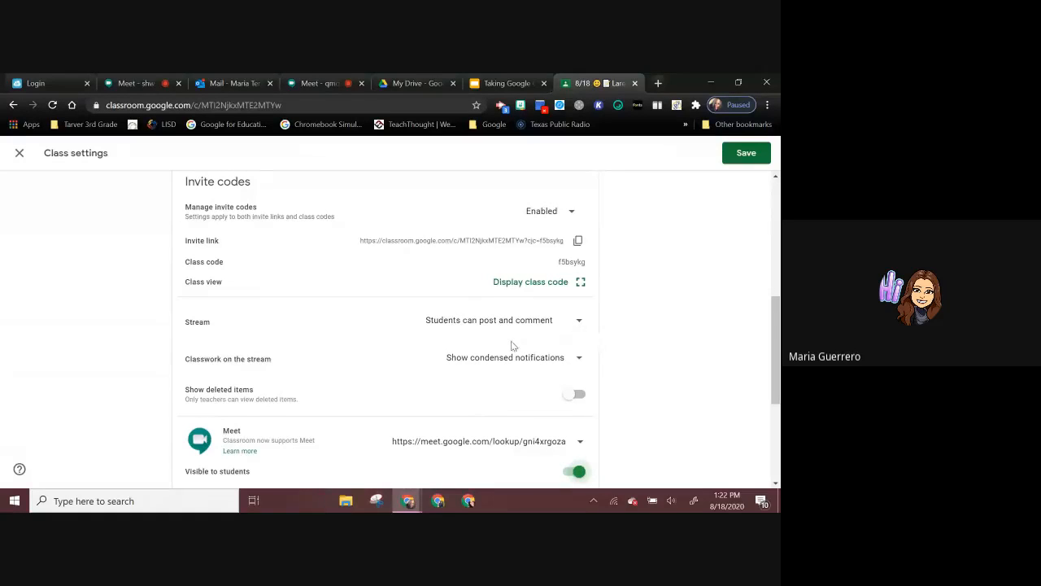
left_click(576, 324)
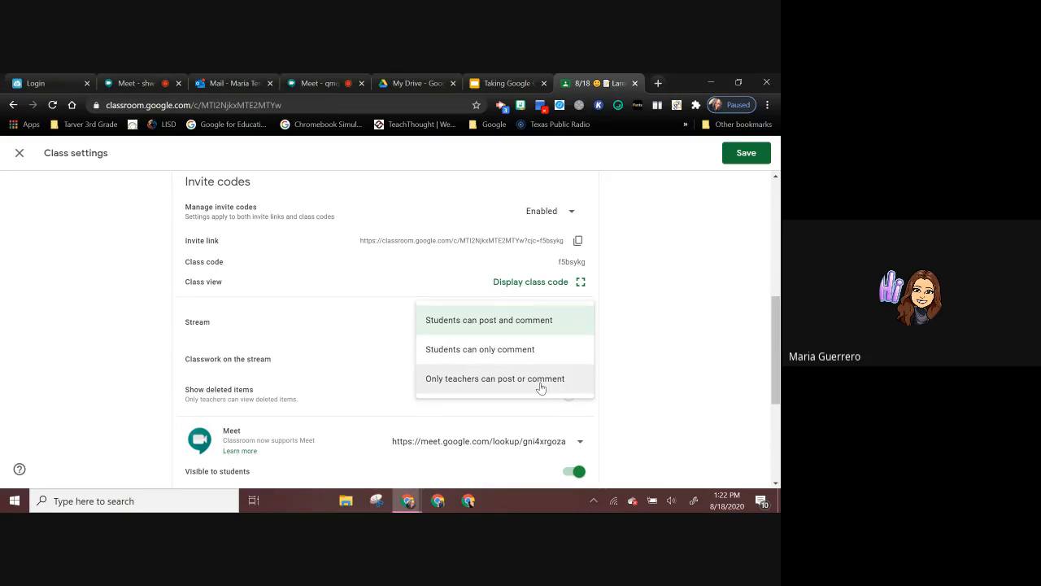
left_click(570, 322)
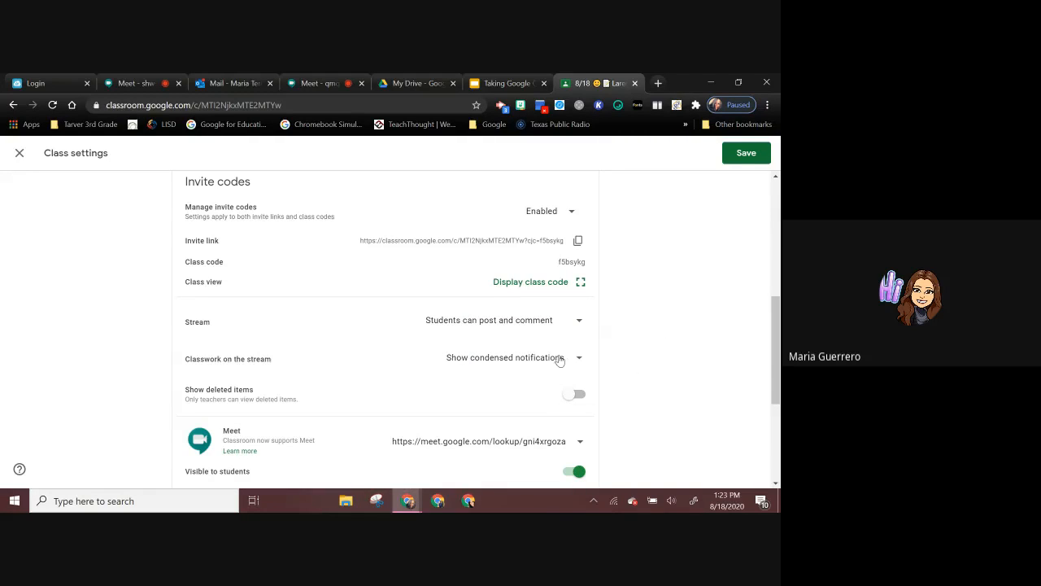
Step: Set Classwork on the stream to "Hide notifications" and save the class settings
left_click(549, 362)
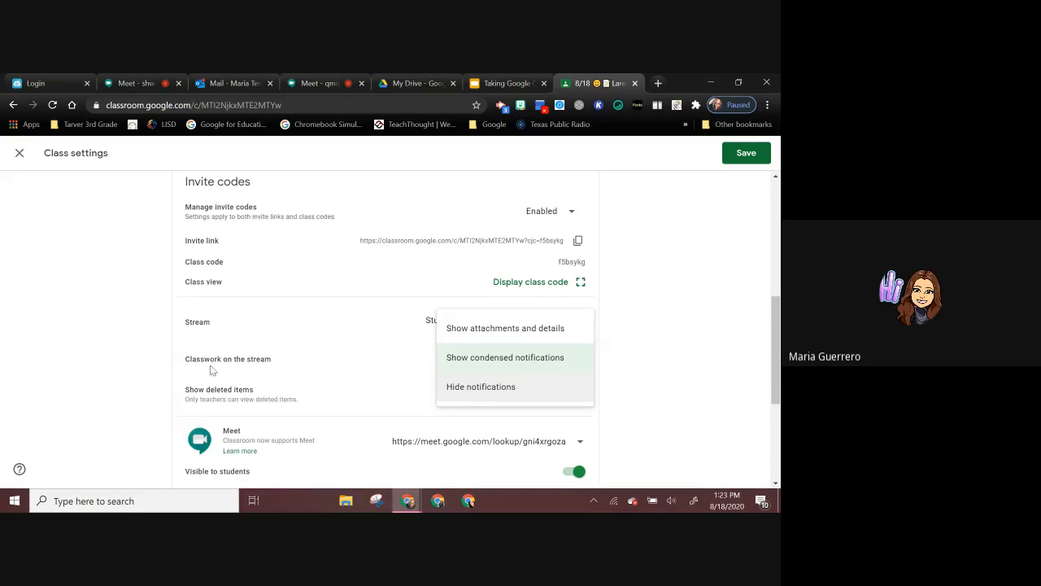
left_click(455, 387)
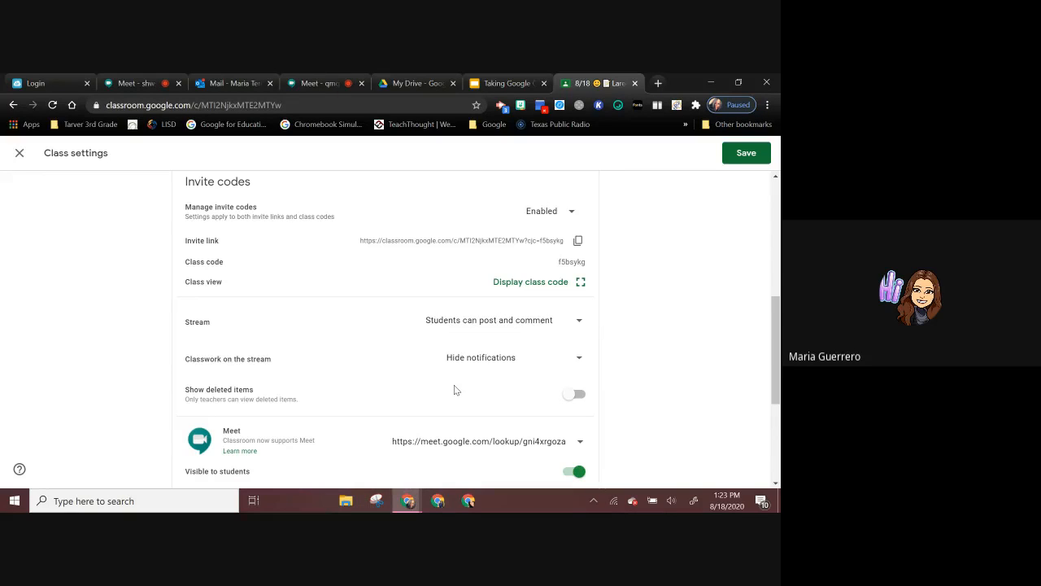
scroll(542, 351, "up", 3)
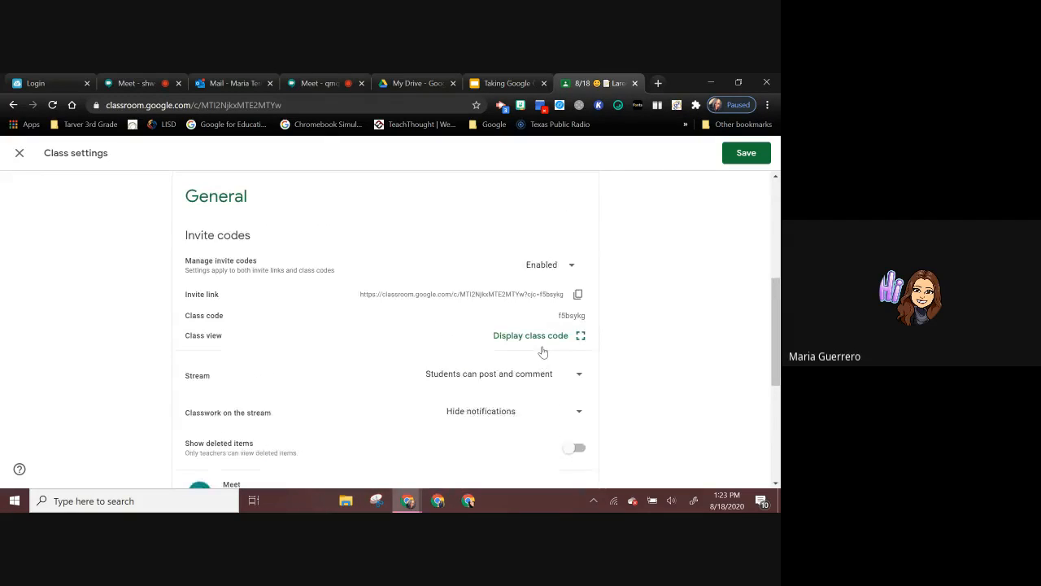
scroll(543, 351, "up", 1)
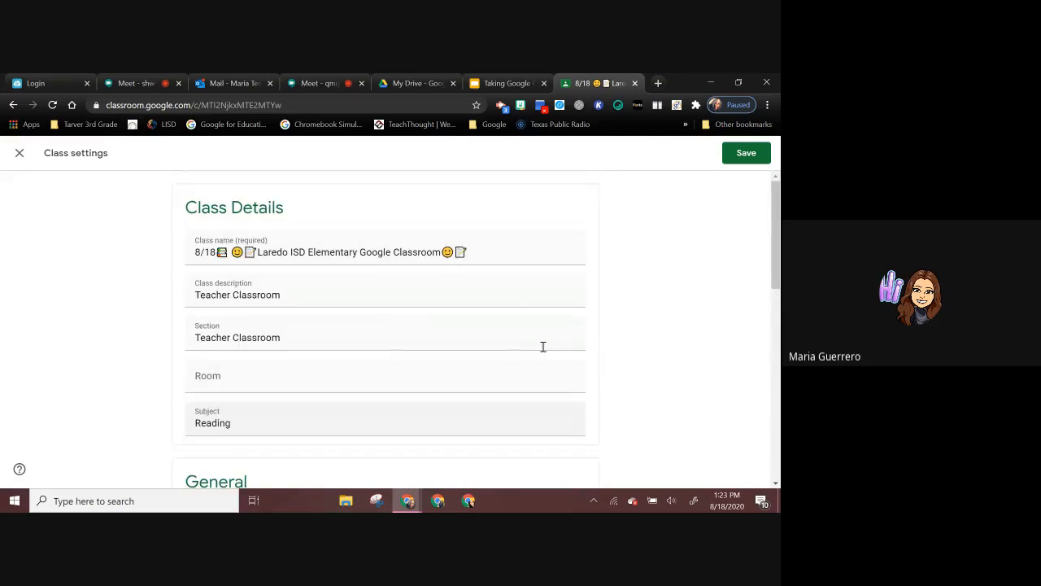
scroll(574, 361, "down", 3)
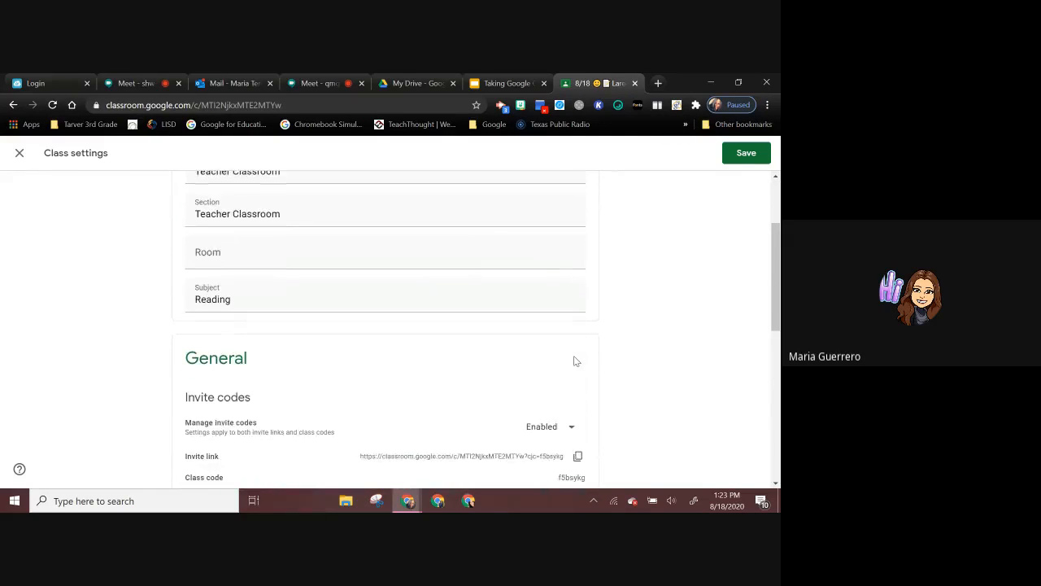
left_click(740, 152)
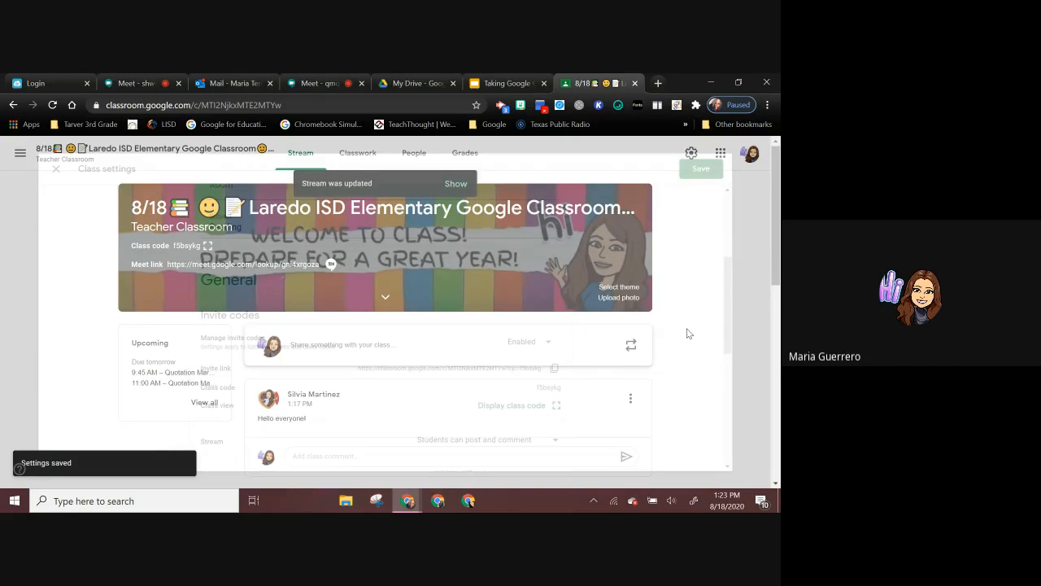
Step: Open the Meet link from the class banner, return to the Stream, and view the theme gallery without selecting a theme
left_click(297, 255)
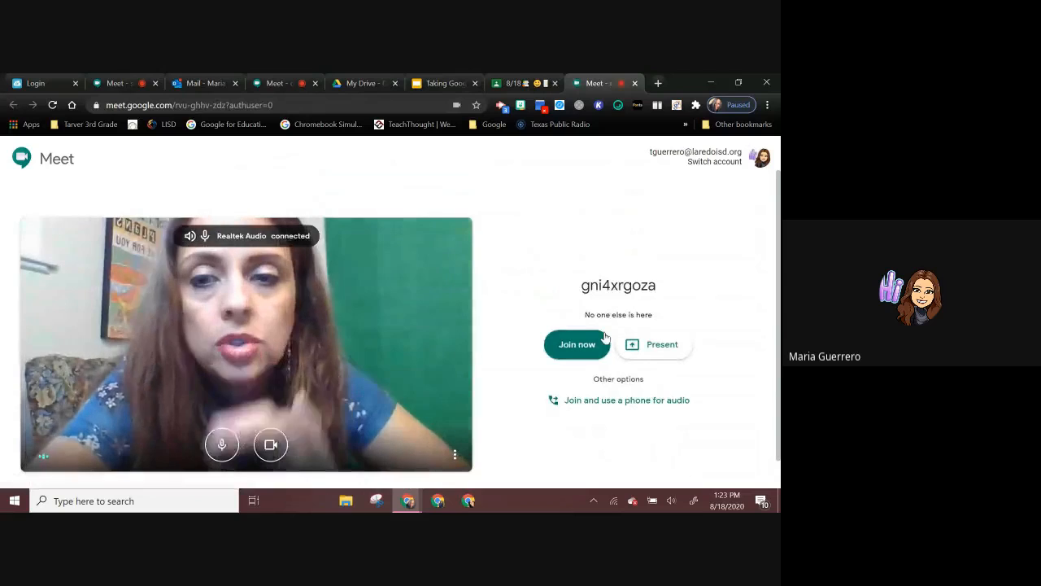
left_click(505, 83)
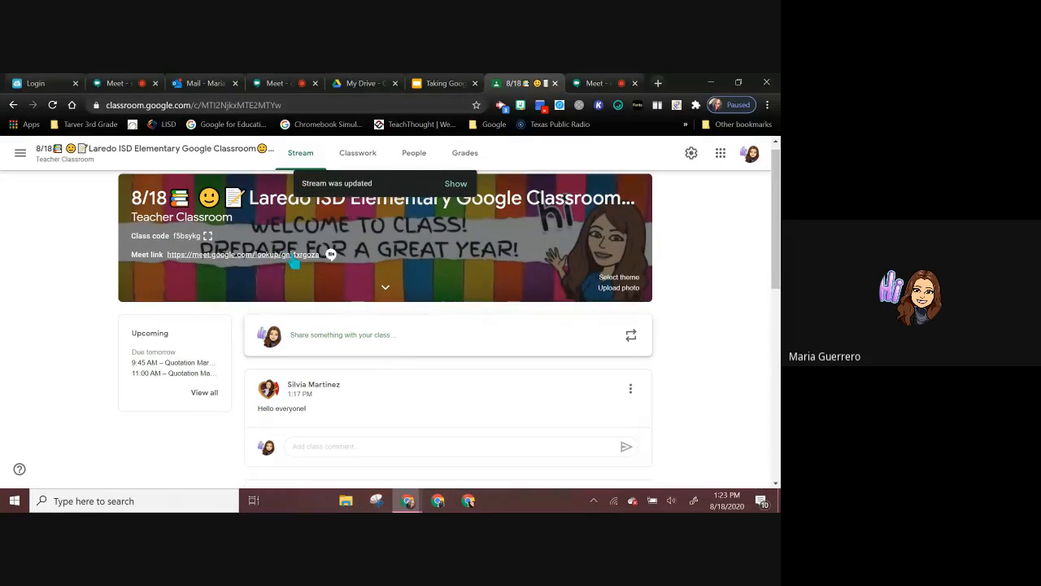
left_click(625, 278)
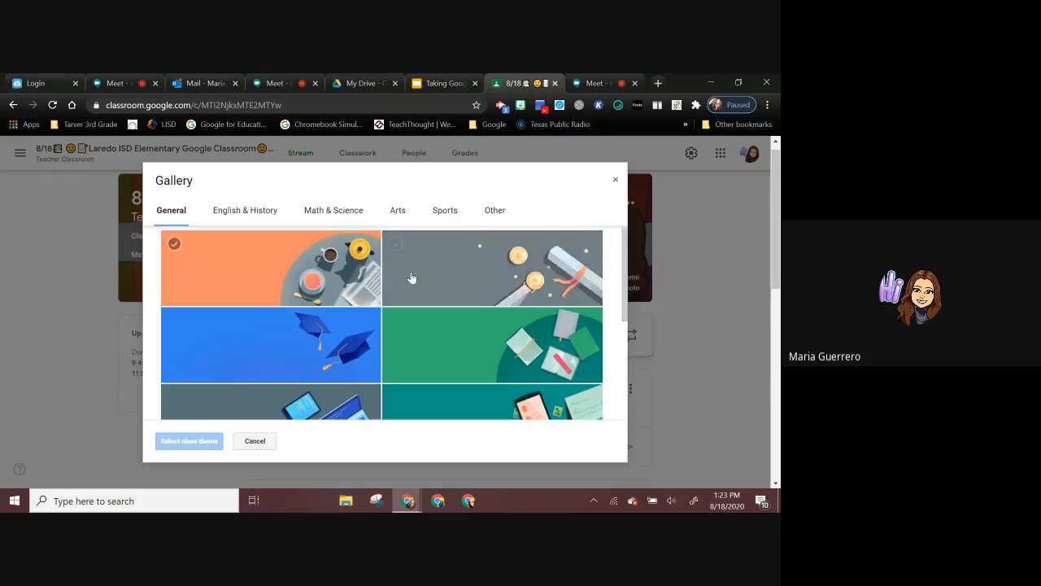
left_click(259, 443)
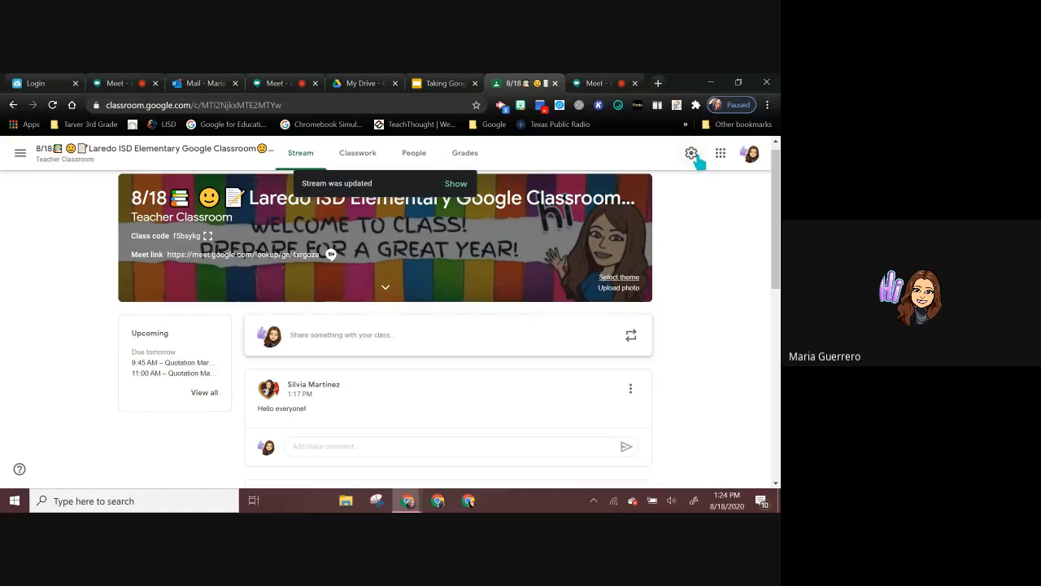
Step: View the profile and email notification settings of the Classroom account, leaving email notifications off, and return to the class Stream
left_click(20, 155)
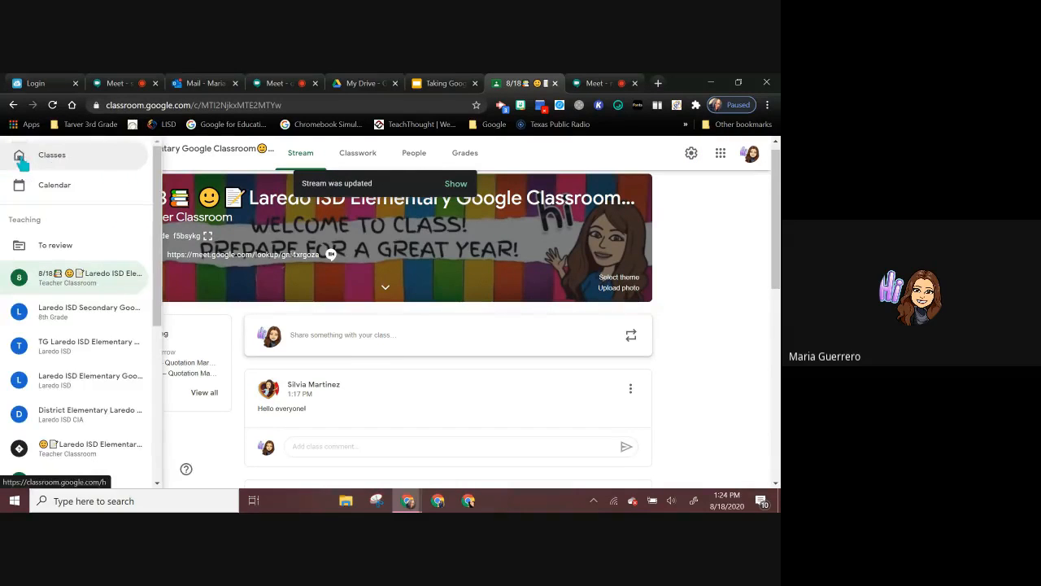
scroll(47, 369, "down", 4)
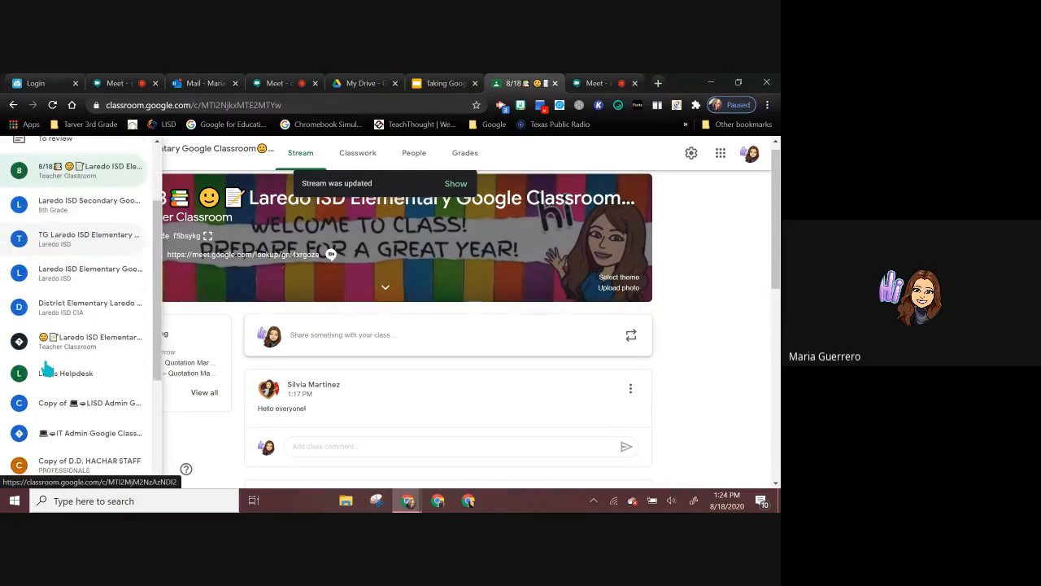
scroll(46, 369, "down", 1)
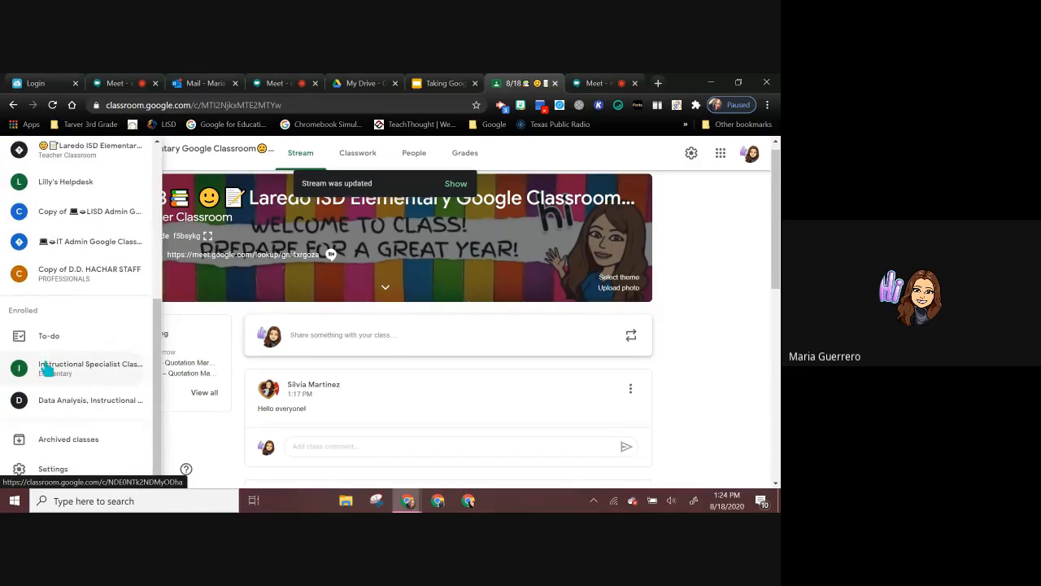
left_click(51, 470)
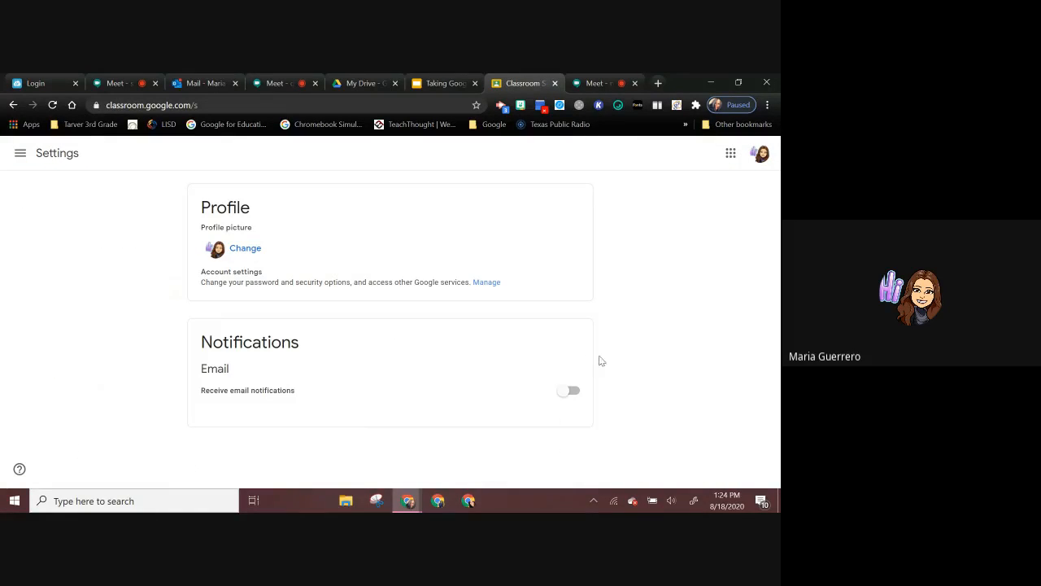
left_click(569, 392)
left_click(565, 393)
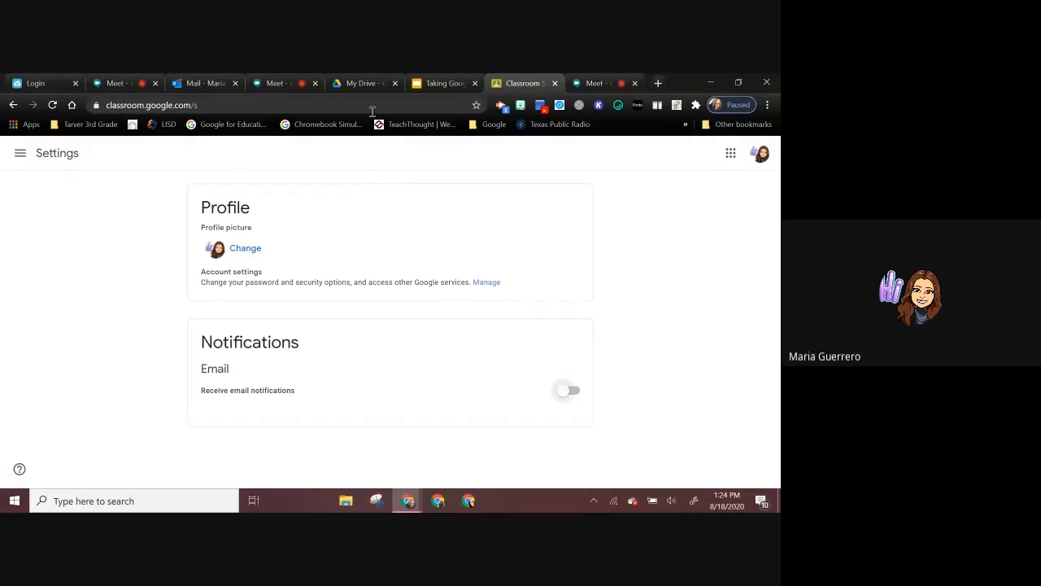
left_click(12, 104)
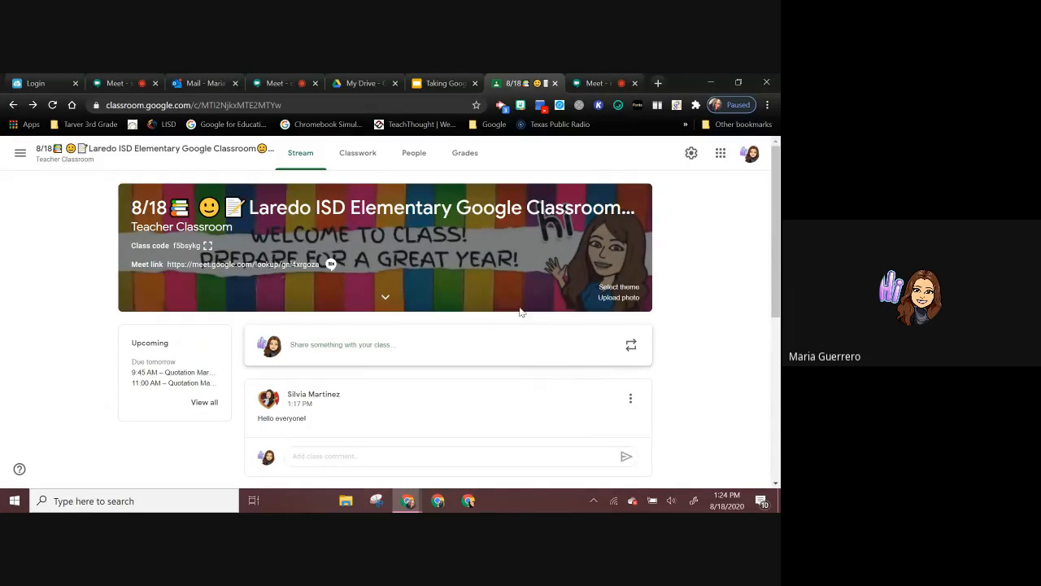
Step: Look over the assignments and topics on the Classwork page, including Google Meet Recordings, Daily Schedule and Curriculum Calendars
left_click(365, 159)
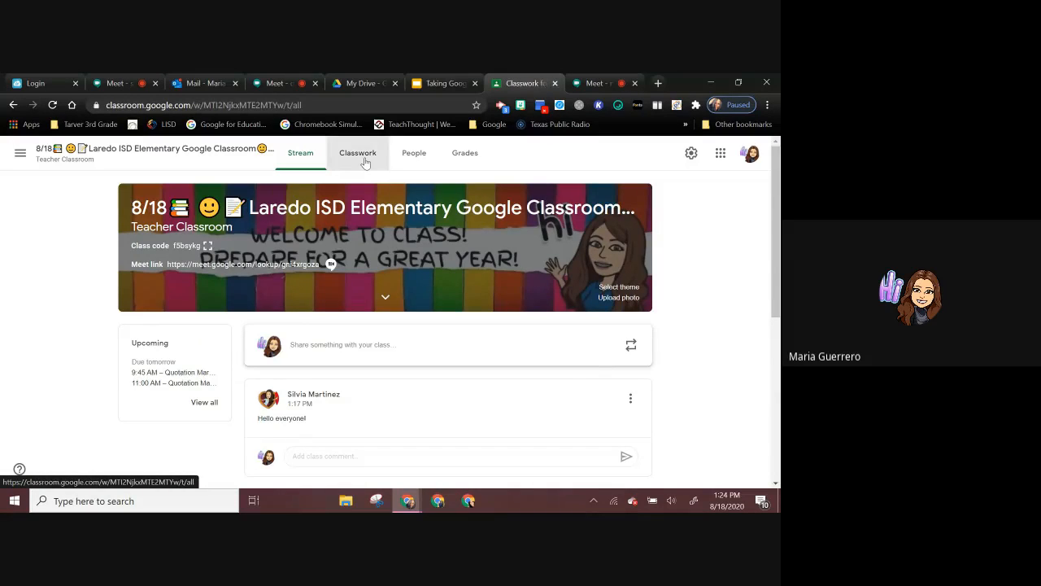
scroll(339, 371, "down", 2)
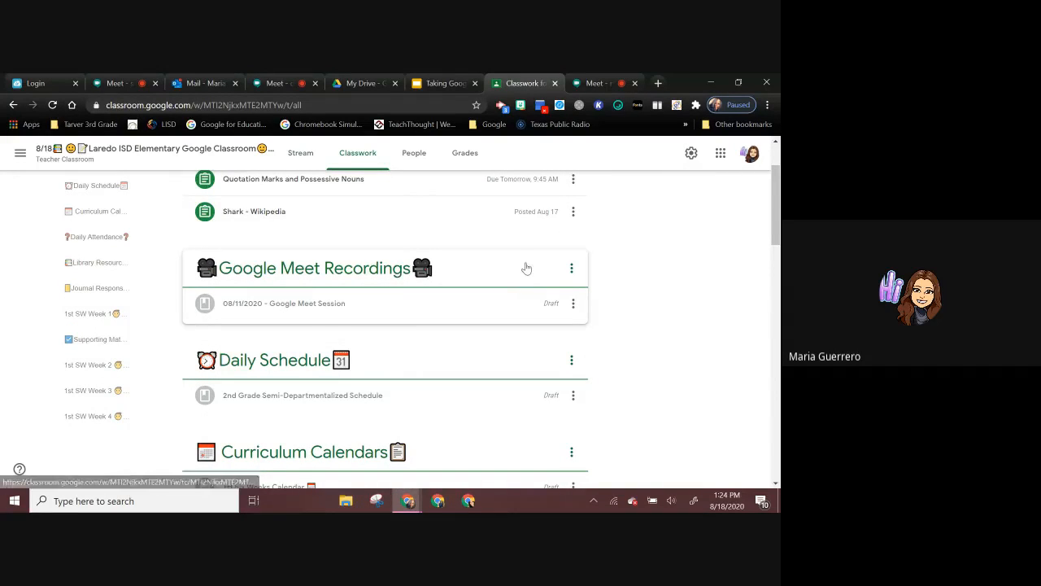
left_click_drag(525, 271, 461, 218)
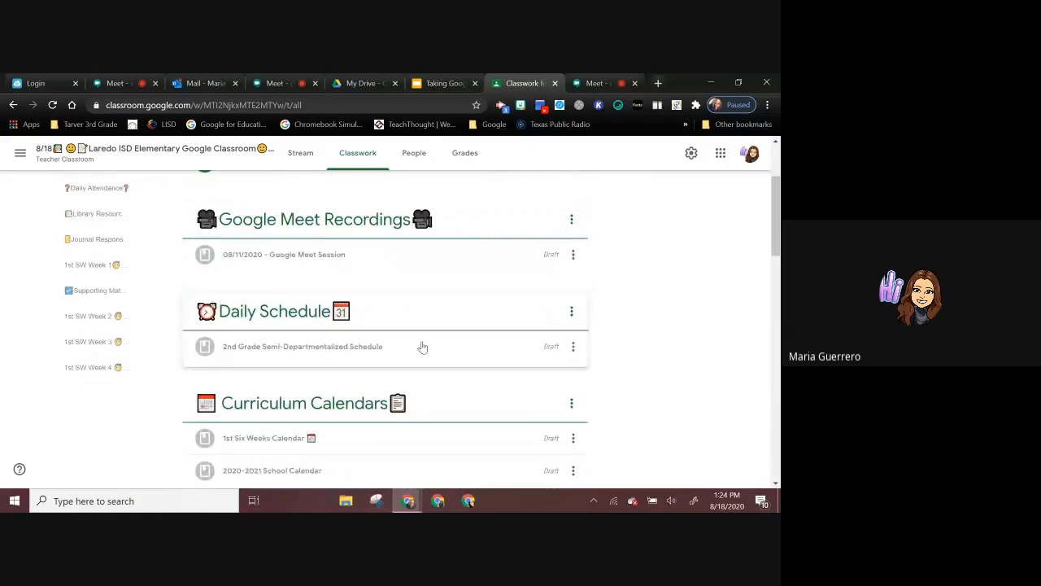
scroll(456, 350, "up", 2)
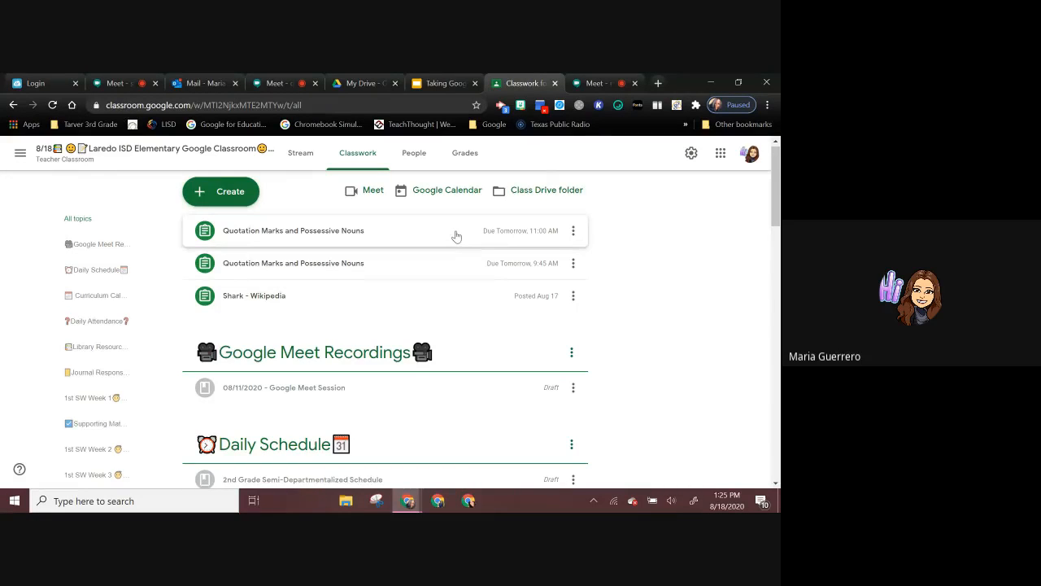
Step: Assign the "Quotation Marks and Possessive Nouns" assignment due tomorrow at 11:00 AM to the "1st SW Week 1 Student Assignments" topic and save it
left_click(570, 232)
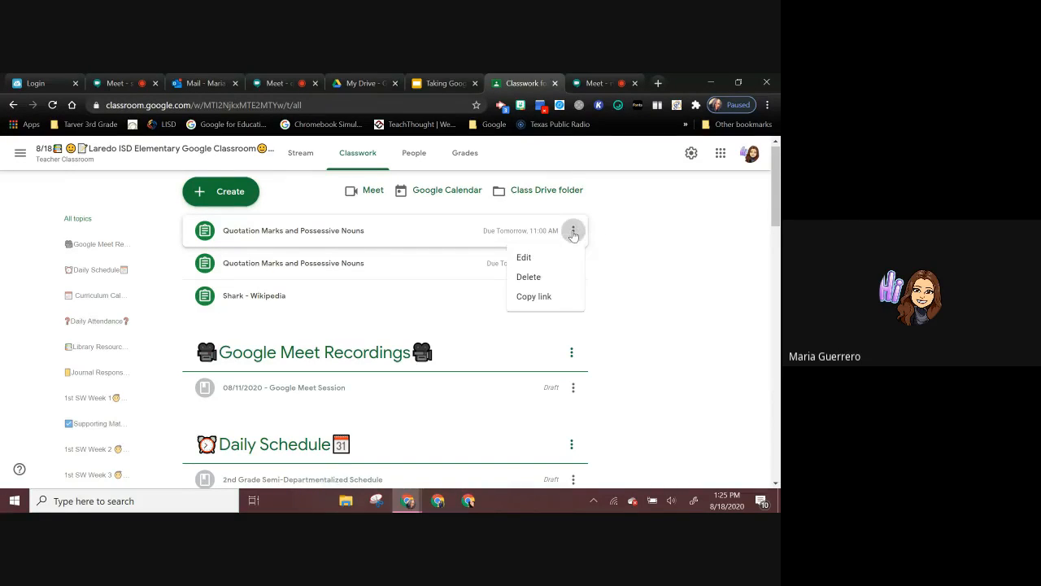
left_click(558, 257)
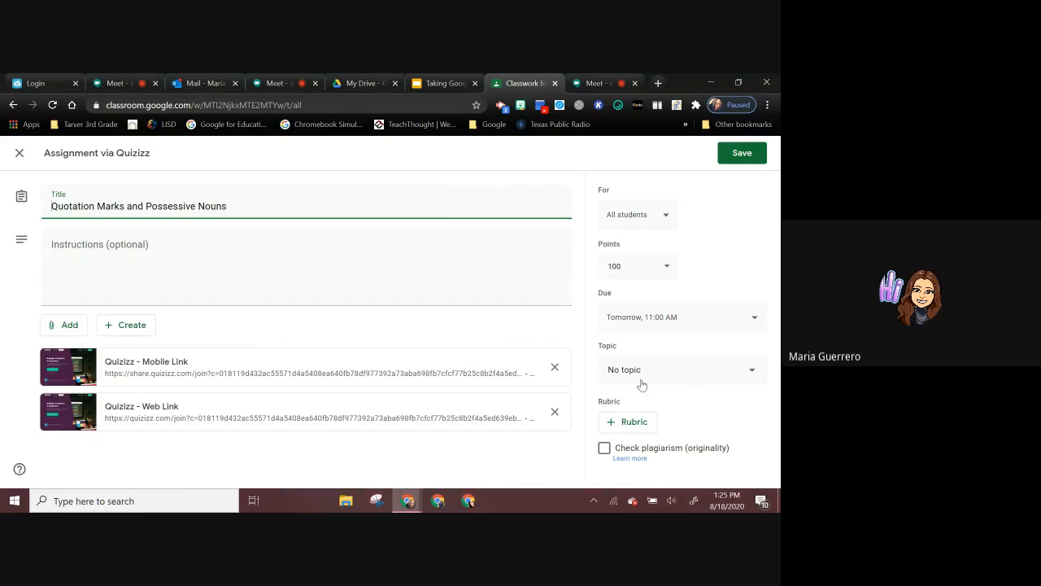
left_click(642, 379)
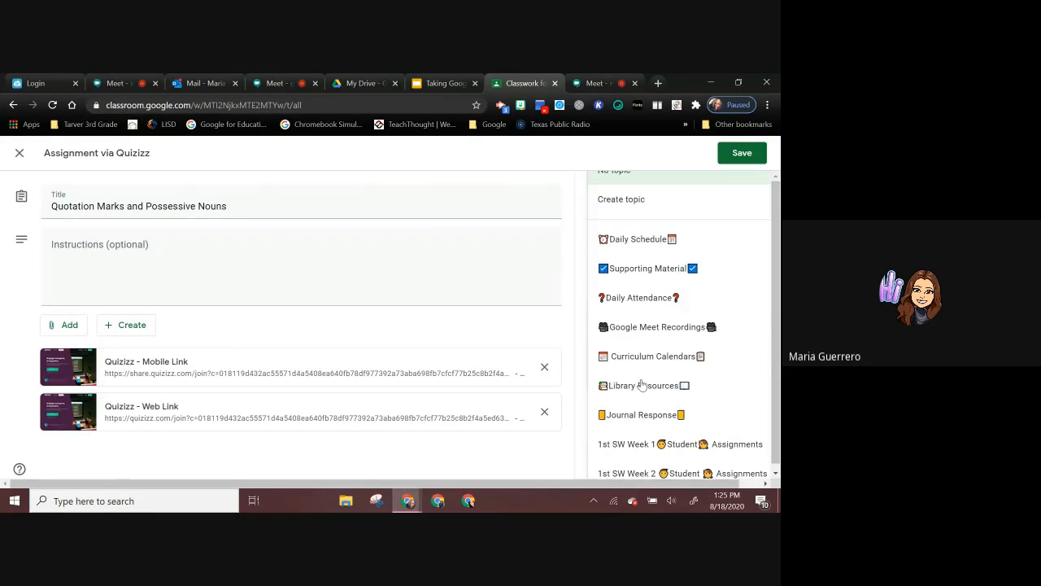
scroll(641, 388, "down", 1)
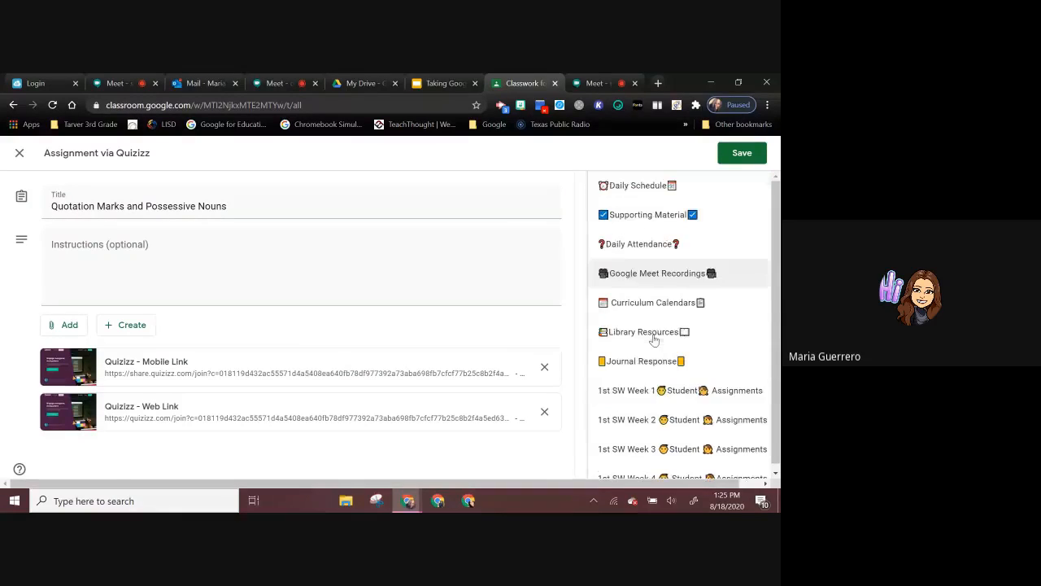
left_click(642, 389)
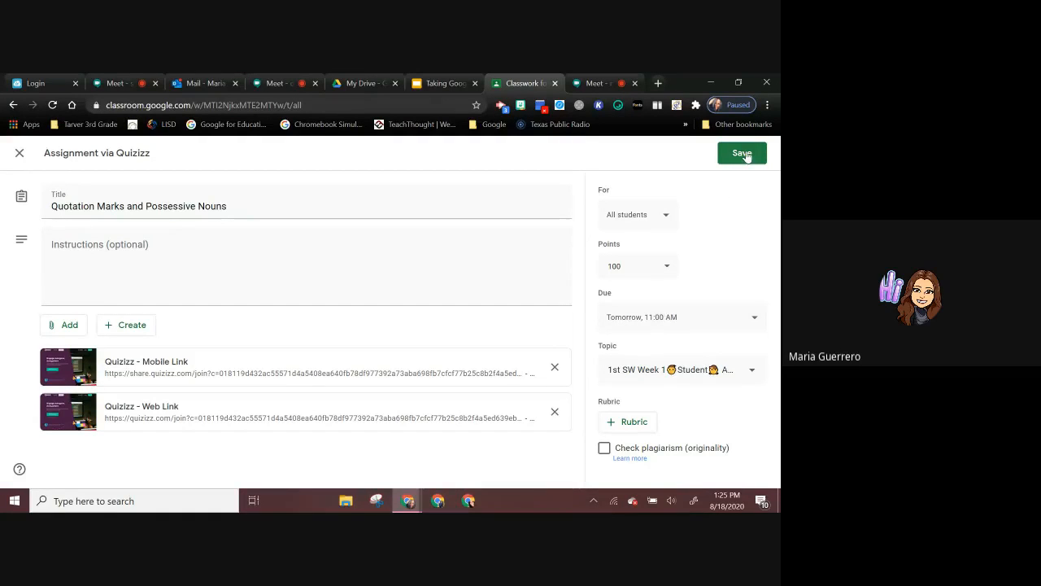
left_click(668, 266)
left_click(745, 153)
left_click(745, 152)
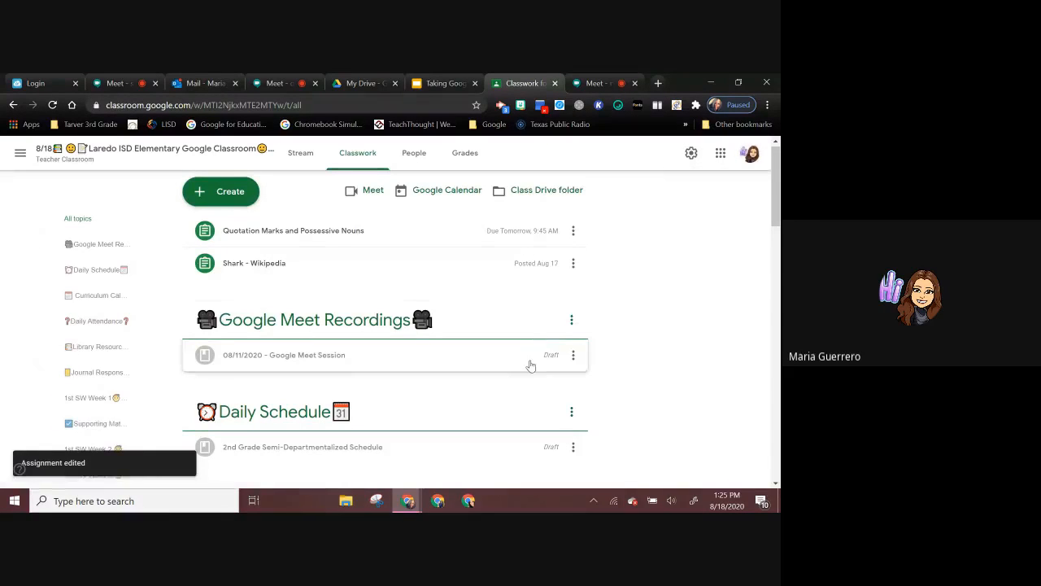
Step: View the types of classwork that can be created, open the class selection for reusing a post, and close it without choosing a class
left_click(213, 195)
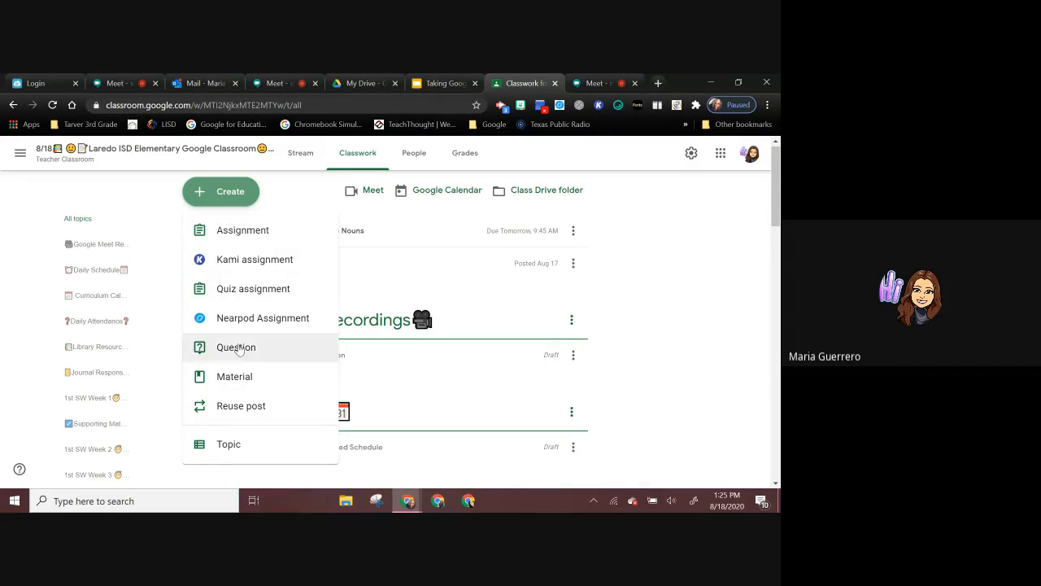
left_click(247, 407)
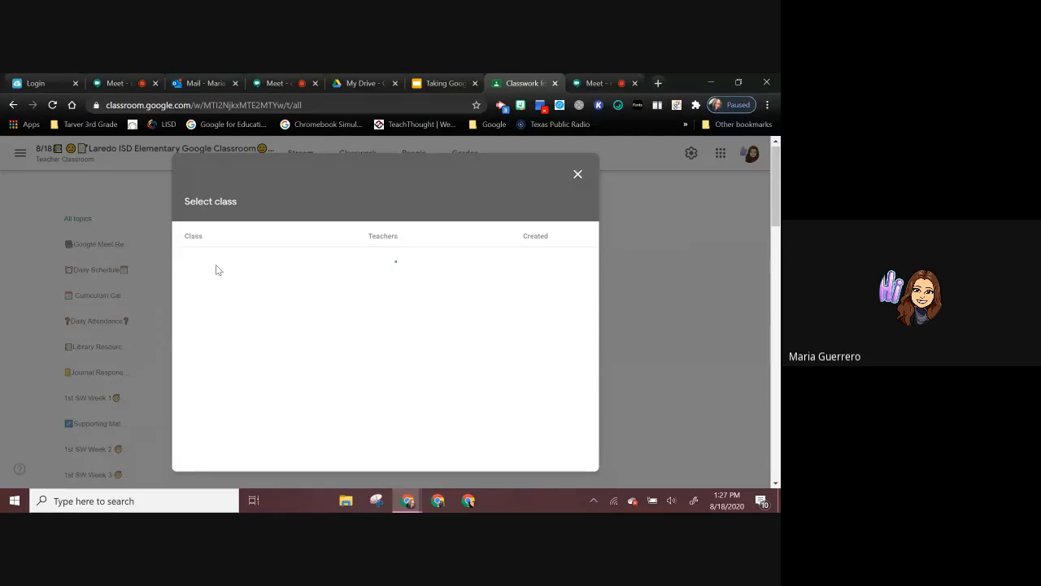
left_click(578, 174)
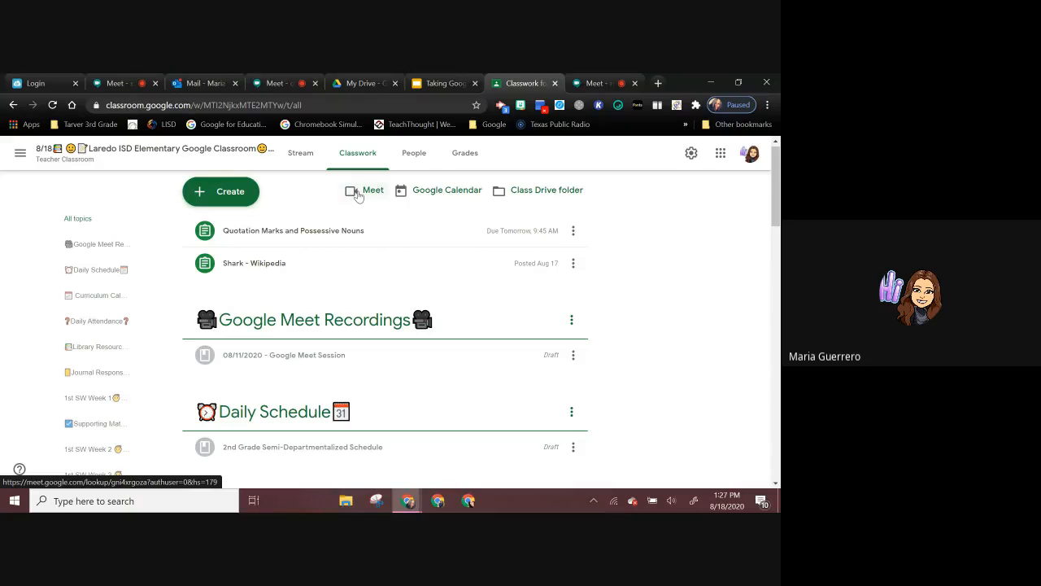
Step: Open the class Meet from the Classwork page without joining, and close both class Meet pages
left_click(356, 193)
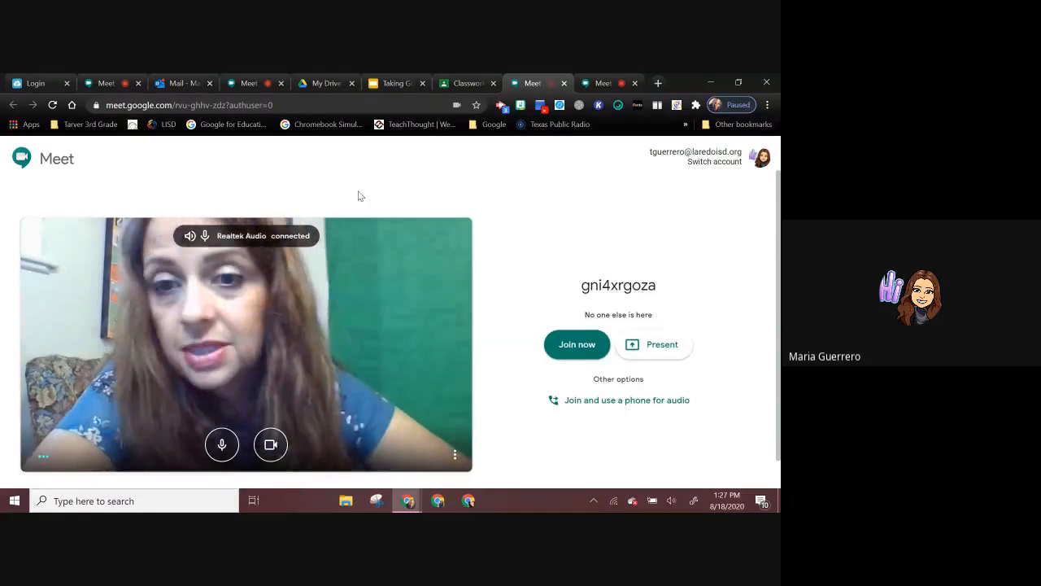
left_click(565, 84)
left_click(564, 83)
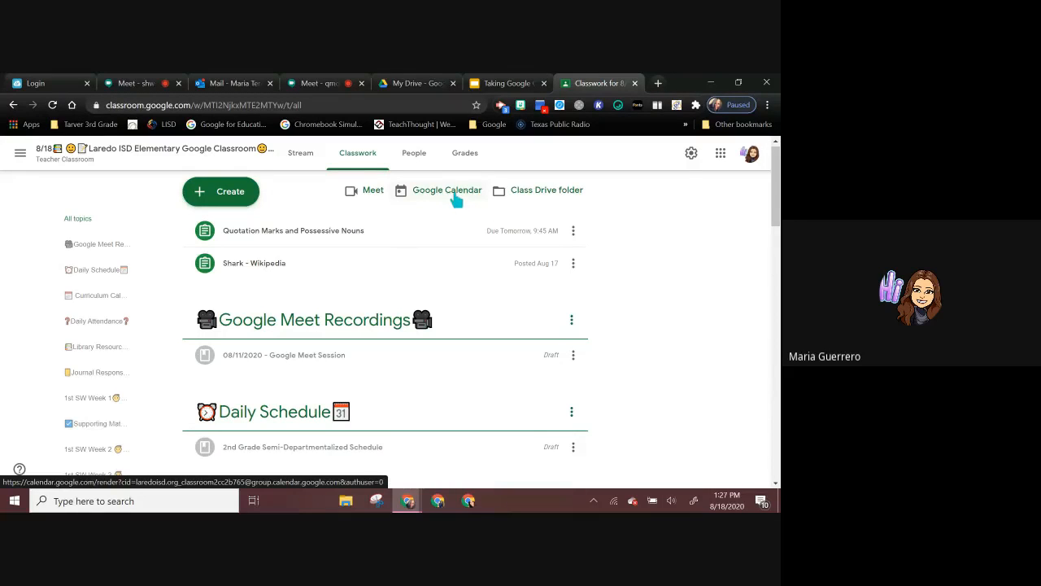
Step: Open the class's Google Calendar, view the August 2020 print preview without printing, and return to Classwork
left_click(454, 195)
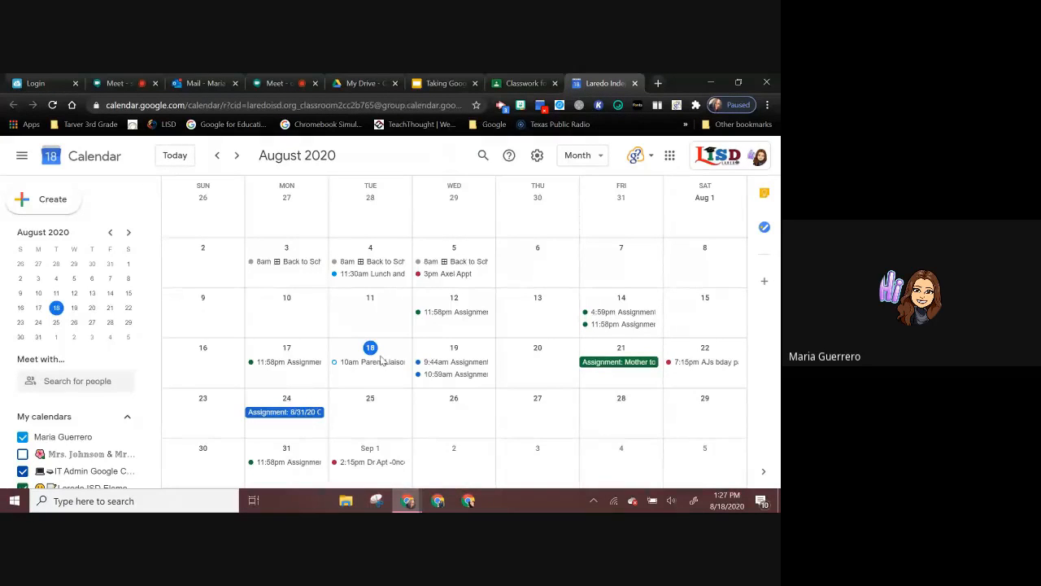
left_click(537, 156)
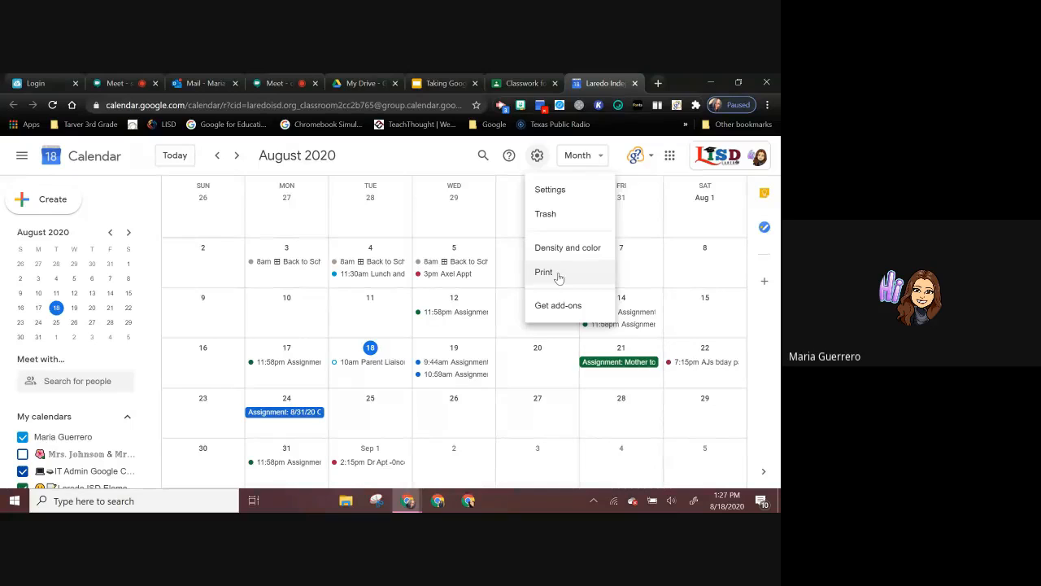
left_click(558, 276)
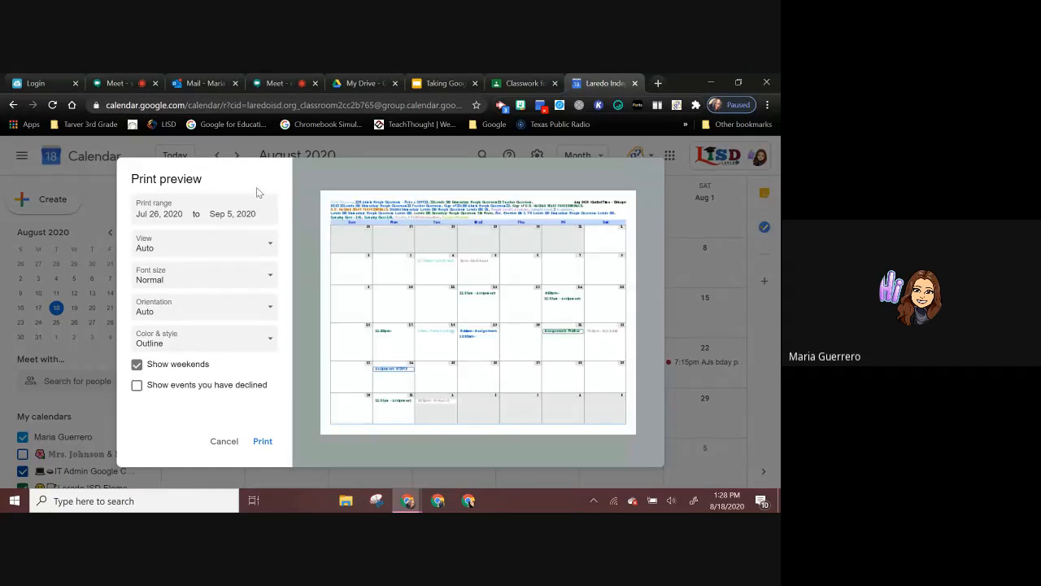
left_click(223, 441)
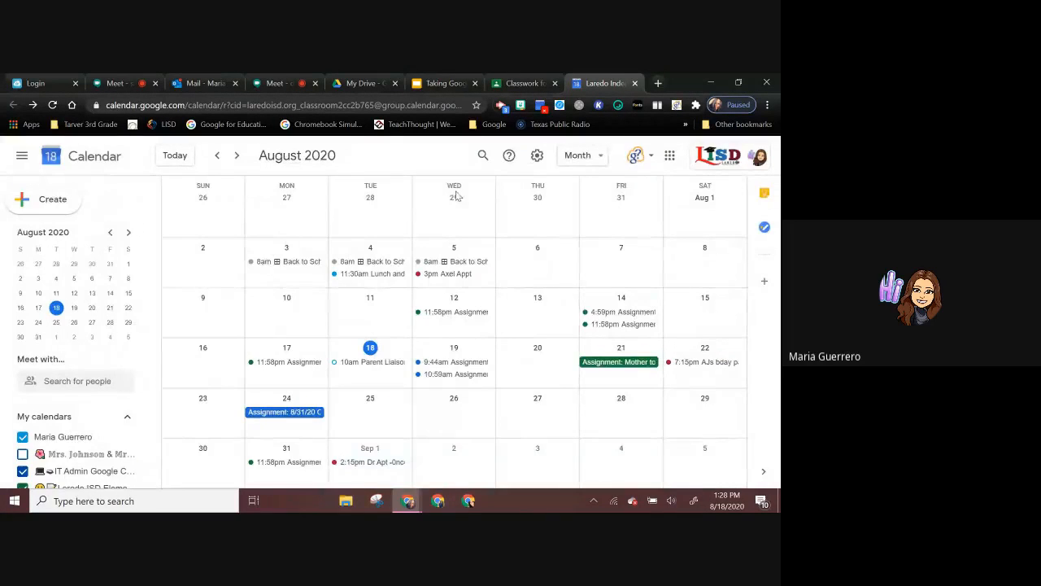
left_click(527, 85)
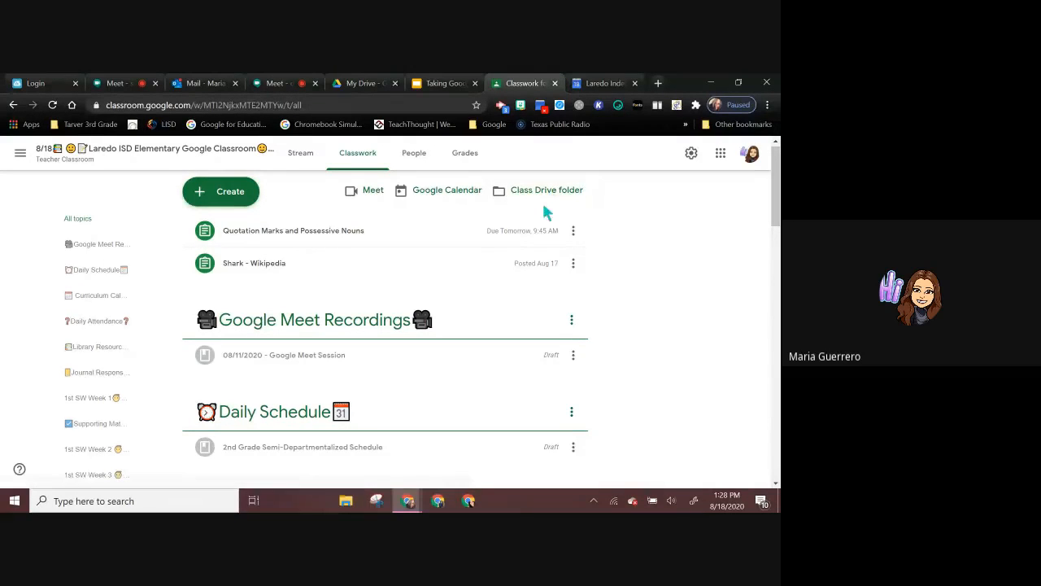
Step: View the first listed student's assignment overview from the class roster and return to the People page
left_click(415, 159)
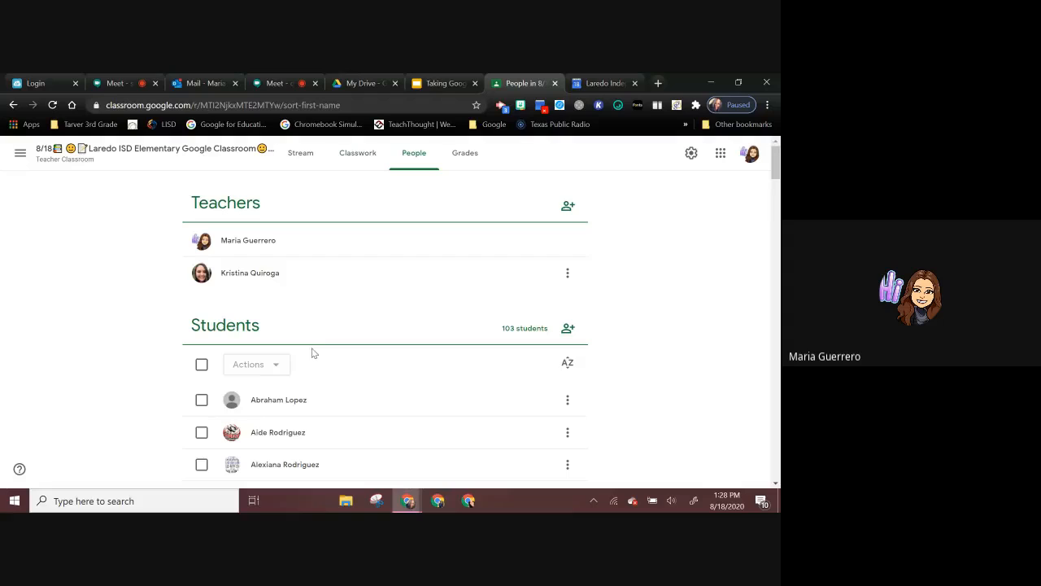
left_click(284, 406)
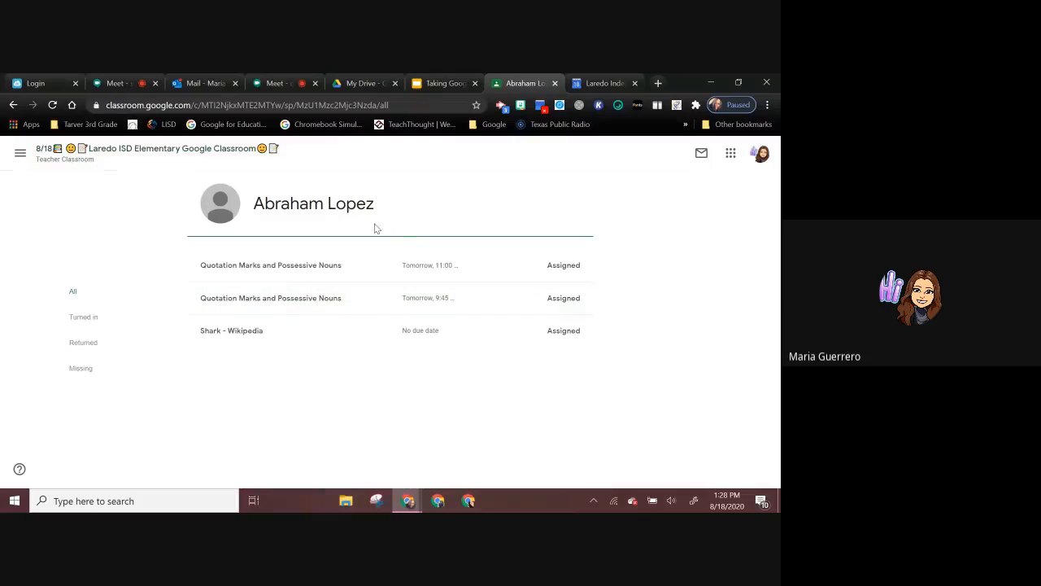
left_click(220, 149)
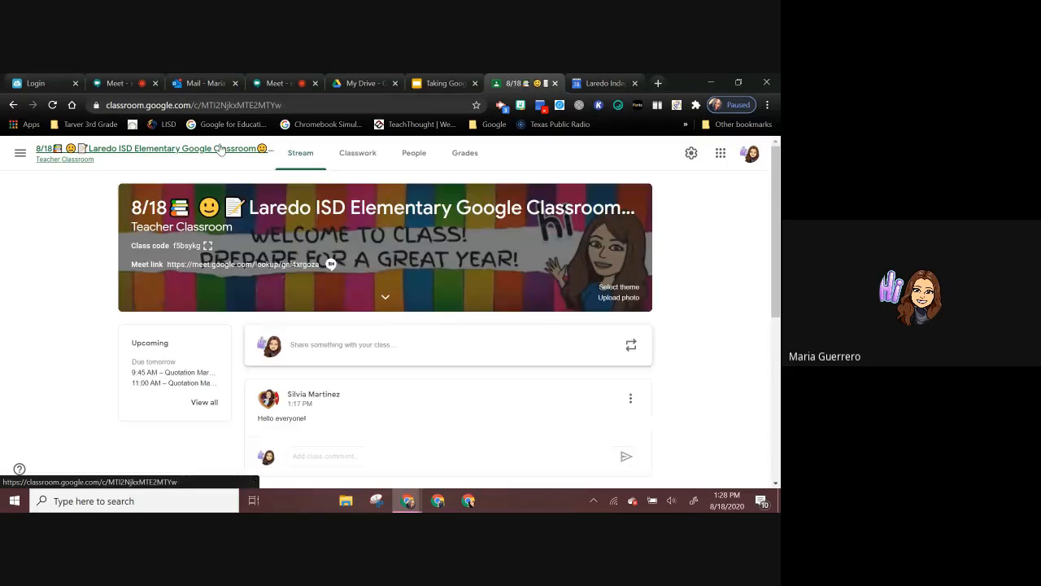
left_click(414, 155)
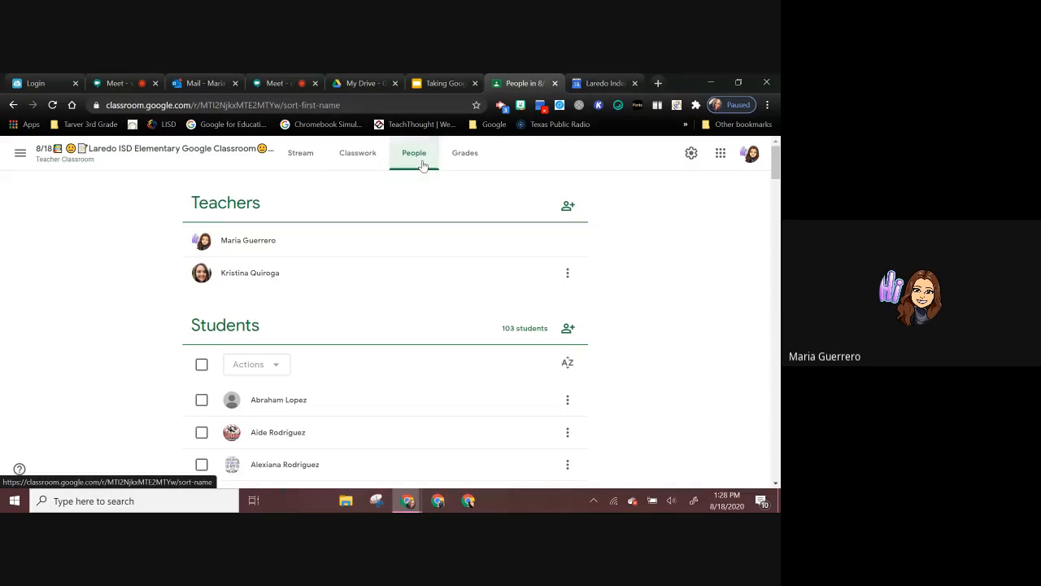
Step: Select all students on the roster and view the available bulk actions without applying any
left_click(202, 364)
left_click(260, 372)
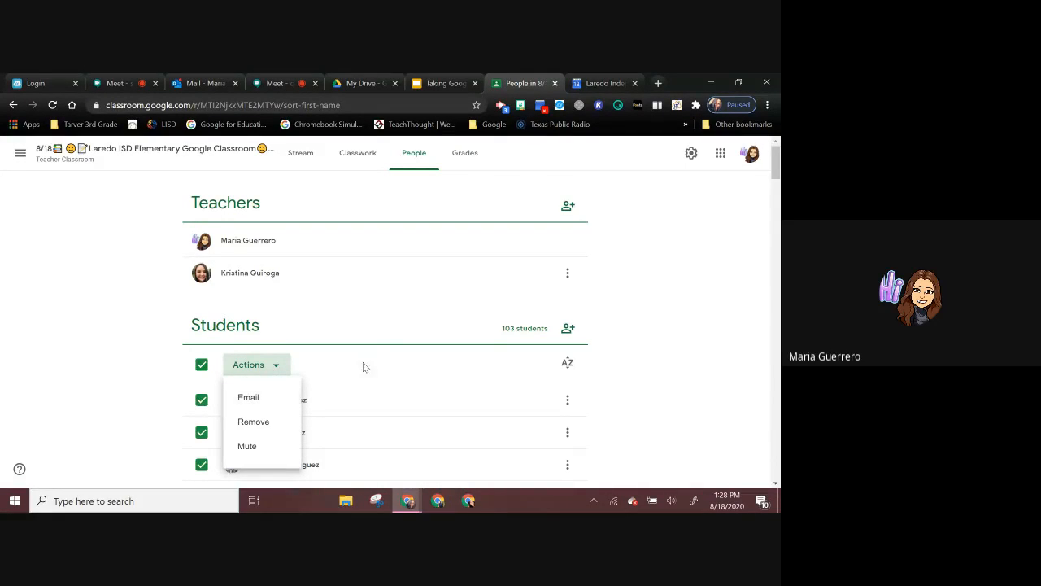
left_click(357, 333)
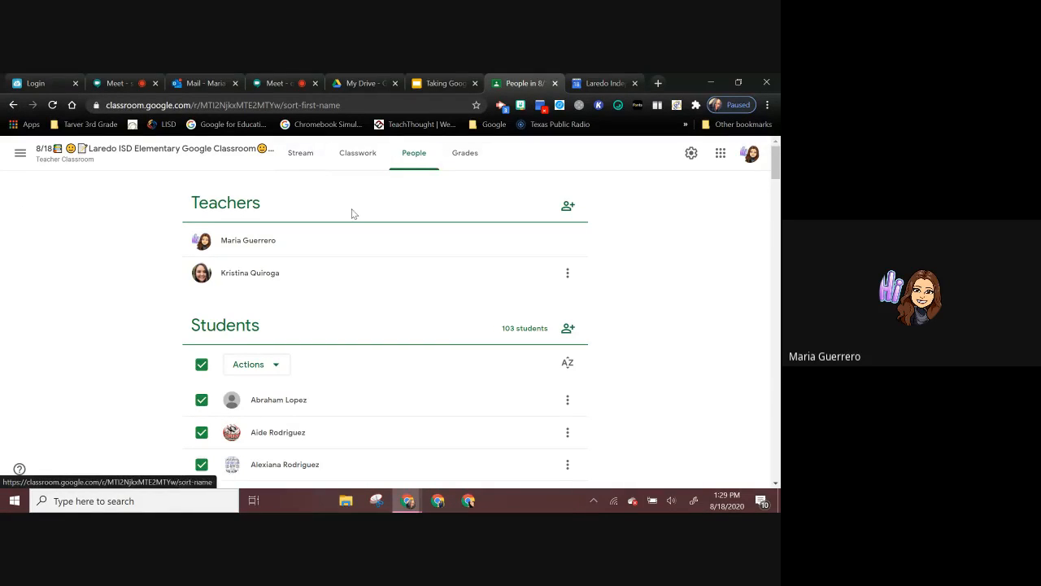
Step: Check the first student's assigned work once more and return through the class Stream to the Classwork page
left_click(276, 400)
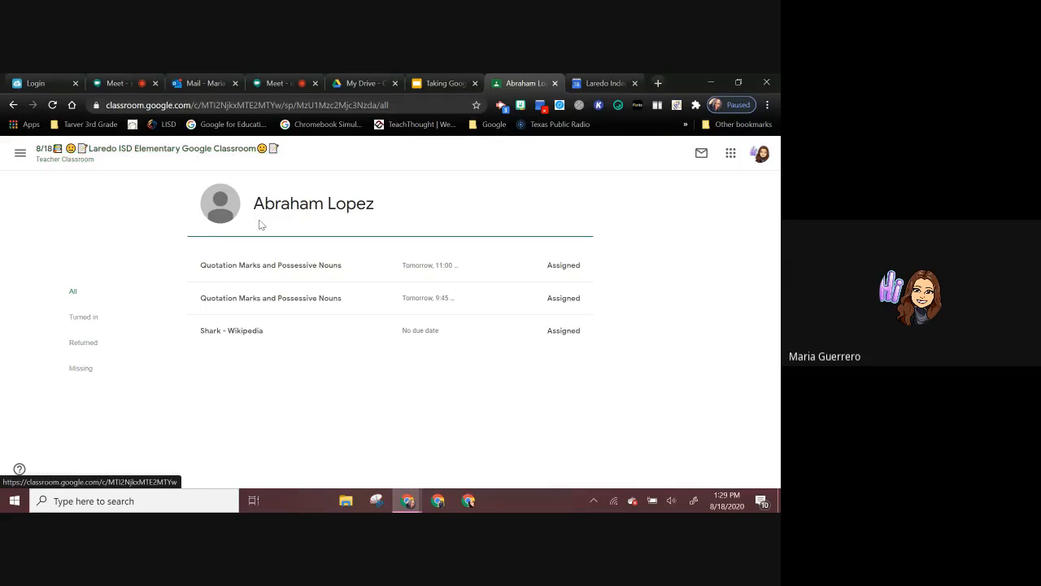
left_click(225, 150)
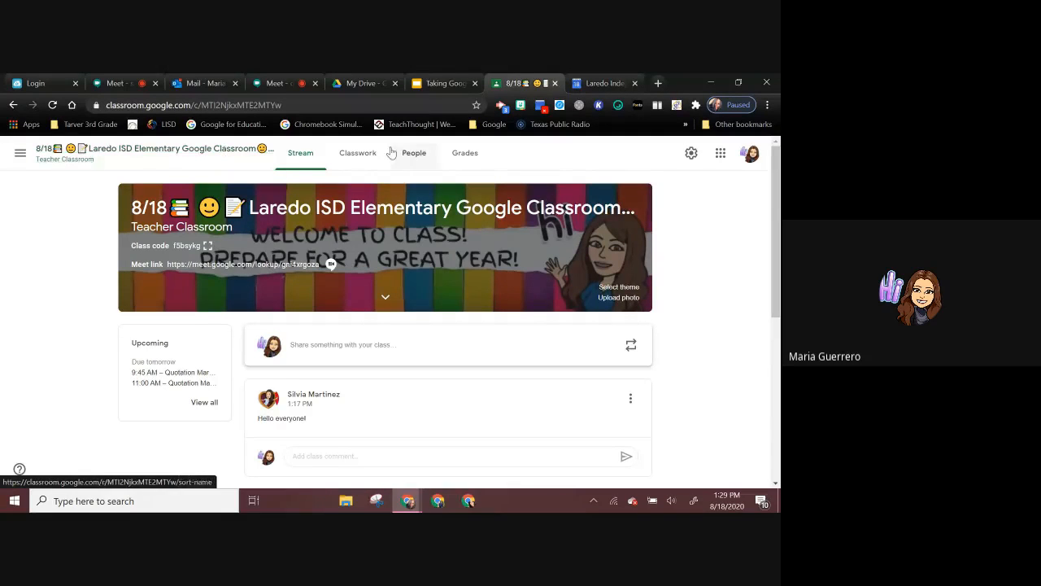
left_click(366, 156)
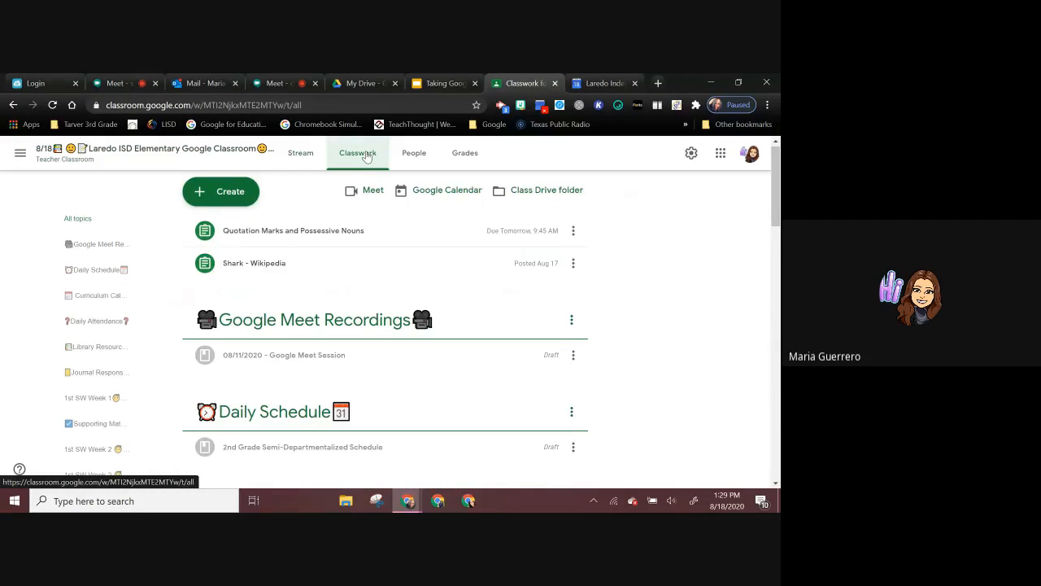
Step: Create a new short-answer question titled "Attendance 08/18", correcting the misspelled word in the title
scroll(384, 277, "down", 1)
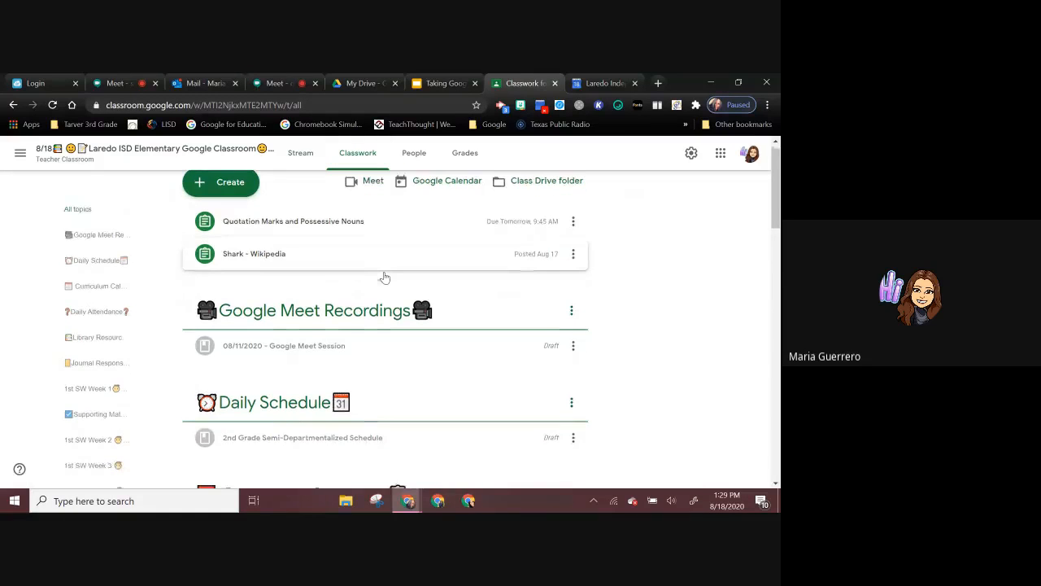
scroll(385, 277, "up", 1)
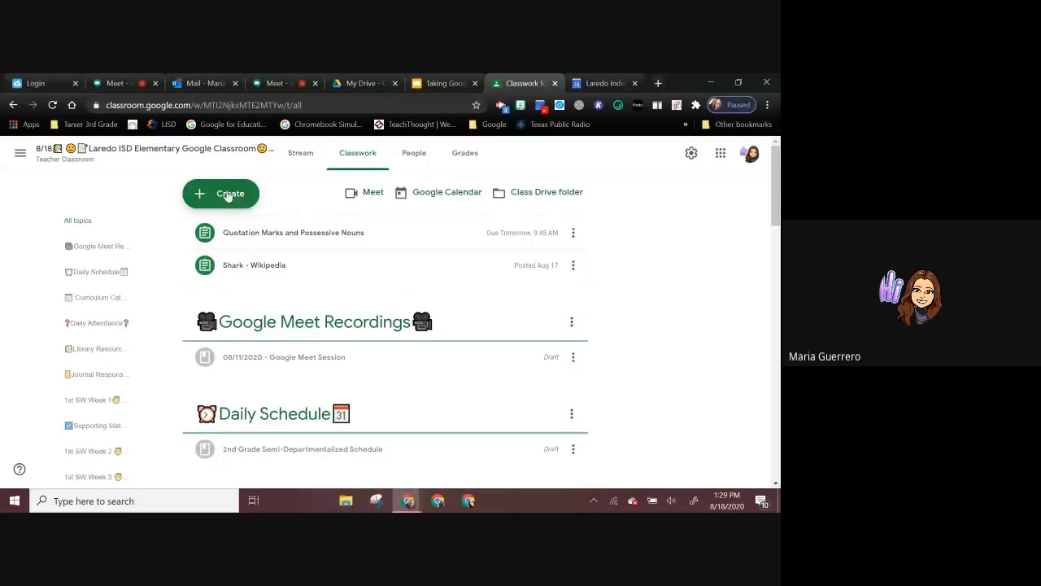
left_click(228, 194)
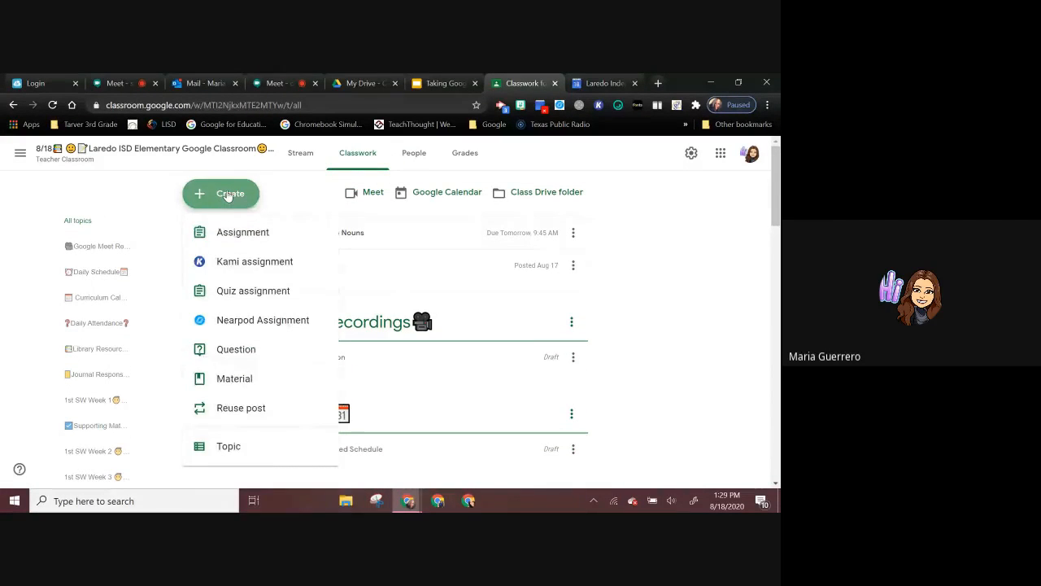
left_click(244, 350)
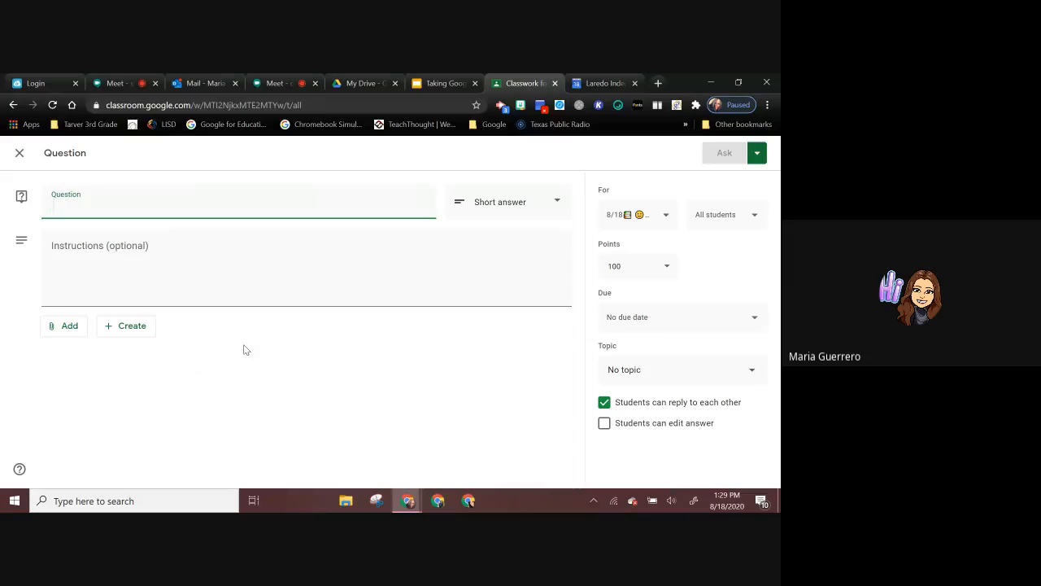
type("Attenc")
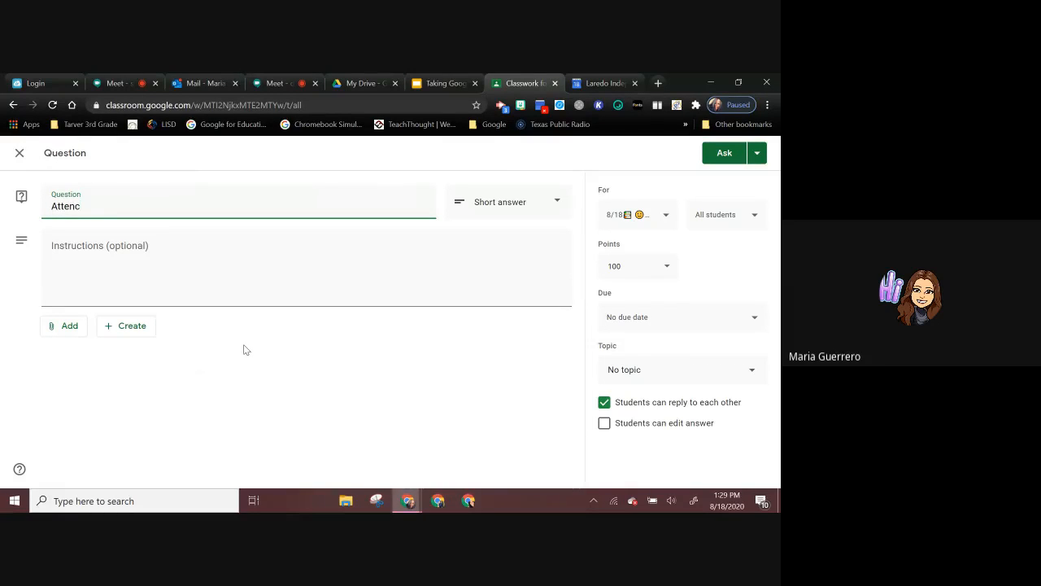
key("BackSpace")
type("dence")
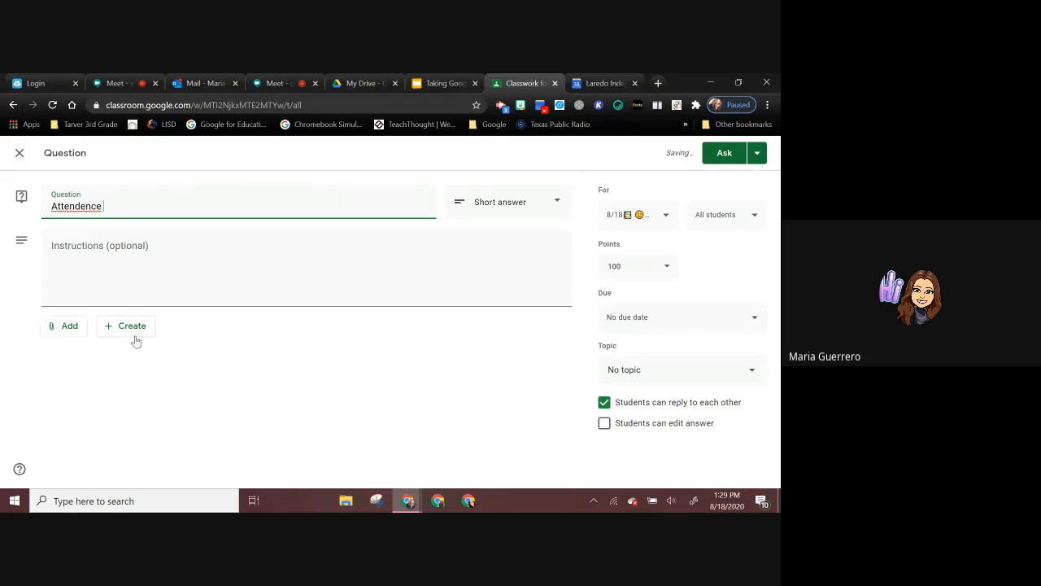
right_click(100, 209)
left_click(105, 217)
type("08")
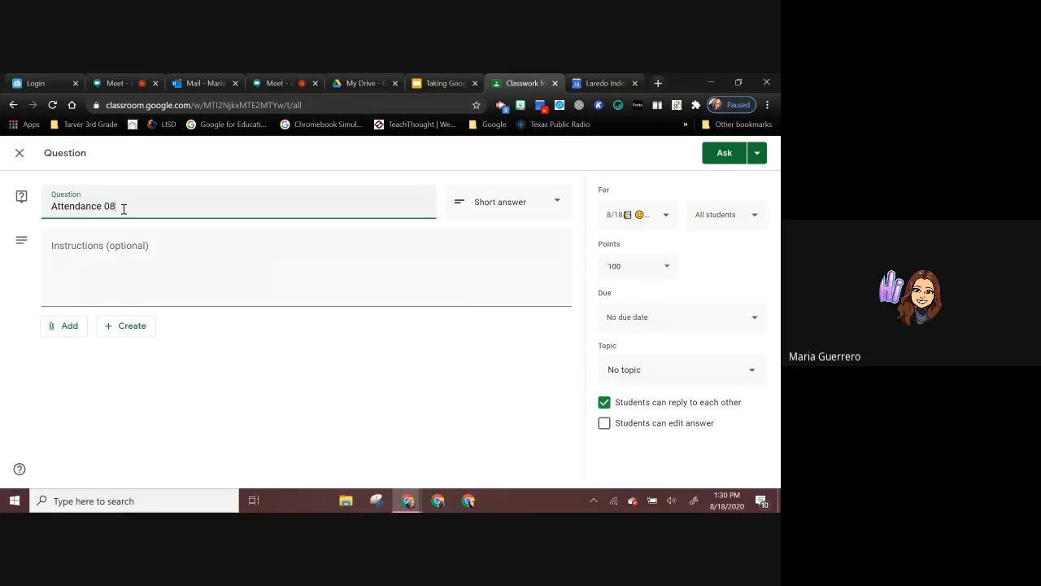
type("/18")
Step: Enter "Are you here today?" as the instructions for the attendance question
left_click(140, 265)
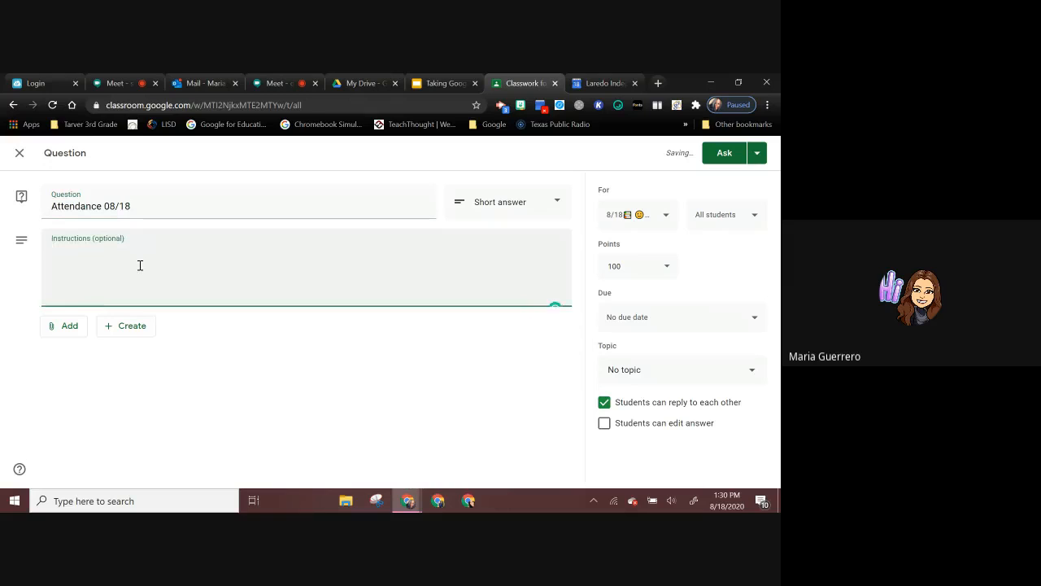
type("Are you here to")
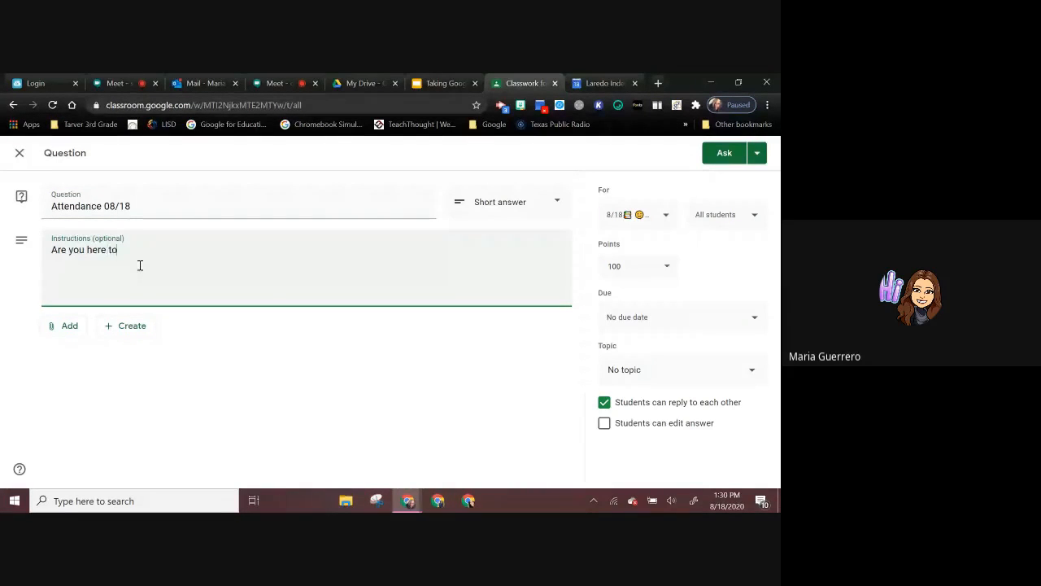
type("day?")
Step: Make the question ungraded under the Daily Attendance topic with student replies to each other turned off, and ask it immediately
left_click(717, 380)
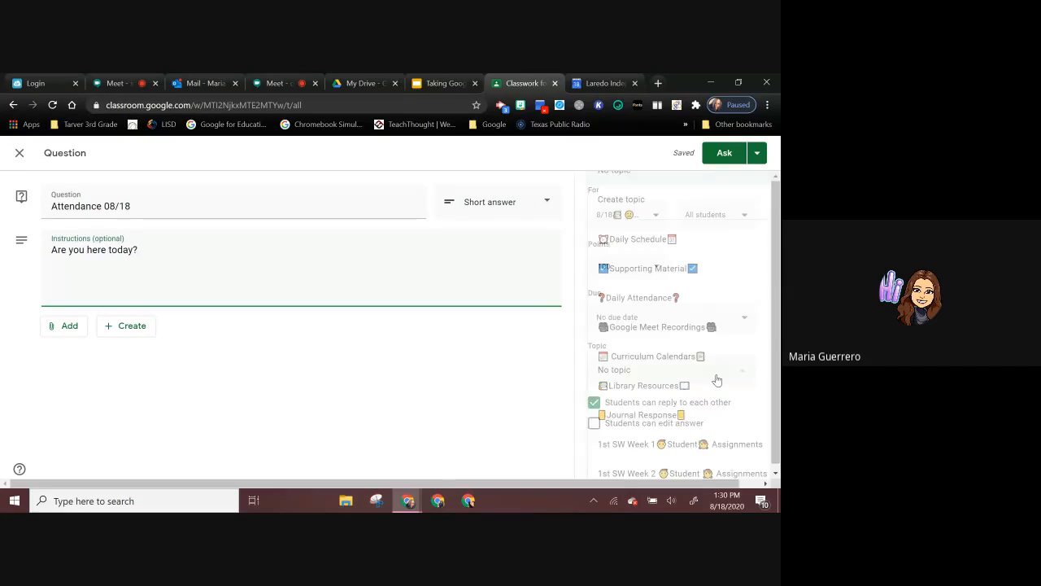
left_click(666, 299)
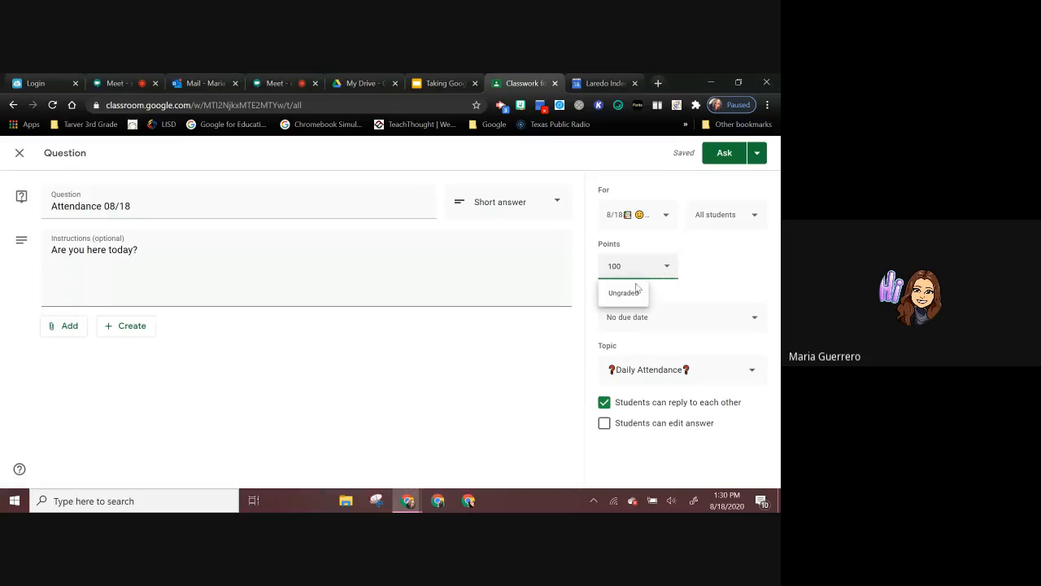
left_click(627, 293)
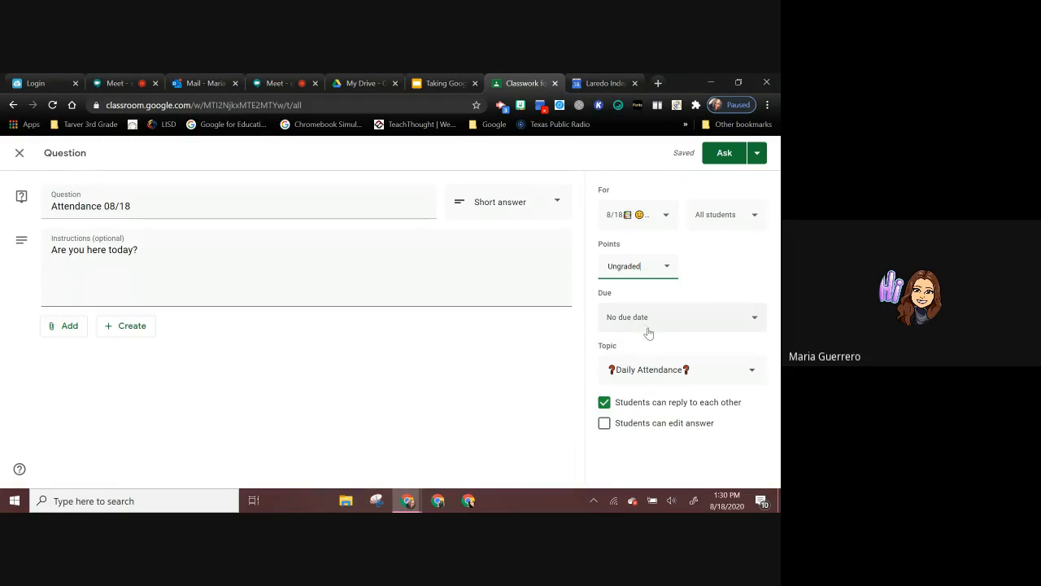
left_click(604, 403)
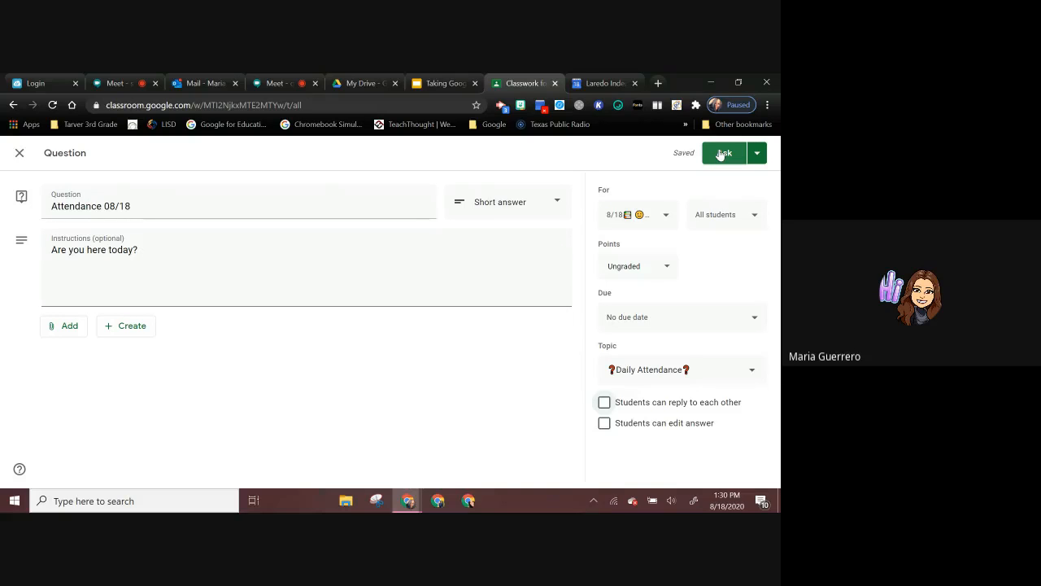
left_click(757, 154)
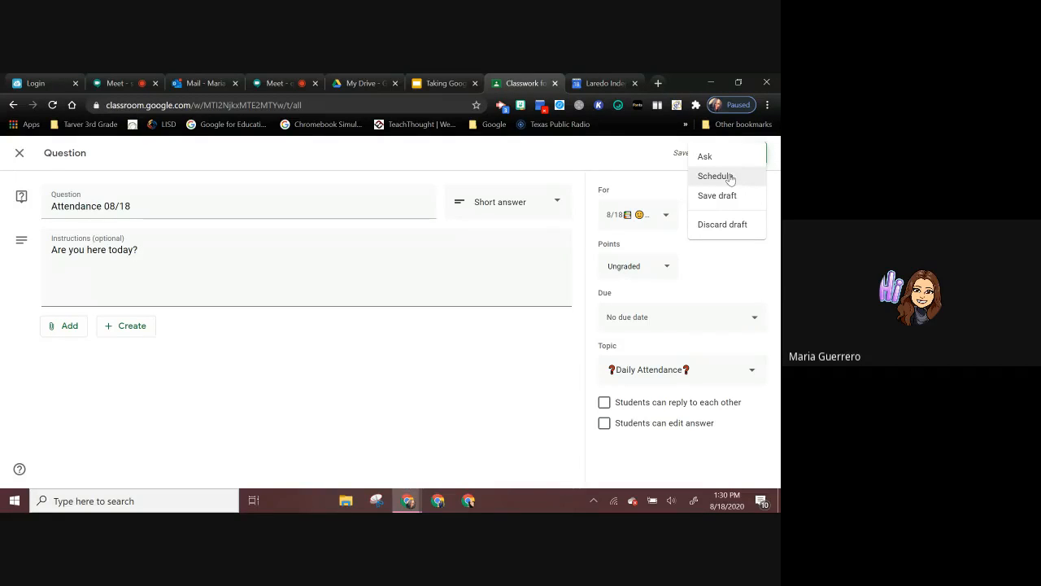
left_click(715, 159)
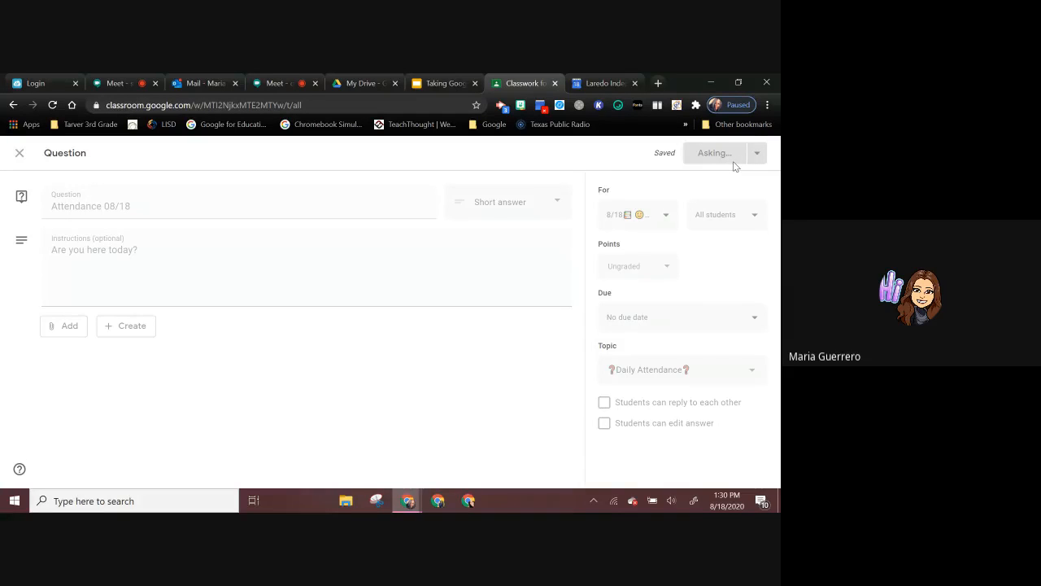
Step: Open the draft 8/11/20 Attendance Question under Daily Attendance and publish it to the students
scroll(421, 360, "down", 1)
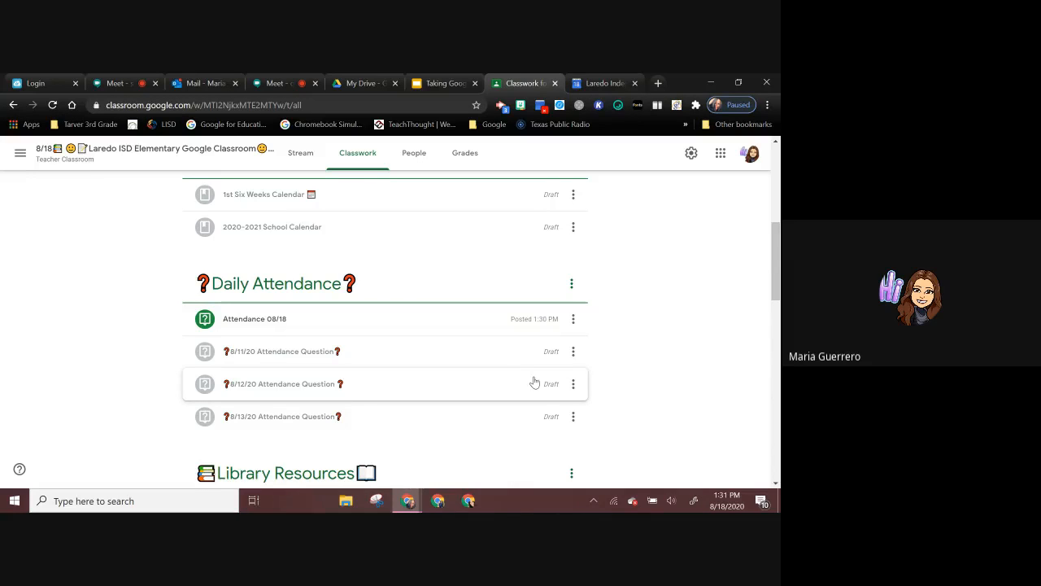
left_click(572, 352)
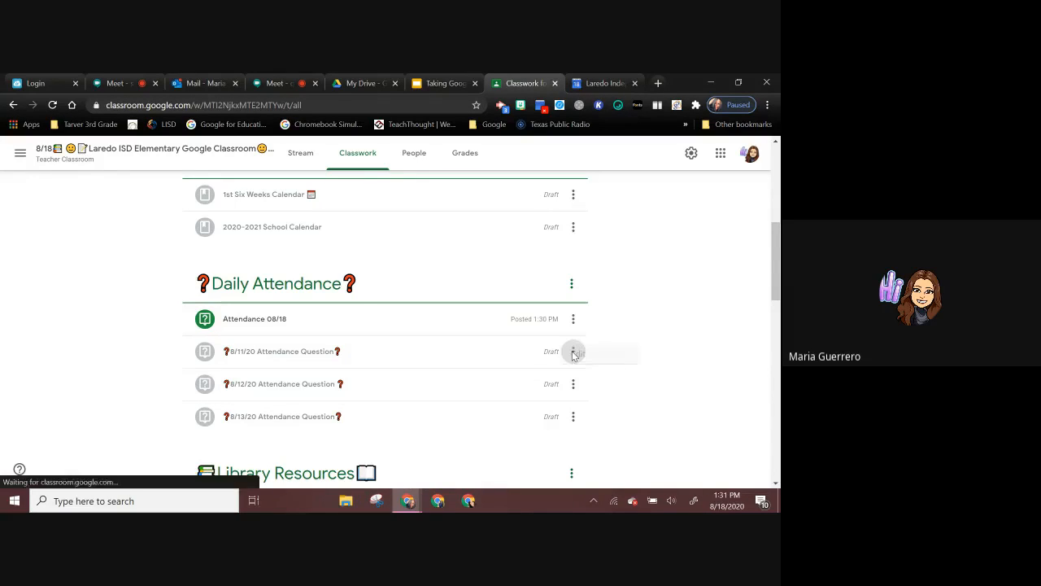
left_click(522, 377)
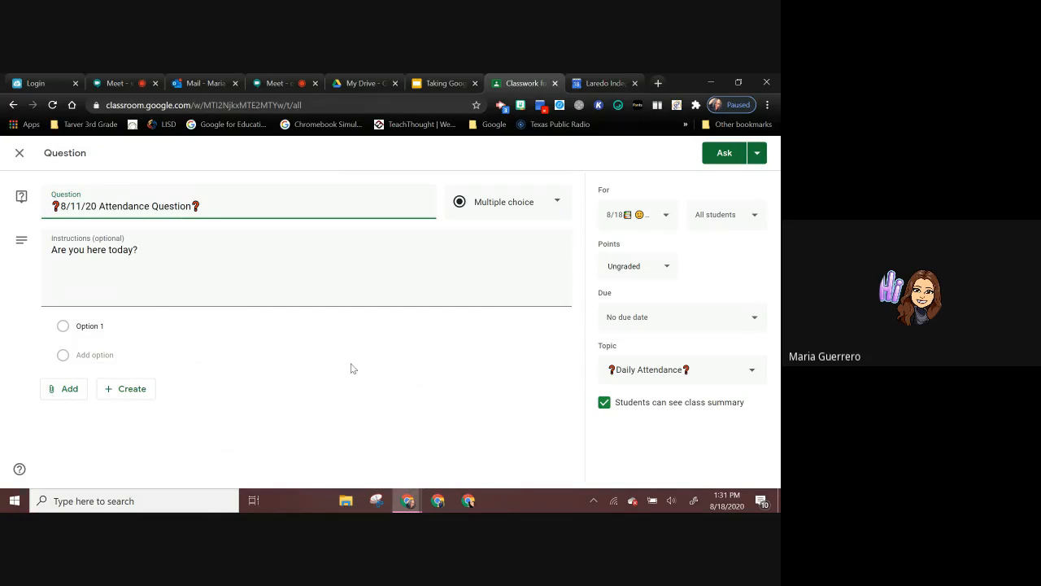
left_click(723, 154)
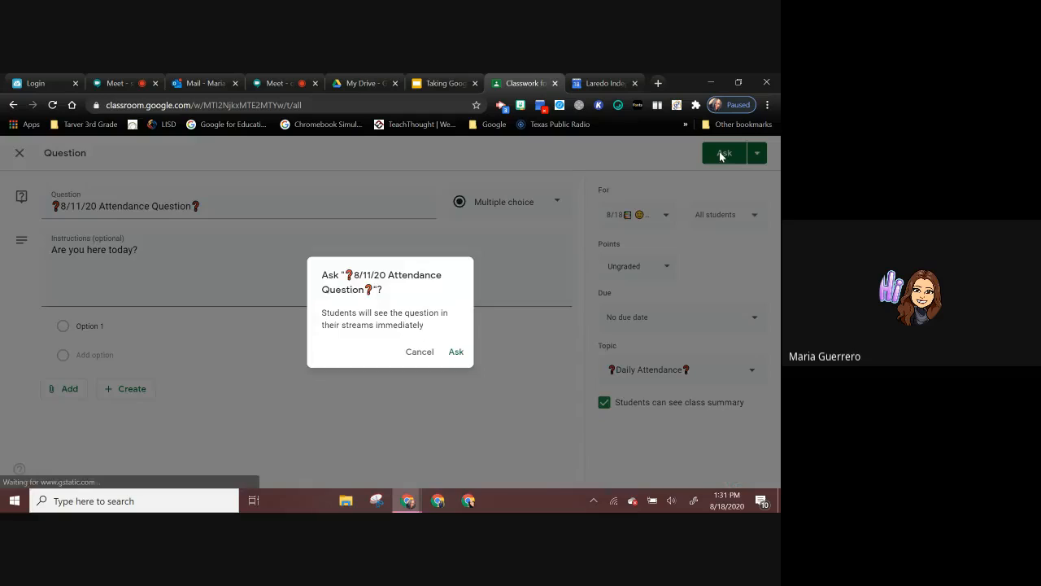
left_click(455, 355)
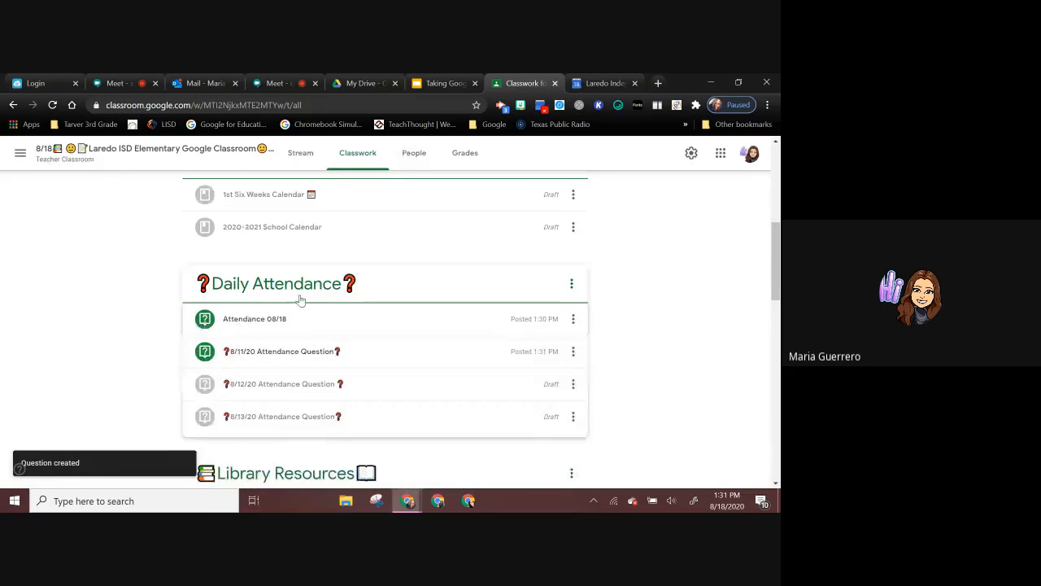
Step: Create a new classwork material titled "Vocabulary"
scroll(298, 298, "up", 10)
left_click(222, 193)
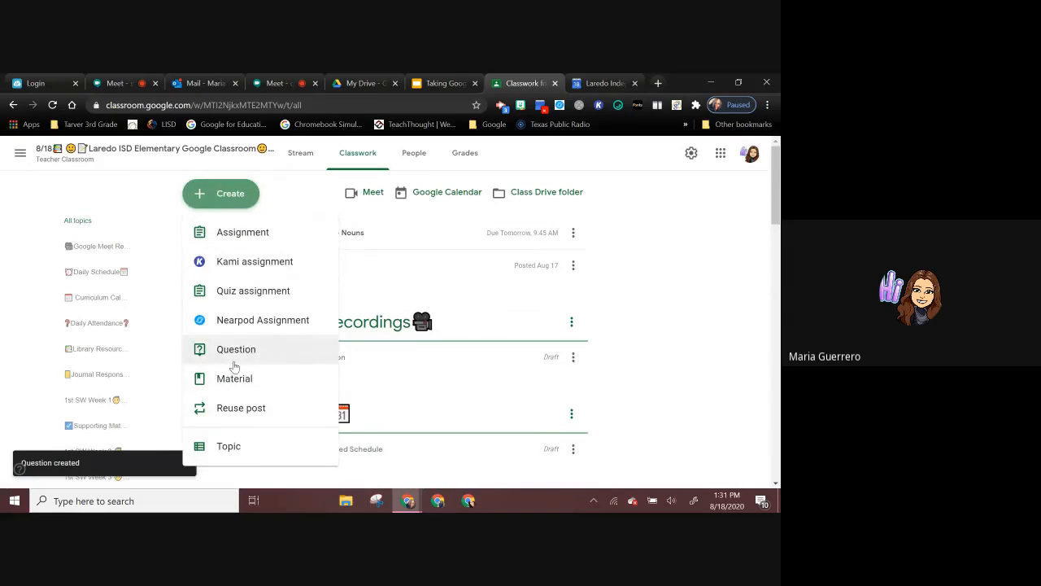
left_click(233, 379)
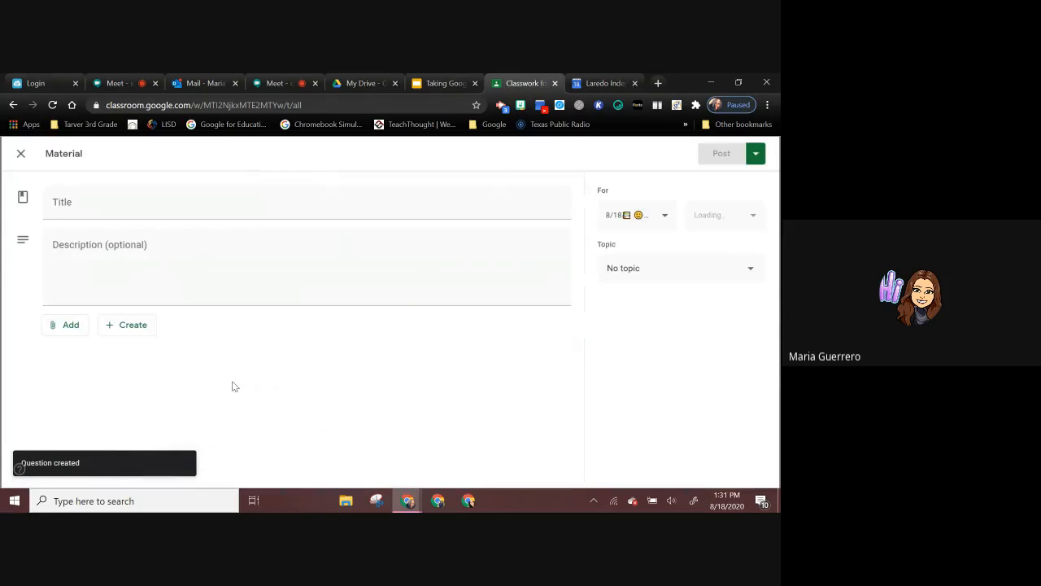
type("Voc")
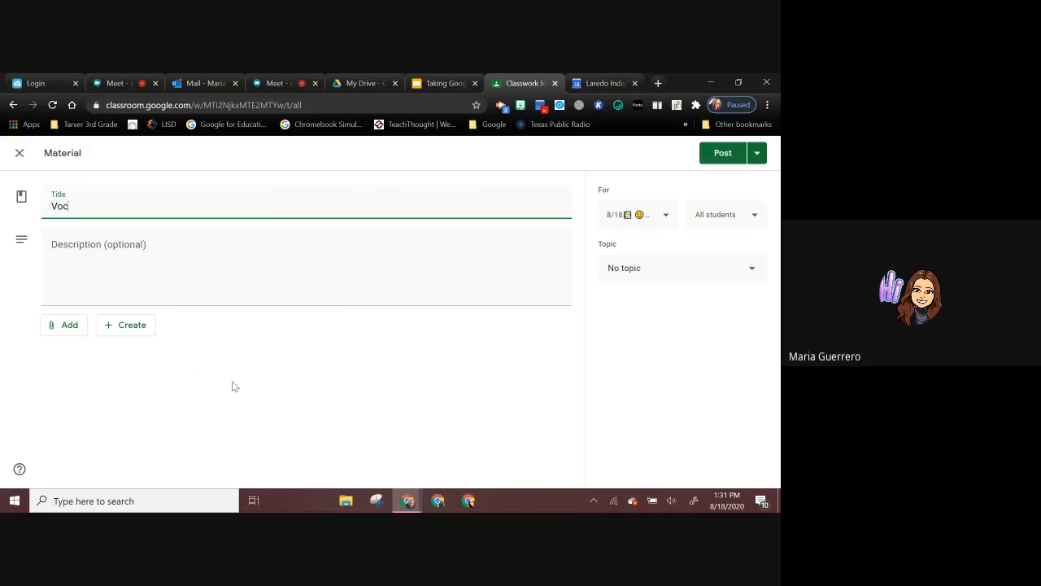
type("abulary")
Step: Attach the TECH CONFERENCE_Day 2_2020 slides from Google Drive to the Vocabulary material
left_click(67, 326)
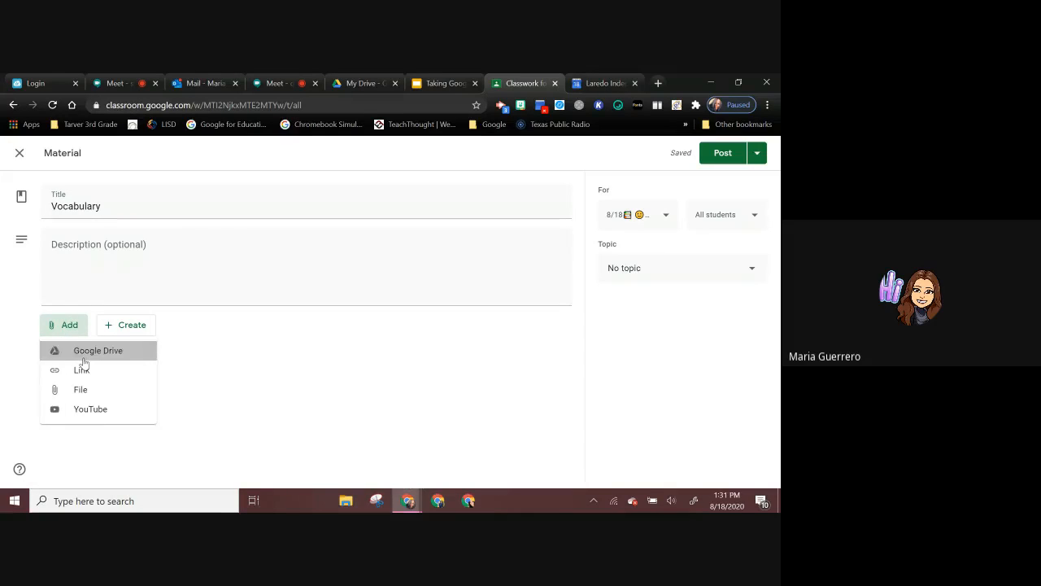
left_click(83, 357)
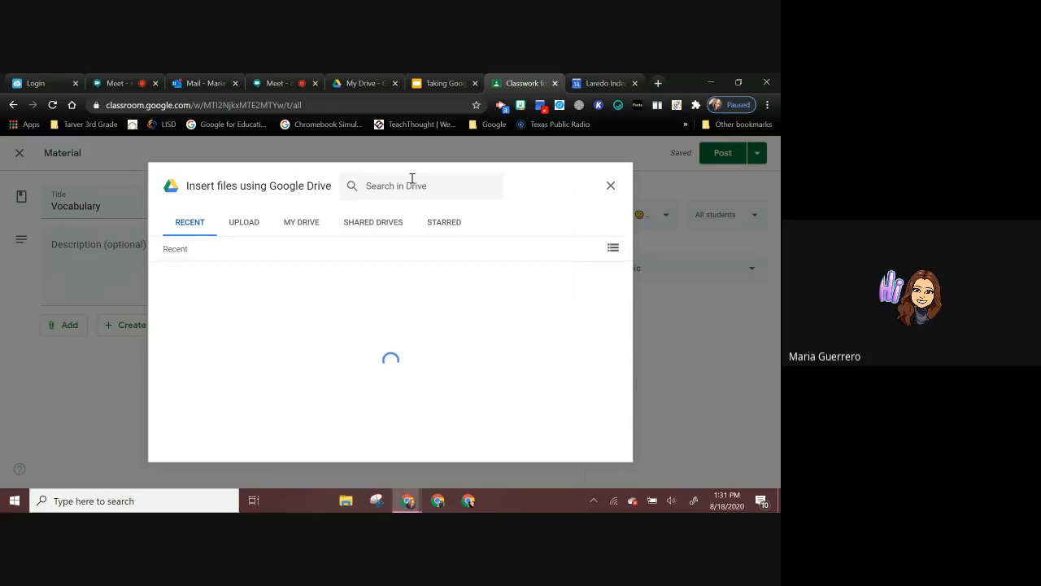
left_click(403, 181)
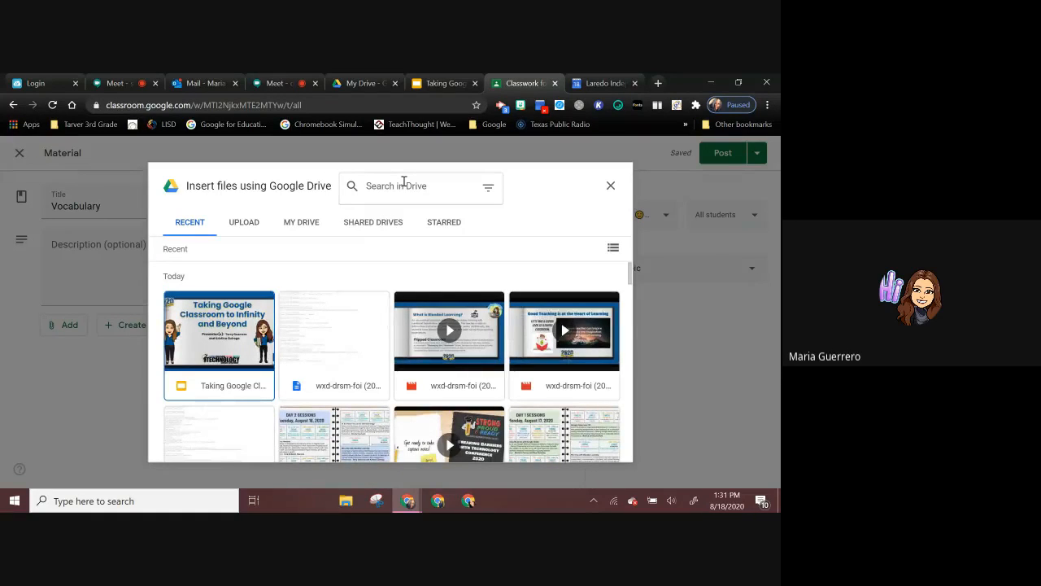
left_click(315, 460)
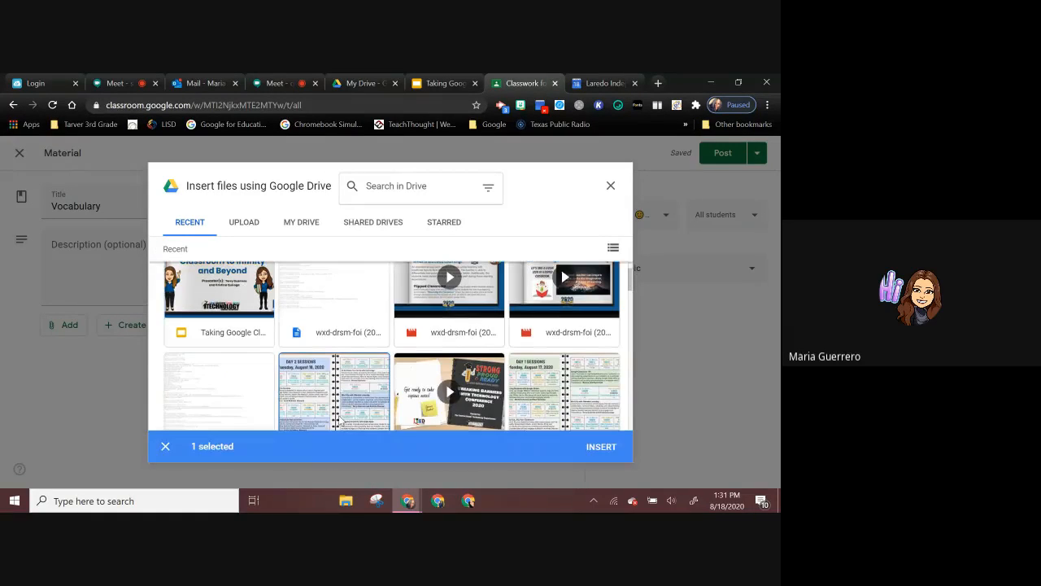
left_click(601, 447)
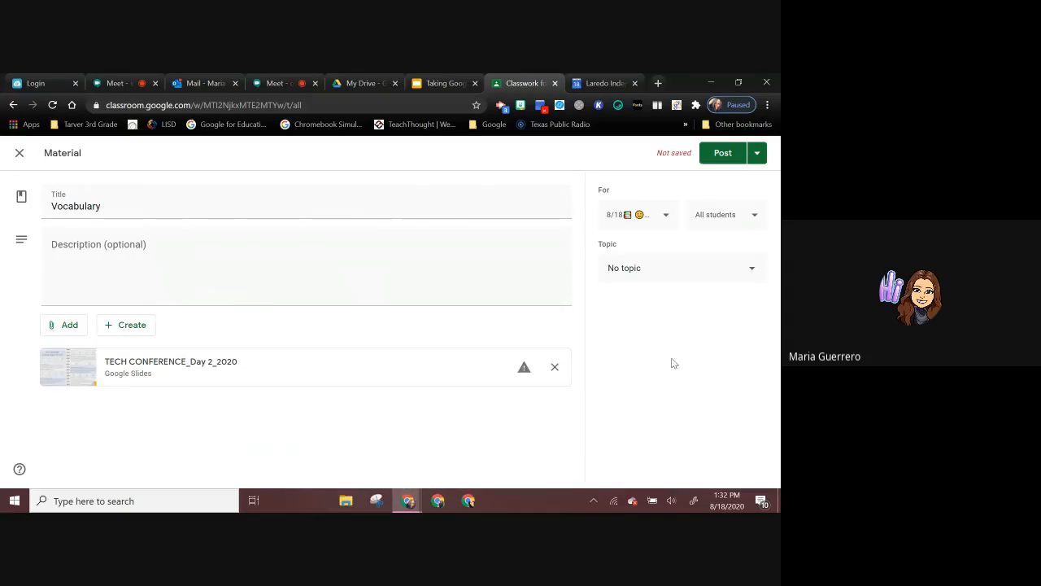
Step: File the Vocabulary material under the Supporting Material topic and try to post it, declining to copy the attached slides
left_click(741, 274)
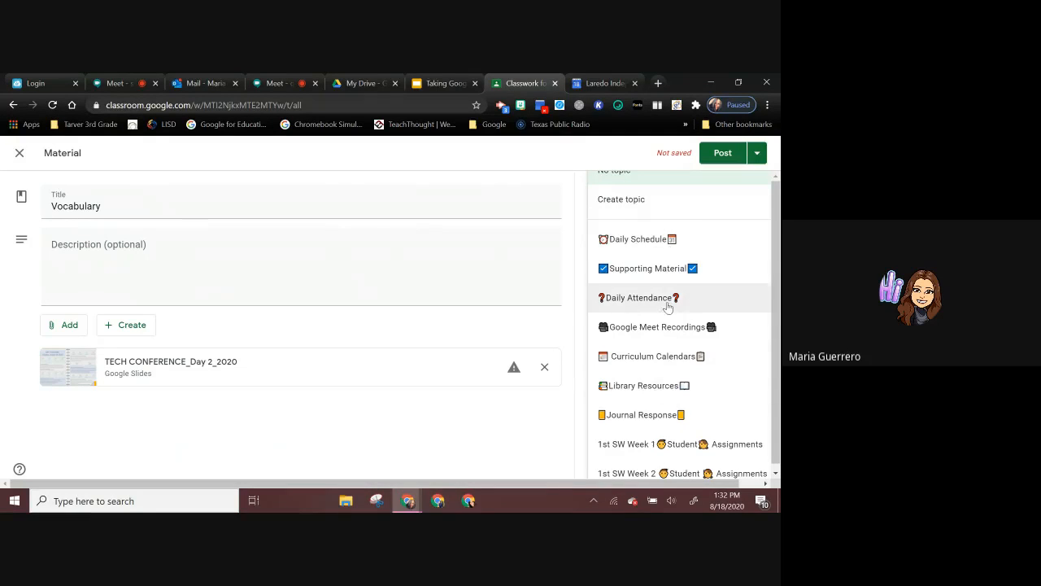
left_click(663, 268)
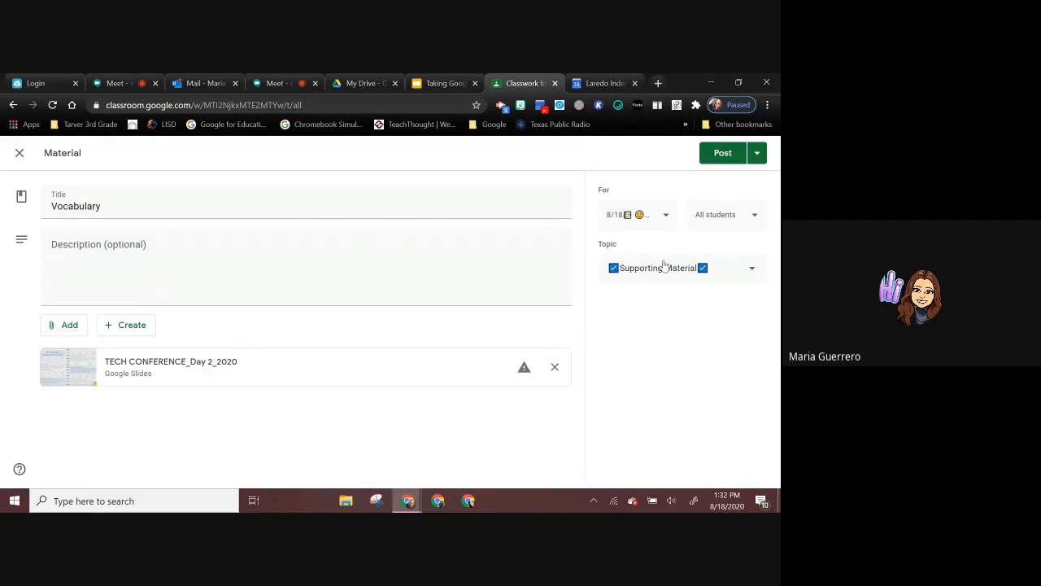
left_click(715, 152)
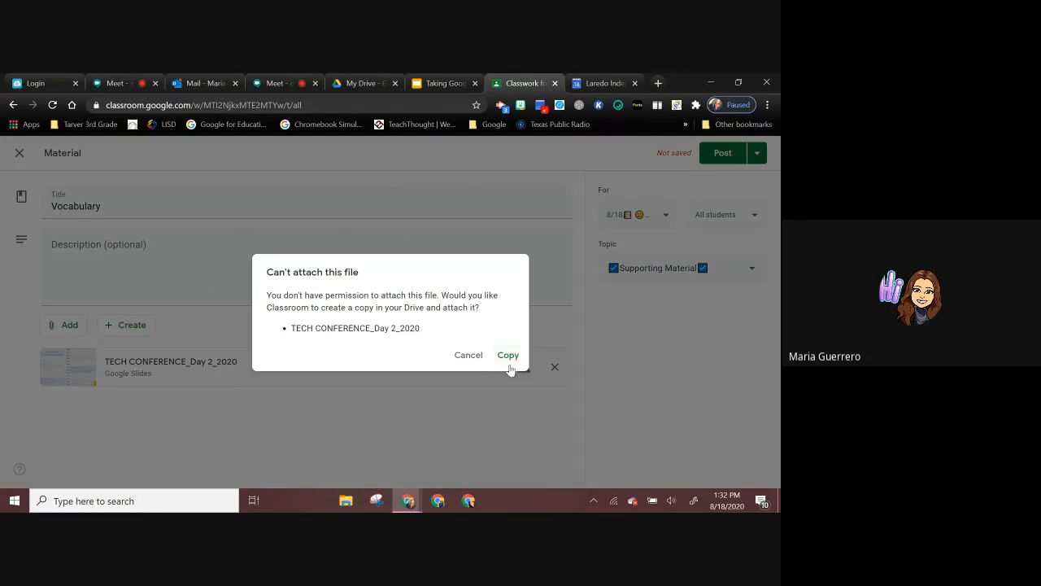
left_click(510, 358)
left_click(468, 362)
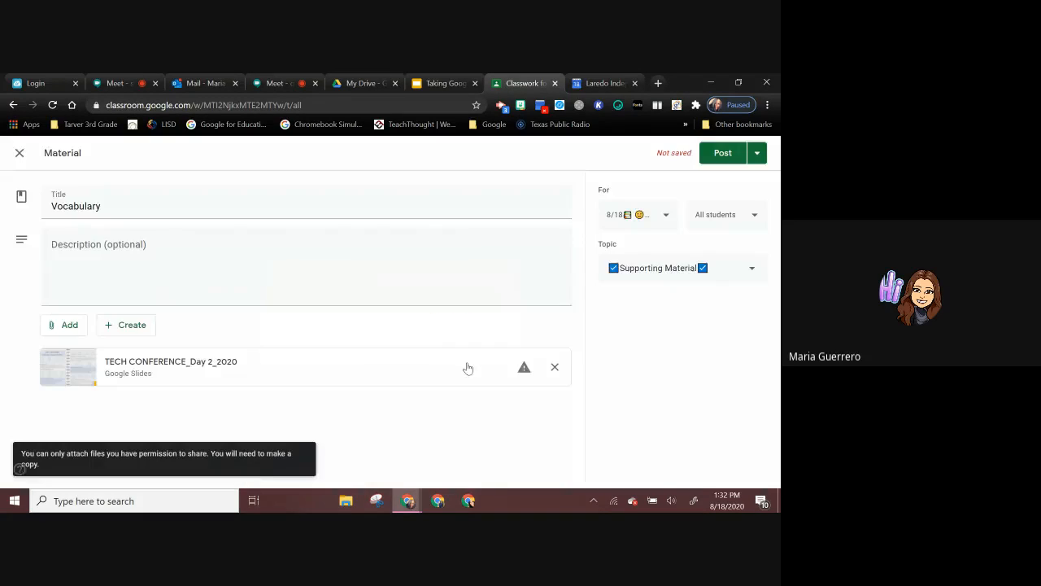
Step: Replace the Vocabulary material's attachment with the Taking Google Classroom to Infinity and Beyond slides from Google Drive and post the material
left_click(554, 367)
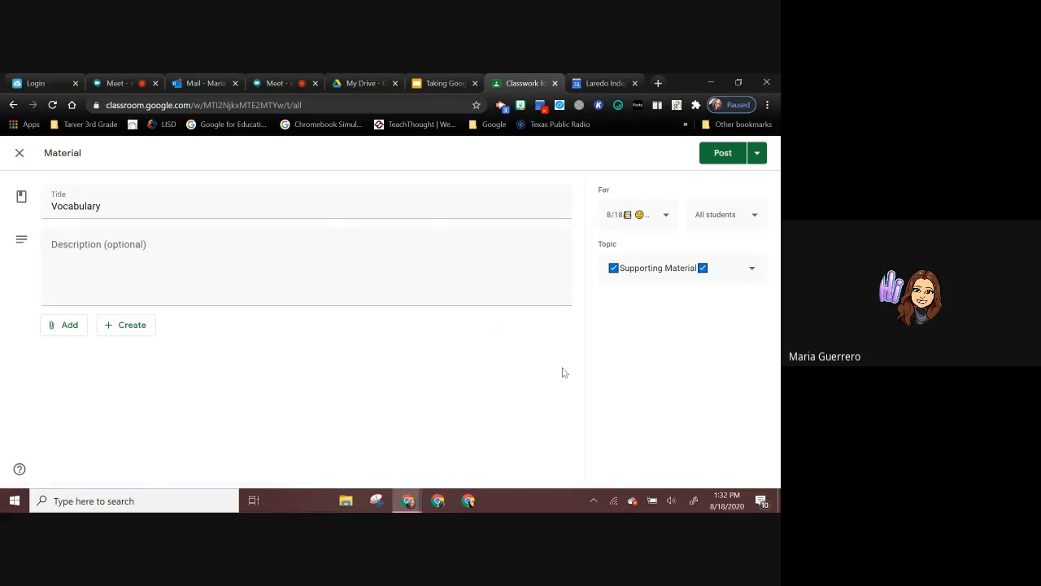
left_click(68, 330)
left_click(84, 353)
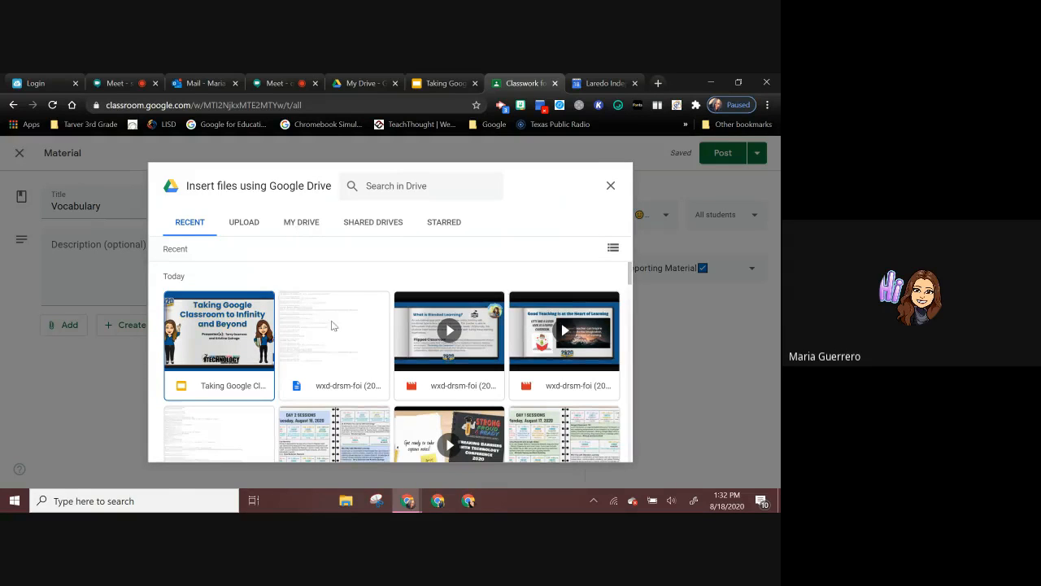
left_click(231, 321)
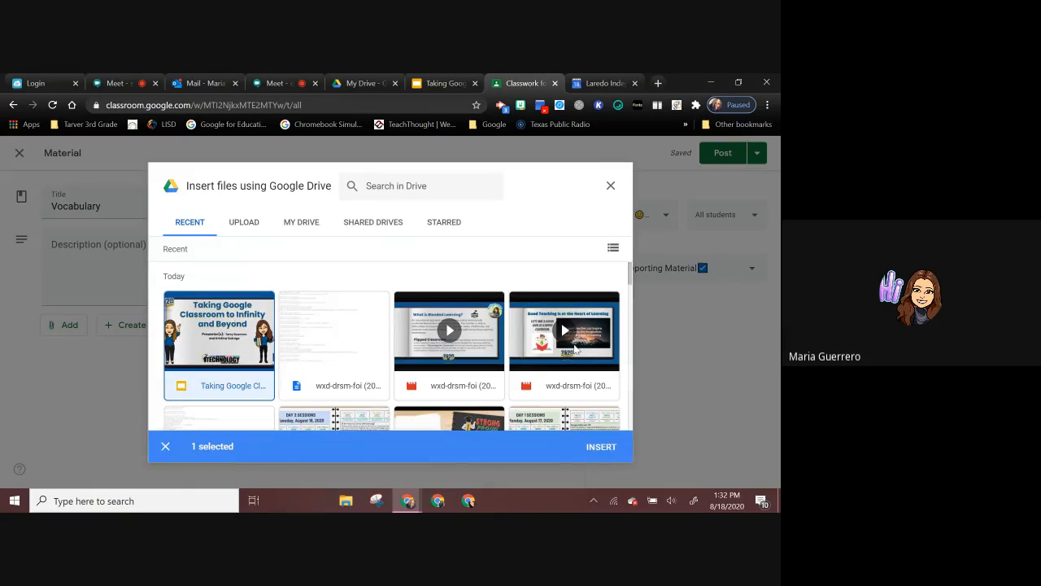
left_click(599, 447)
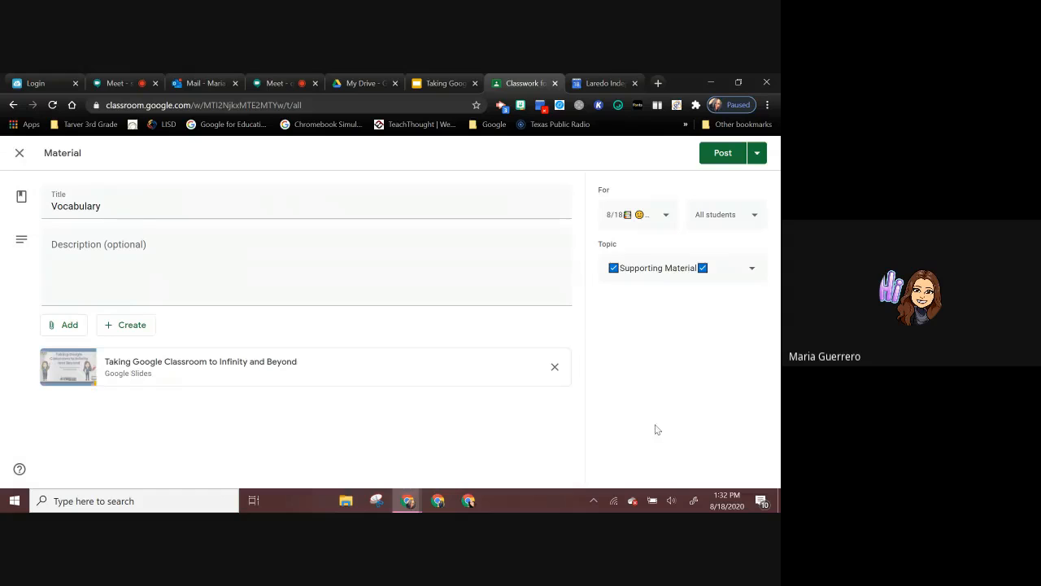
left_click(720, 157)
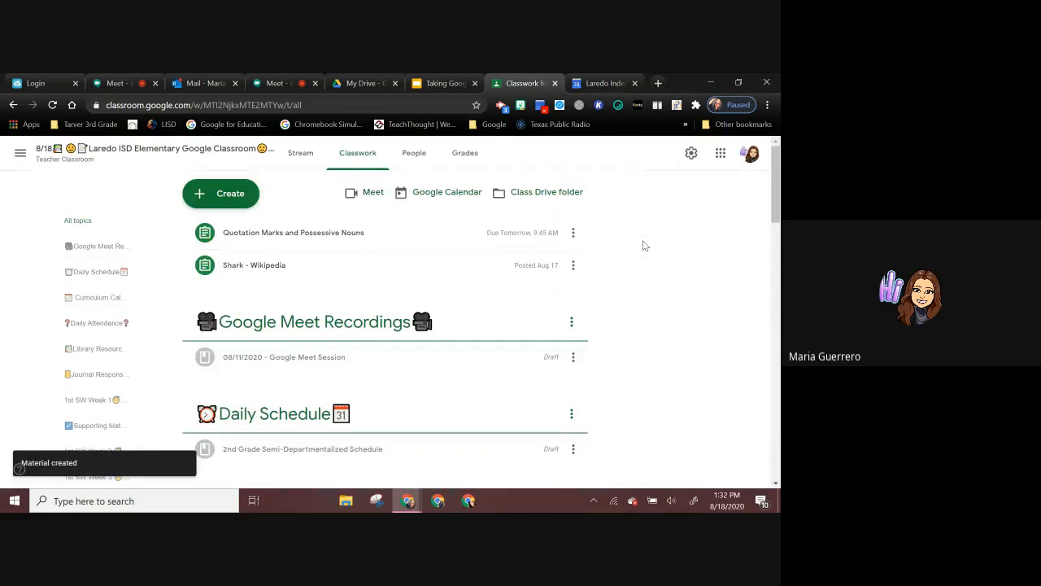
Step: Create a new assignment and attach the YouTube video "Math Antics - Simplifying Fractions", found by searching for "fractions"
left_click(221, 197)
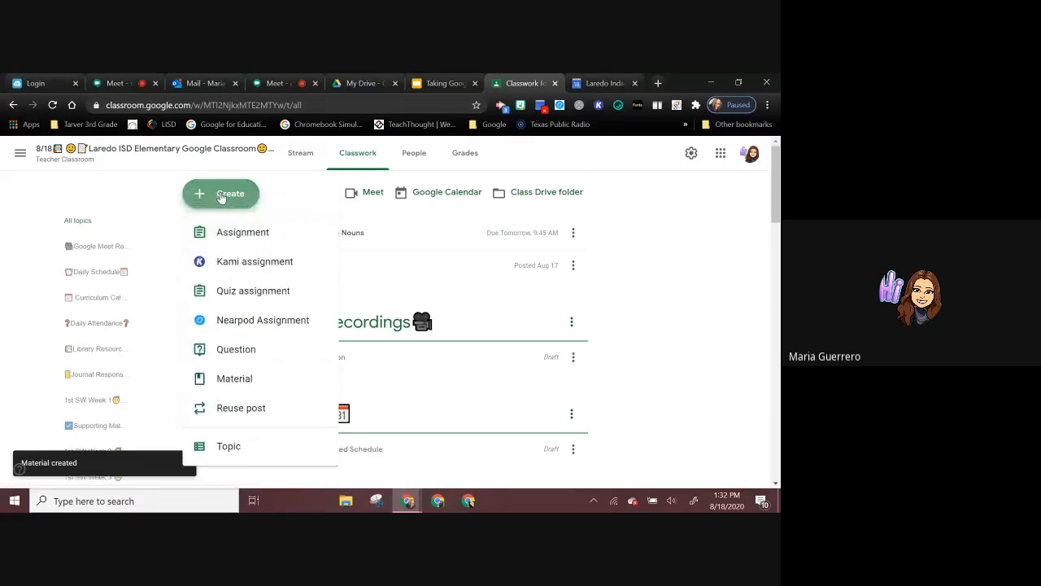
left_click(222, 236)
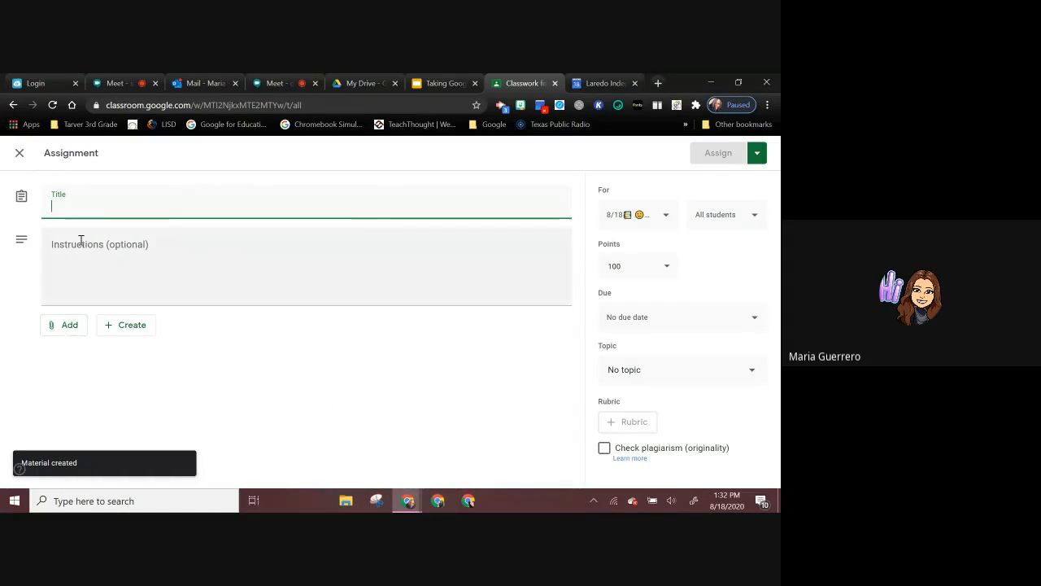
left_click(59, 324)
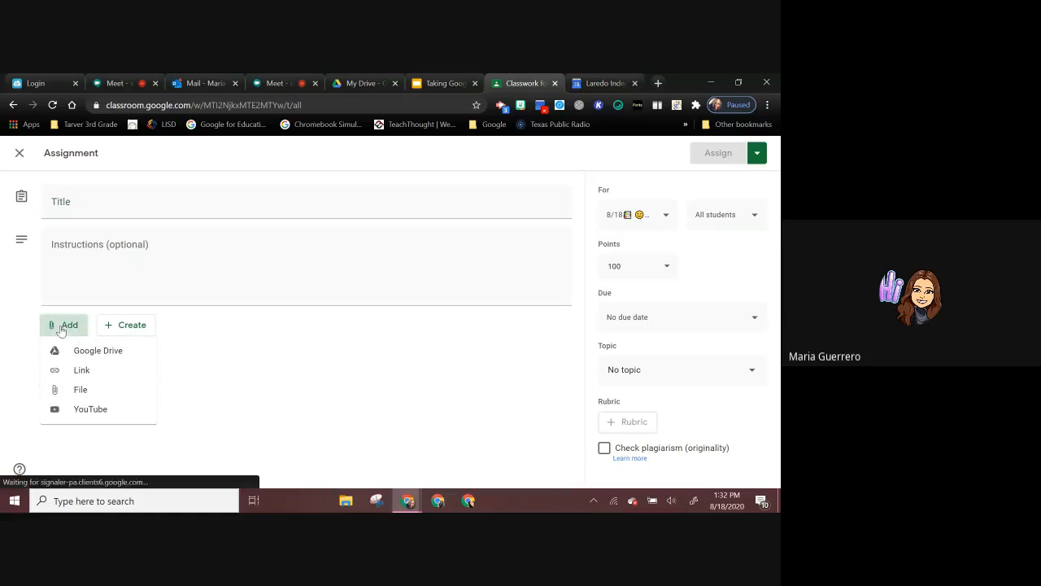
left_click(74, 412)
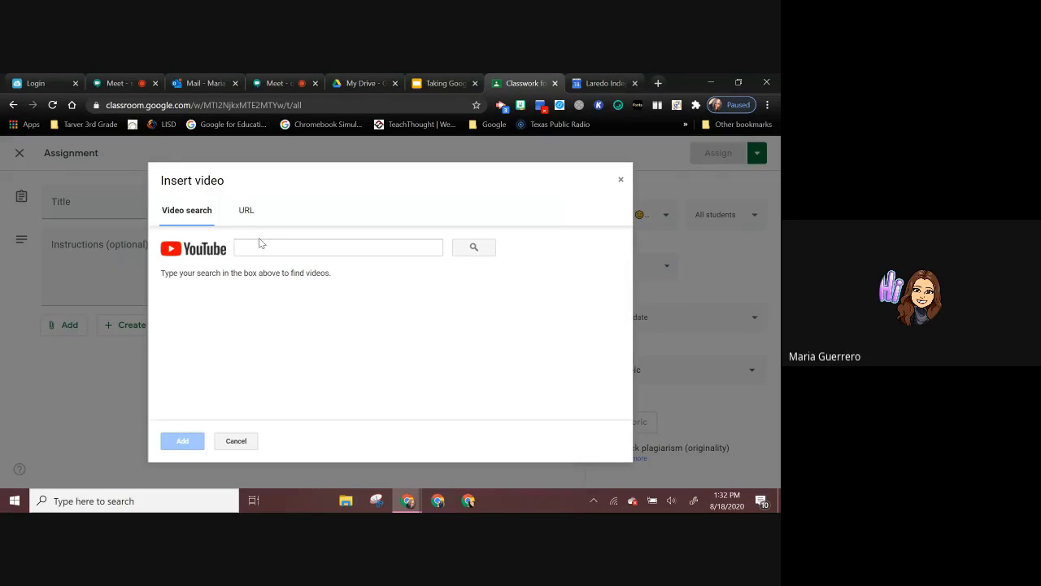
left_click(259, 245)
type("fractions")
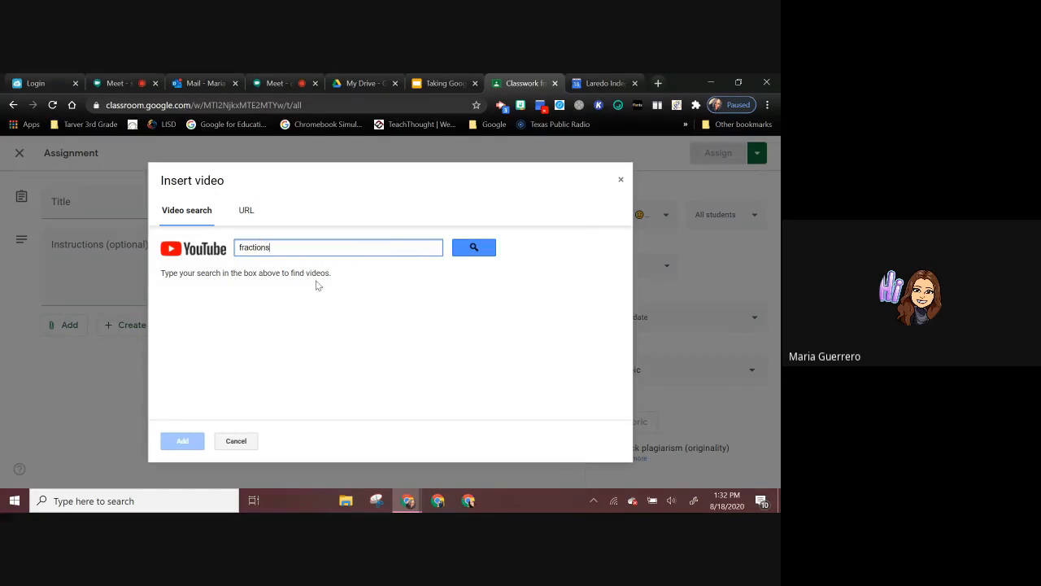
key("Return")
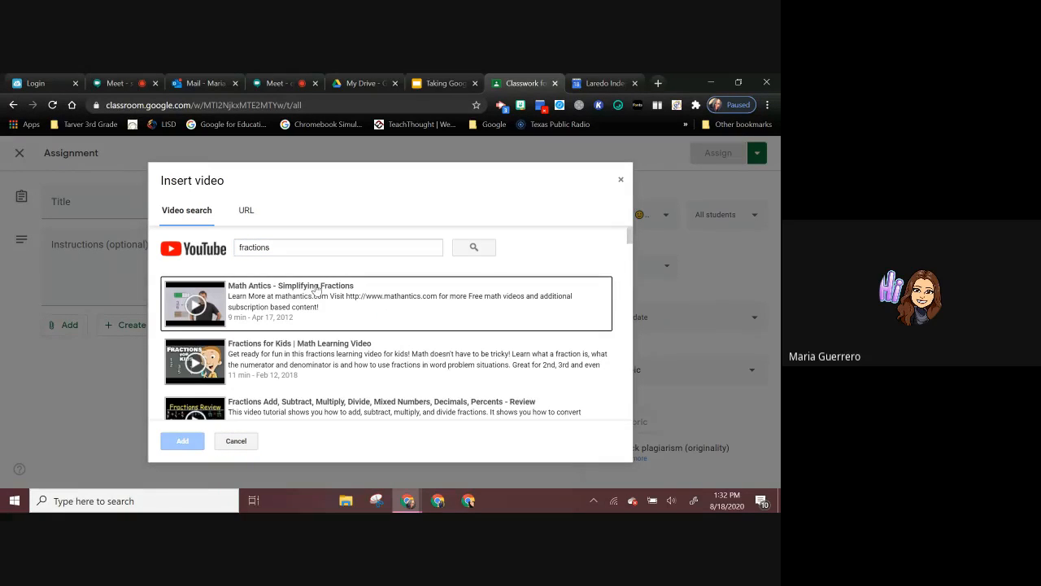
left_click(317, 289)
left_click(185, 441)
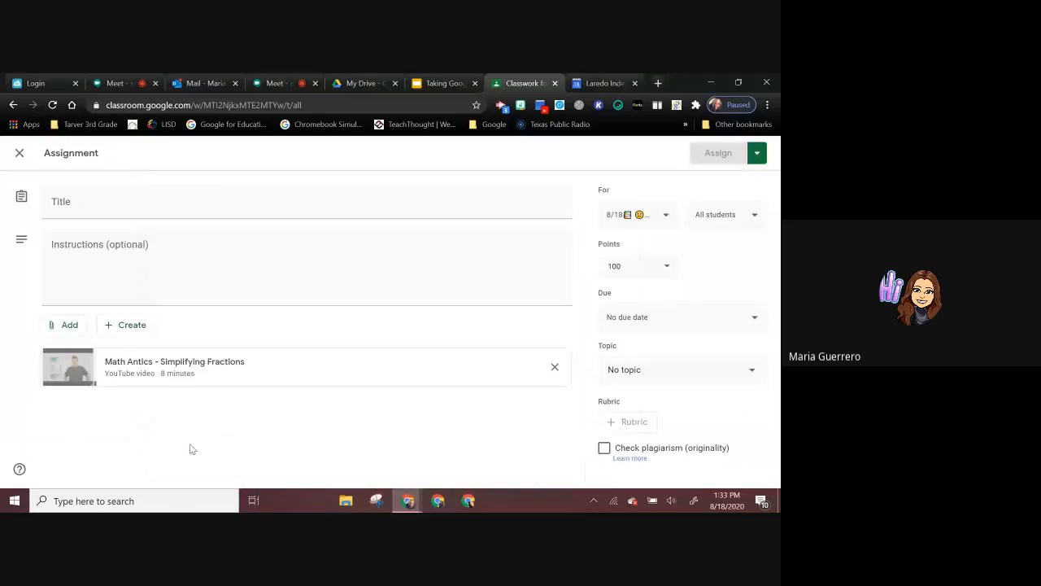
Step: Title the assignment "Fractions" and enter "Inst." as its instructions
left_click(126, 211)
type("FRa")
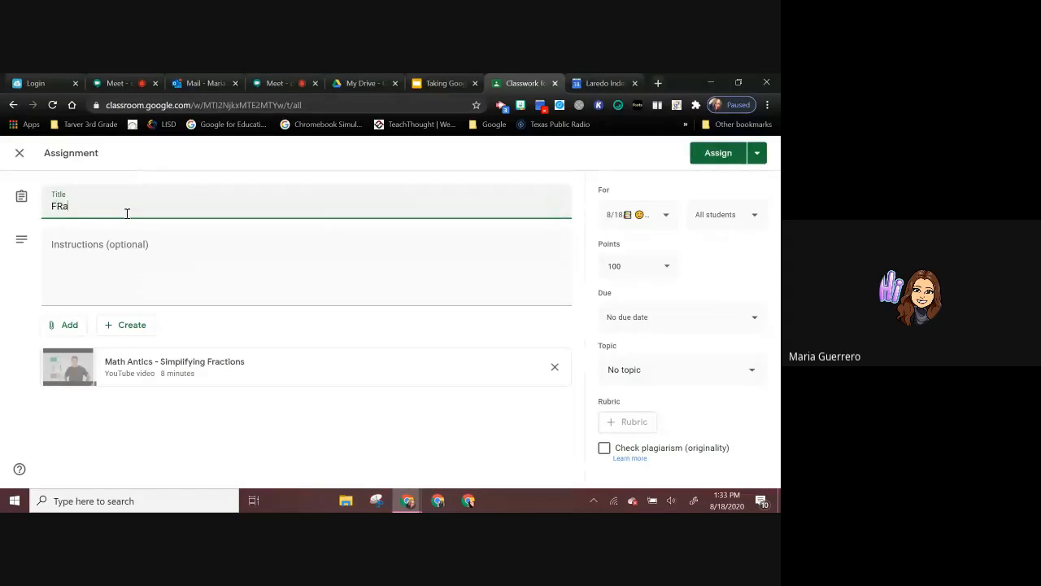
type("ct")
key("BackSpace")
key("BackSpace")
type("ractions")
left_click(133, 239)
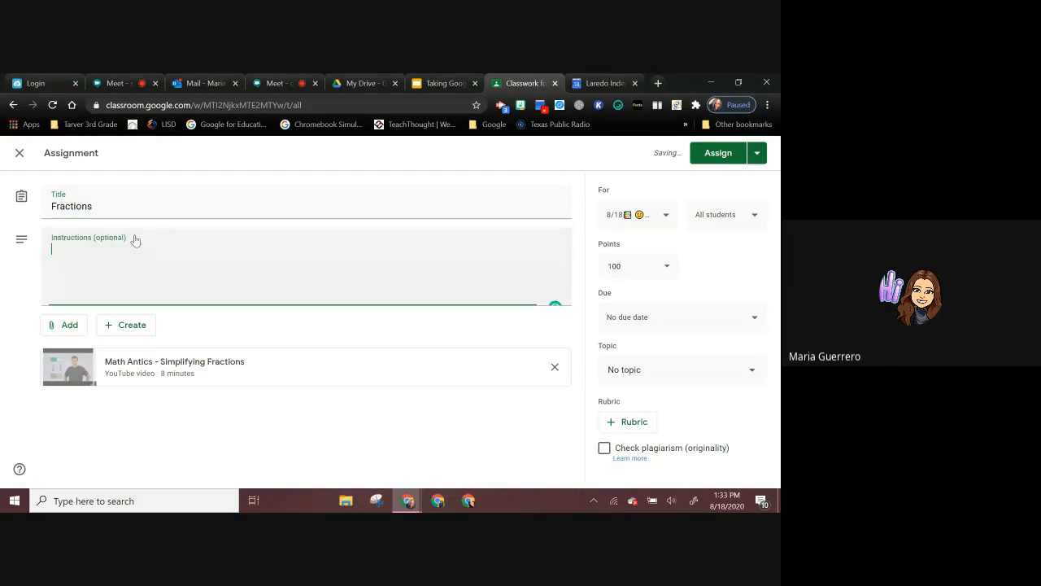
type("Inst")
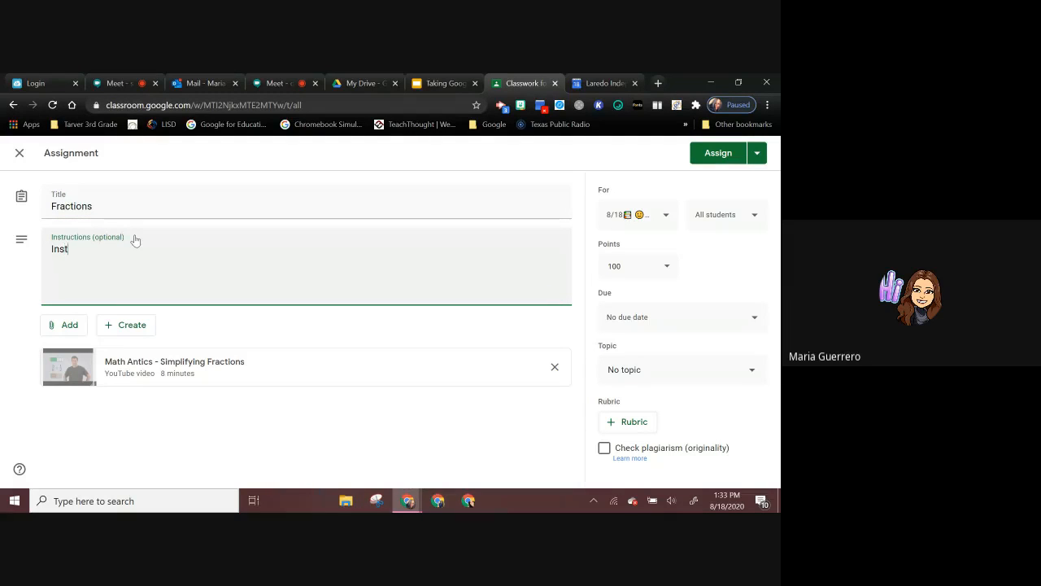
type(".")
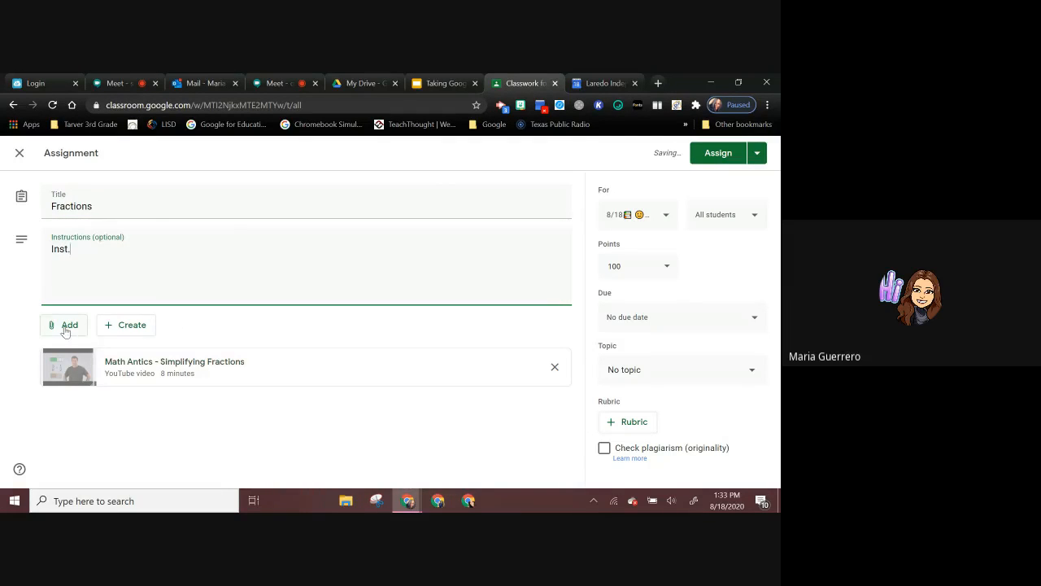
left_click(65, 325)
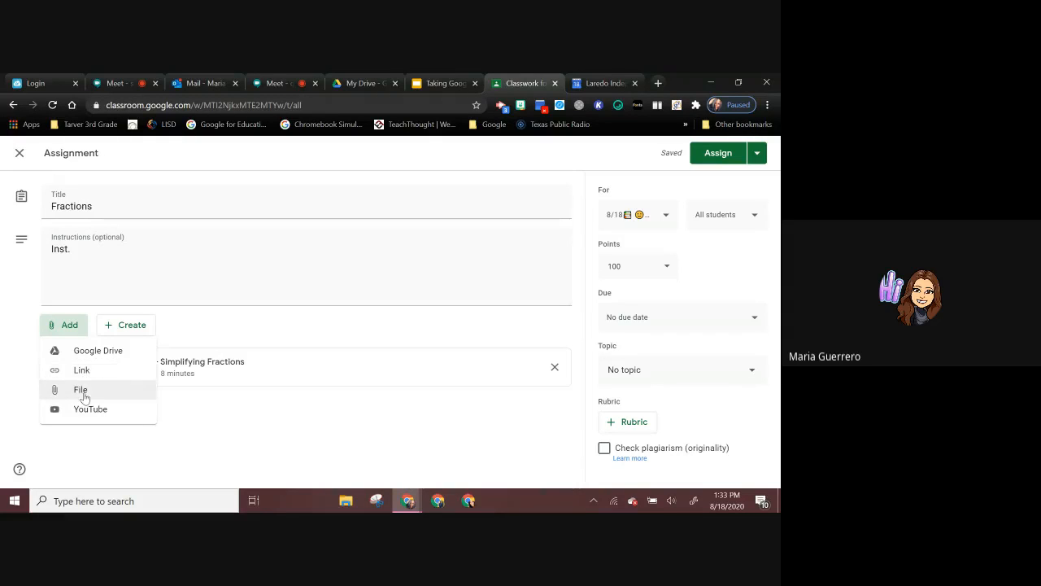
left_click(83, 392)
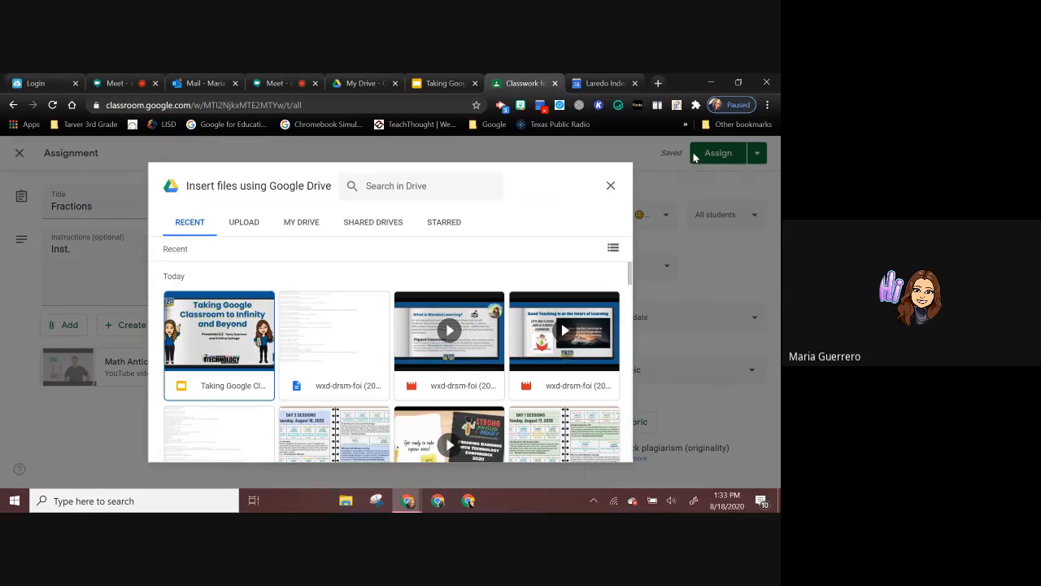
left_click(609, 187)
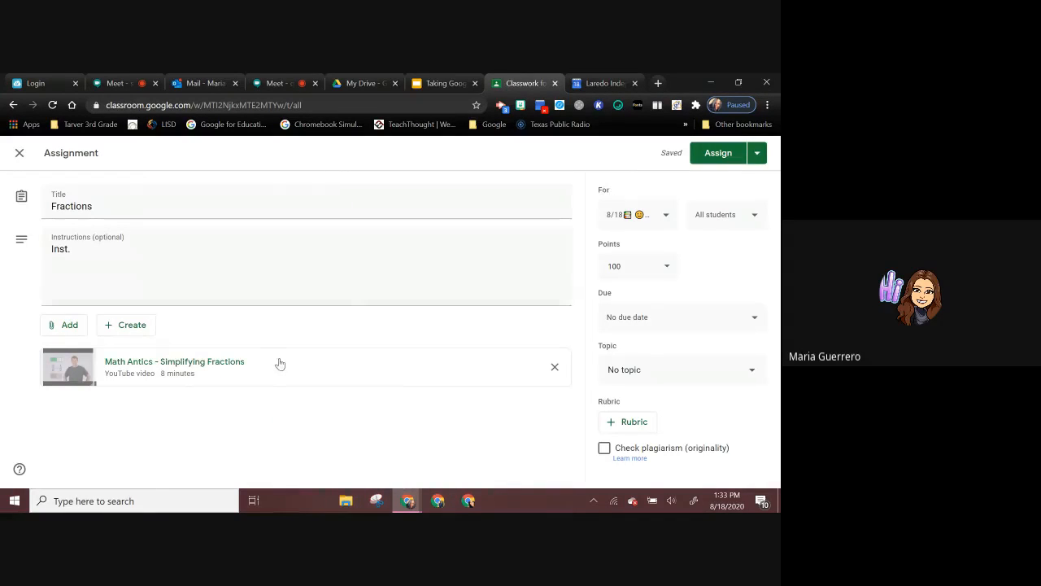
Step: Attach the Taking Google Classroom to Infinity and Beyond slides from Google Drive to the Fractions assignment
left_click(62, 327)
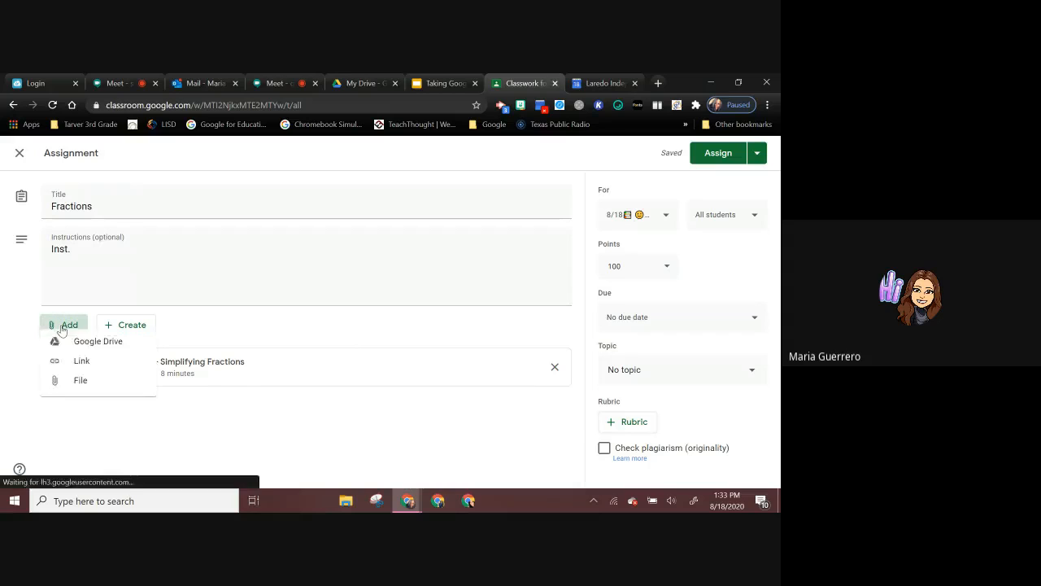
left_click(75, 360)
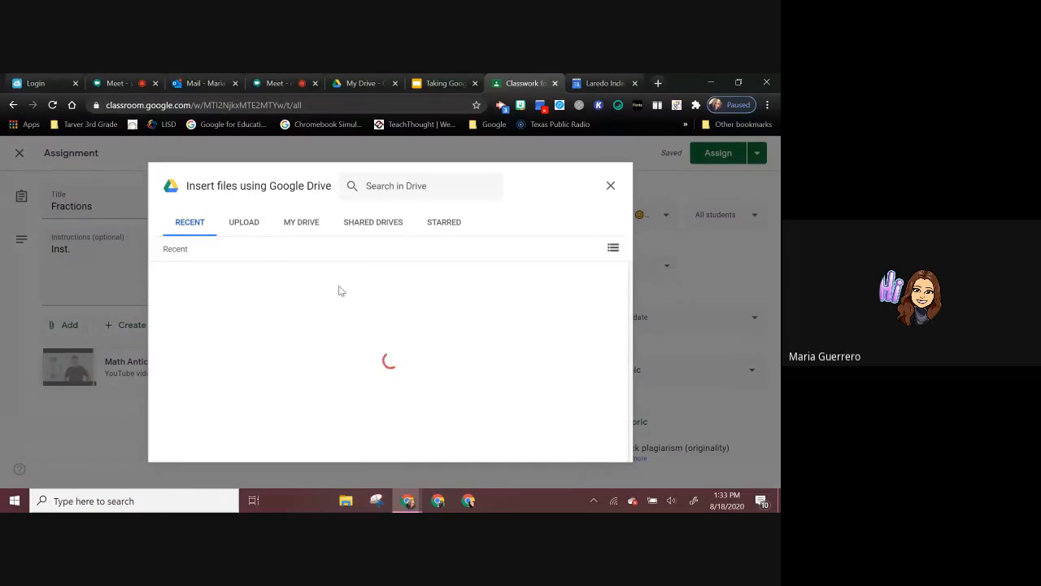
left_click(233, 345)
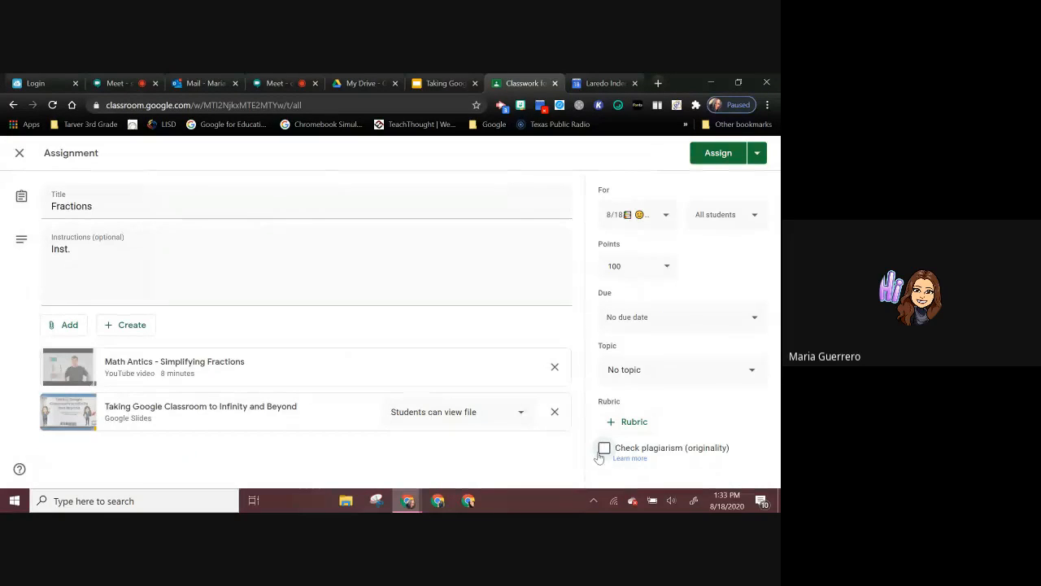
Step: Start a new rubric for the Fractions assignment and add three more levels to its first criterion
left_click(631, 423)
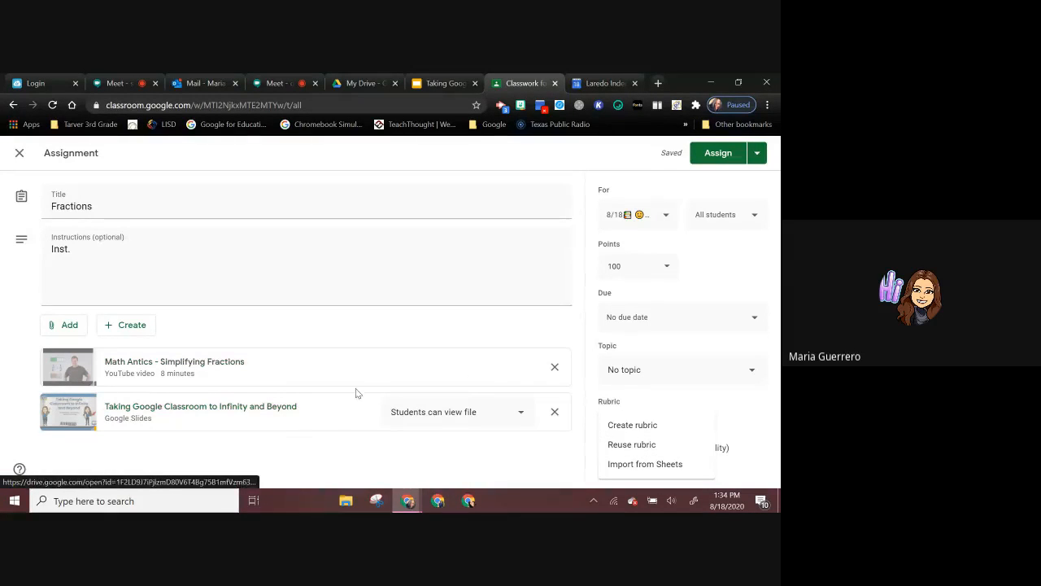
left_click(633, 424)
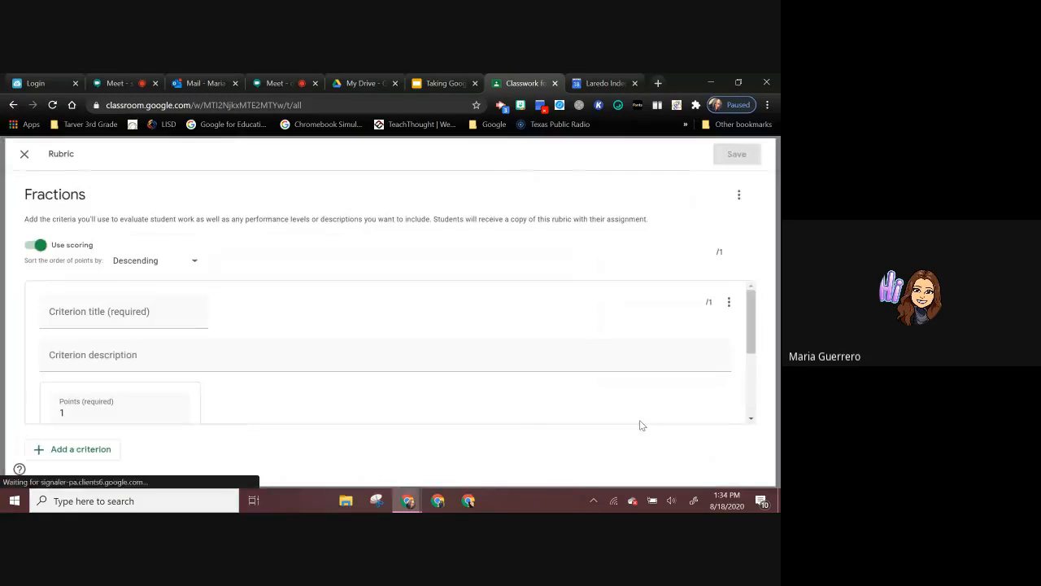
left_click(97, 311)
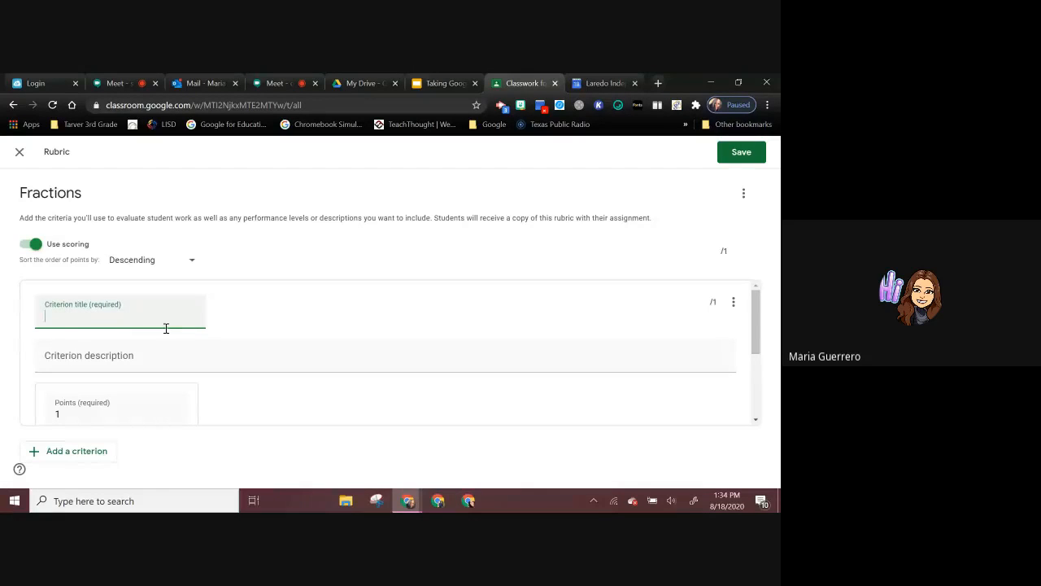
scroll(167, 331, "down", 1)
scroll(166, 335, "down", 2)
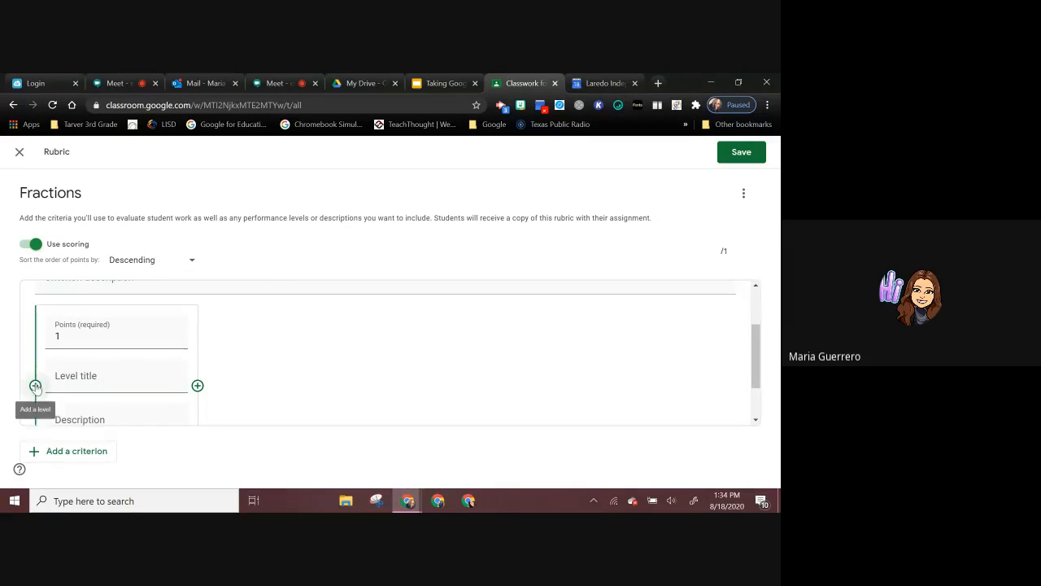
scroll(92, 367, "down", 2)
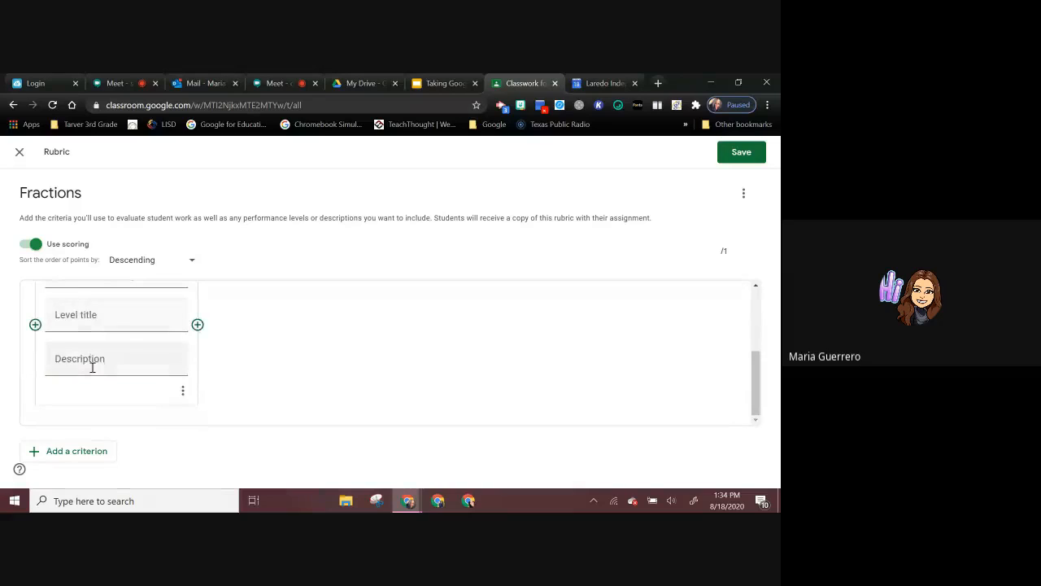
left_click(197, 324)
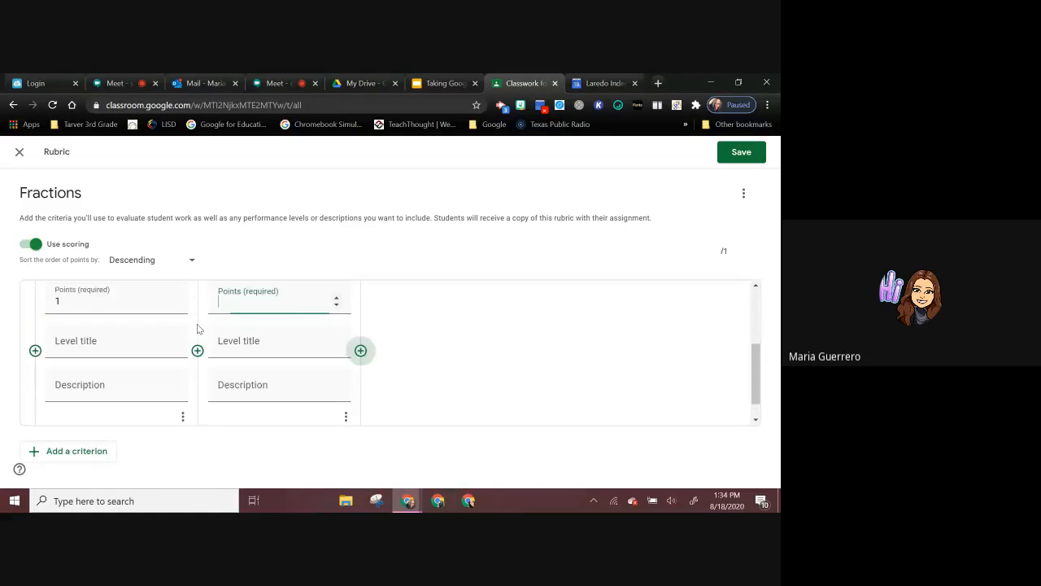
left_click(360, 351)
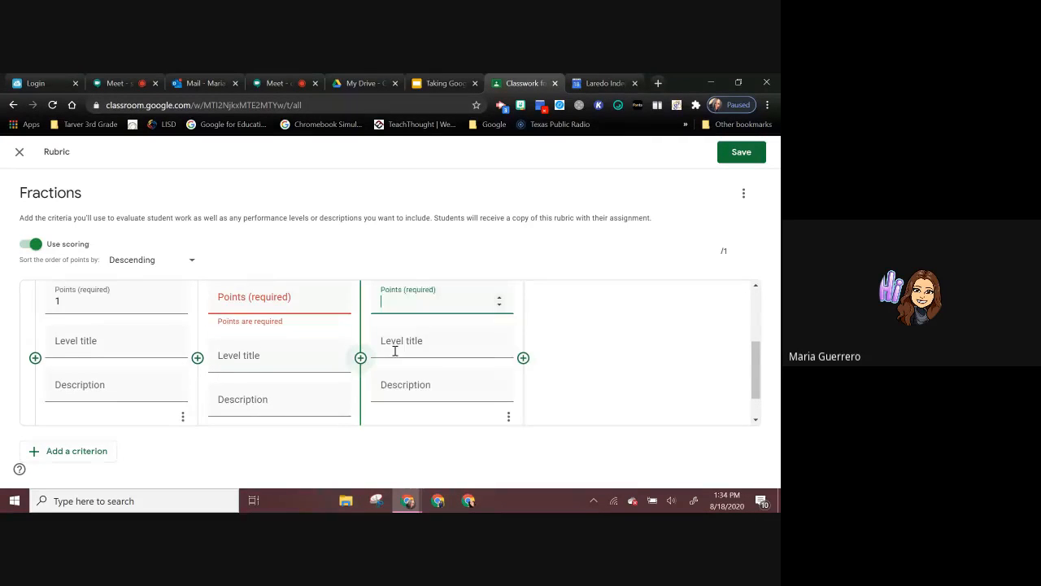
left_click(525, 359)
Step: Look over the rubric's criterion and level fields and discard the unsaved rubric
scroll(631, 352, "up", 4)
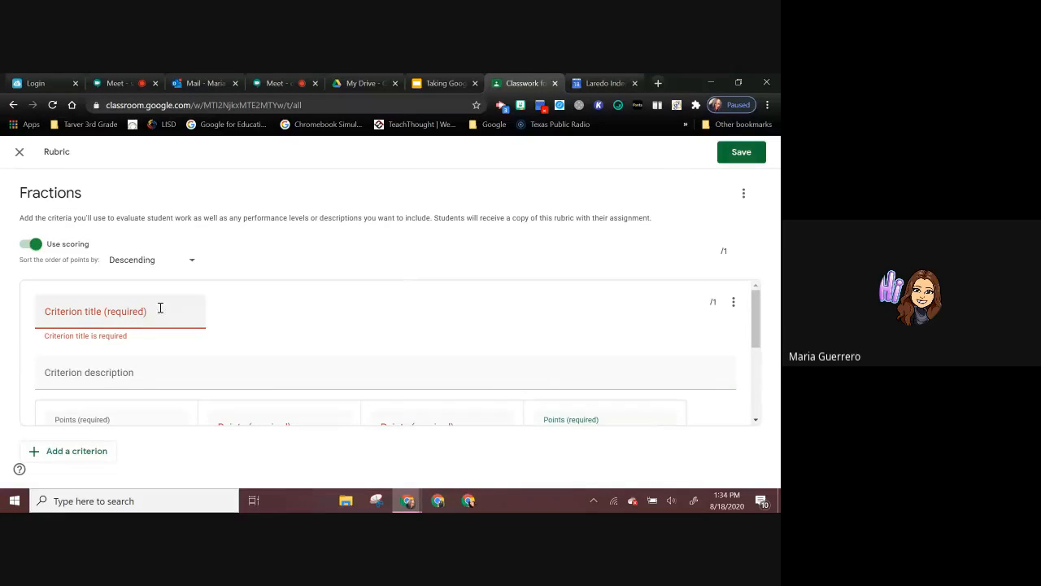
scroll(422, 356, "down", 1)
scroll(422, 357, "down", 1)
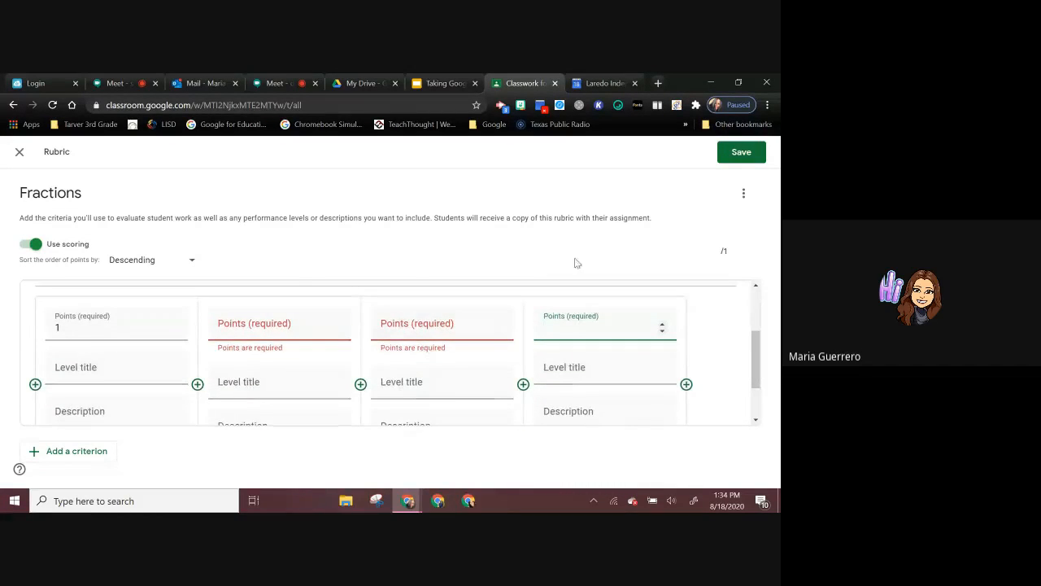
left_click(20, 152)
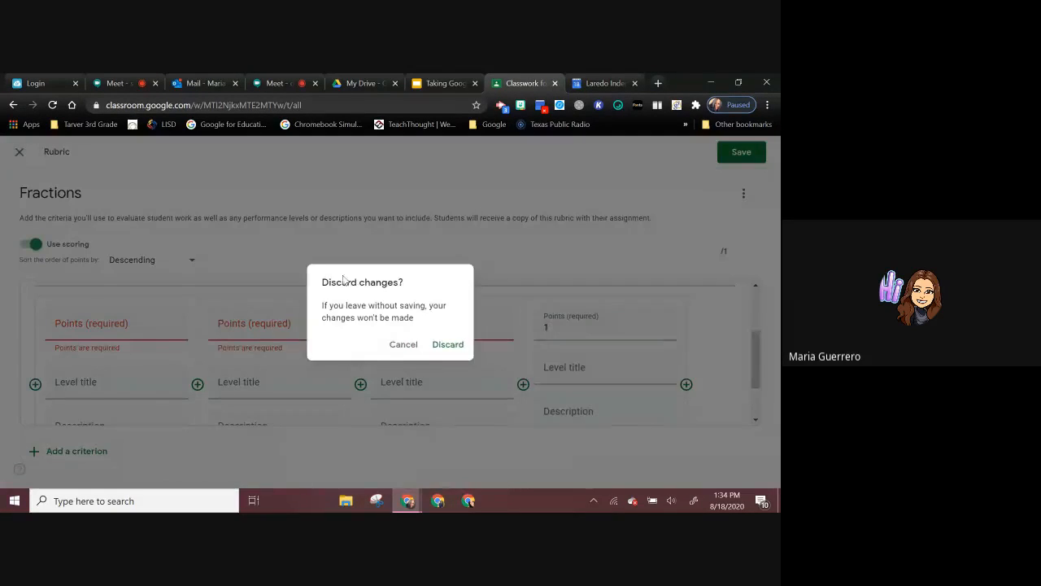
left_click(446, 345)
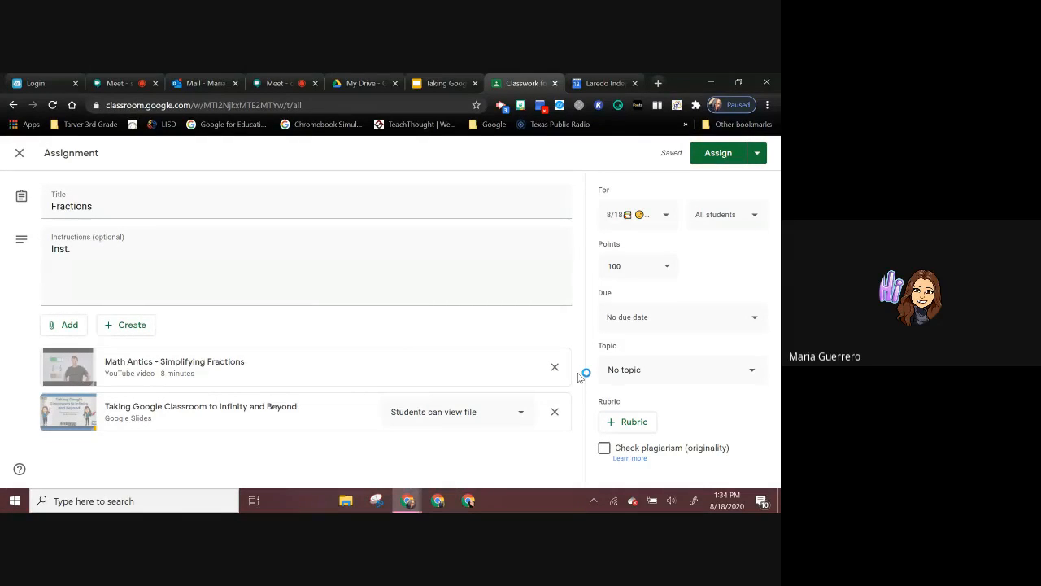
Step: Enable the plagiarism (originality) check for the Fractions assignment and accept the originality report allowance
left_click(604, 450)
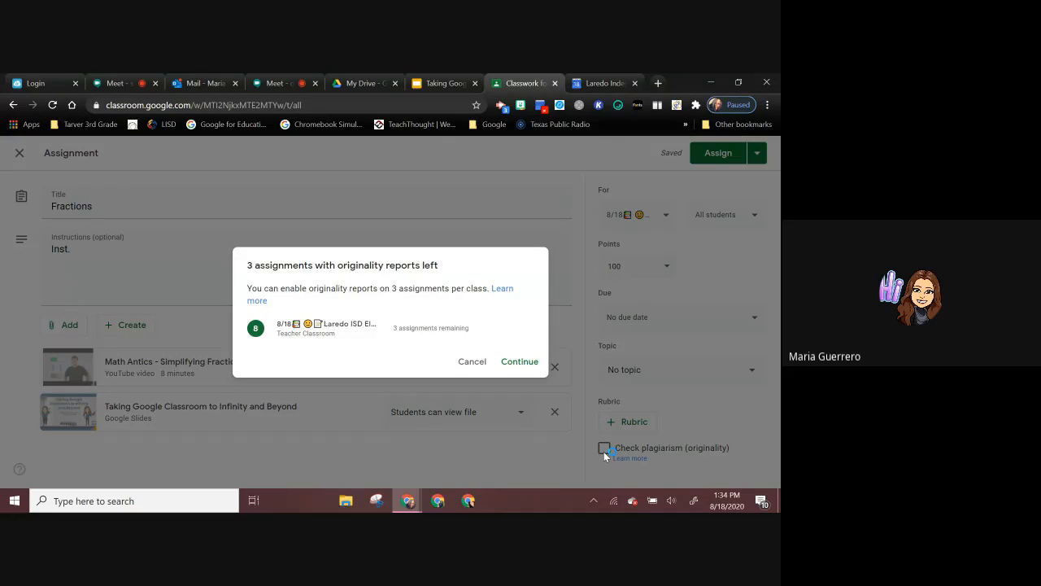
left_click(520, 361)
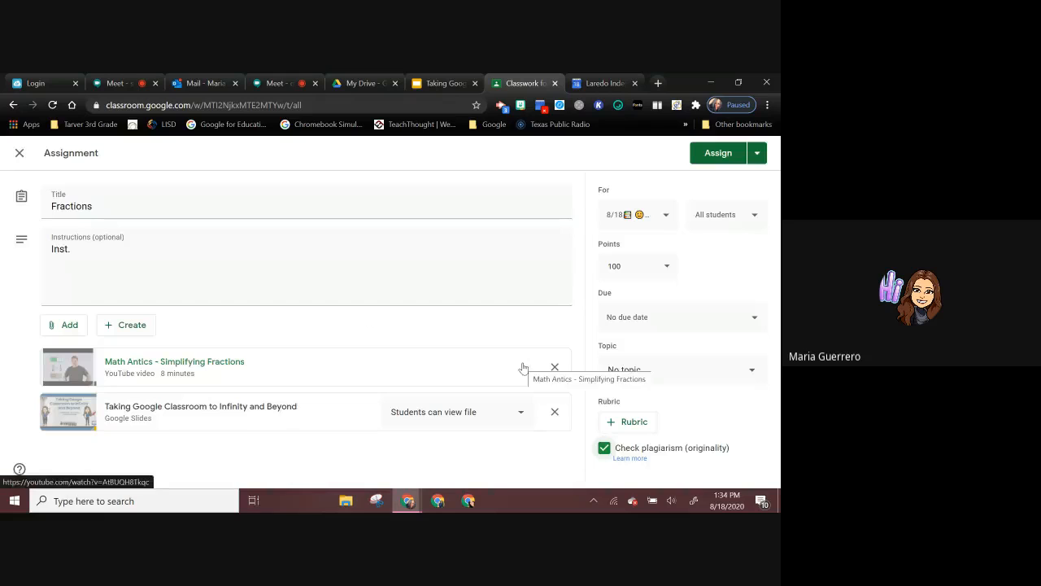
Step: Assign the Fractions assignment to the class and move it into the 1st SW Week 1 Student Assignments topic
left_click(709, 156)
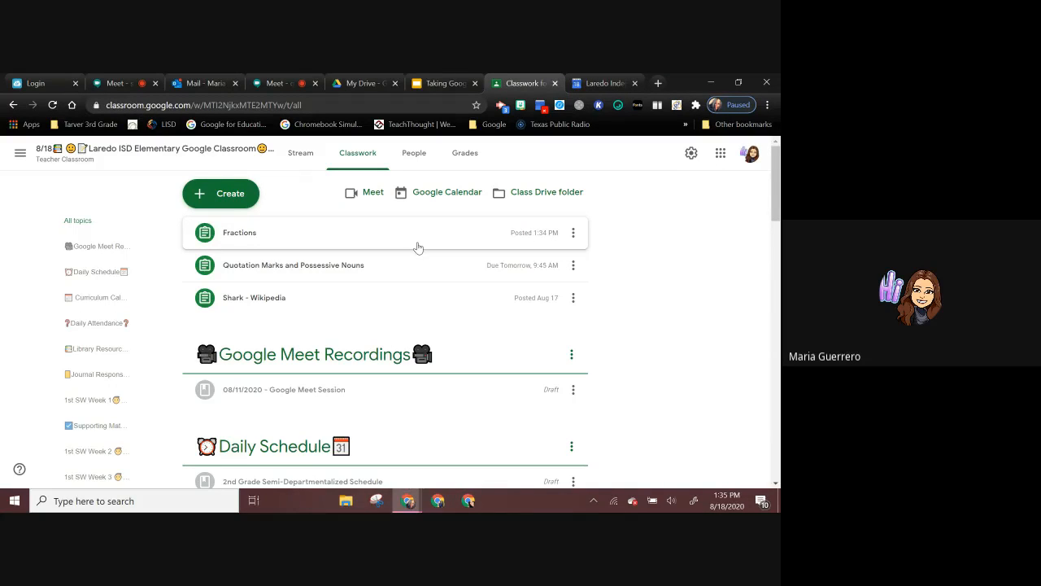
left_click_drag(418, 247, 360, 435)
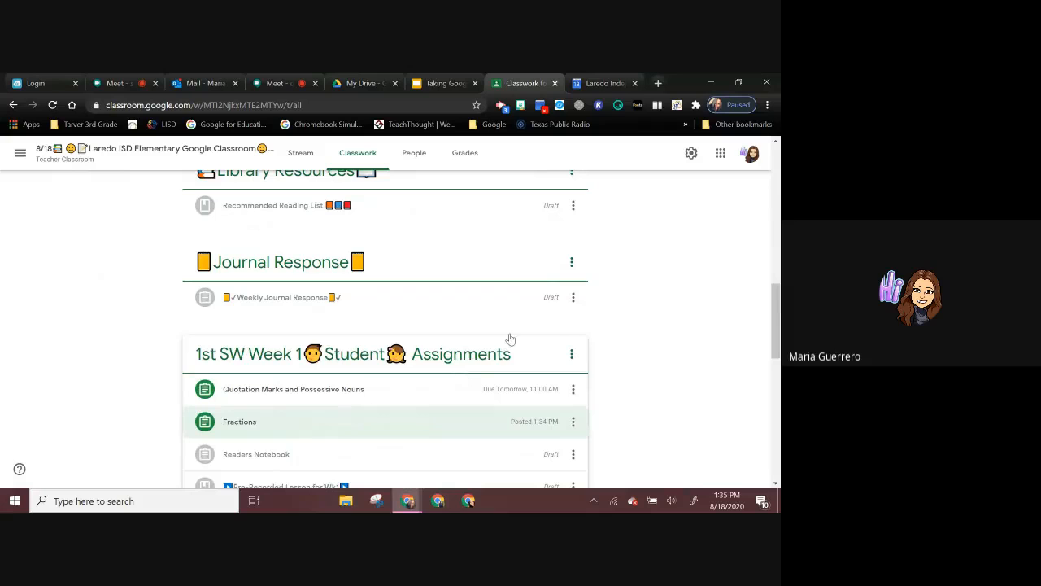
Step: Move the Journal Response topic above the Library Resources topic
left_click_drag(535, 264, 505, 171)
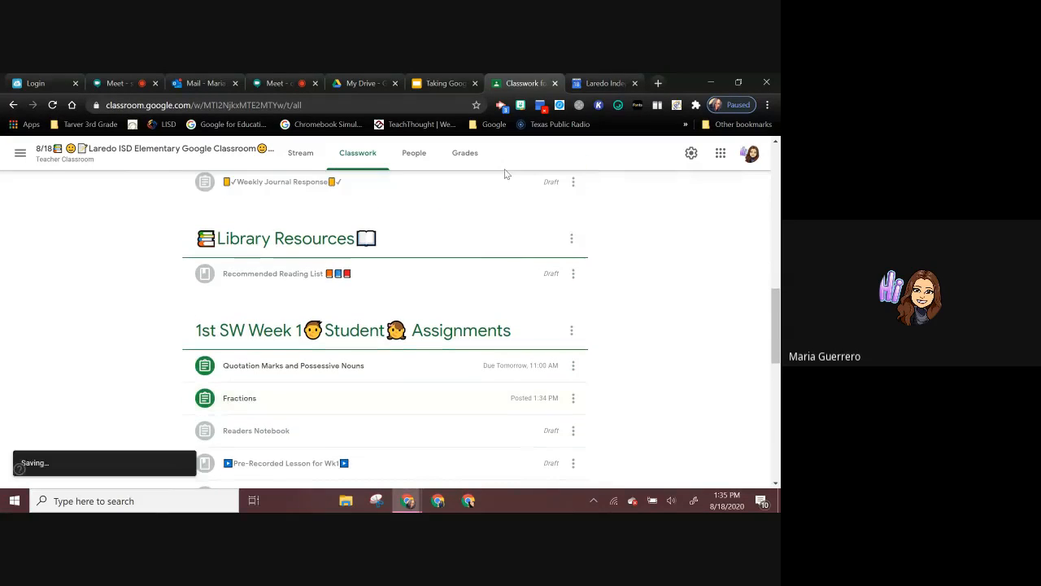
Step: Edit the draft material under Google Meet Recordings and change its title to 08/11/2020 - 8/19/20 Google Meet Session
scroll(504, 260, "up", 3)
scroll(504, 259, "up", 5)
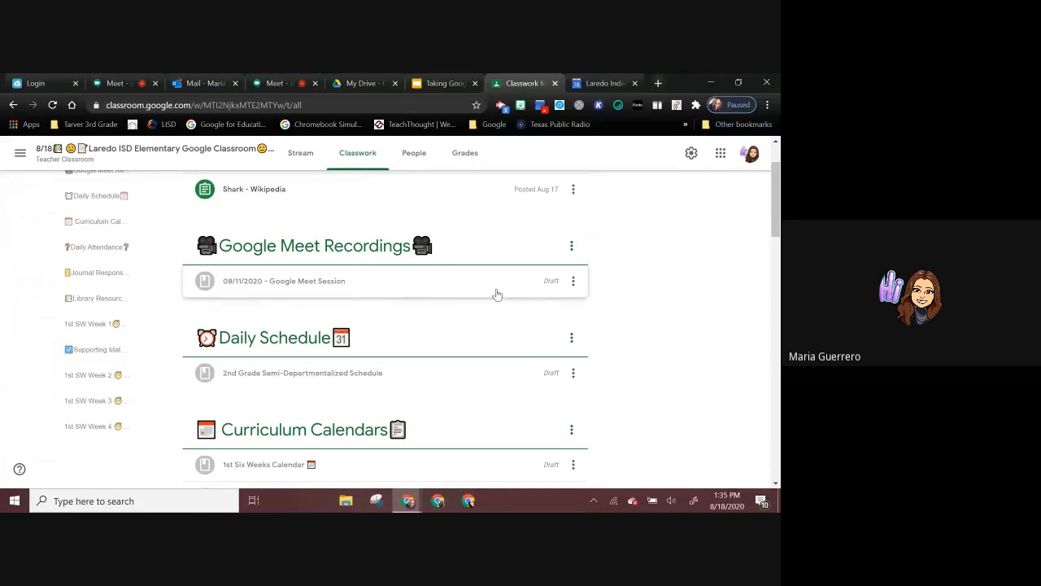
left_click(573, 282)
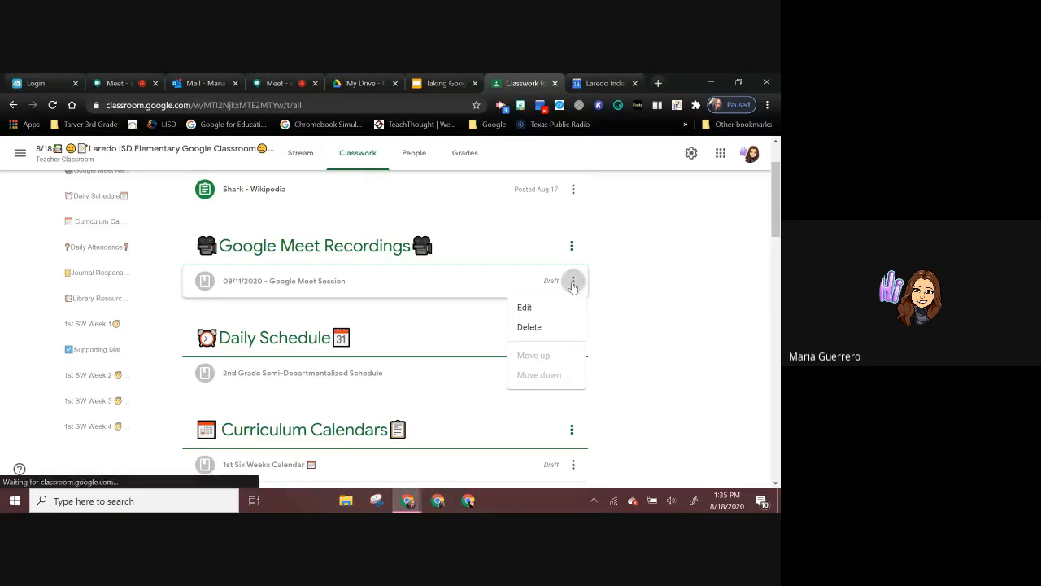
left_click(544, 306)
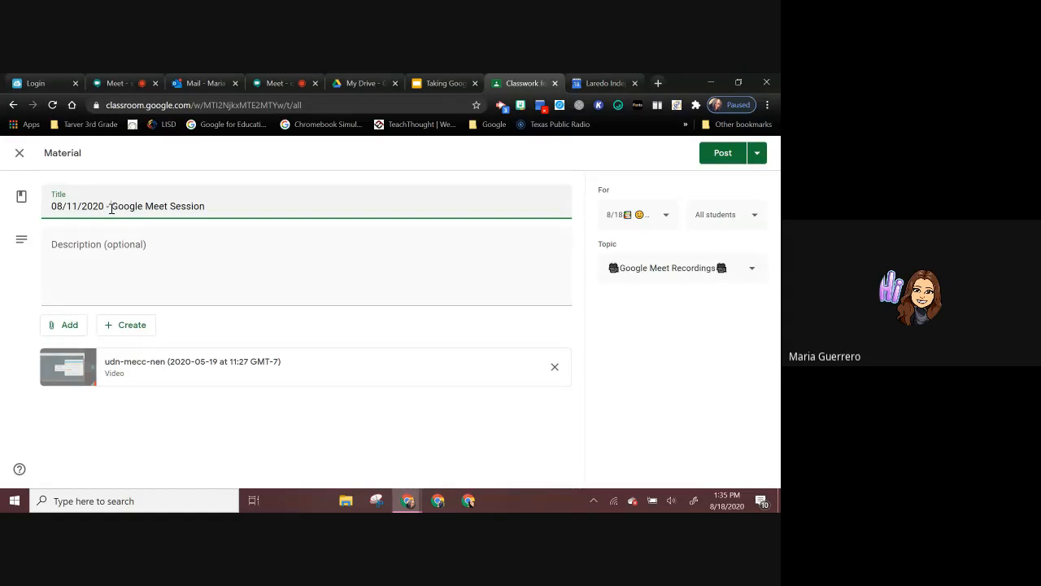
left_click(111, 205)
type("8/19")
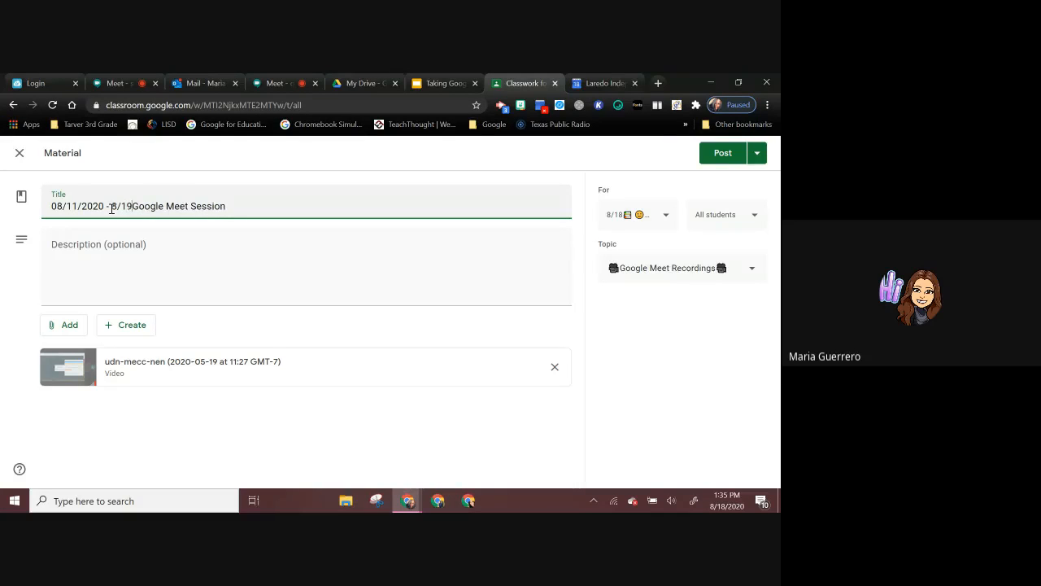
type("/20")
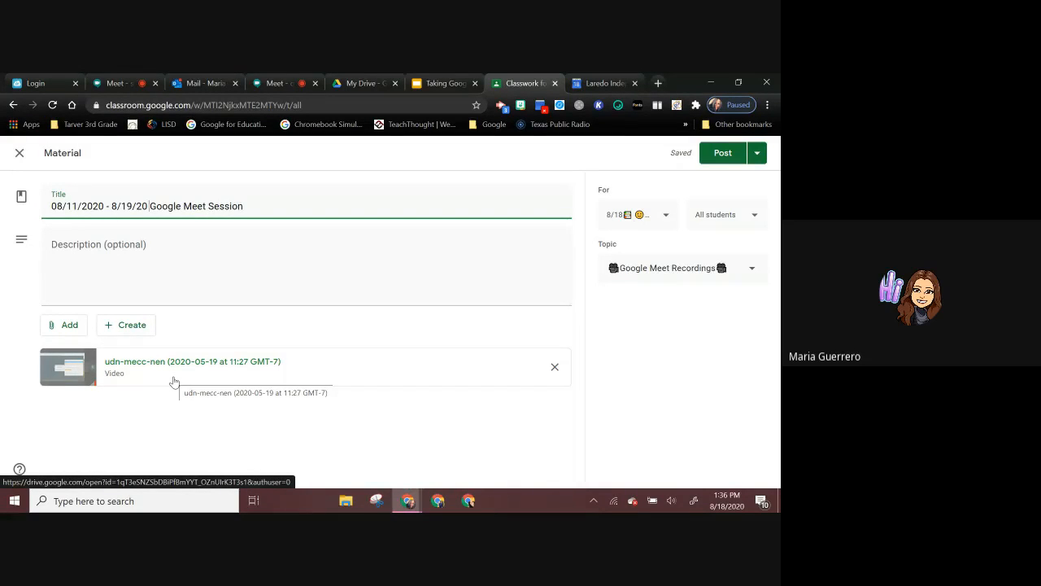
left_click(65, 329)
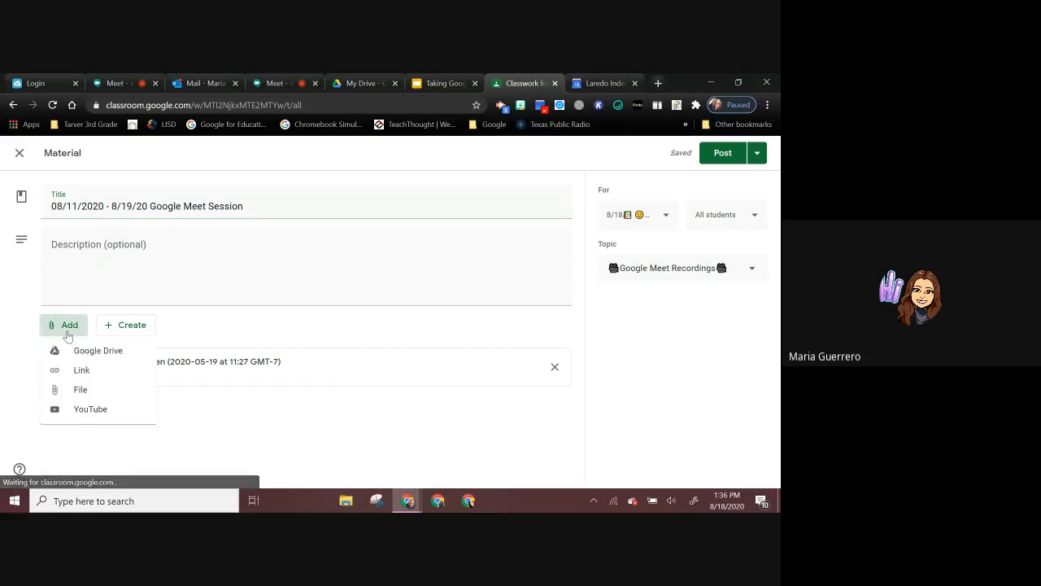
left_click(104, 352)
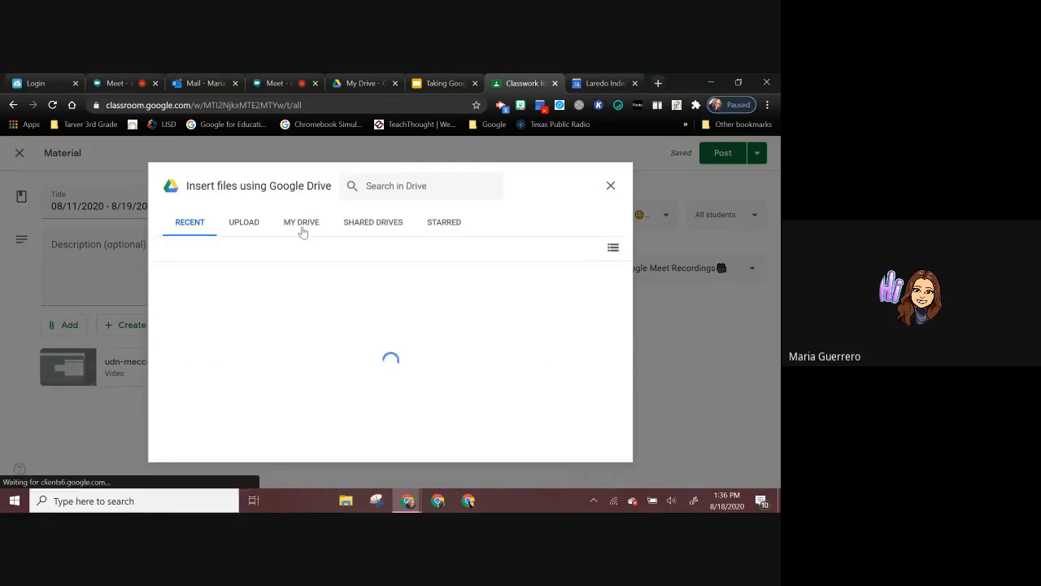
left_click(301, 232)
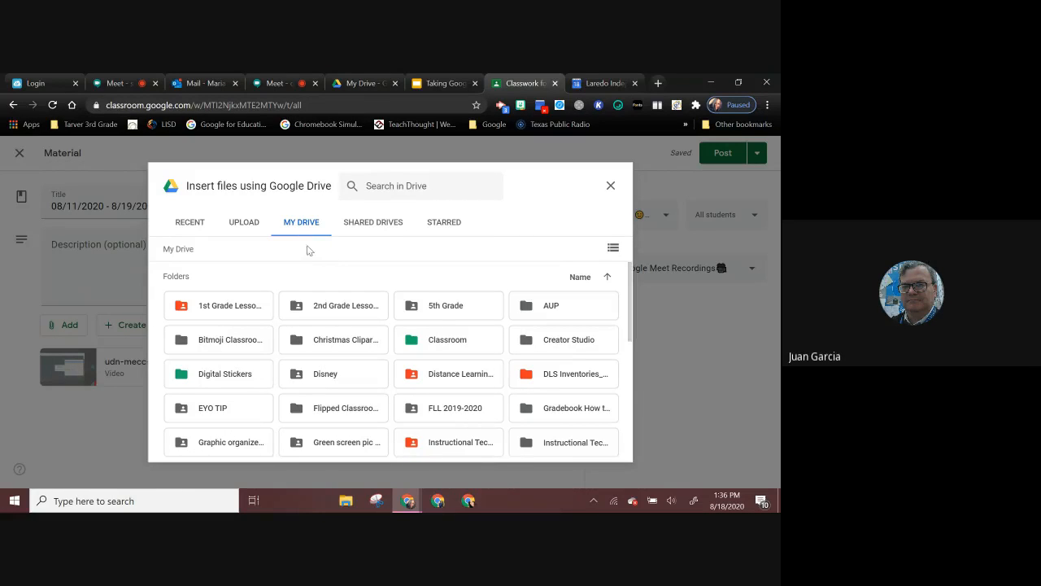
left_click(373, 186)
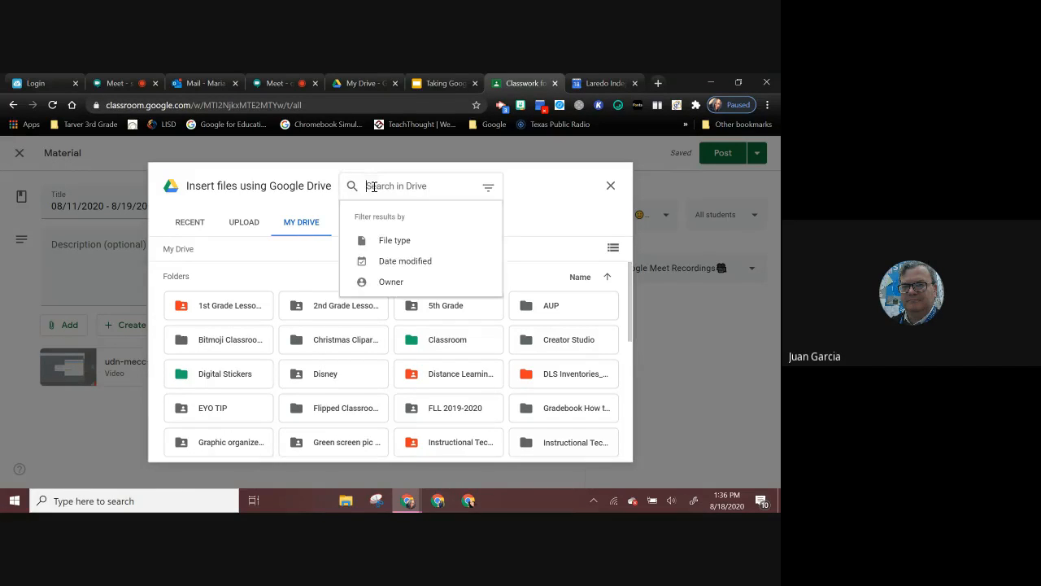
type("meets")
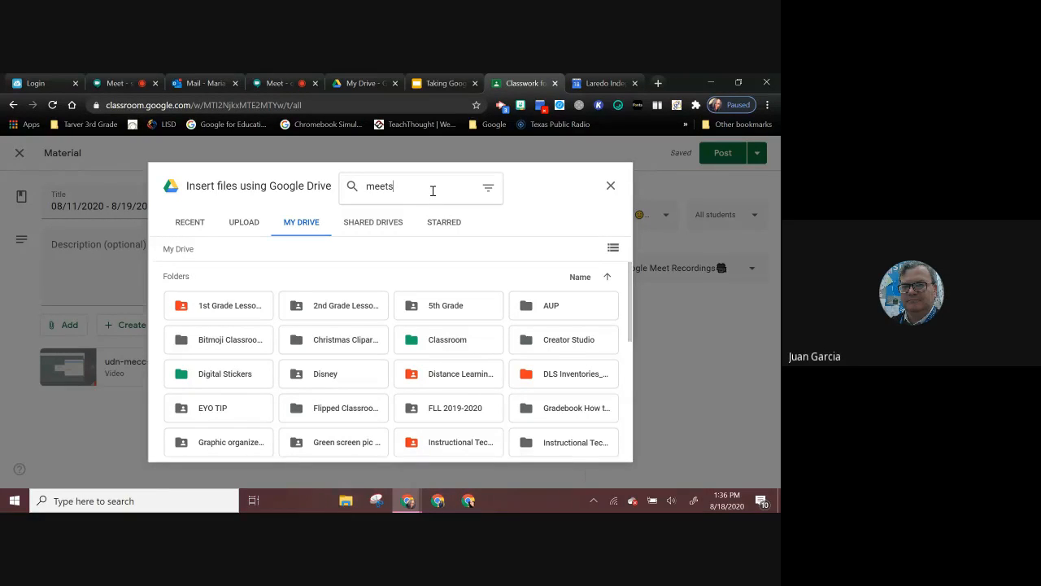
left_click(611, 187)
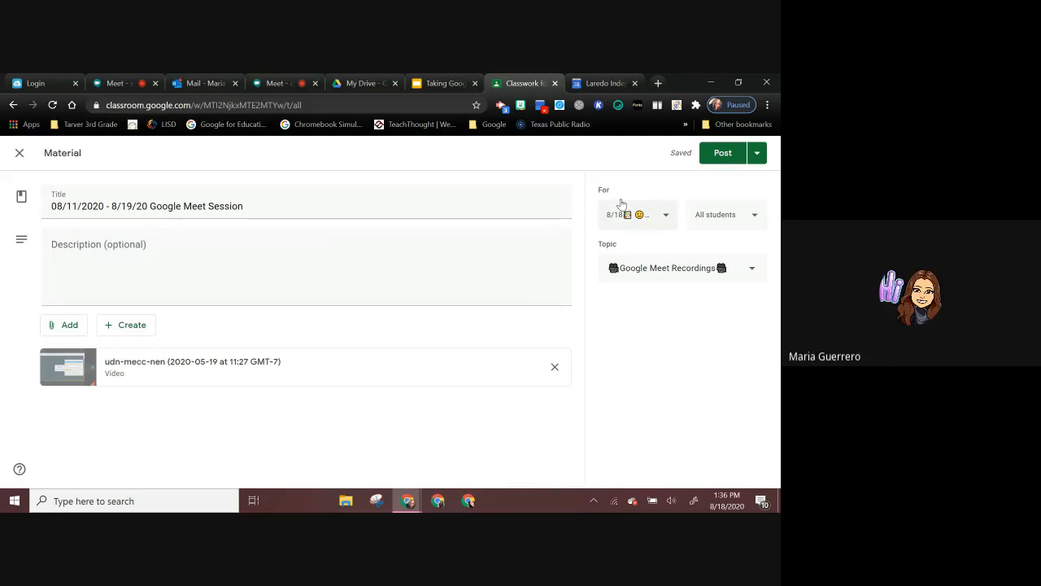
Step: Search Google Drive for Meet and attach the Blended Learning video from the Meet Recordings folder to the material
left_click(76, 335)
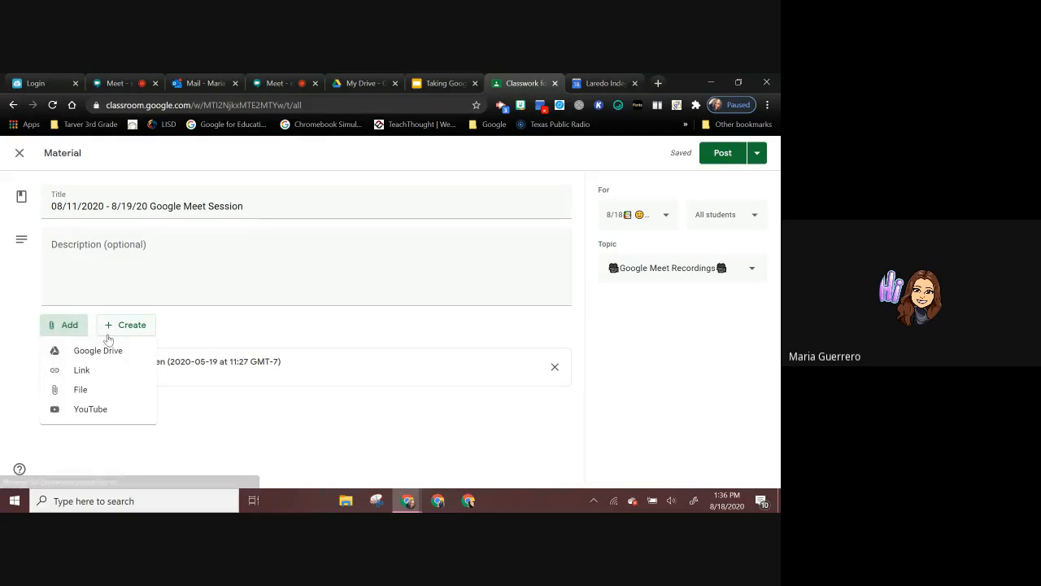
left_click(101, 351)
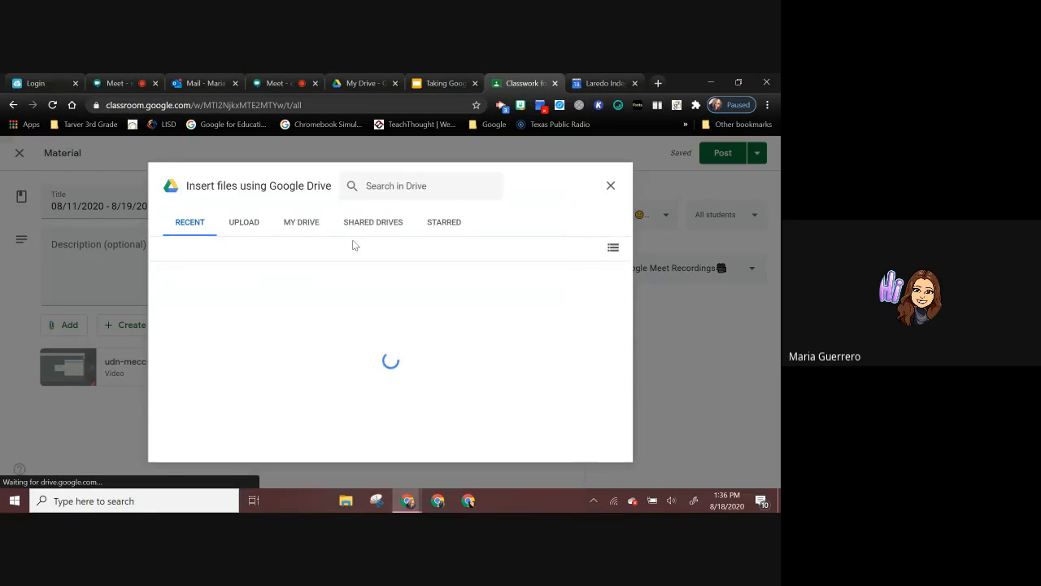
left_click(381, 192)
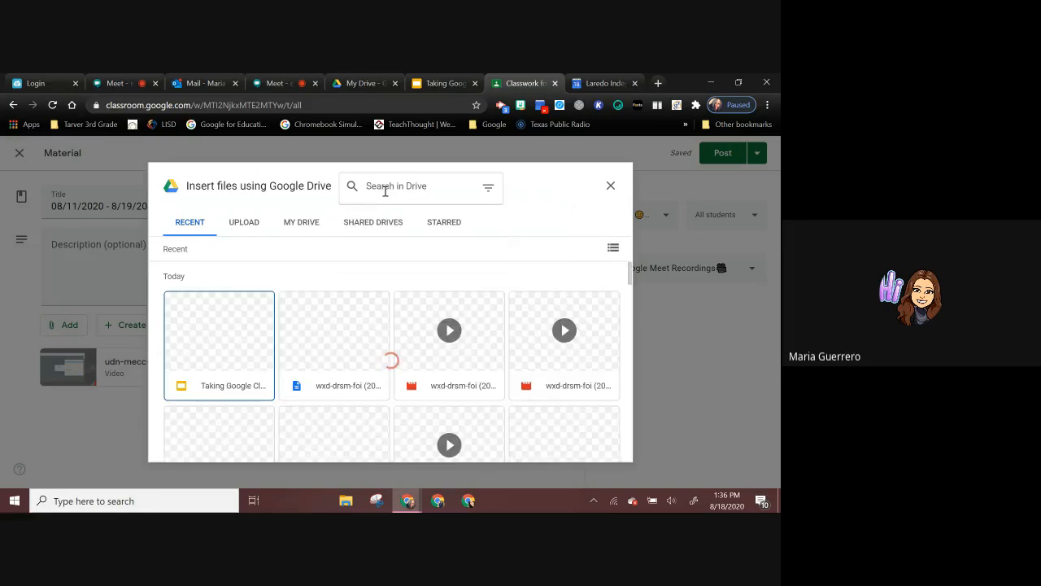
scroll(478, 359, "down", 2)
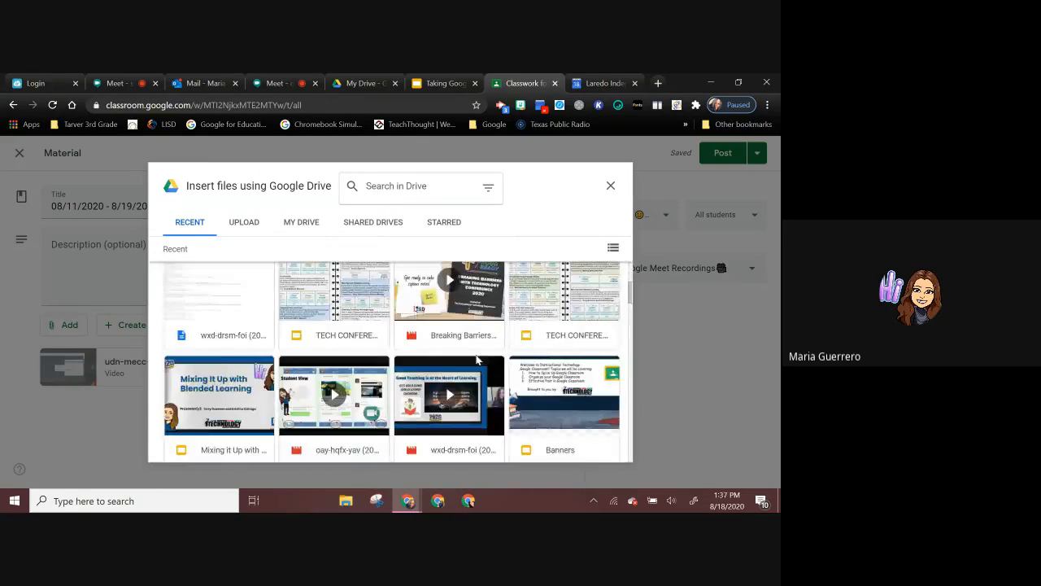
left_click(388, 184)
type("Meet")
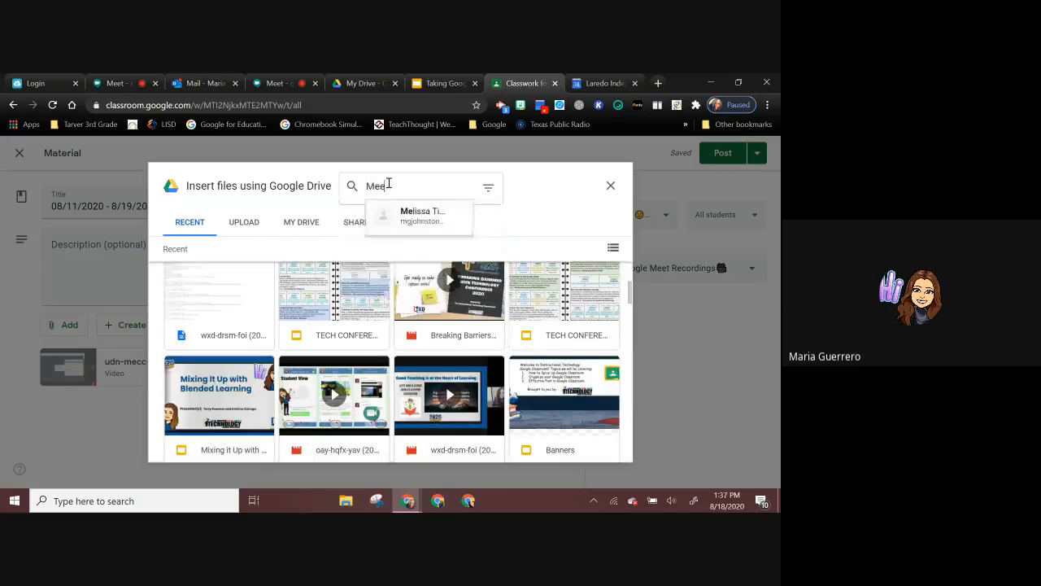
key("Return")
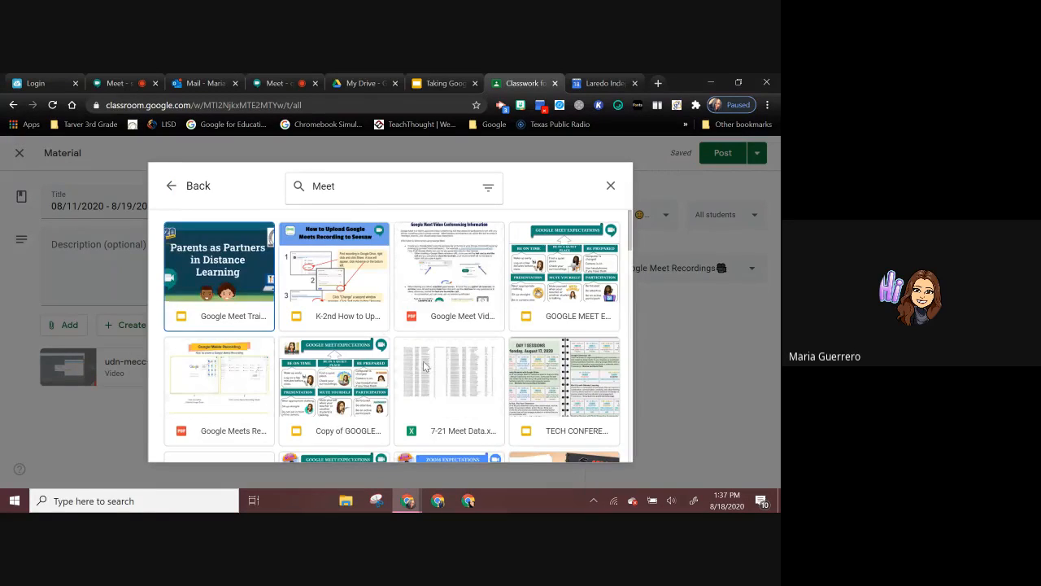
scroll(423, 360, "down", 2)
scroll(423, 366, "down", 1)
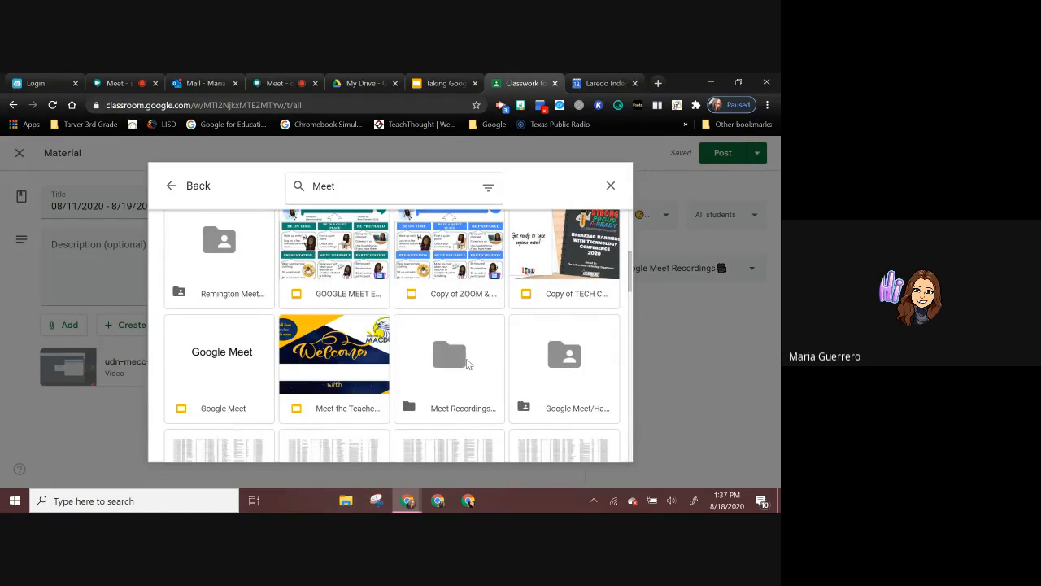
double_click(467, 364)
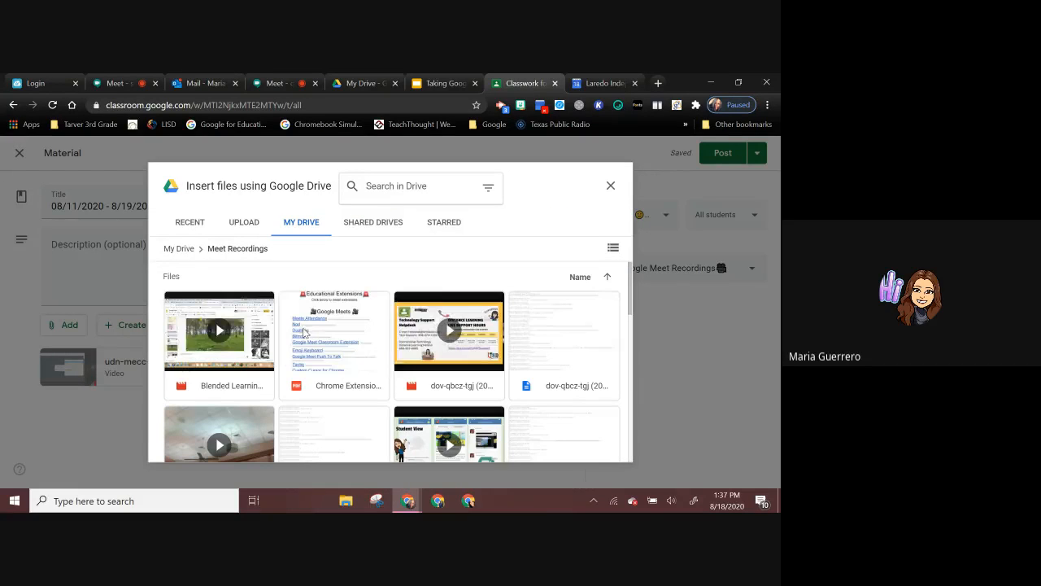
left_click(259, 397)
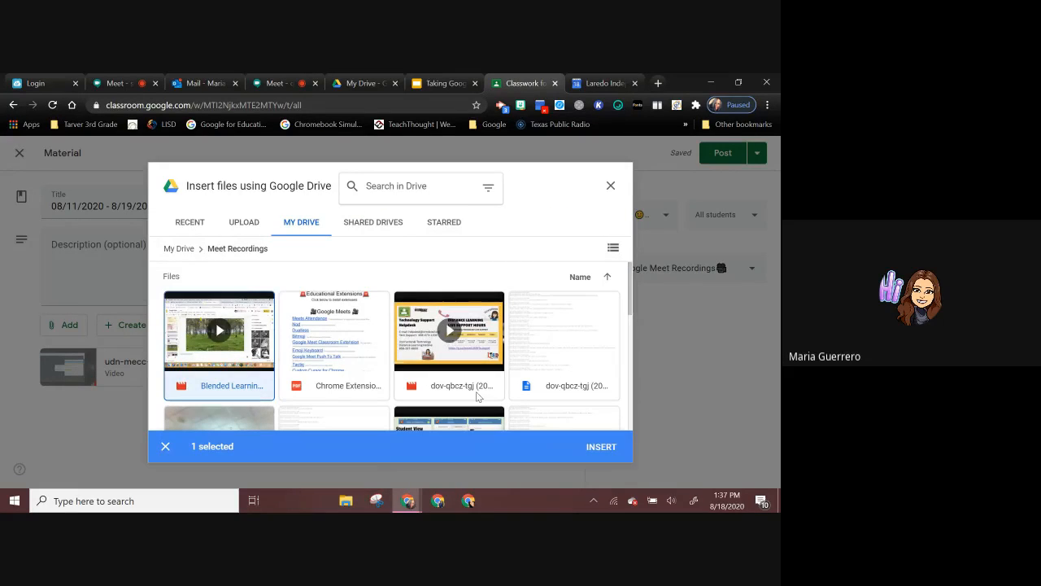
left_click(603, 455)
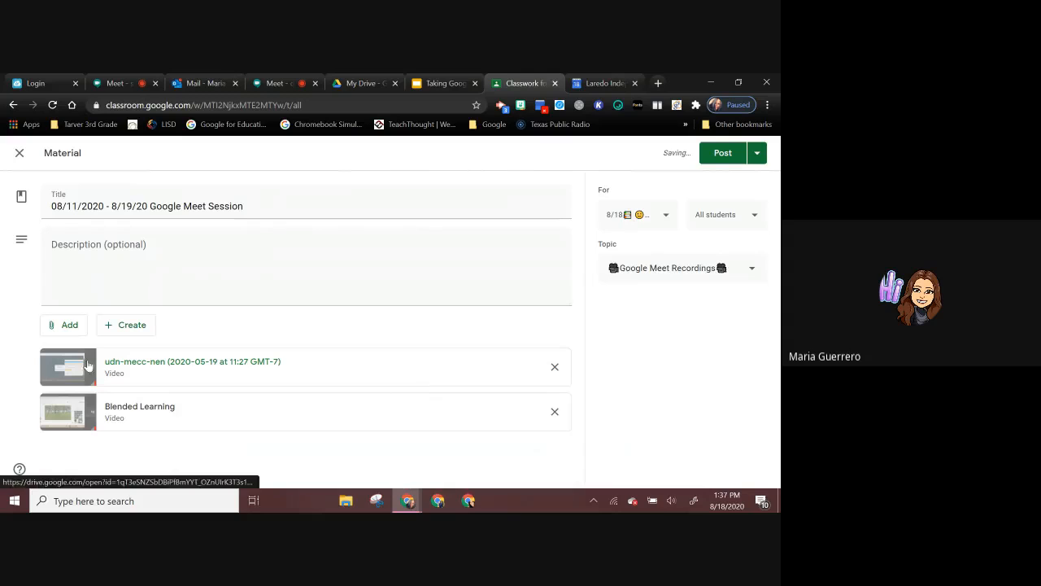
Step: Search Google Drive for Meet Recording and attach the dov-qbcz-tgj (2020-05-15 at 12:06 GMT-7) video from the Meet Recordings folder
left_click(60, 326)
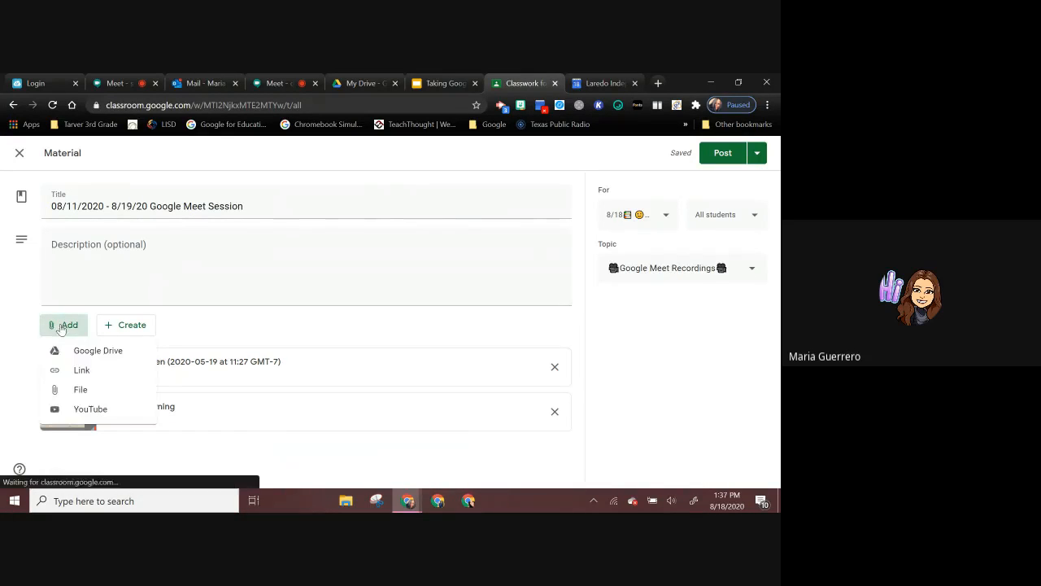
left_click(91, 358)
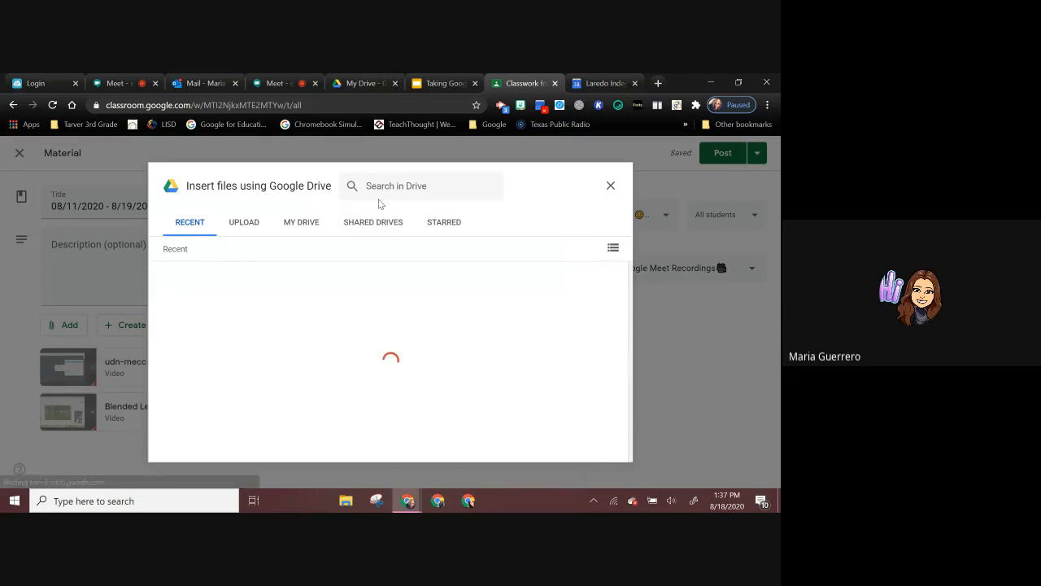
left_click(377, 185)
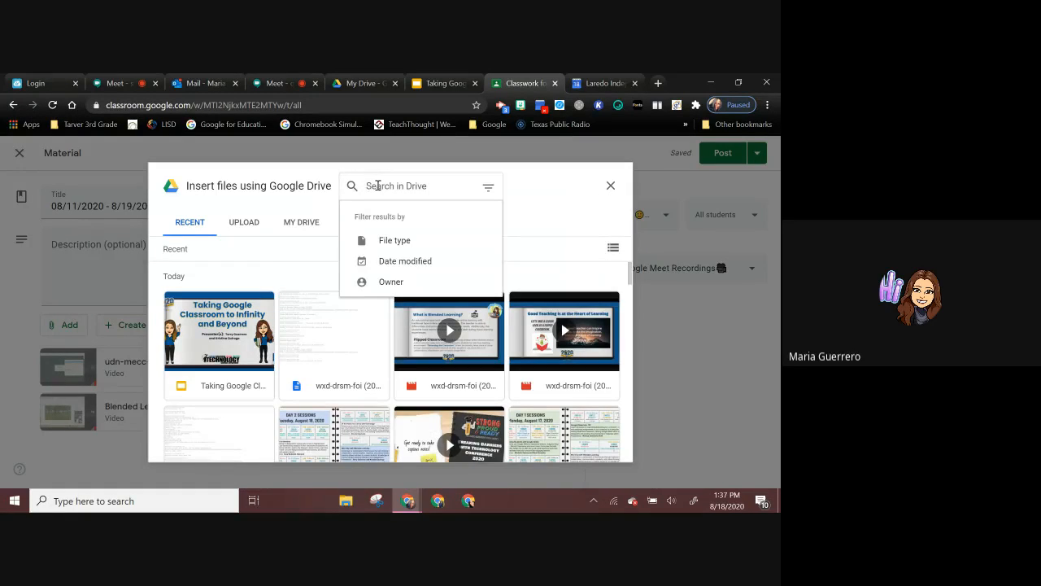
type("Meet Re")
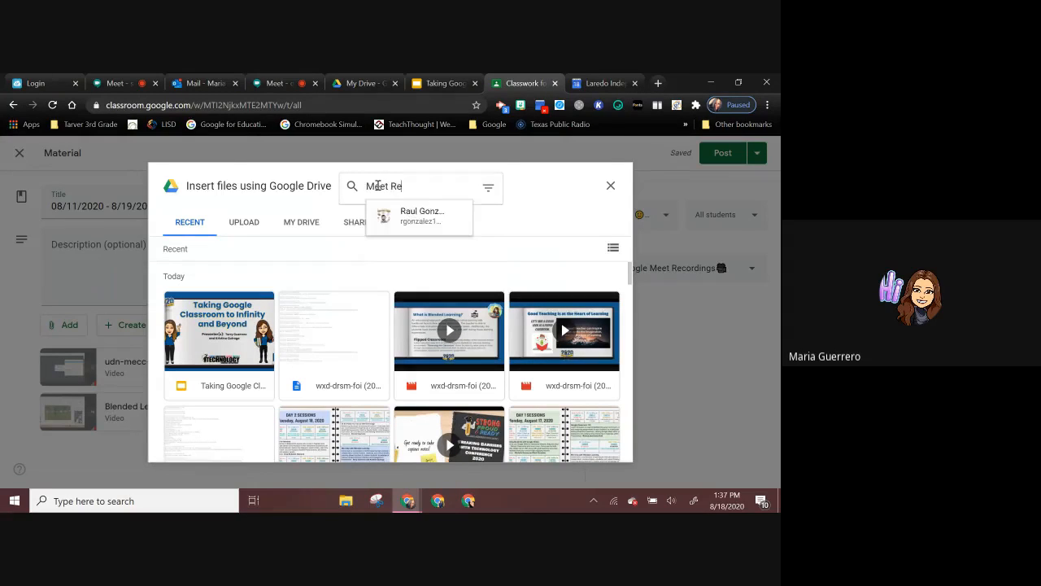
type("cording")
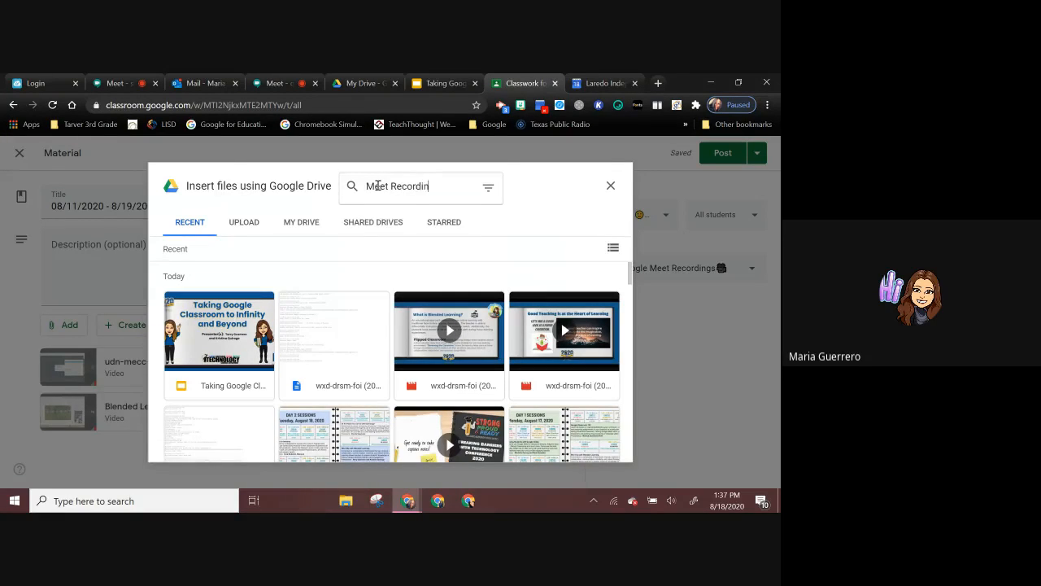
key("Return")
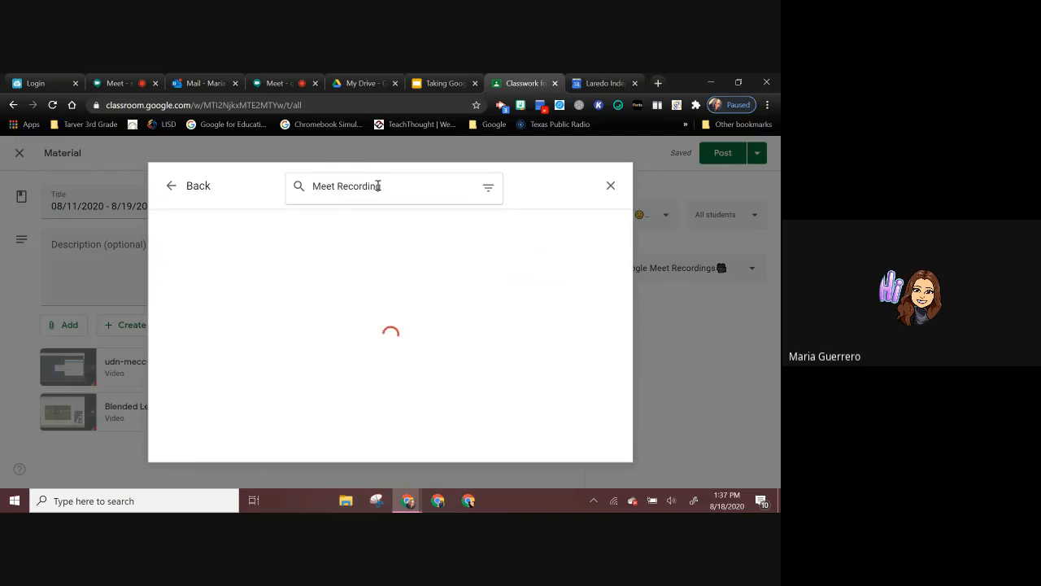
double_click(448, 289)
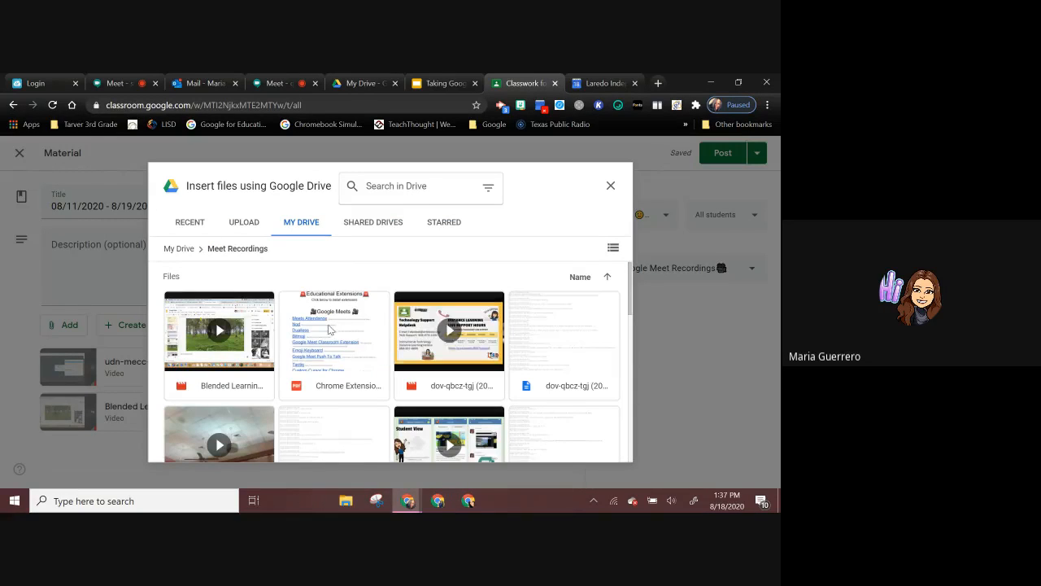
left_click(473, 339)
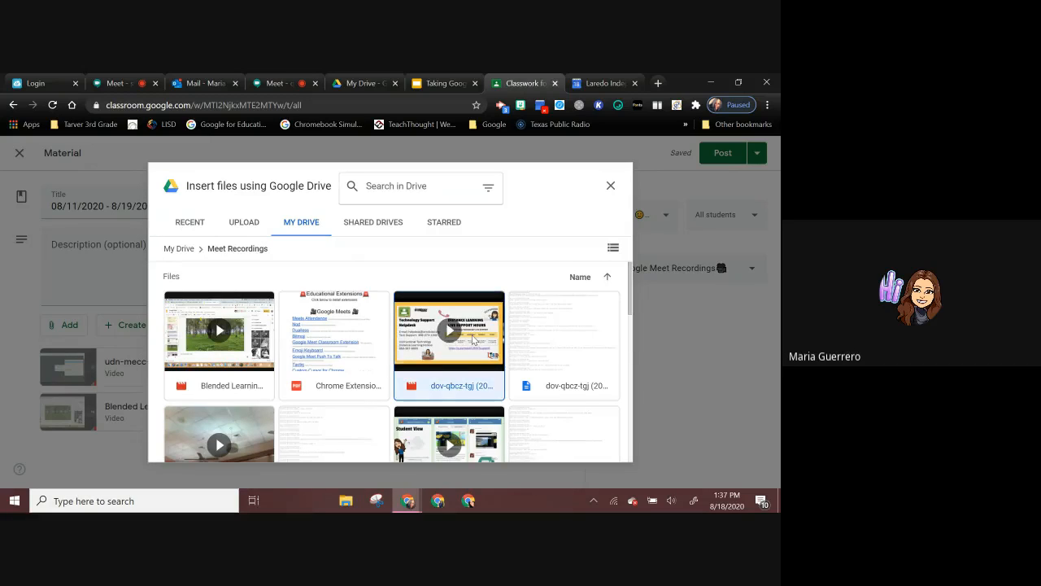
left_click(598, 450)
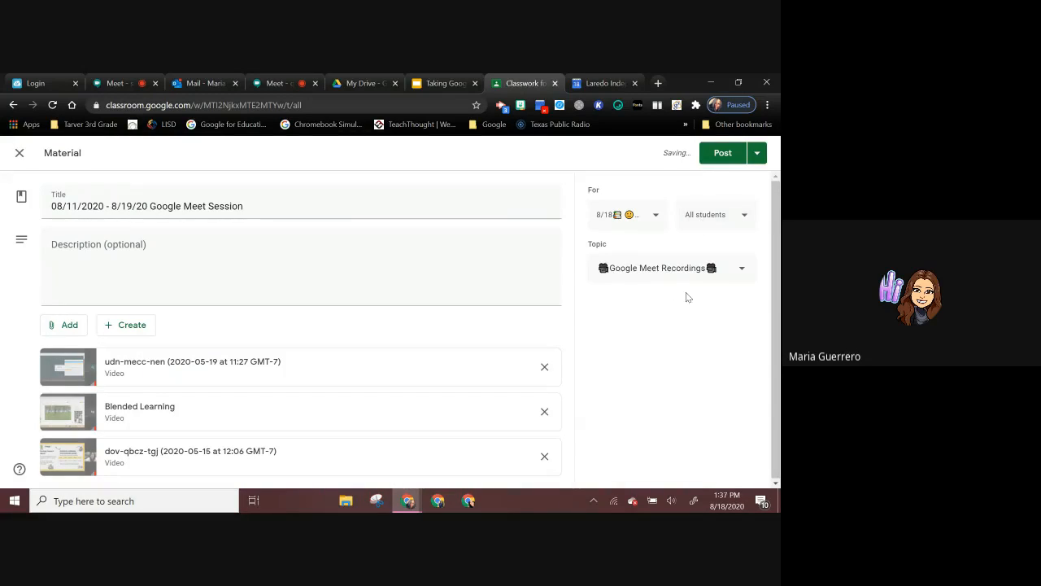
Step: Limit the material's recipients to only the first four students in the class list
left_click(710, 217)
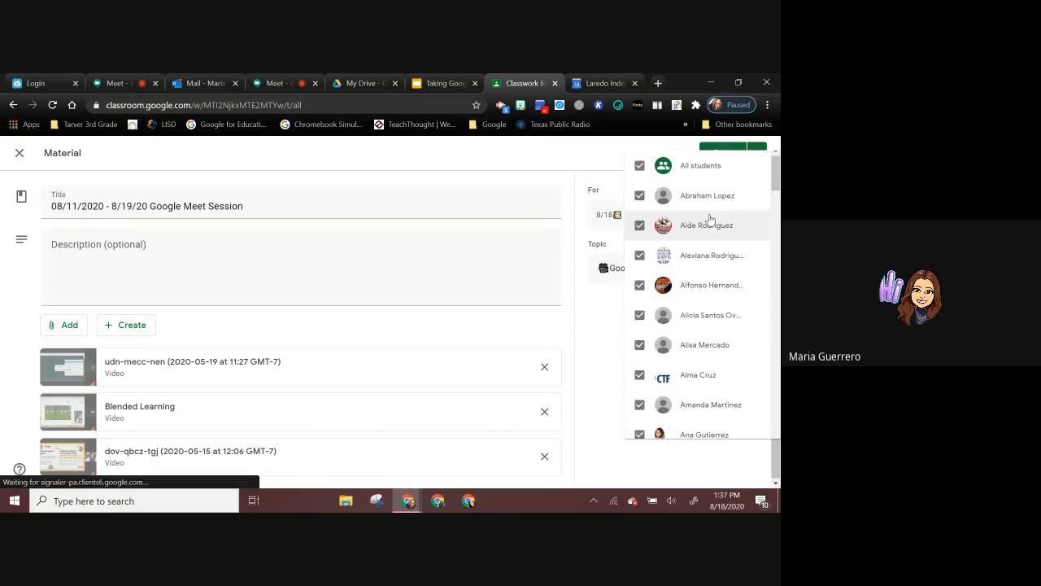
left_click(630, 161)
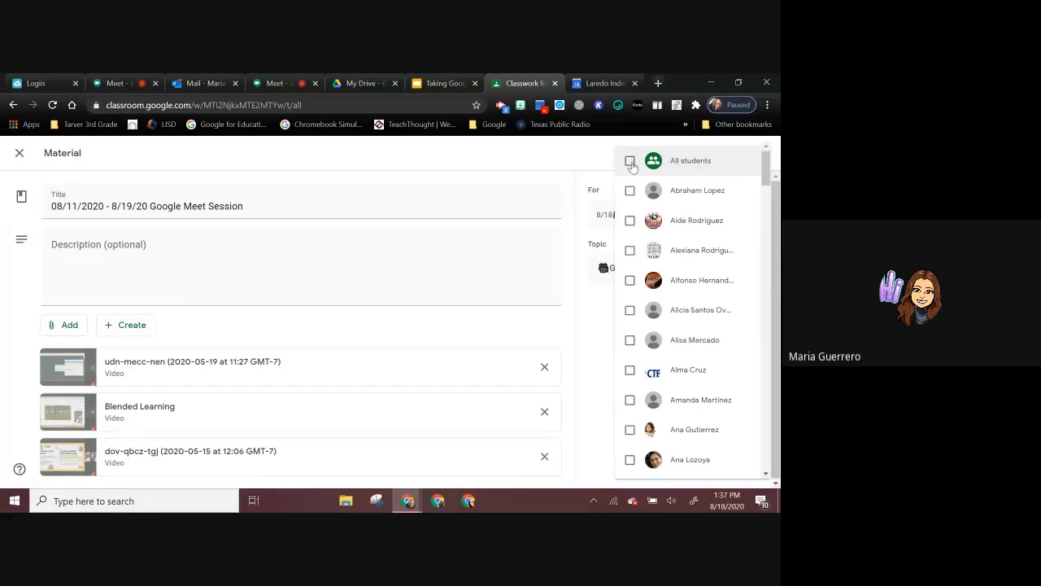
left_click(630, 190)
left_click(629, 222)
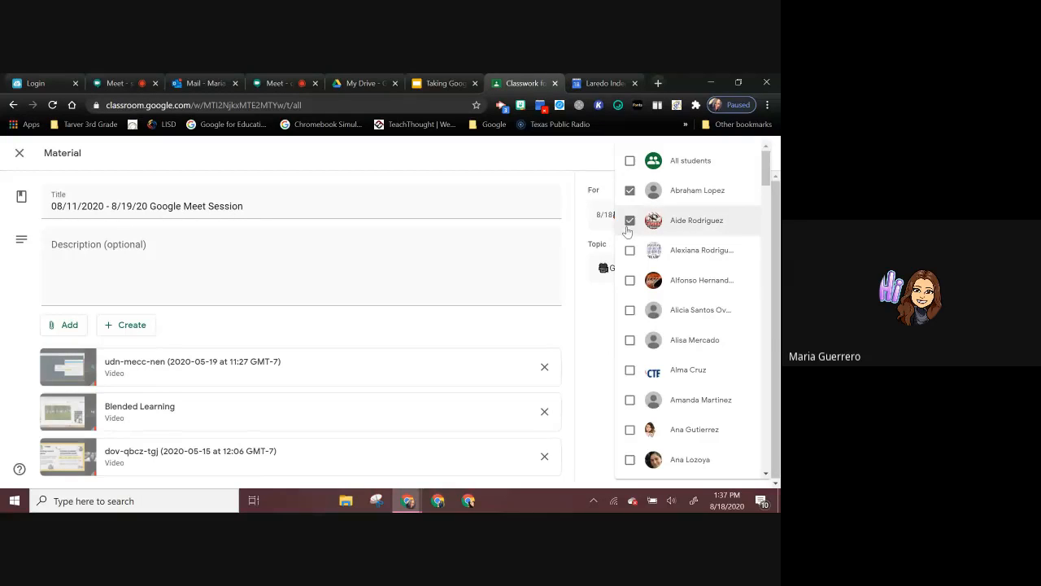
left_click(629, 251)
left_click(630, 280)
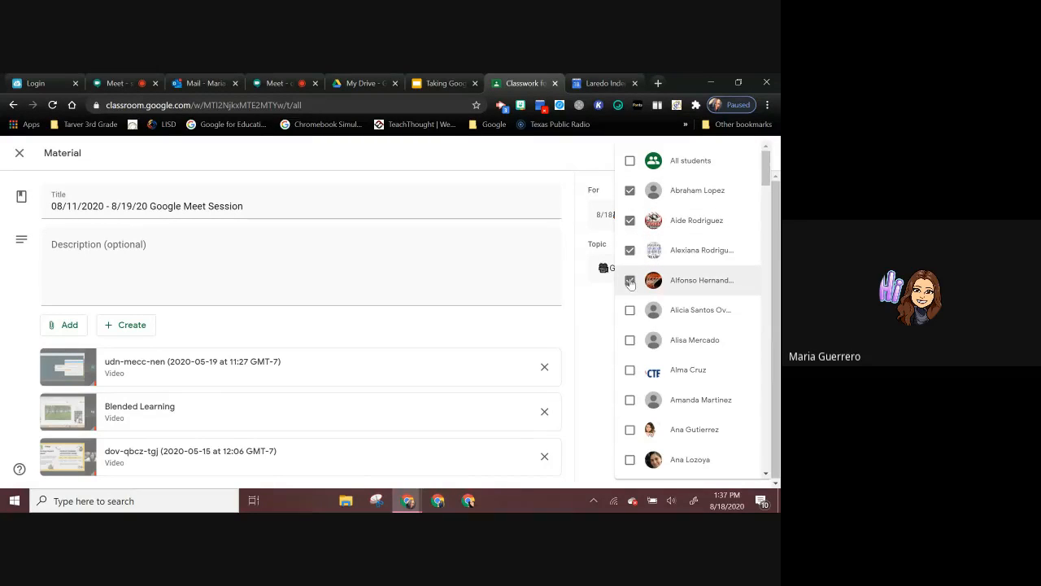
left_click(591, 331)
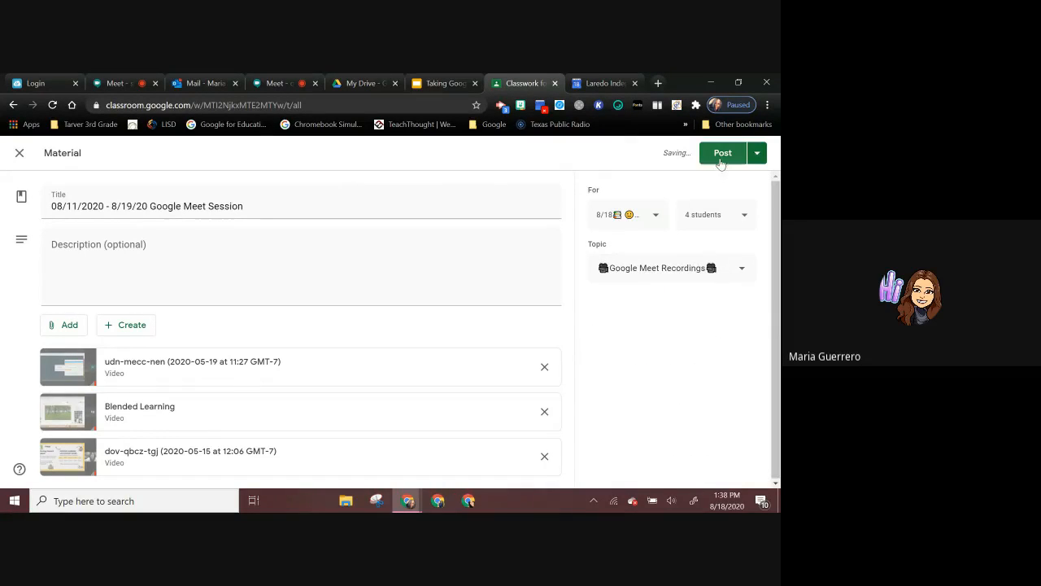
Step: Post the Google Meet Session material to the selected students and view it at the start of the Classwork page
left_click(720, 159)
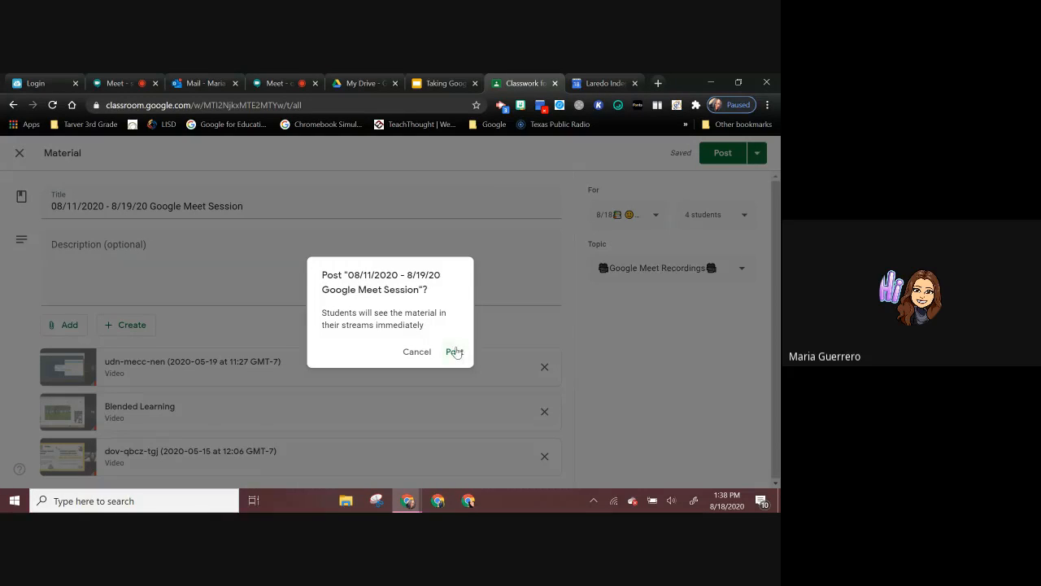
left_click(454, 352)
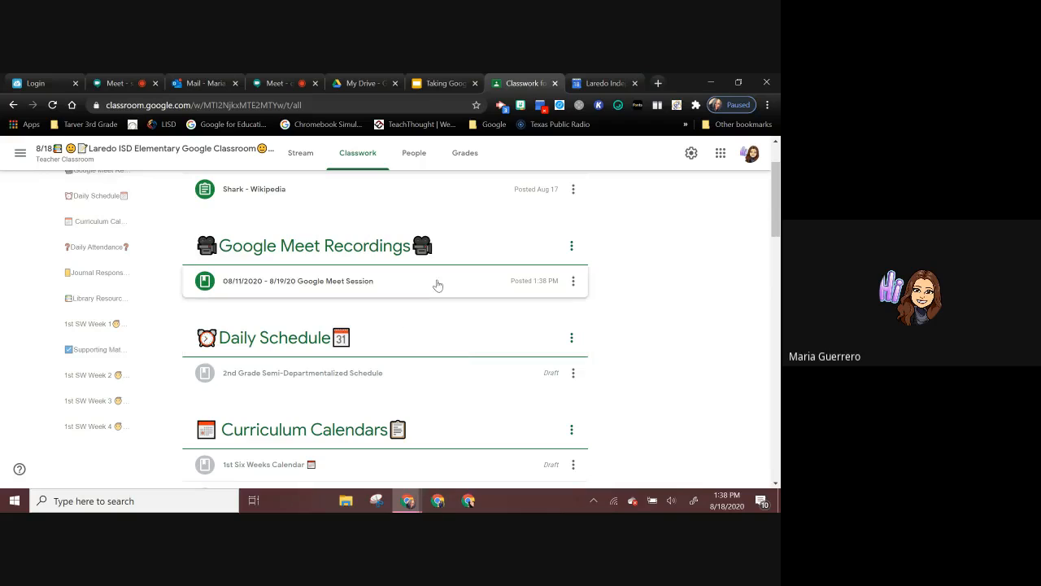
scroll(437, 284, "up", 1)
scroll(437, 284, "up", 1)
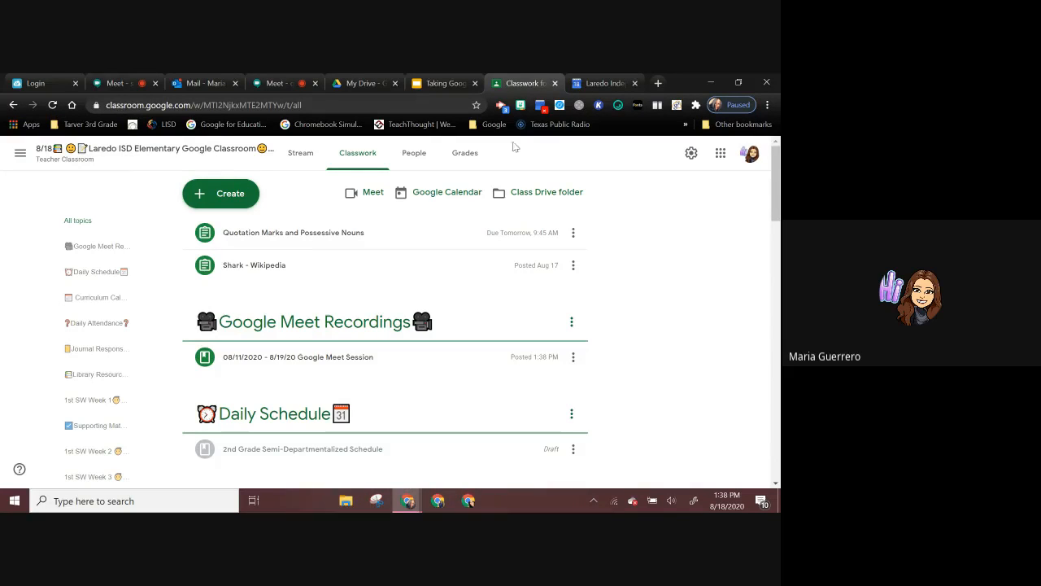
Step: Switch to the Google Slides presentation and advance to the Setting up a Google Classroom slide
left_click(434, 84)
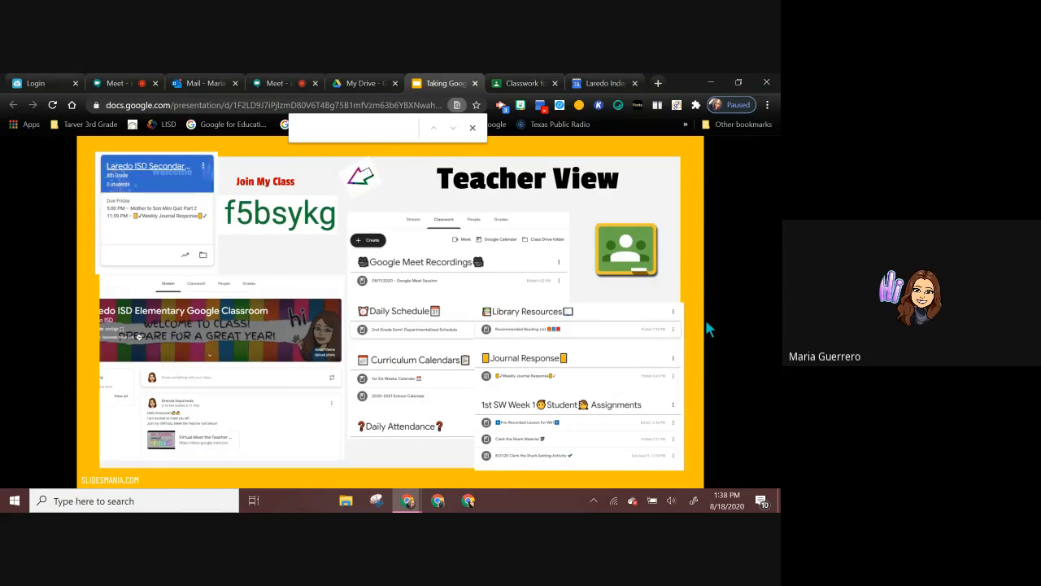
key("Right")
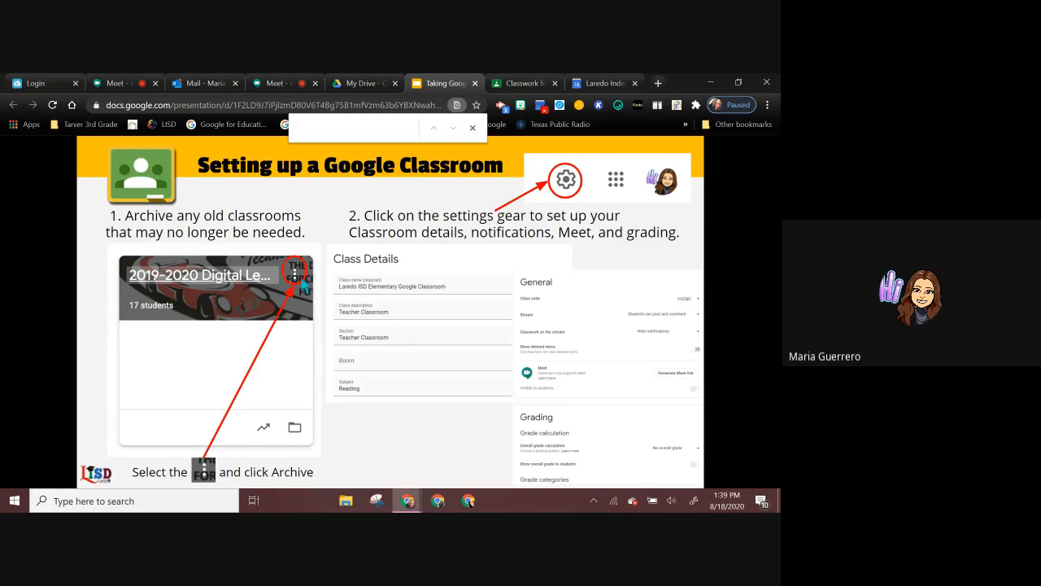
Step: Return to the Google Classroom class list and move the Laredo ISD Secondary card first and the TG Laredo ISD Elementary card second
left_click(501, 84)
left_click(721, 153)
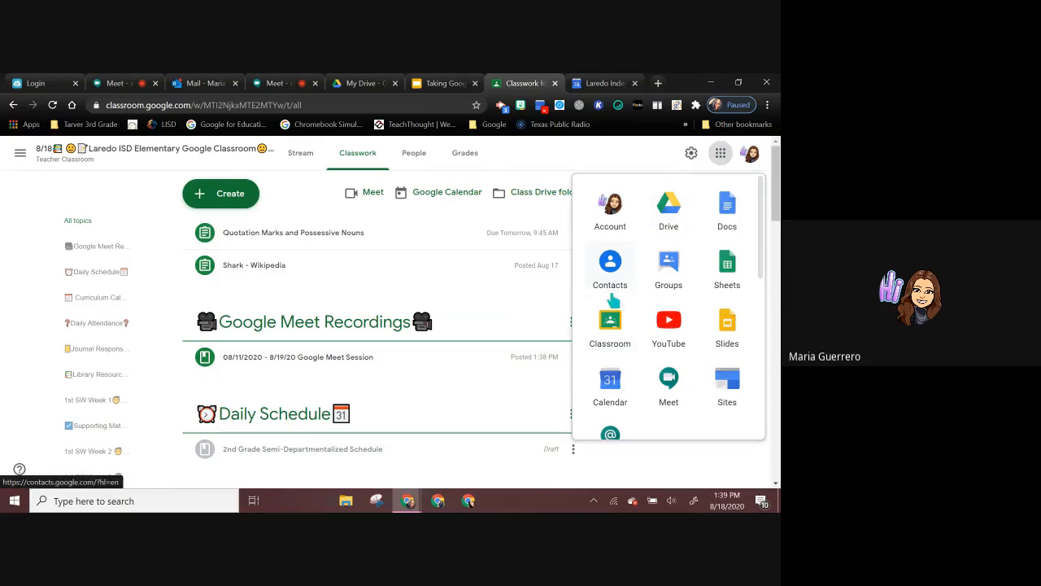
left_click(610, 325)
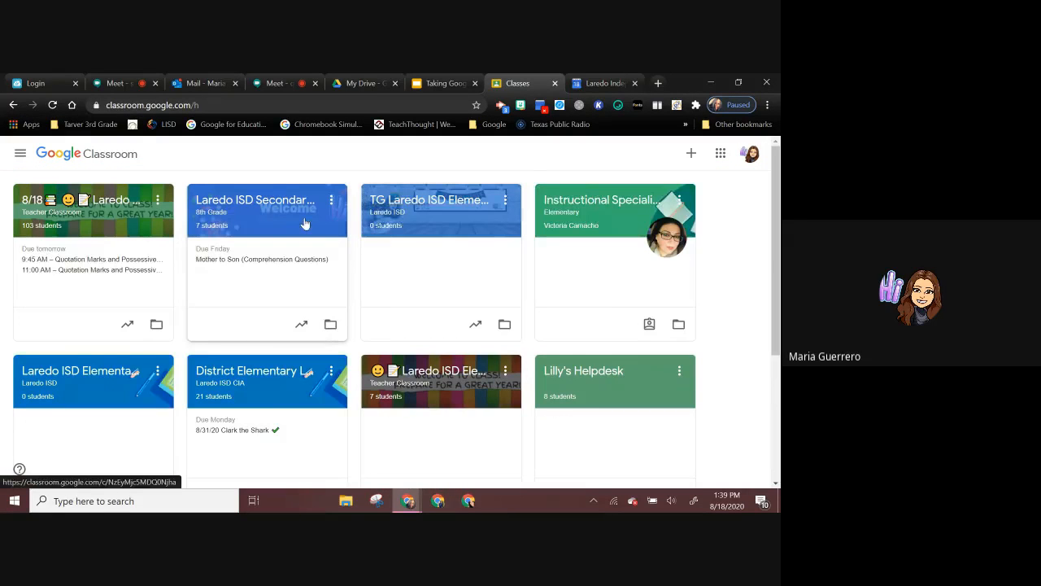
left_click_drag(305, 224, 52, 225)
left_click_drag(429, 224, 236, 285)
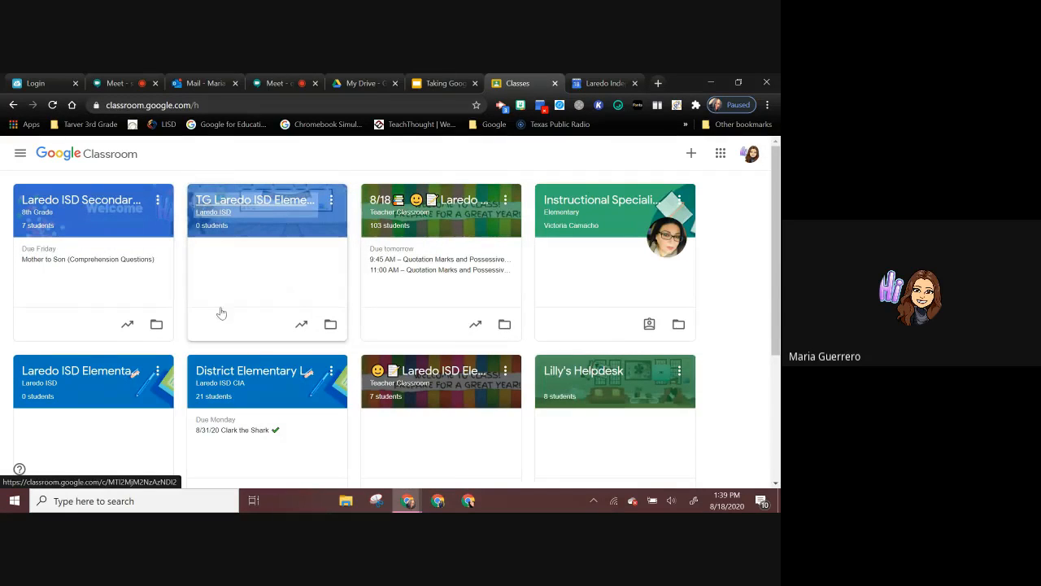
Step: Open the TG Laredo ISD Elementary Google Classroom class and view the General theme gallery without choosing a theme
left_click(312, 203)
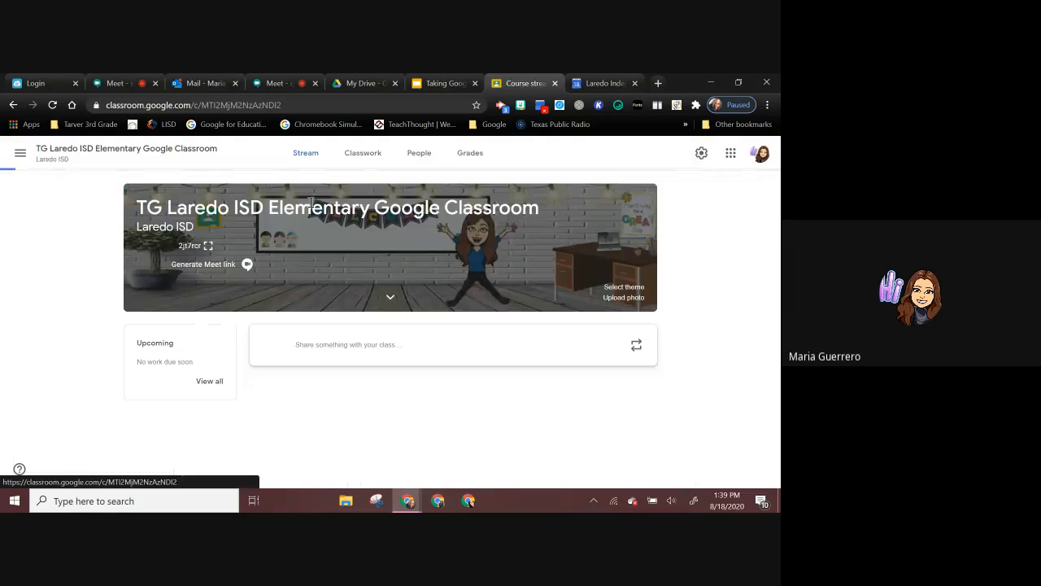
left_click(638, 287)
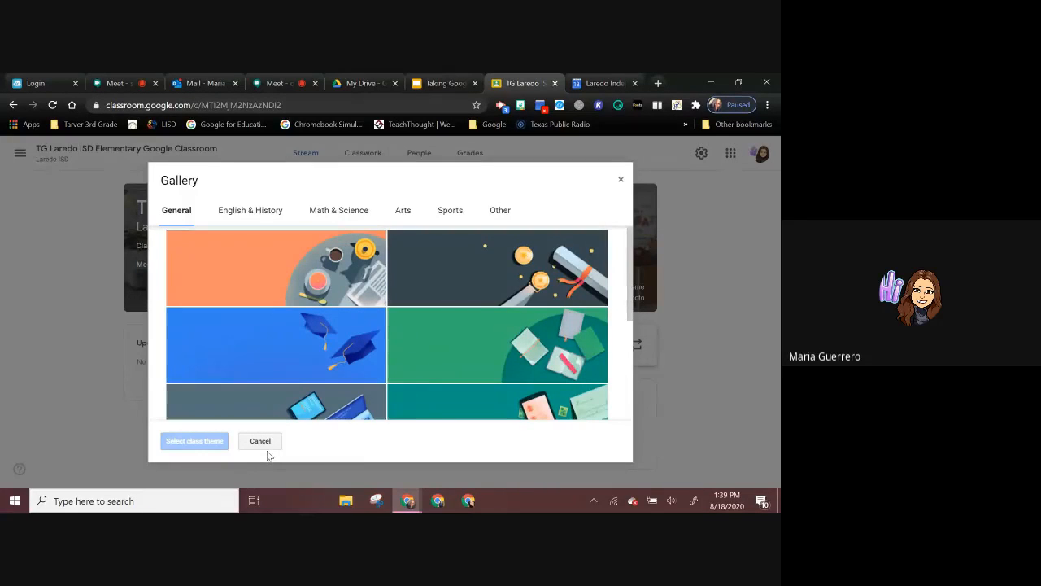
left_click(266, 445)
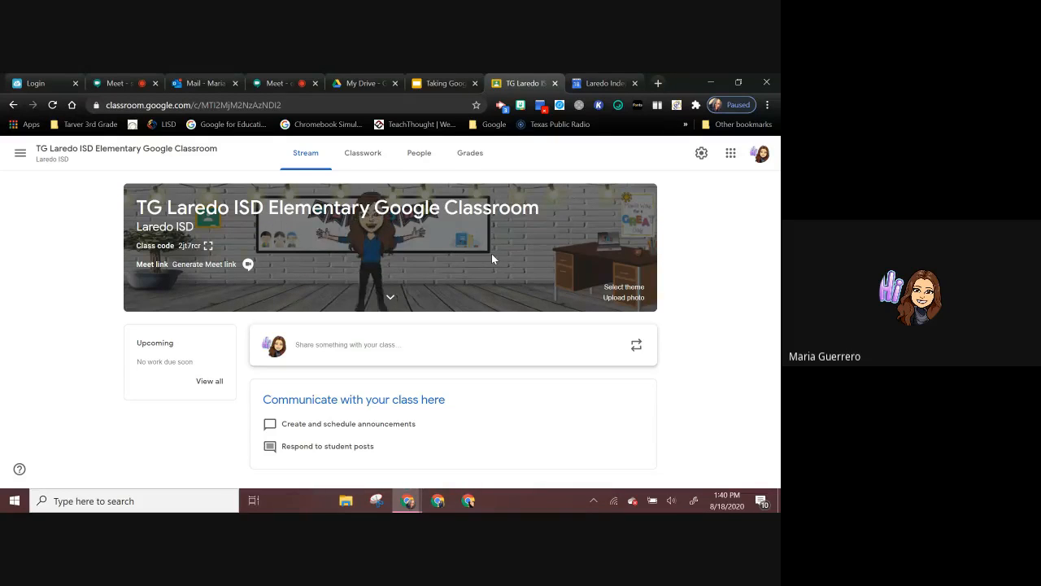
Step: Switch back to the Google Slides presentation, show the Setting Up Google Meet in Google Classroom slide and dismiss the find bar
left_click(440, 85)
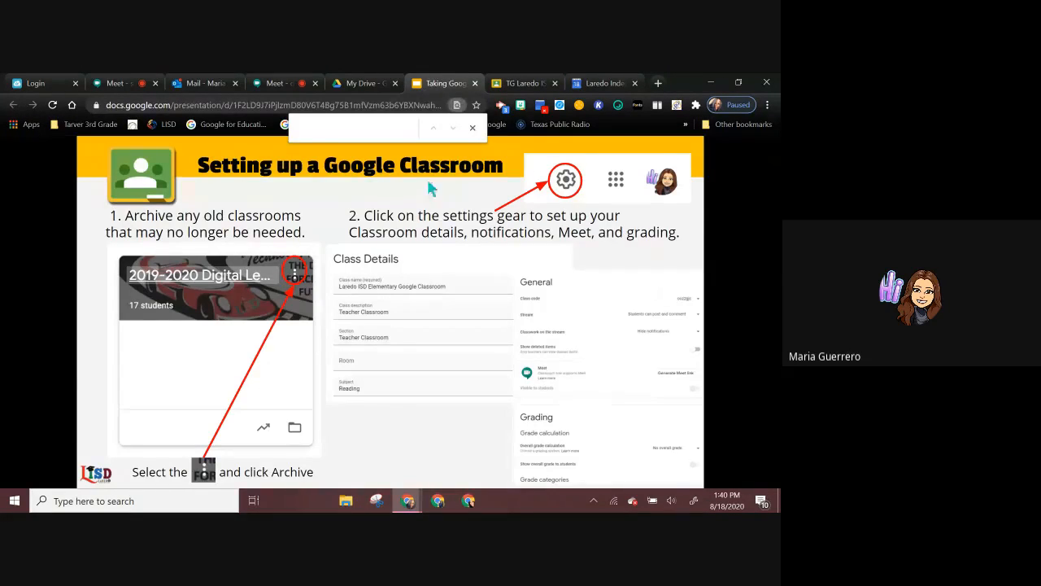
left_click(326, 182)
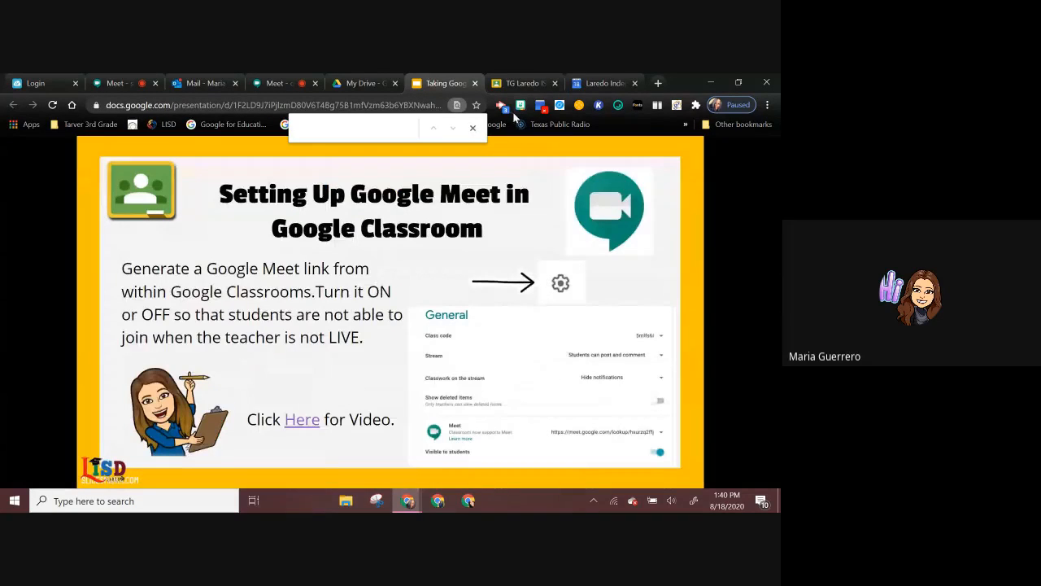
left_click(473, 128)
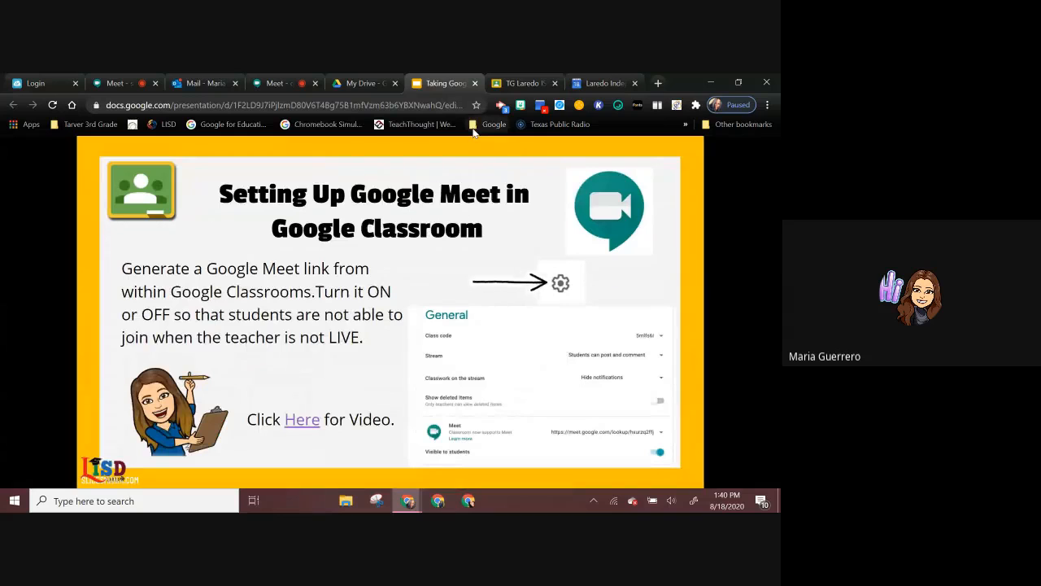
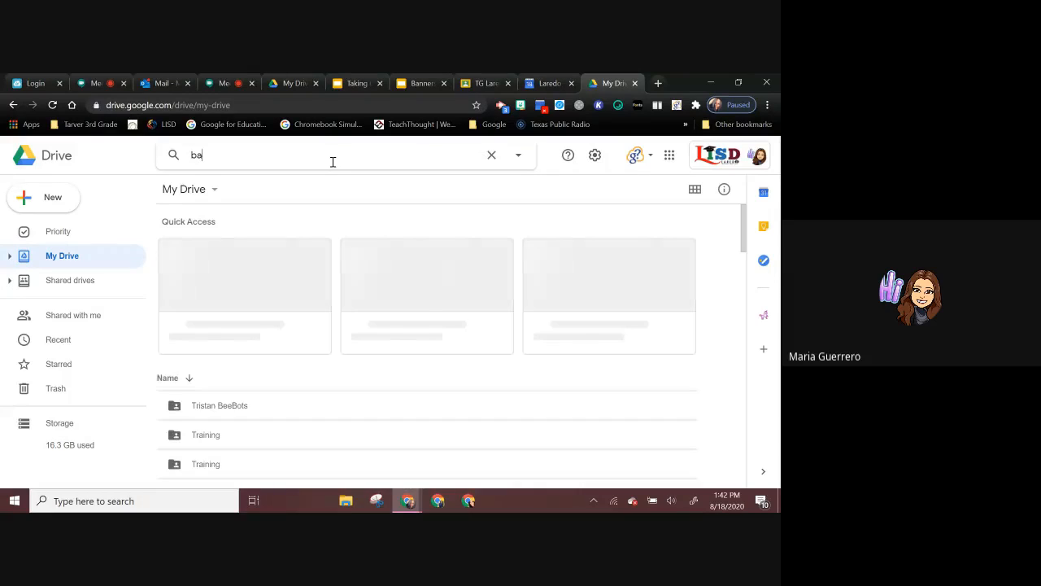
type("r")
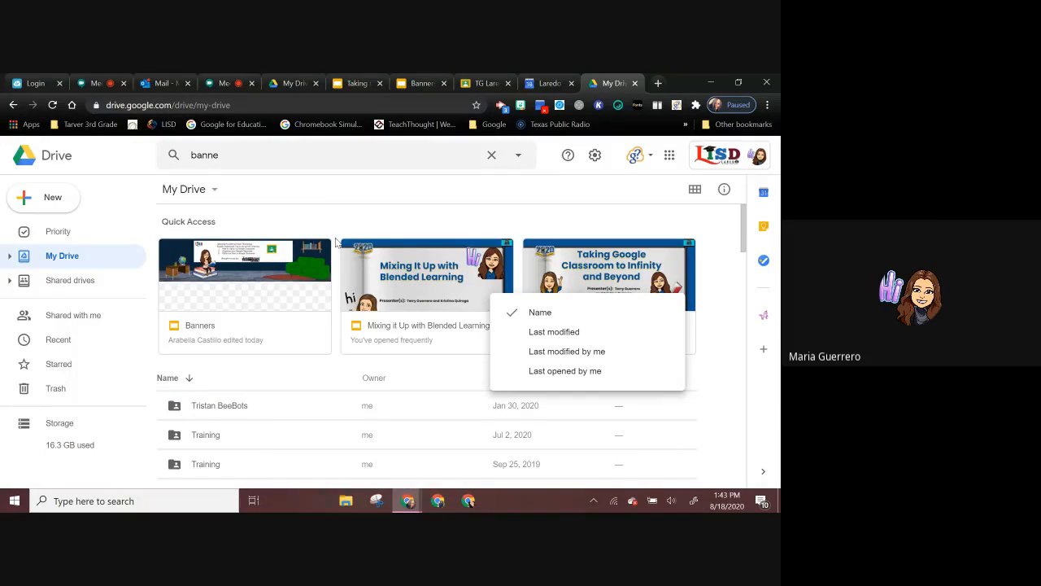
Step: Search Google Drive for "banner" and open the Copy of TG Animated Banner presentation
left_click(231, 163)
type("r")
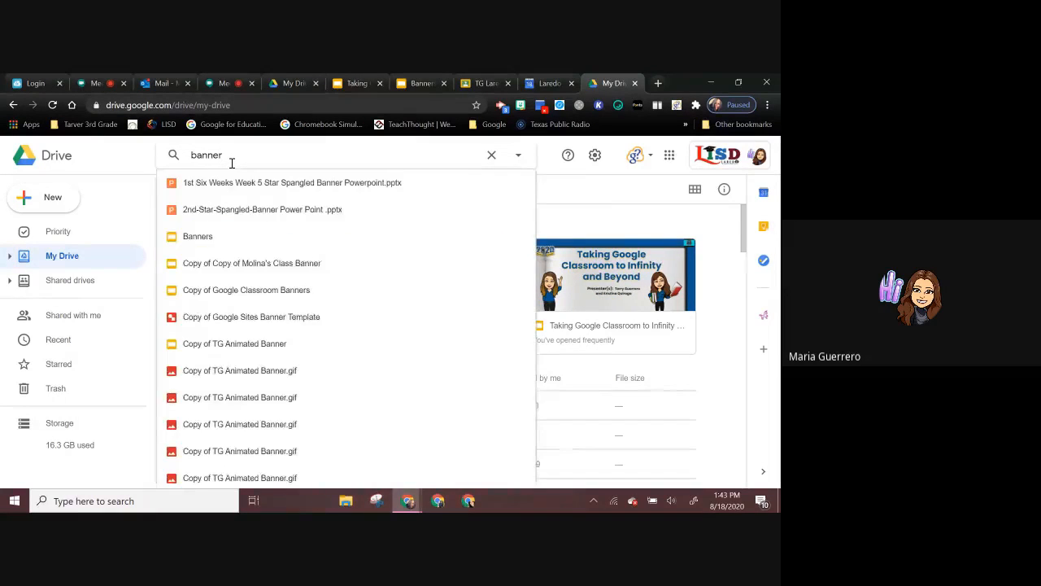
key("Return")
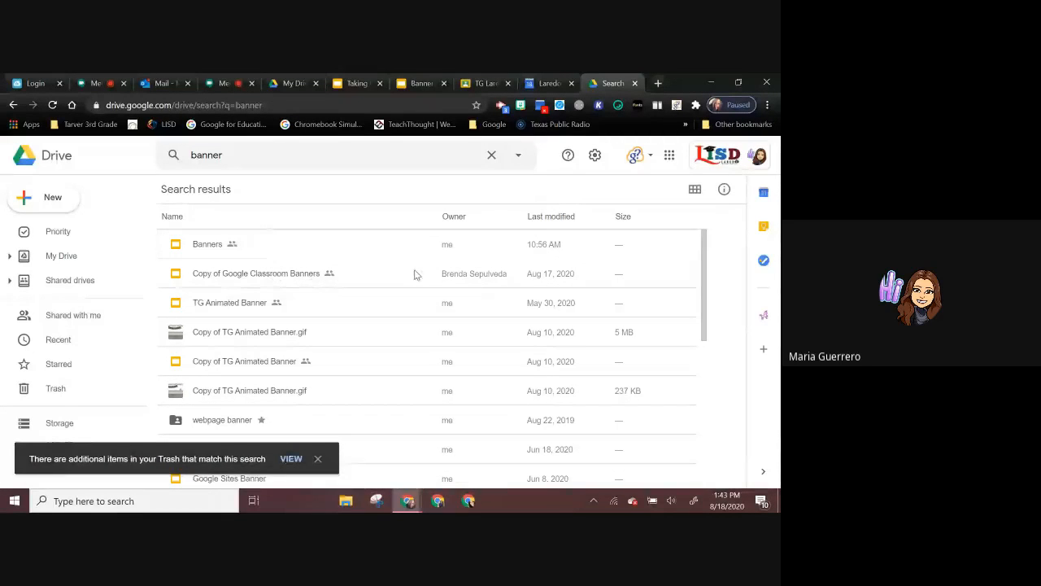
double_click(265, 361)
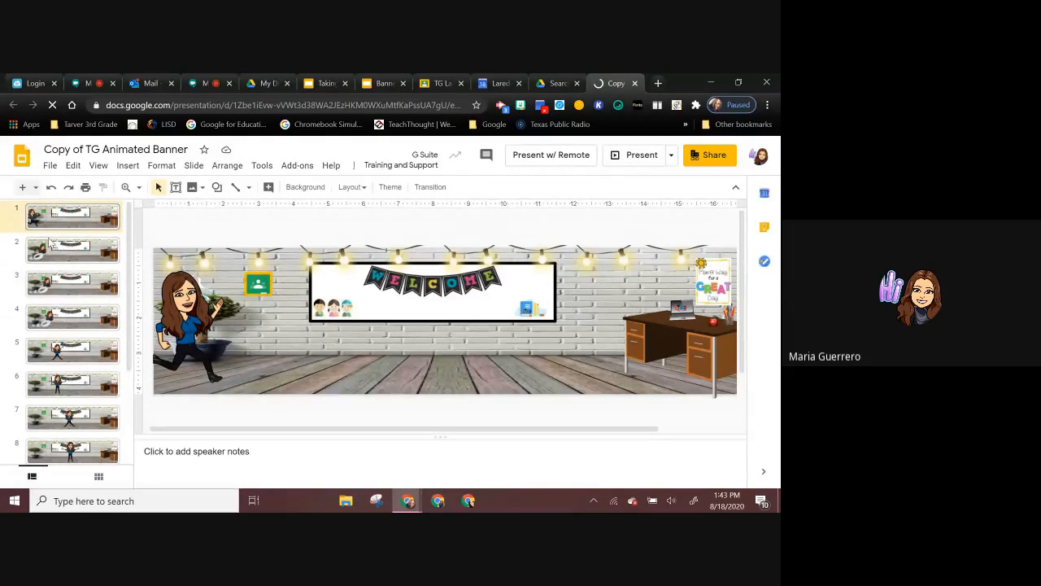
Step: Step through slides 2 to 10 of the animated banner to examine how the Bitmoji changes pose and position on each slide
left_click(82, 259)
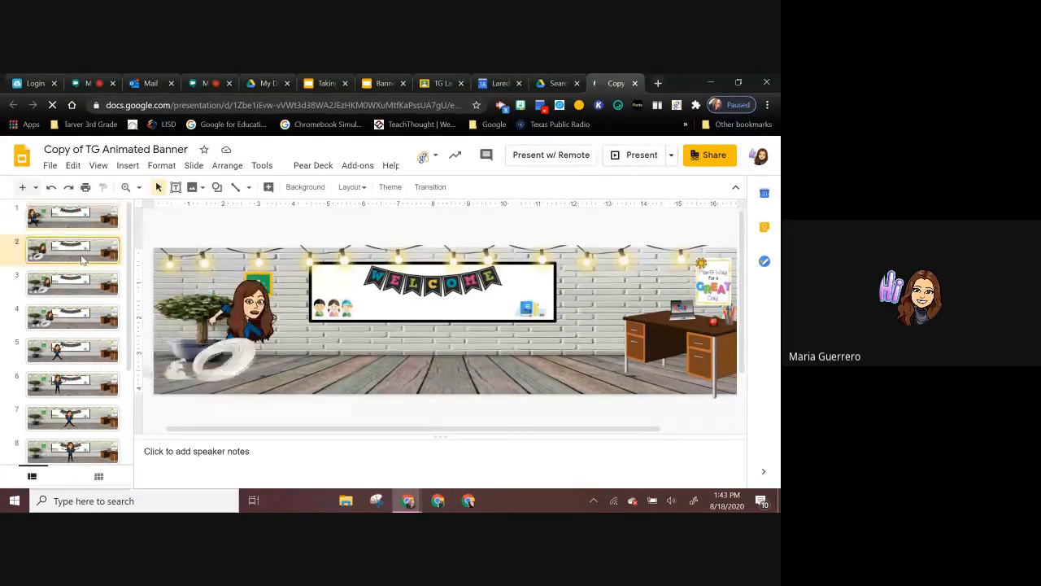
left_click(75, 296)
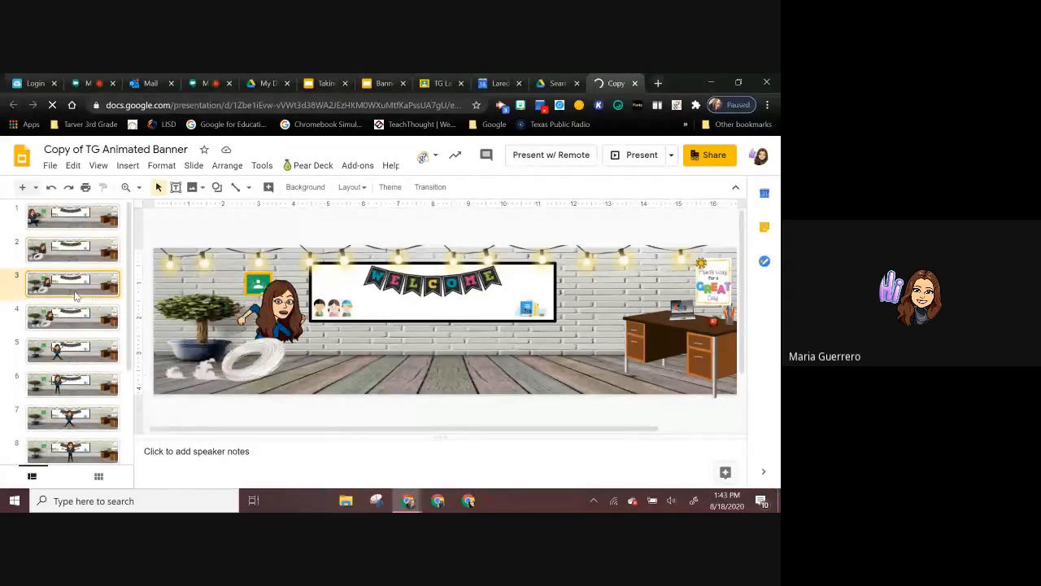
left_click(80, 320)
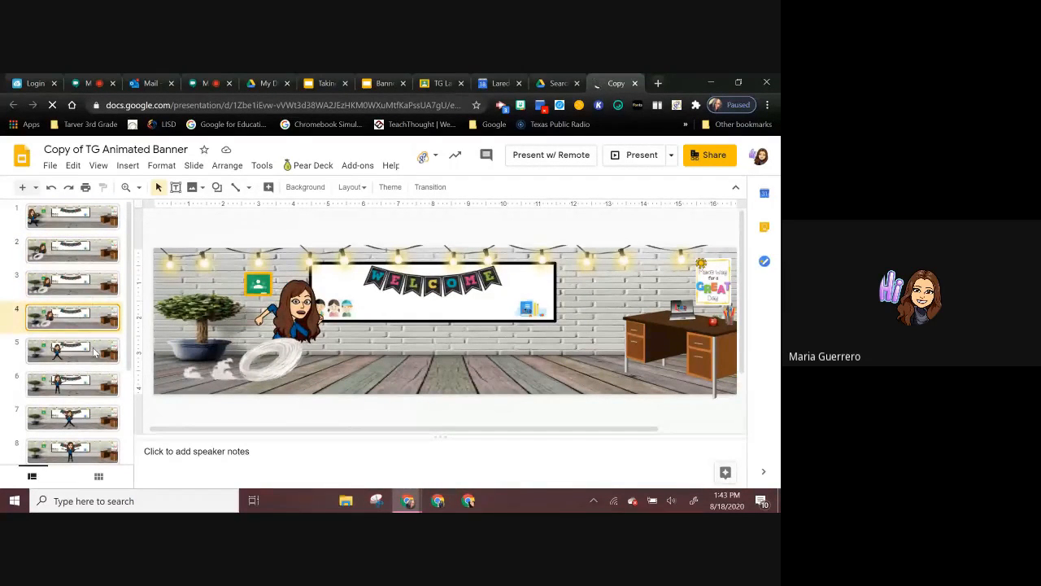
left_click(95, 351)
left_click(92, 396)
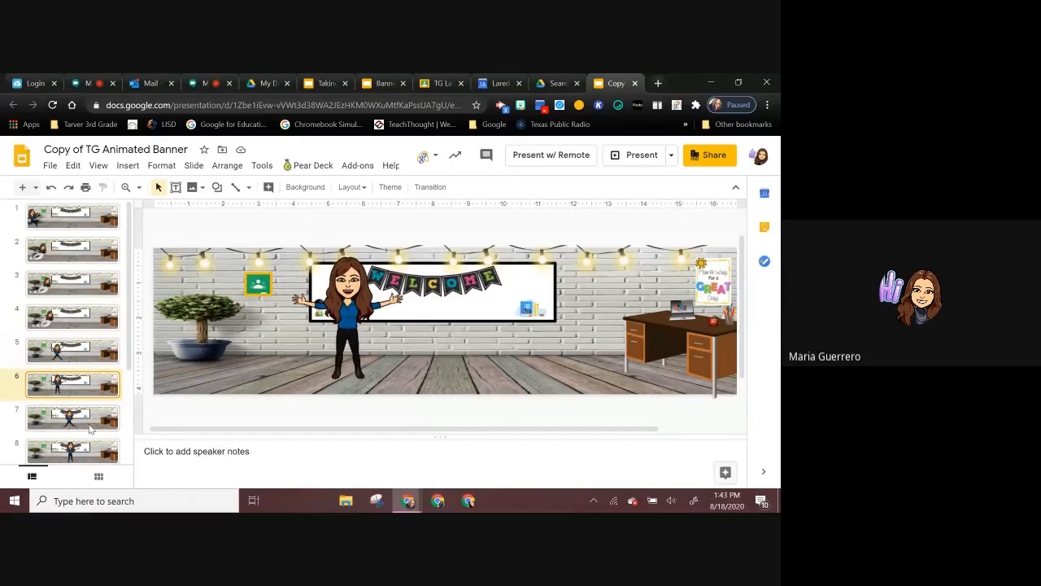
left_click(91, 419)
left_click(94, 451)
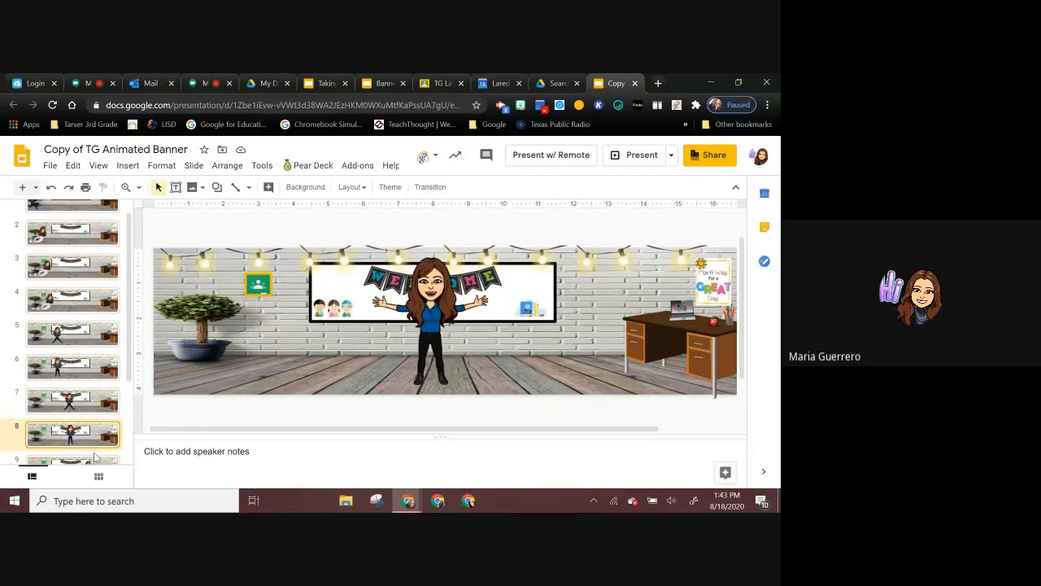
left_click(98, 459)
scroll(99, 407, "down", 2)
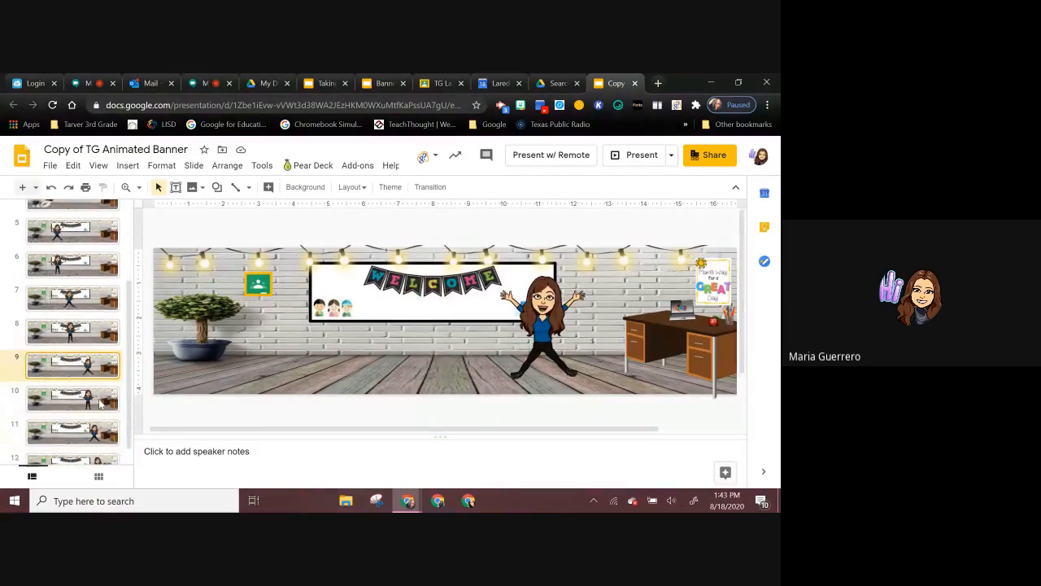
scroll(110, 382, "down", 1)
left_click(102, 383)
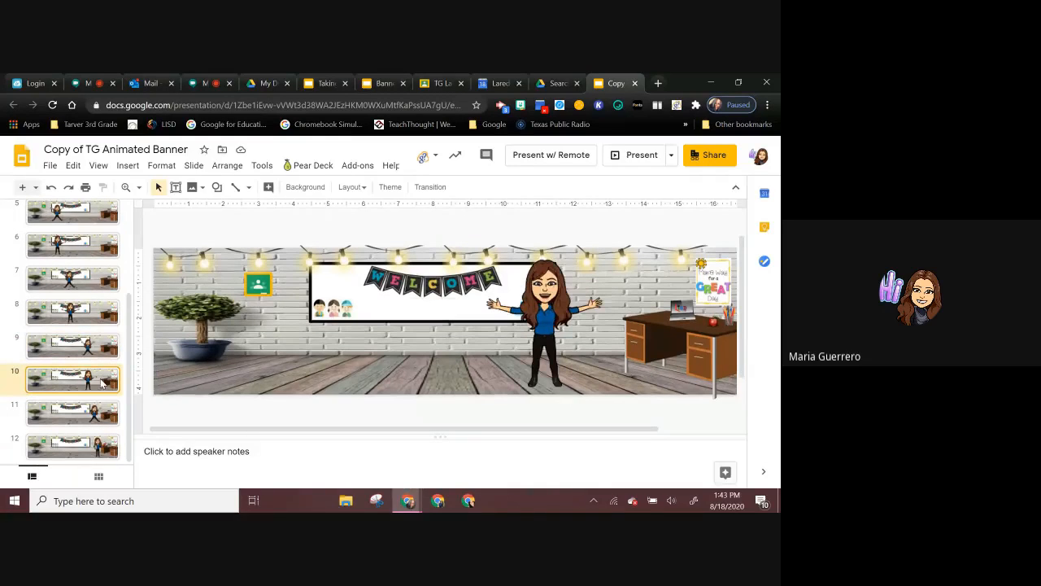
Step: Play the animated banner as a full-screen slideshow, exit it and show the list of available add-ons
left_click(640, 156)
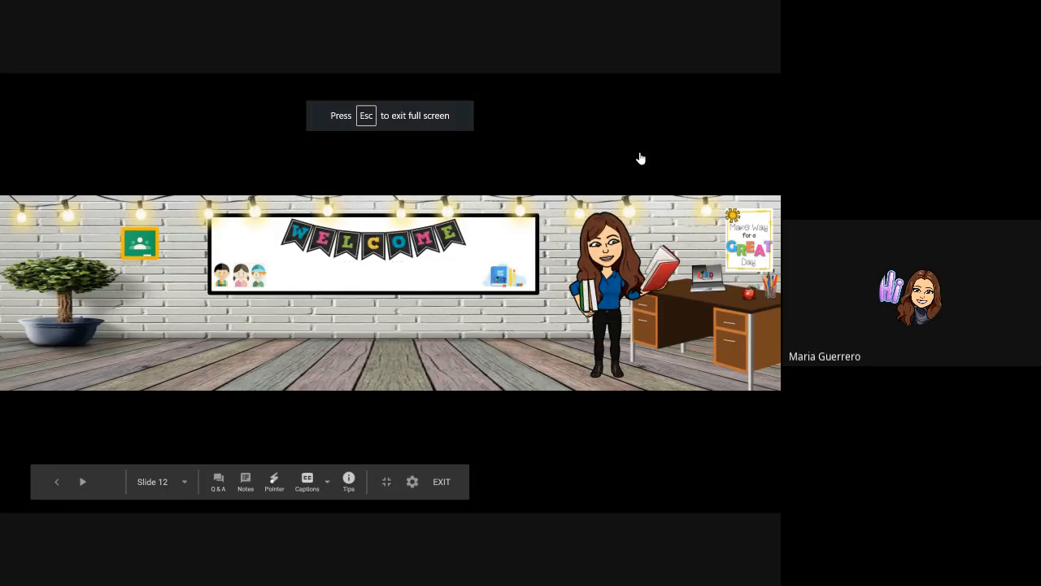
key("Escape")
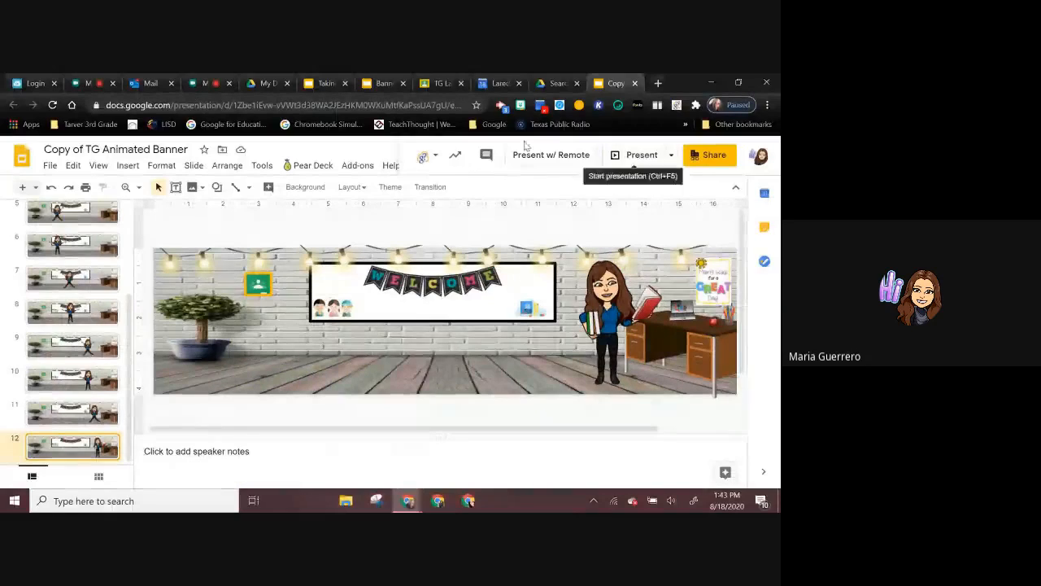
left_click(358, 166)
mouse_move(384, 222)
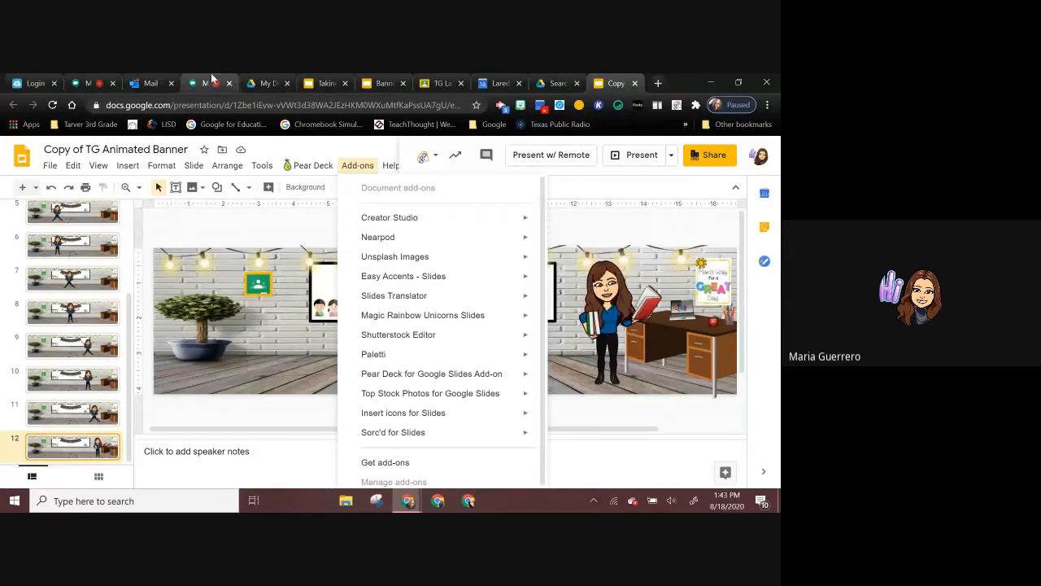
Step: Return to the Personalizing a Google Classroom slide, follow its Canva link and search Canva's templates for Google Classroom Headers
left_click(371, 91)
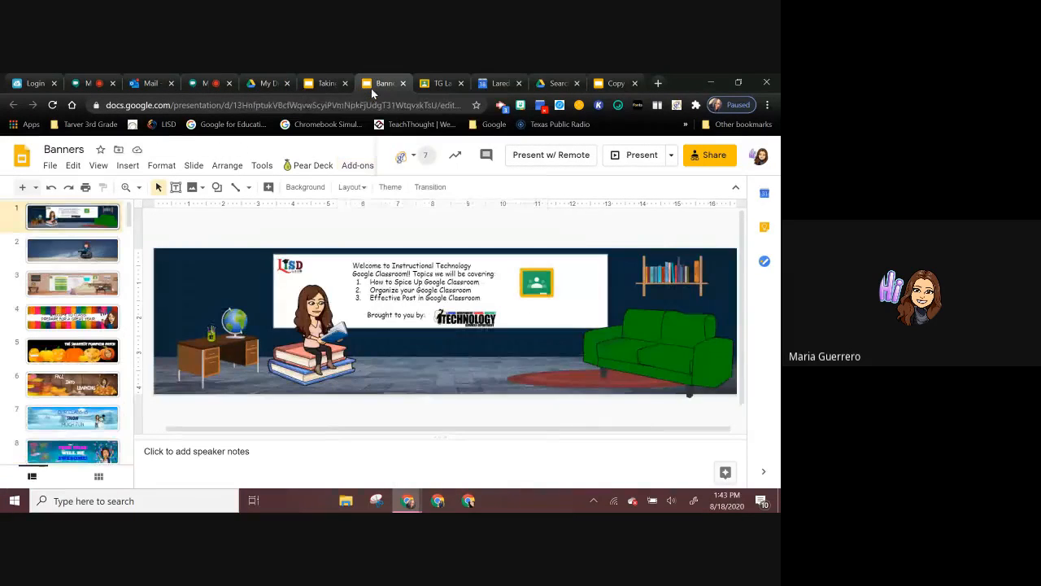
left_click(327, 82)
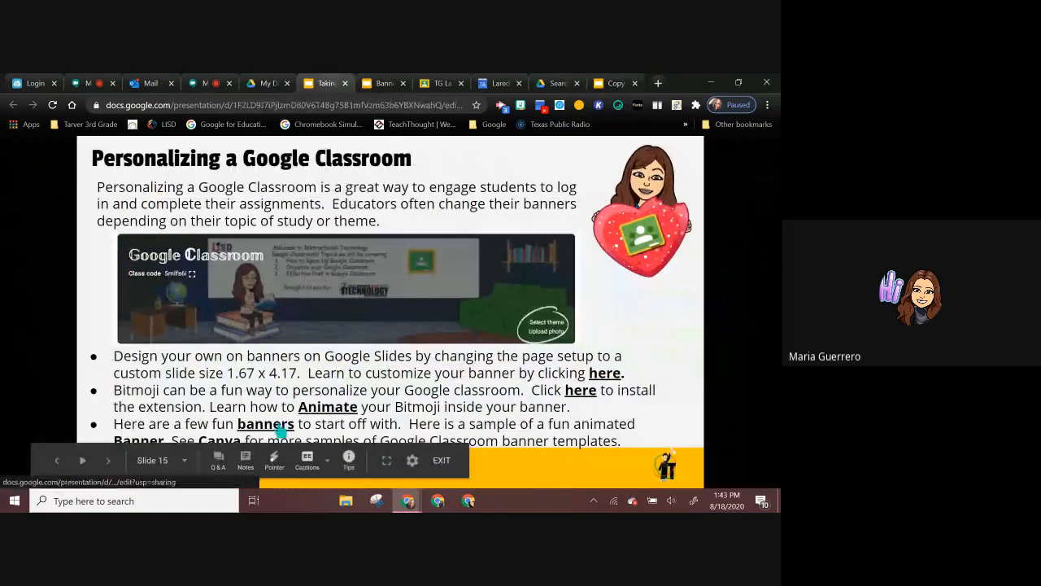
left_click(221, 444)
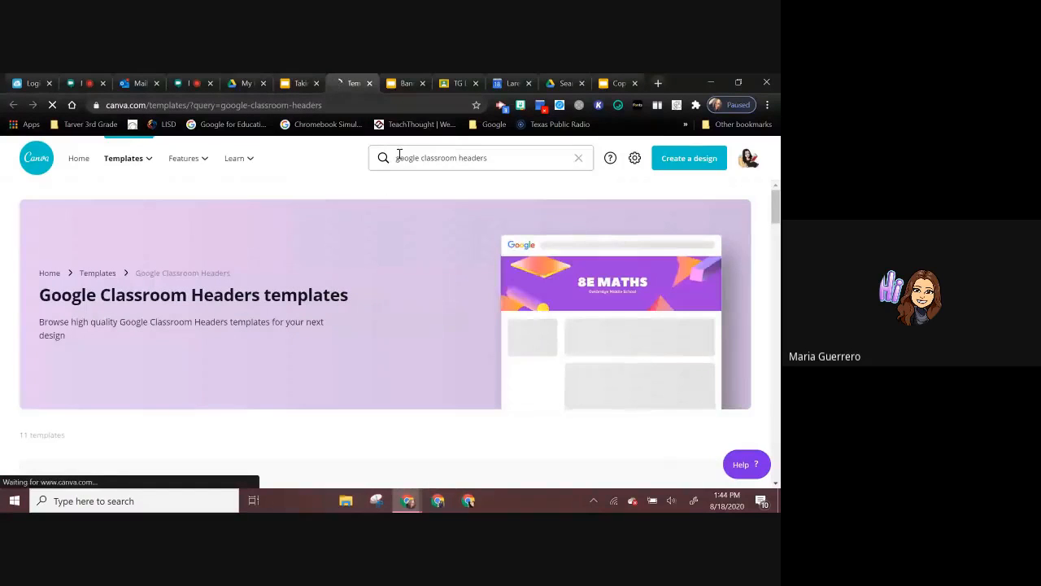
left_click(411, 157)
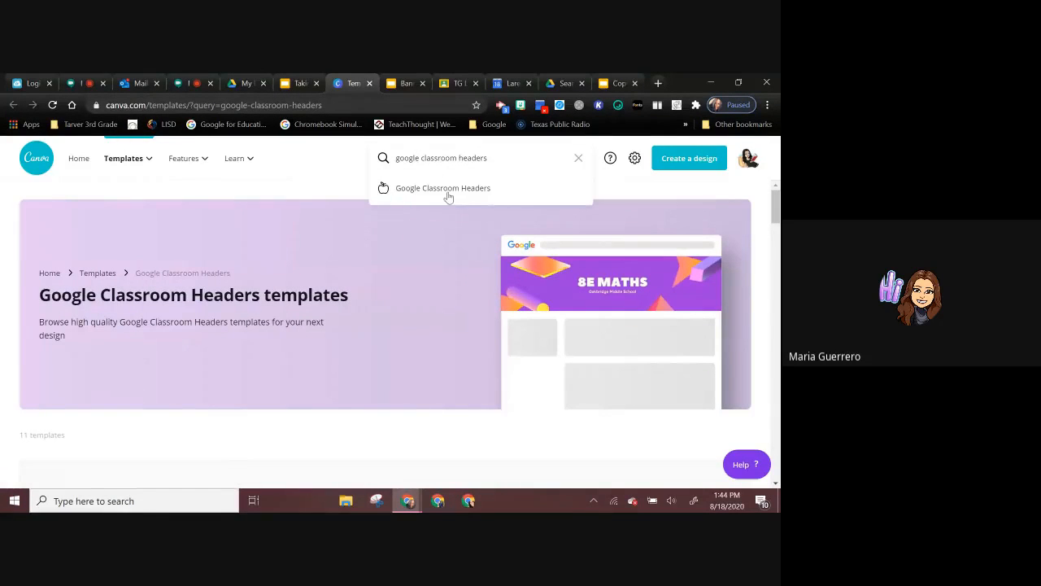
left_click(447, 194)
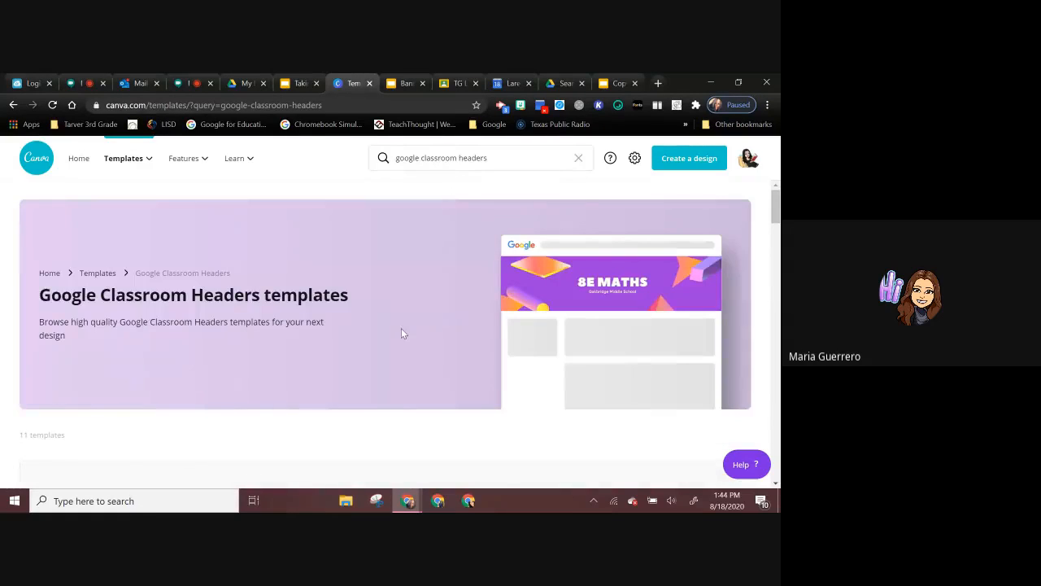
Step: Create a blank Google Classroom Header design in Canva and apply the All About Ecosystems template to it
scroll(402, 325, "down", 2)
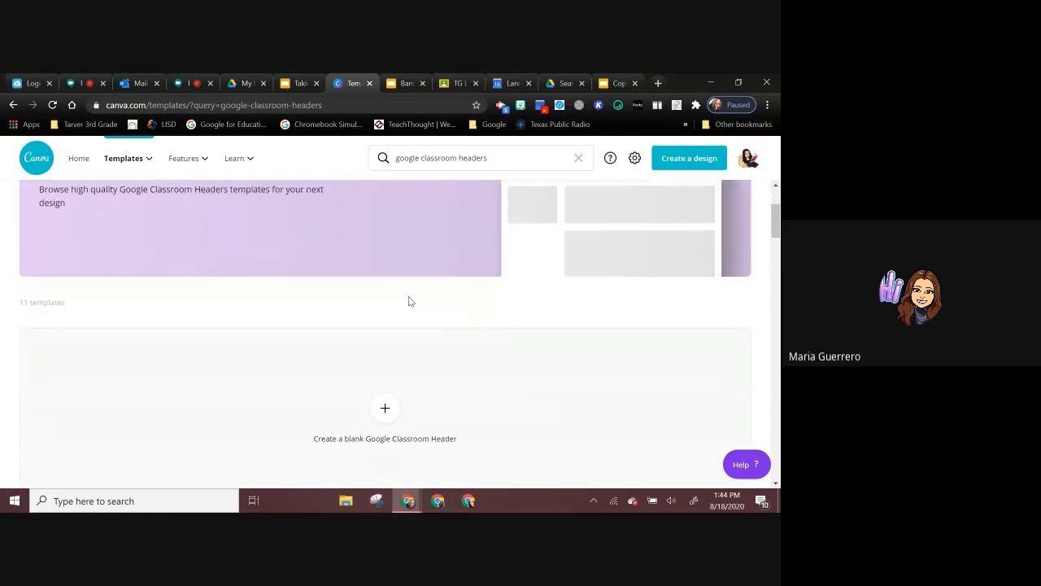
left_click(384, 396)
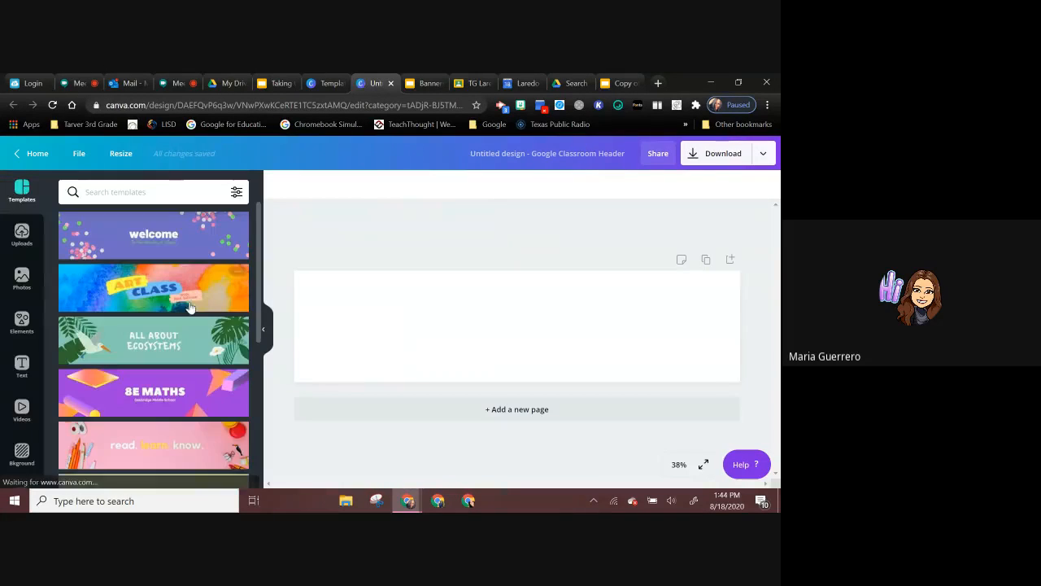
left_click(153, 340)
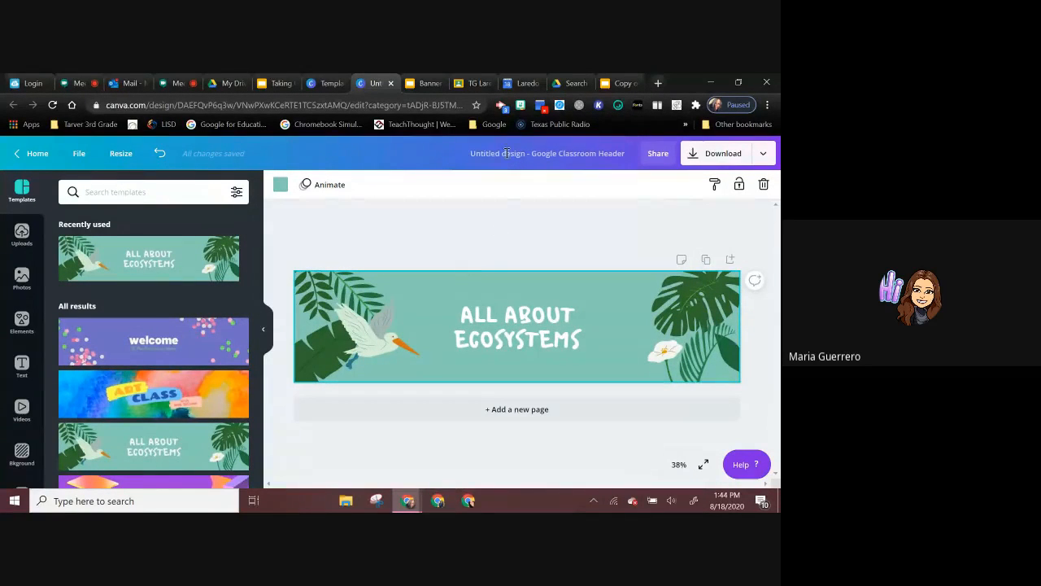
Step: Try to place the LOL Bitmoji from the Bitmoji extension directly onto the header design
left_click(521, 105)
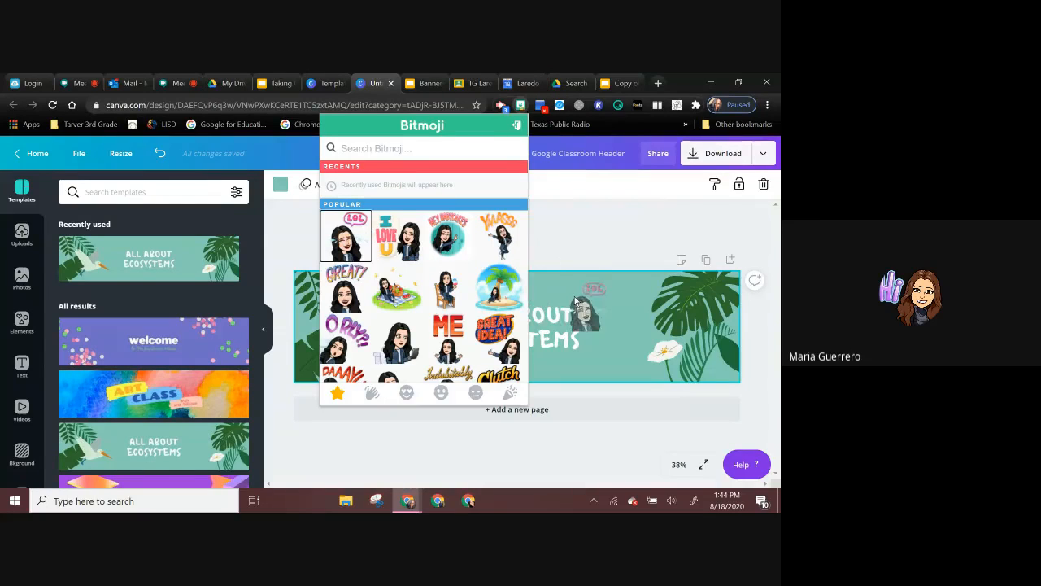
left_click_drag(346, 237, 581, 300)
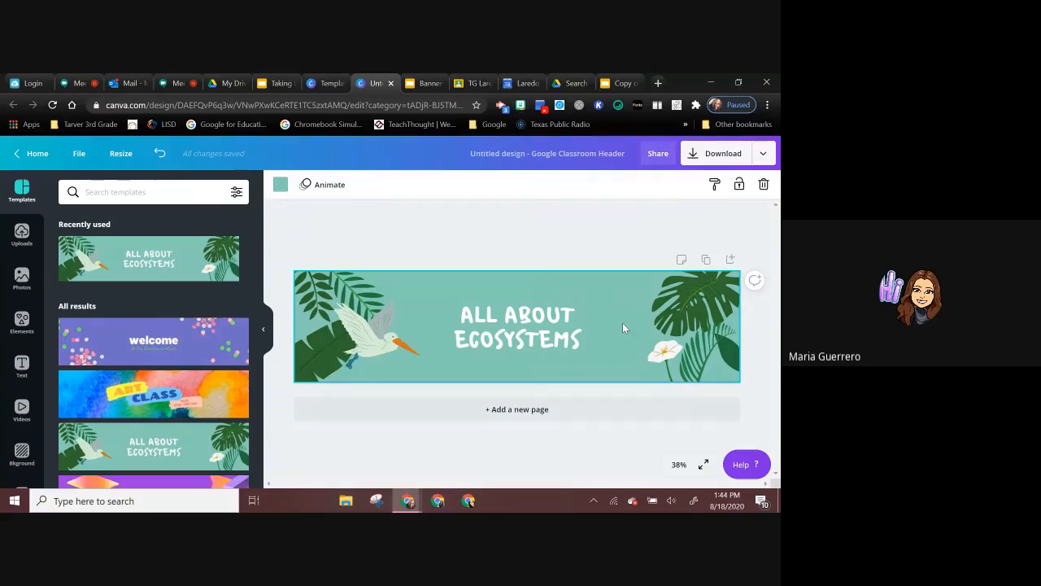
Step: Copy the I LOVE U Bitmoji, paste it into the header, enlarge it and place it between the title and the white flower
left_click(519, 106)
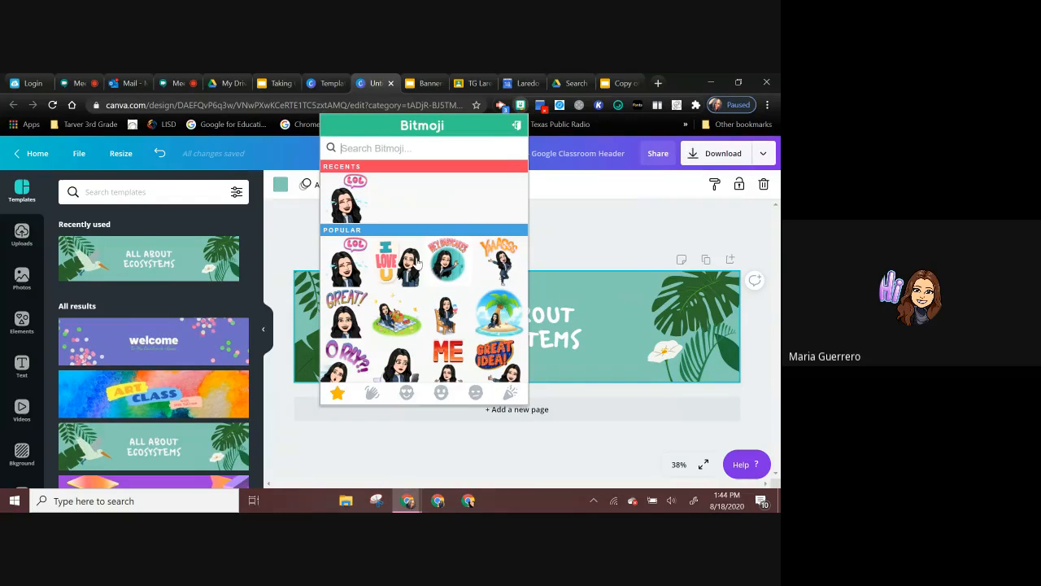
right_click(411, 268)
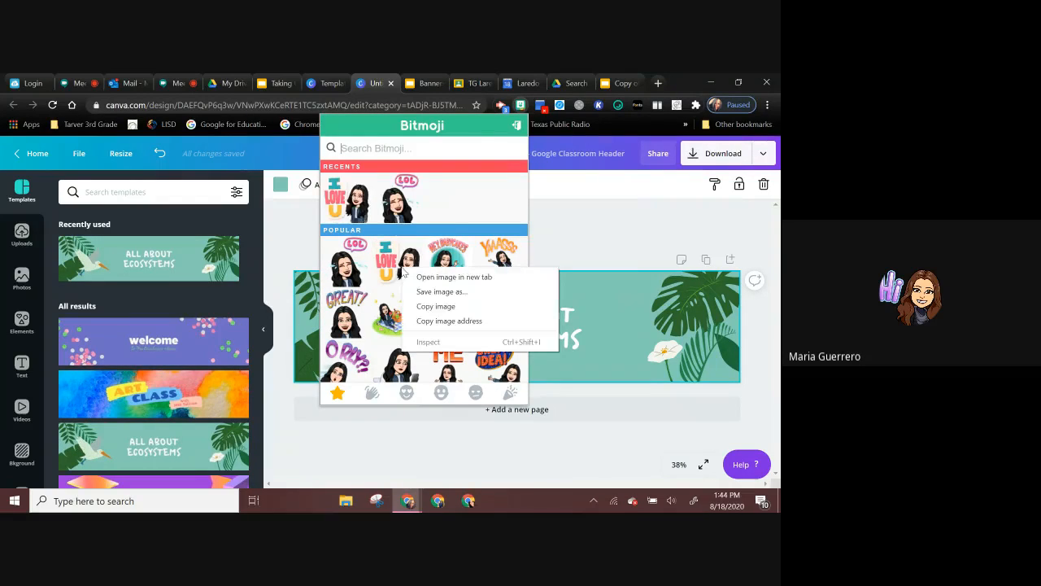
left_click(425, 313)
right_click(603, 359)
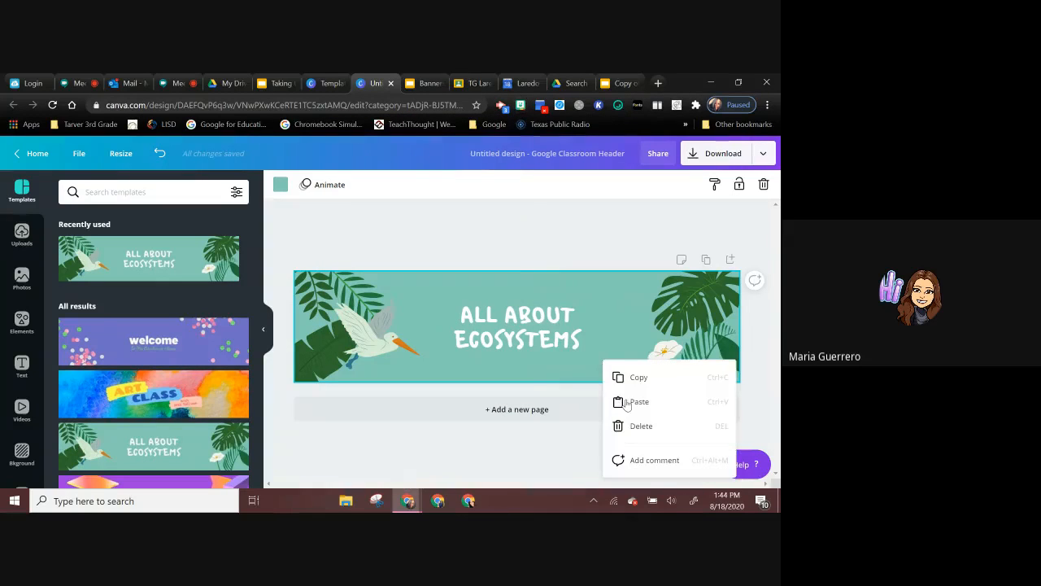
left_click(627, 402)
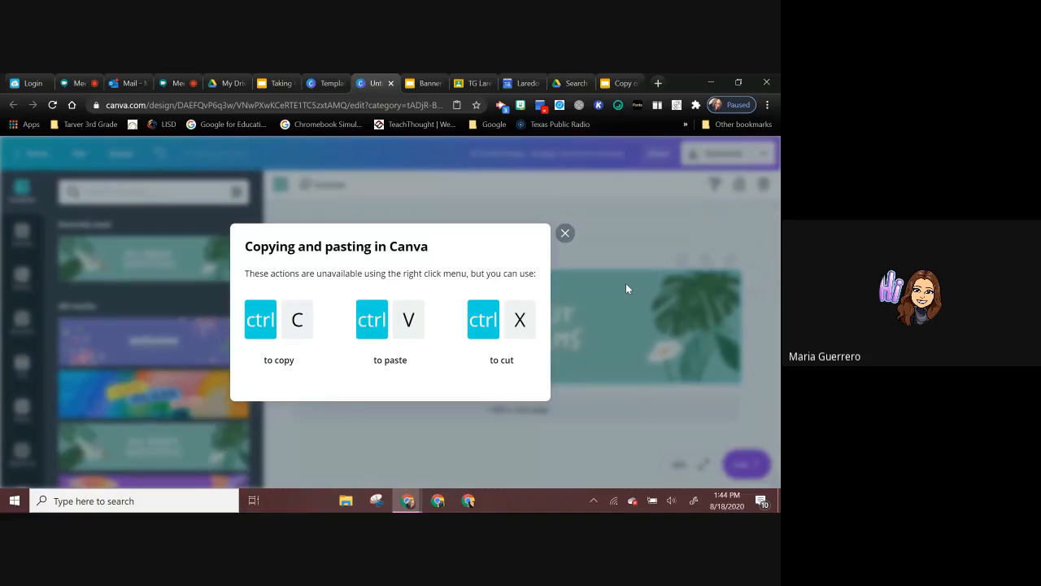
left_click(565, 234)
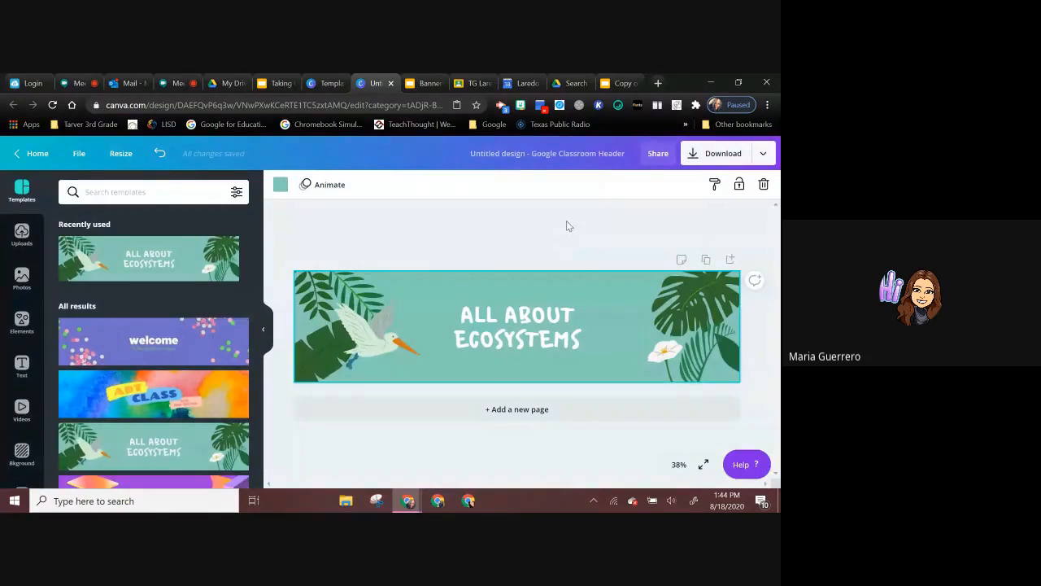
right_click(592, 303)
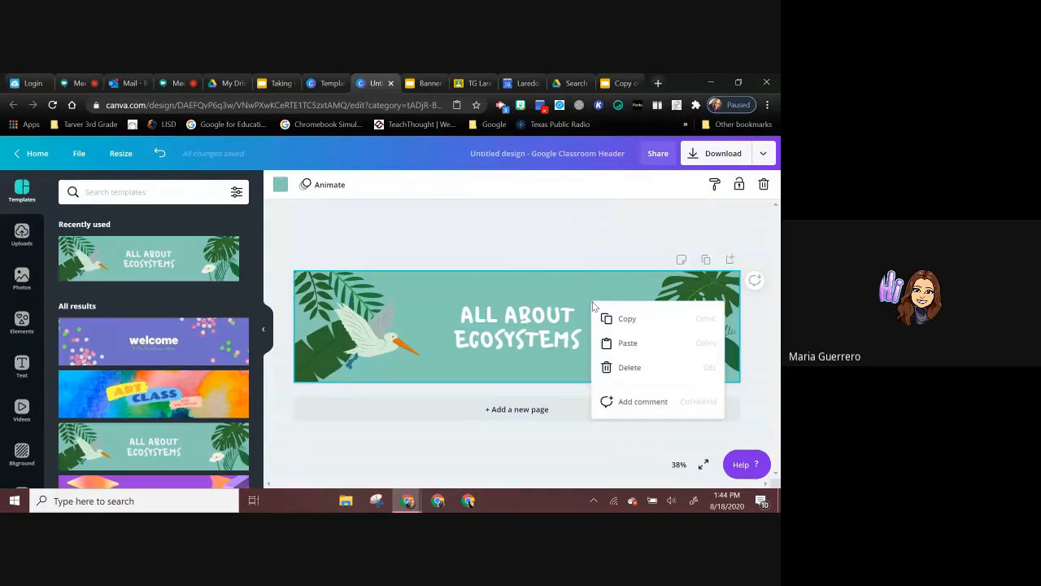
left_click(612, 345)
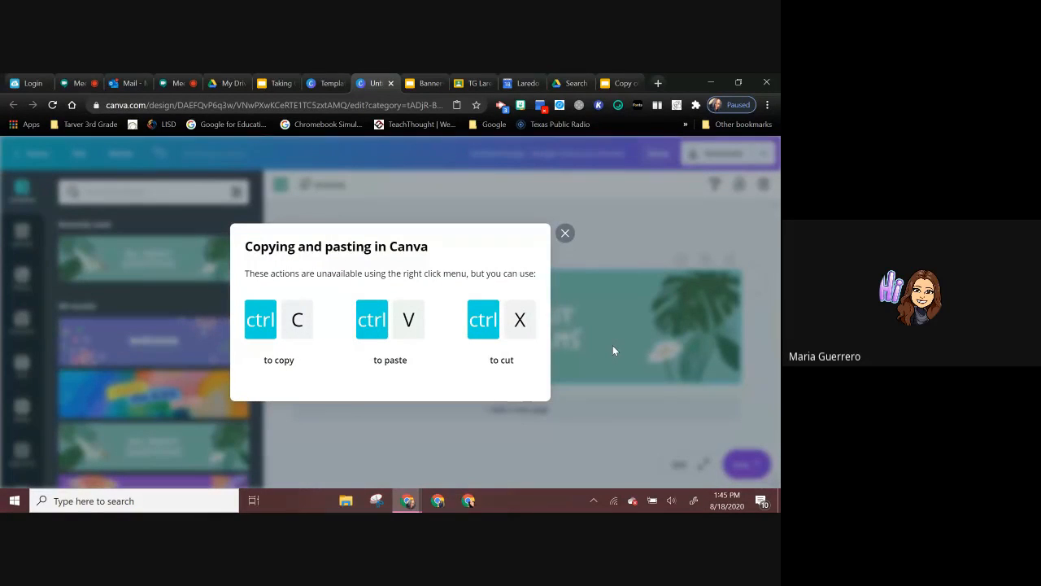
left_click(565, 234)
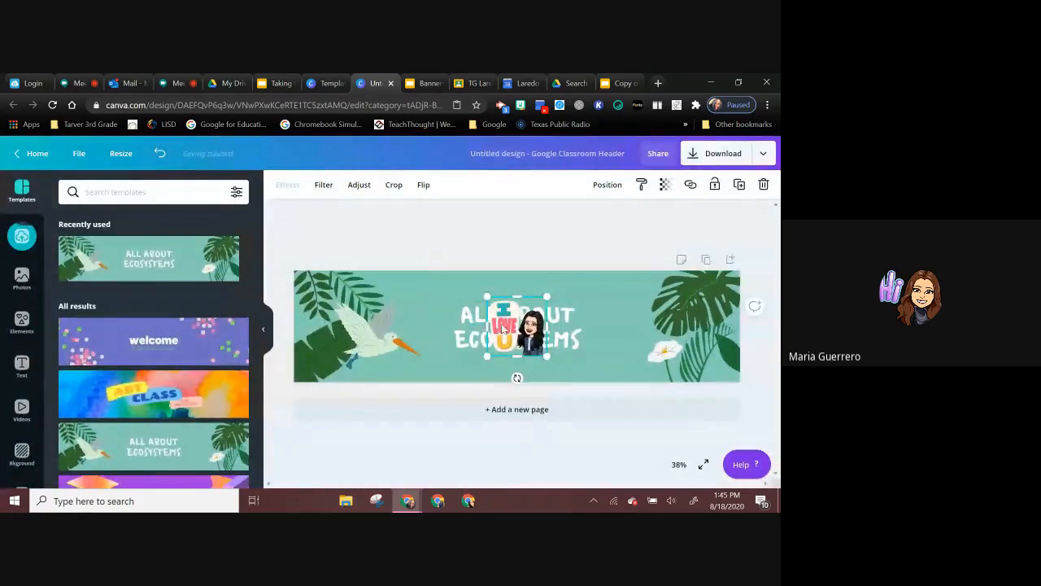
left_click_drag(512, 325, 692, 275)
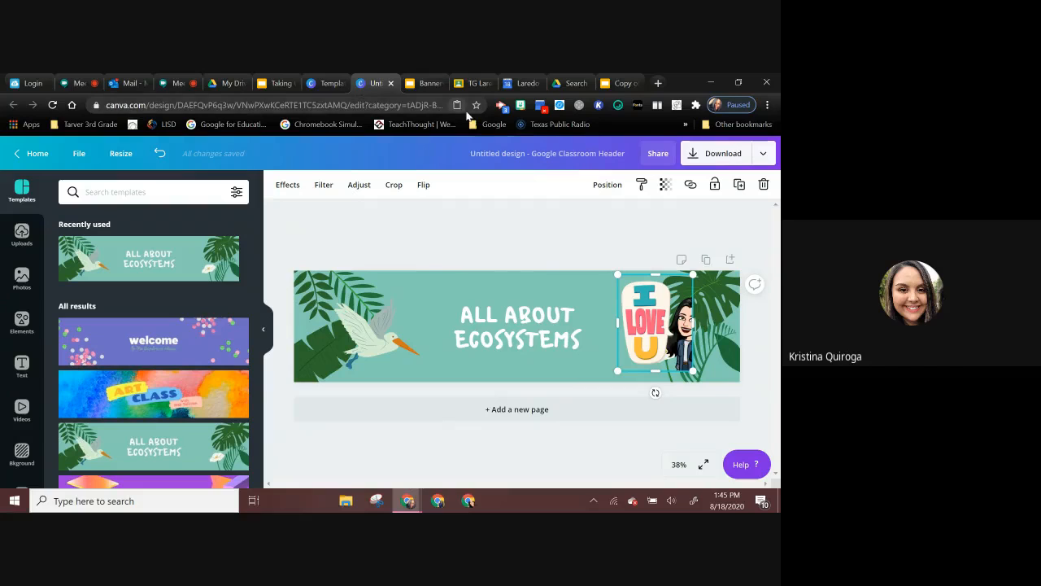
Step: Switch to Google Classroom, go to the class list and archive the Laredo ISD Secondary Google Classroom
left_click(465, 85)
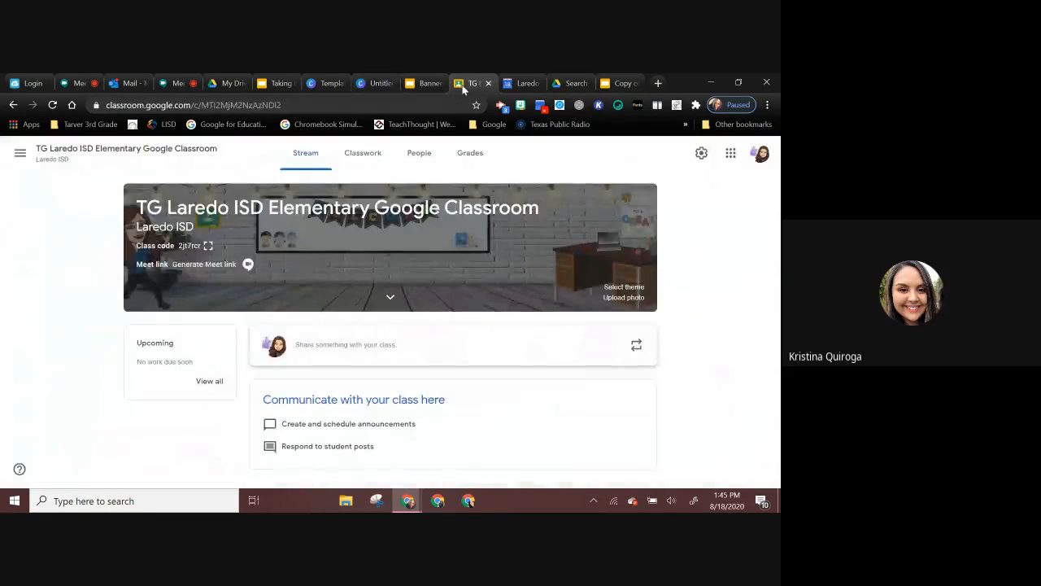
left_click(731, 154)
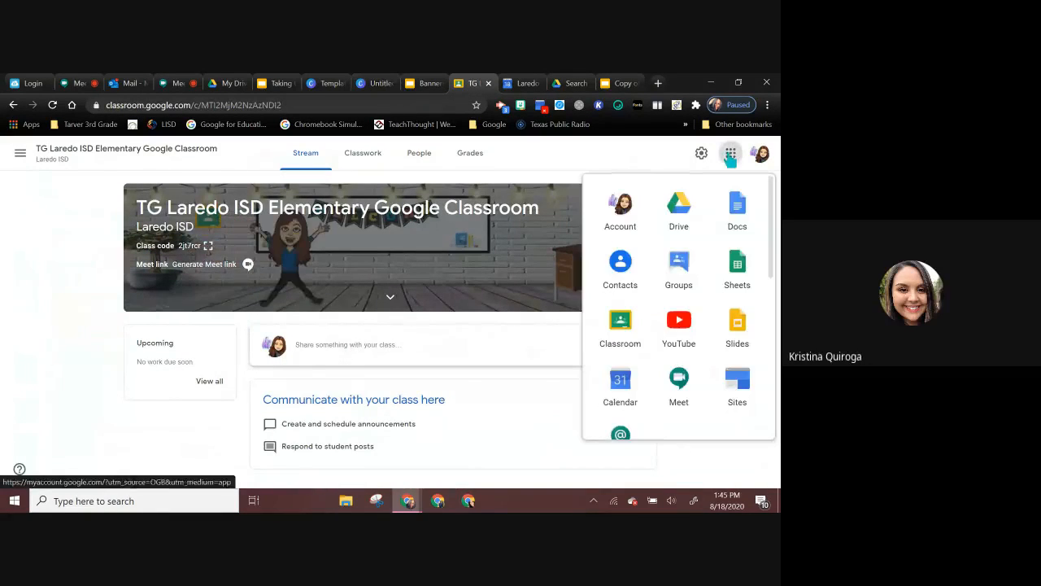
left_click(619, 335)
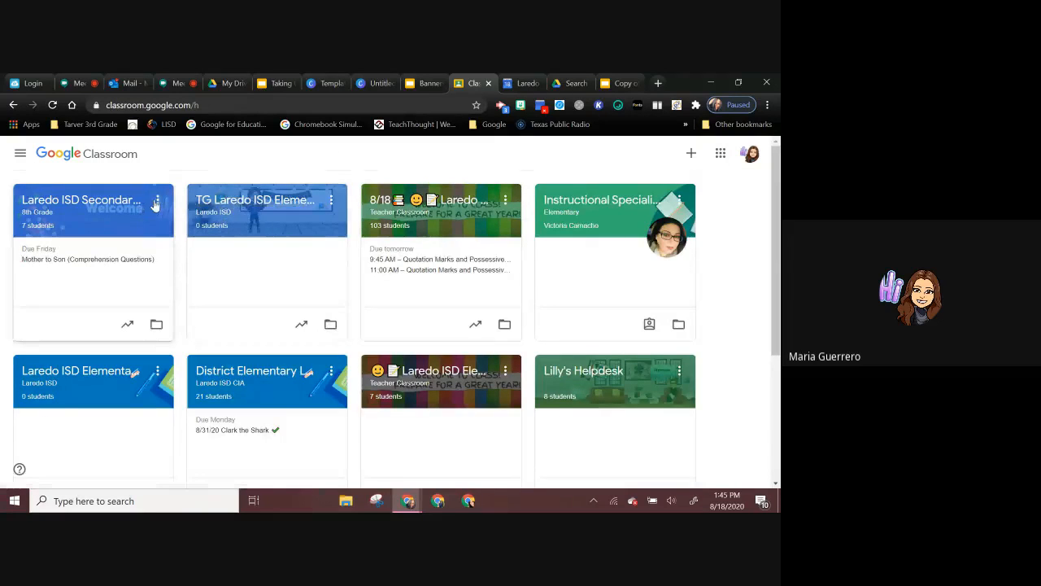
left_click(157, 200)
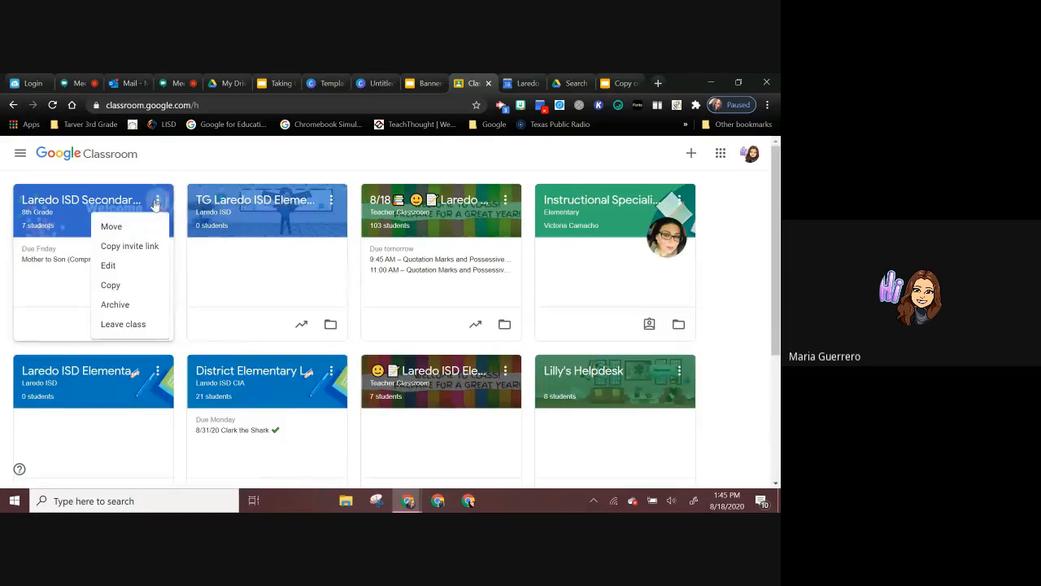
left_click(115, 312)
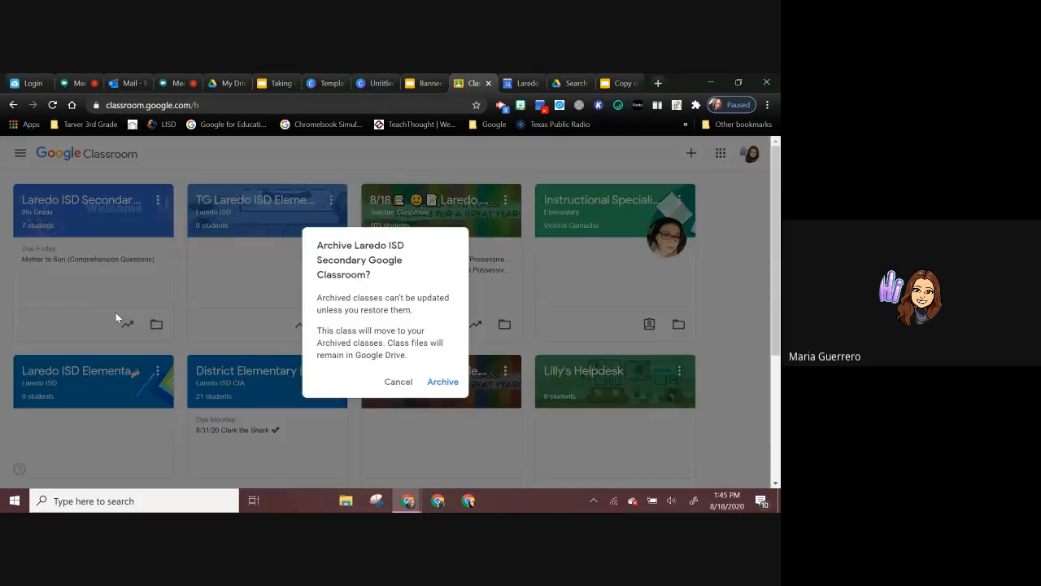
left_click(445, 382)
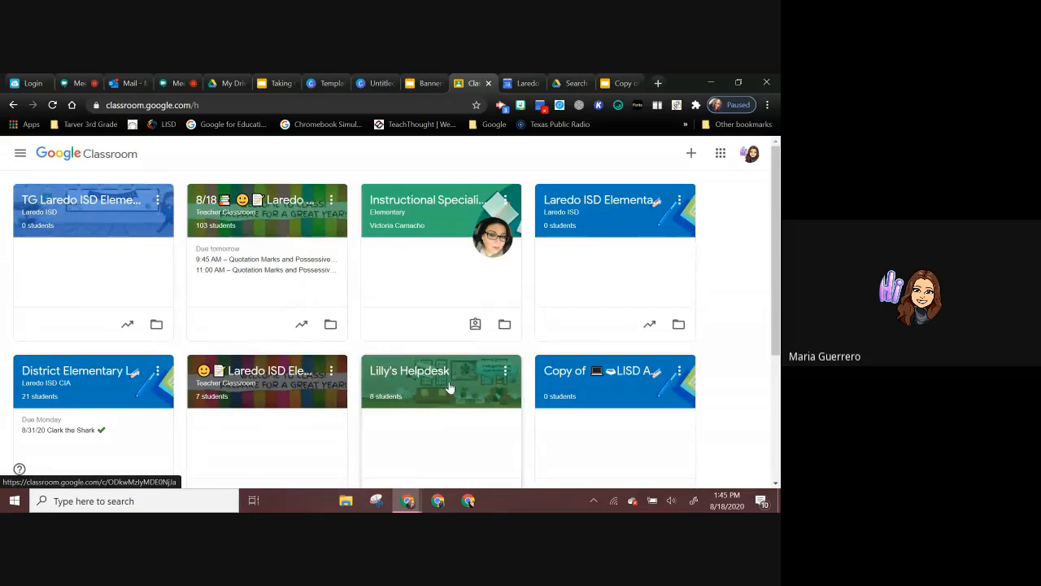
Step: Go to the archived classes and open the archived class copy with the cake, grapes and bow emojis in its title
left_click(19, 154)
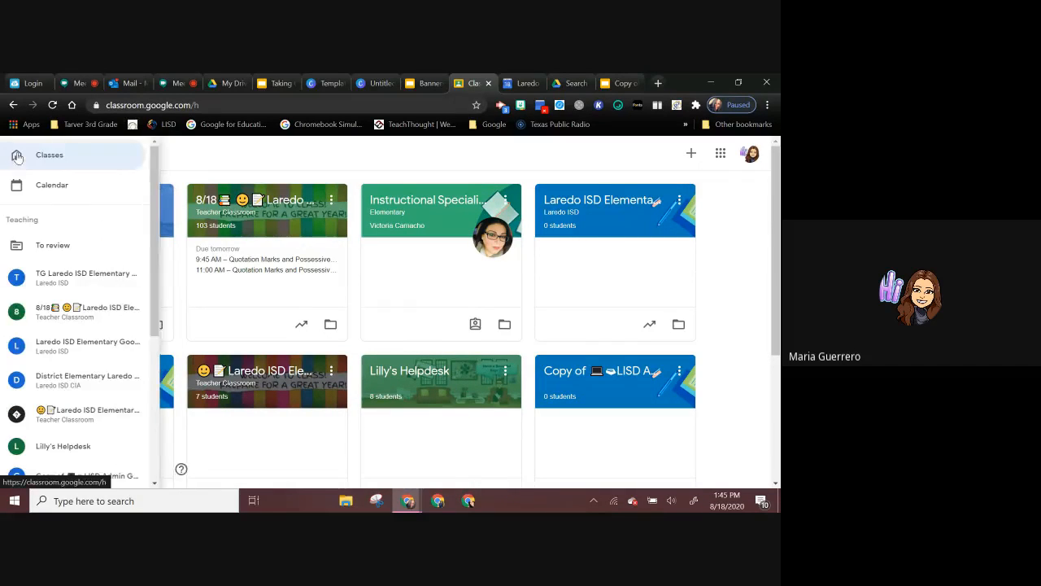
scroll(61, 366, "down", 5)
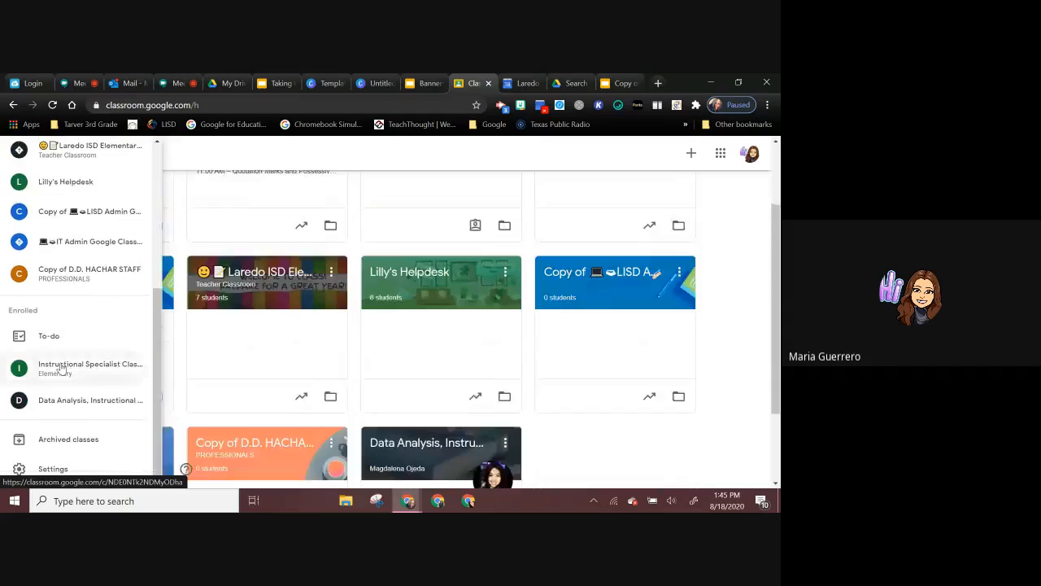
left_click(61, 439)
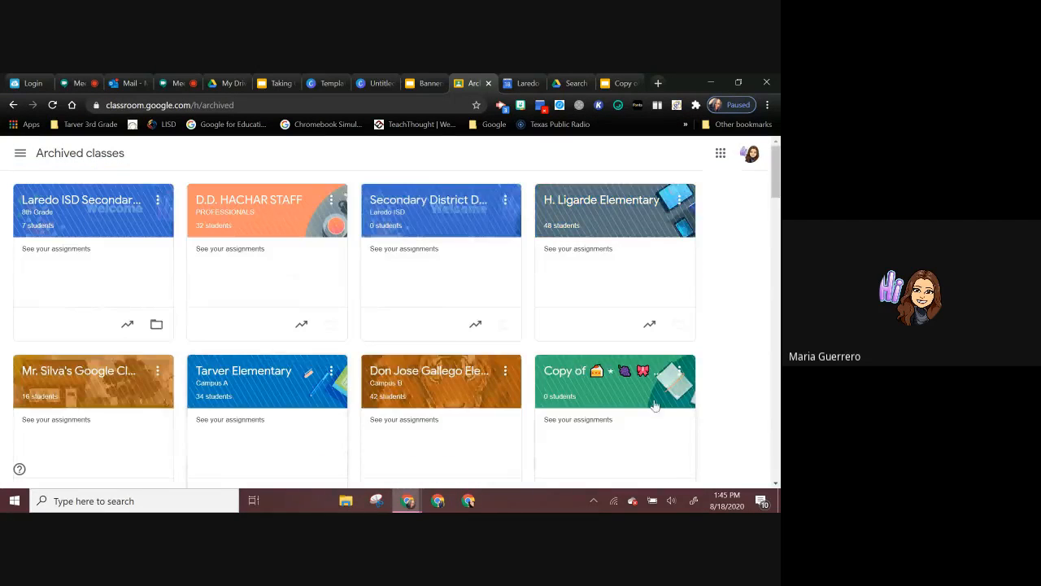
left_click(624, 376)
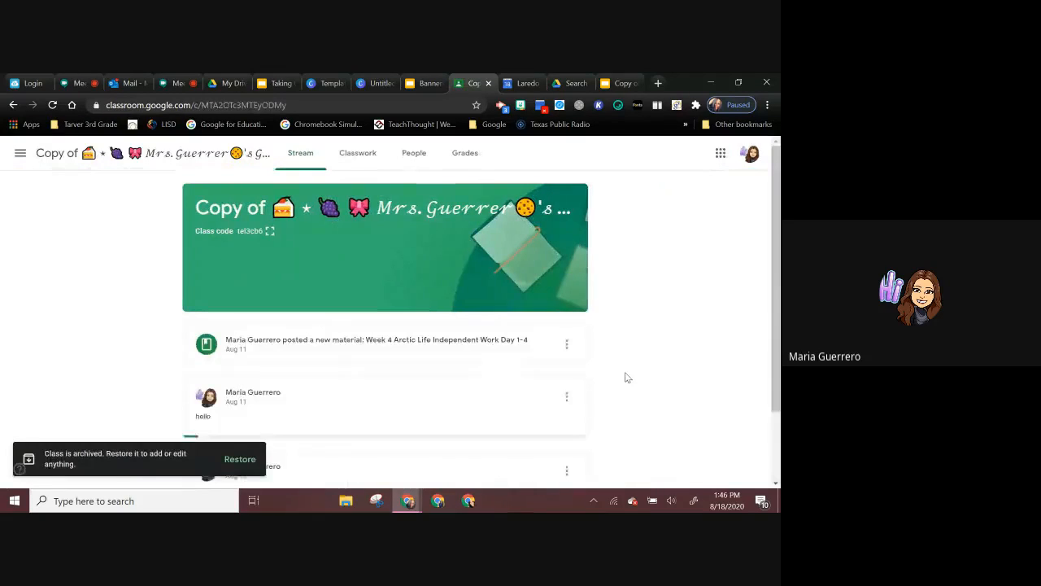
Step: Return to the Google Classroom class list and look through the active classes
left_click(721, 152)
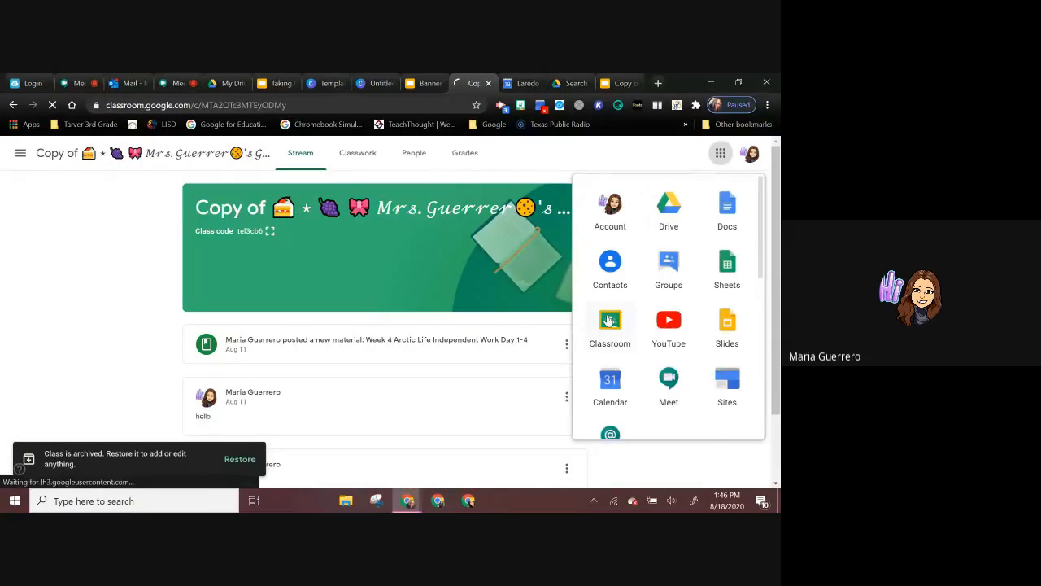
left_click(609, 322)
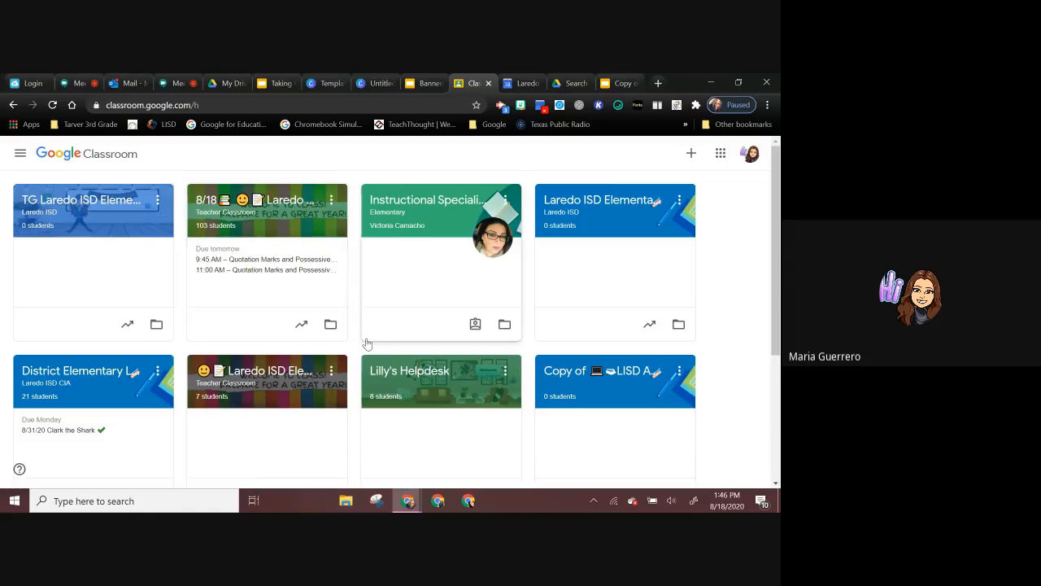
scroll(367, 344, "down", 3)
scroll(367, 344, "up", 3)
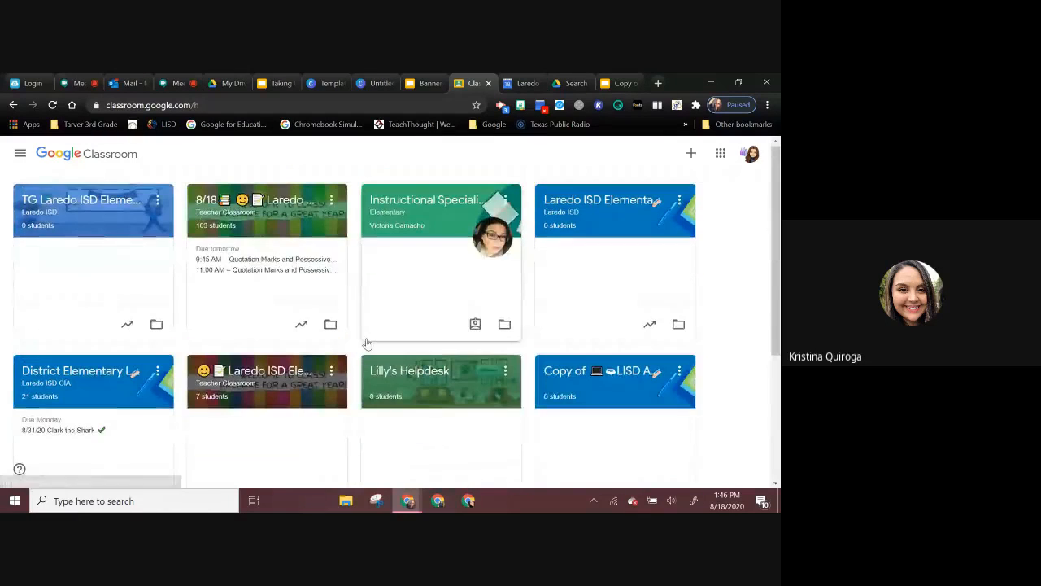
scroll(367, 344, "down", 2)
scroll(367, 343, "up", 1)
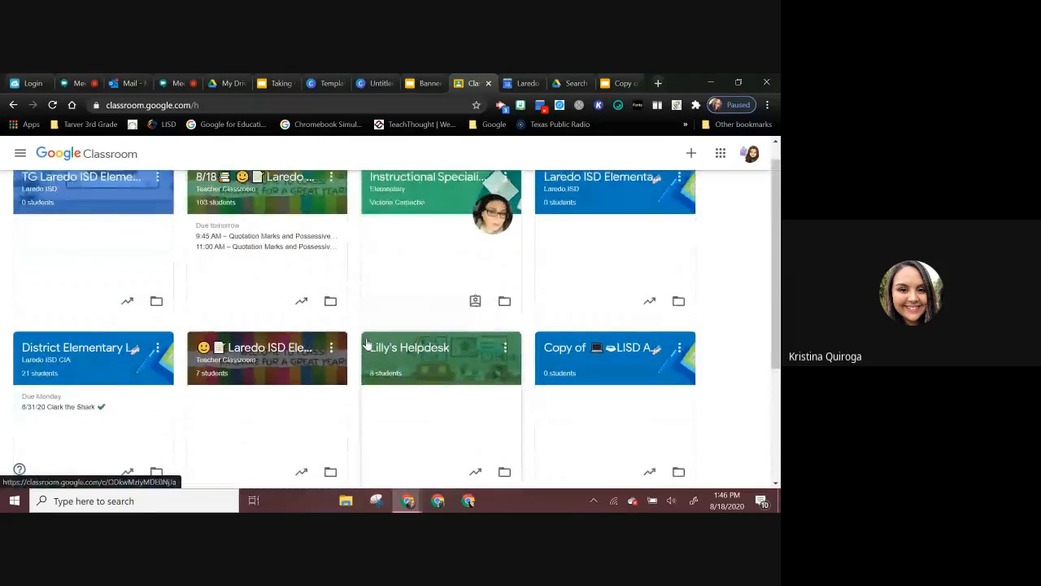
scroll(367, 343, "up", 1)
Step: Open the gradebook of the 8/18 Laredo ISD Elementary Google Classroom and review the student work for the Fractions assignment
left_click(275, 201)
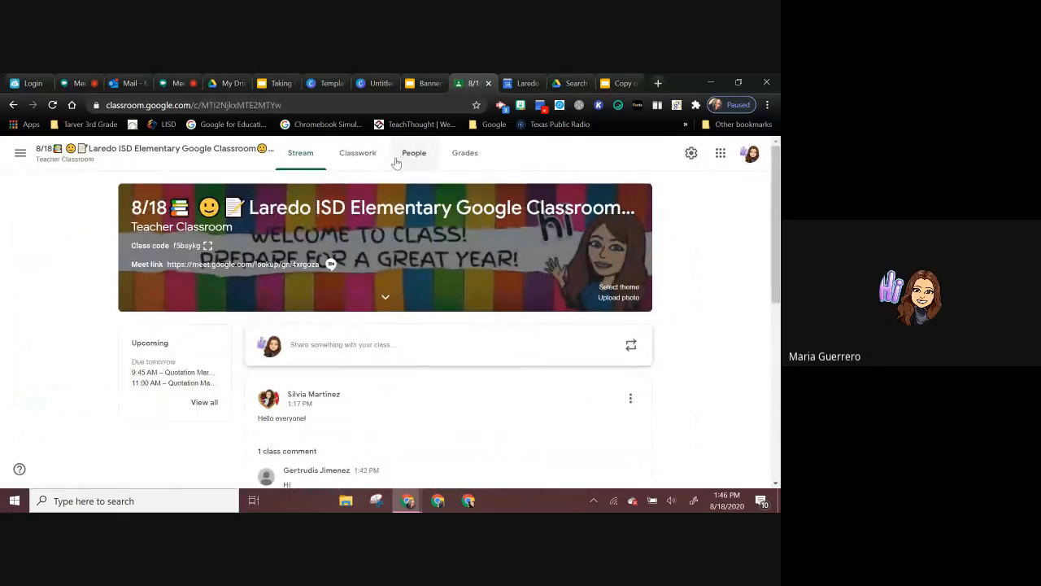
left_click(474, 158)
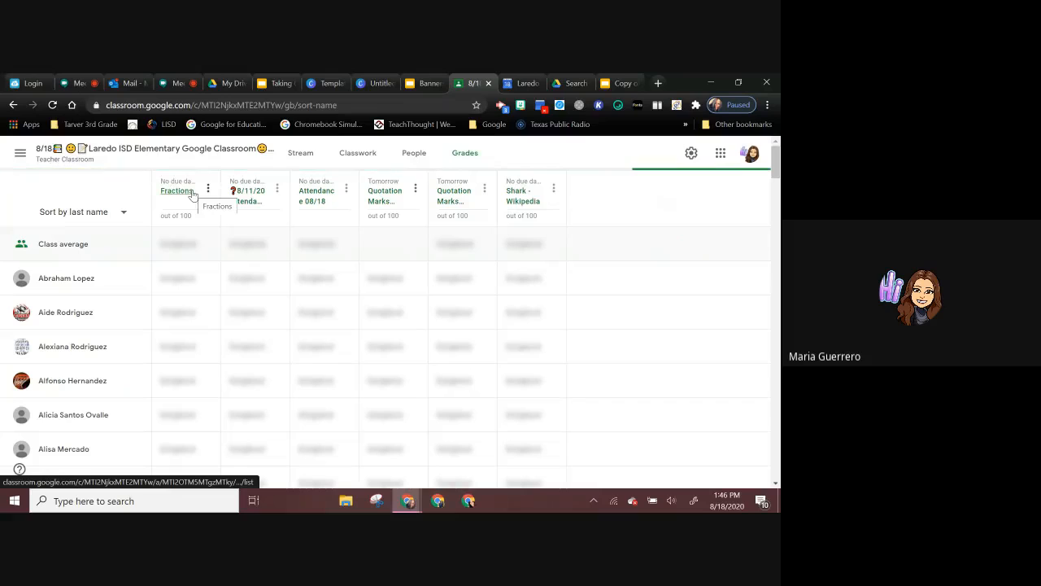
left_click(193, 193)
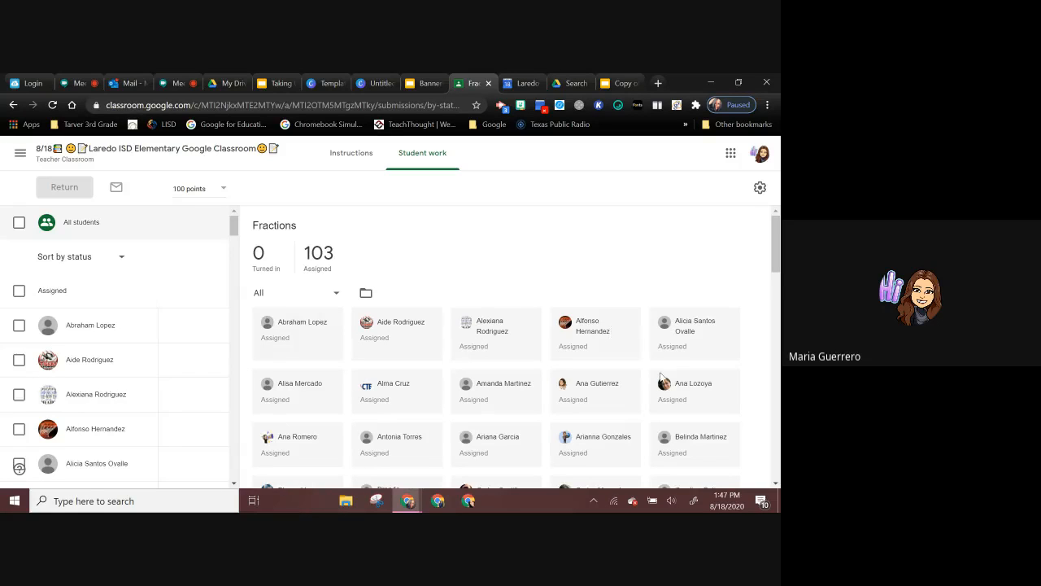
scroll(661, 372, "down", 1)
scroll(660, 372, "down", 1)
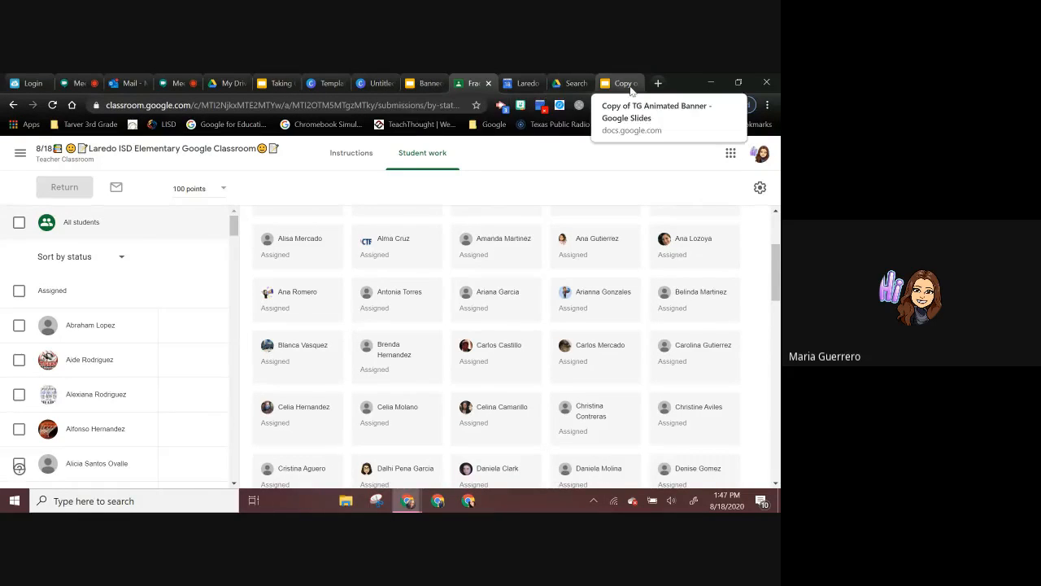
Step: Return to the slide presentation and advance from Personalizing a Google Classroom to the Useful Chrome Extensions slide
left_click(276, 83)
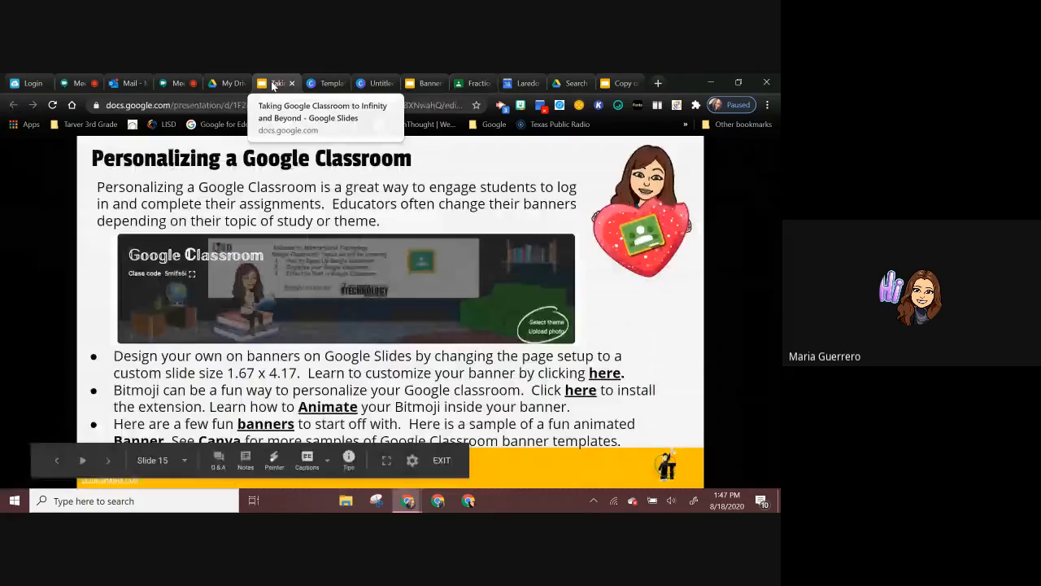
left_click(392, 271)
left_click(391, 271)
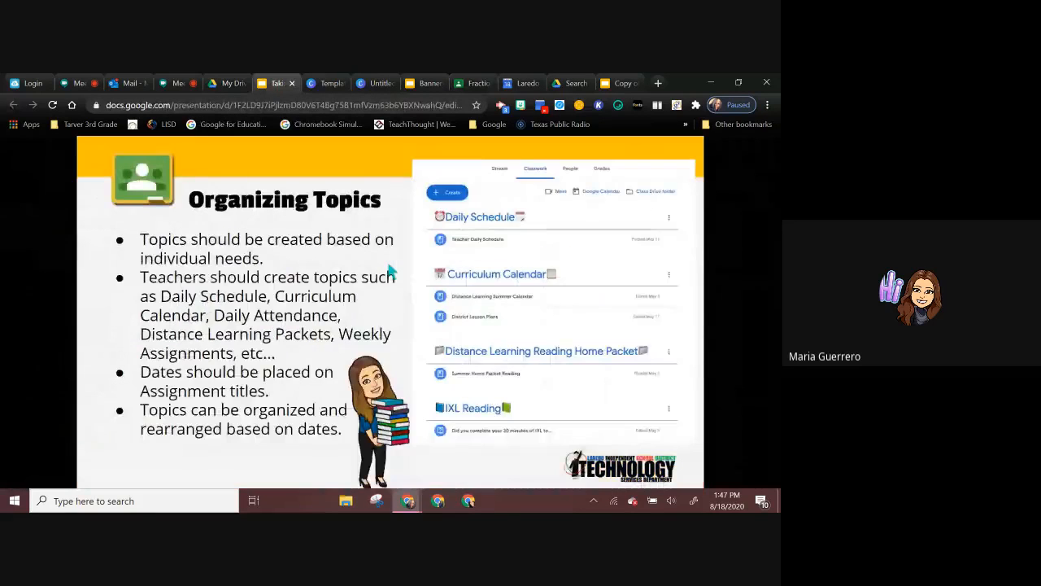
left_click(392, 271)
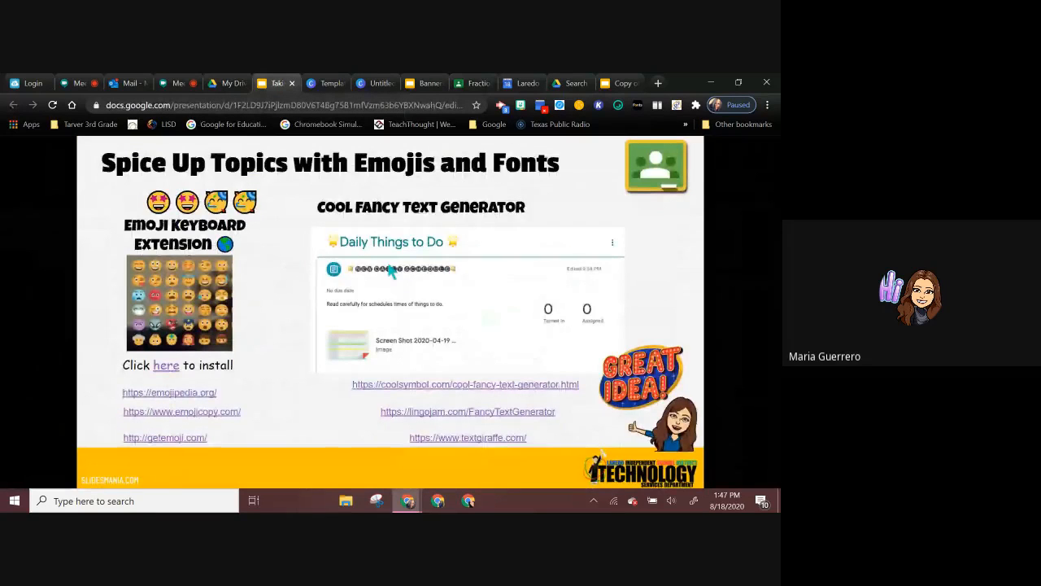
left_click(391, 271)
left_click(392, 271)
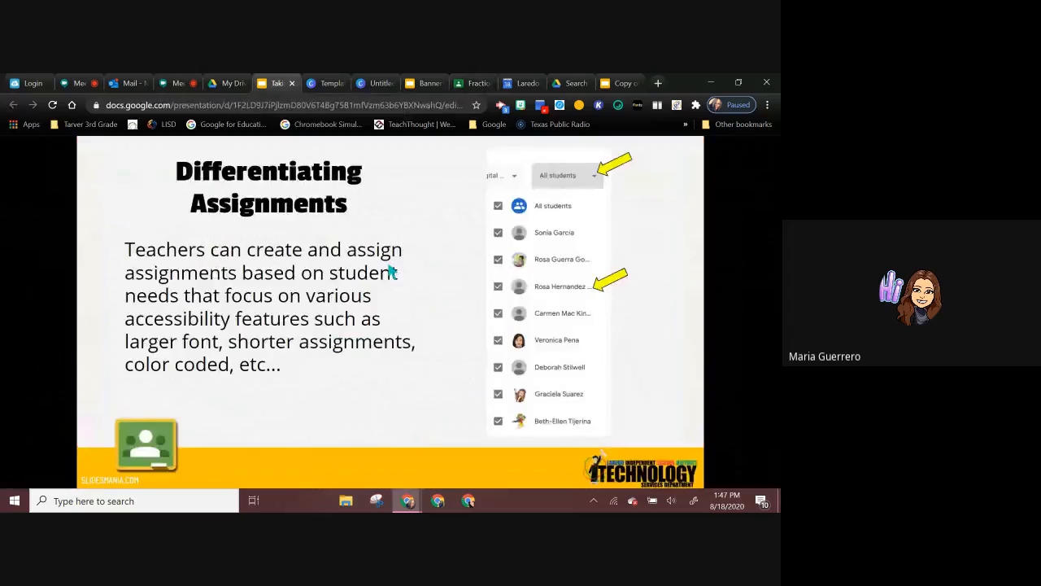
left_click(391, 271)
left_click(391, 270)
left_click(391, 271)
left_click(391, 271)
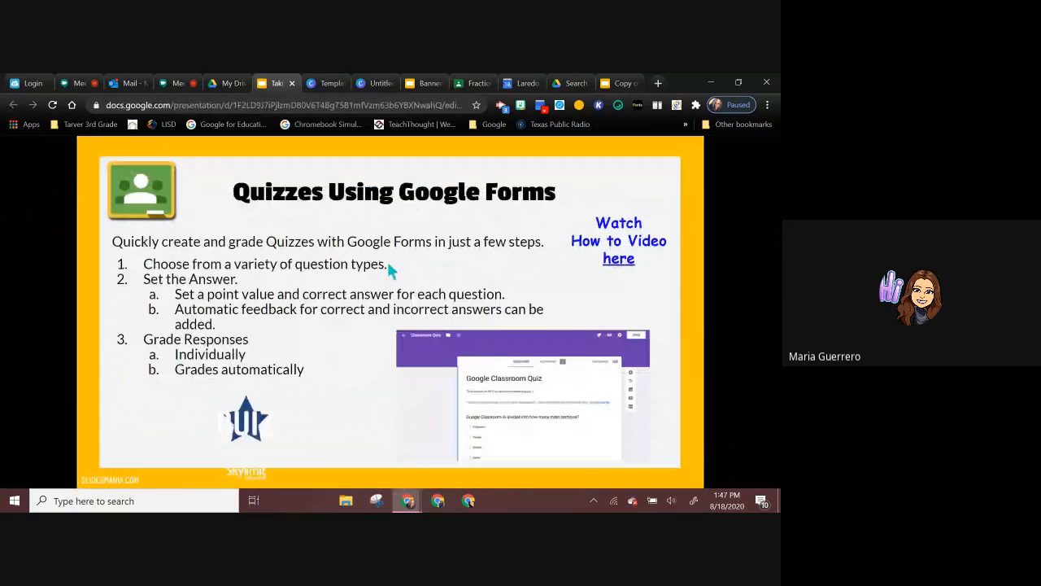
left_click(391, 271)
left_click(390, 271)
left_click(390, 271)
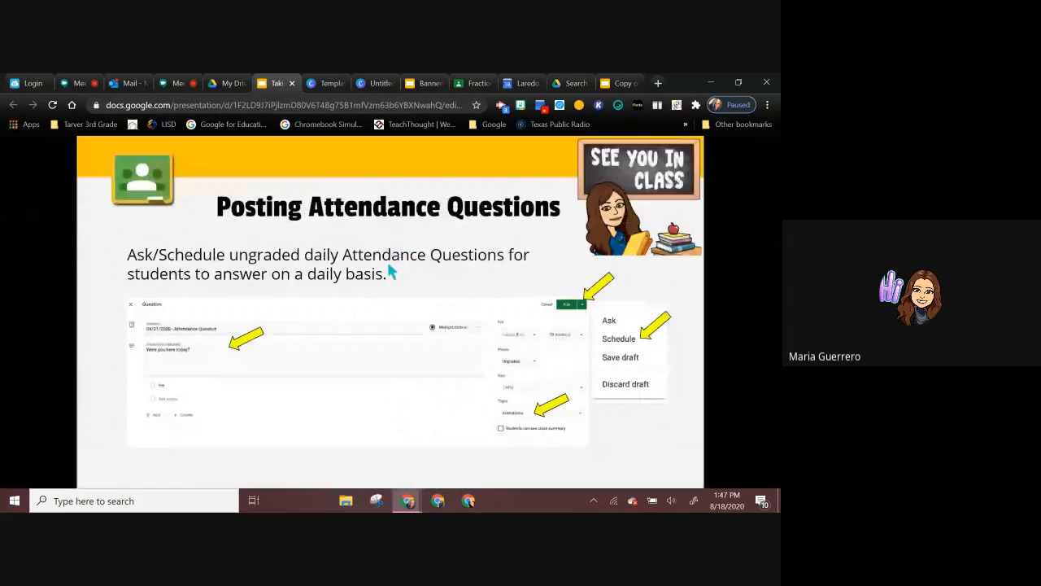
left_click(391, 271)
left_click(390, 271)
left_click(390, 271)
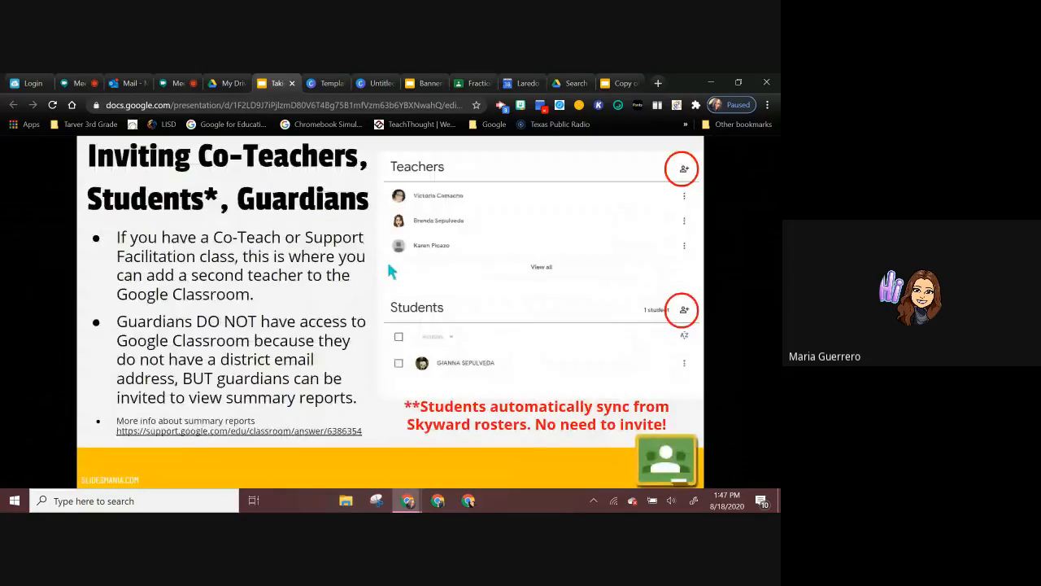
left_click(390, 271)
left_click(391, 271)
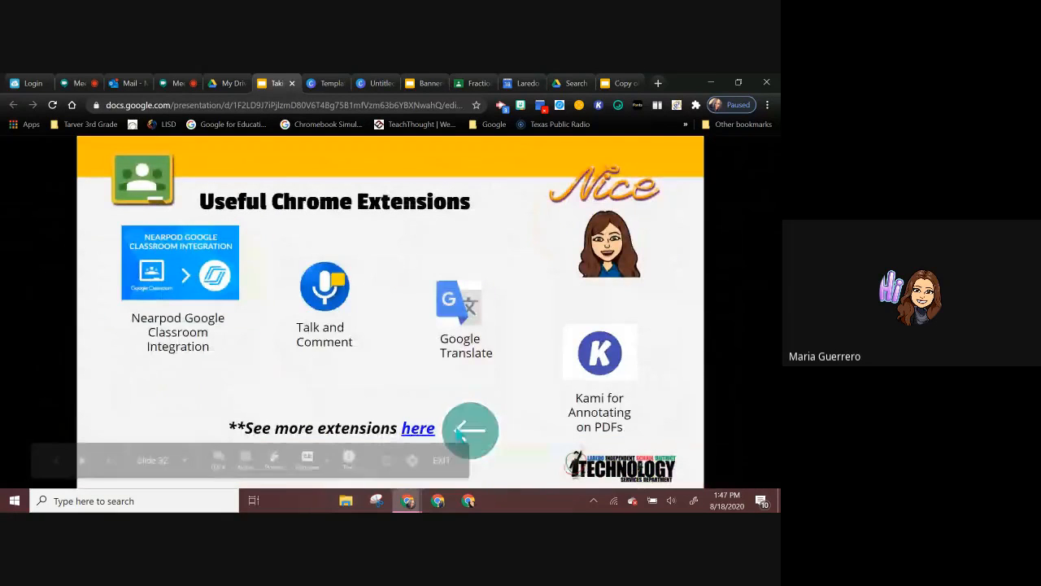
Step: Follow the slide's link to the Chrome Extensions document, dismiss the Grammarly sign-up offer and view the Google Meets extensions
left_click(419, 428)
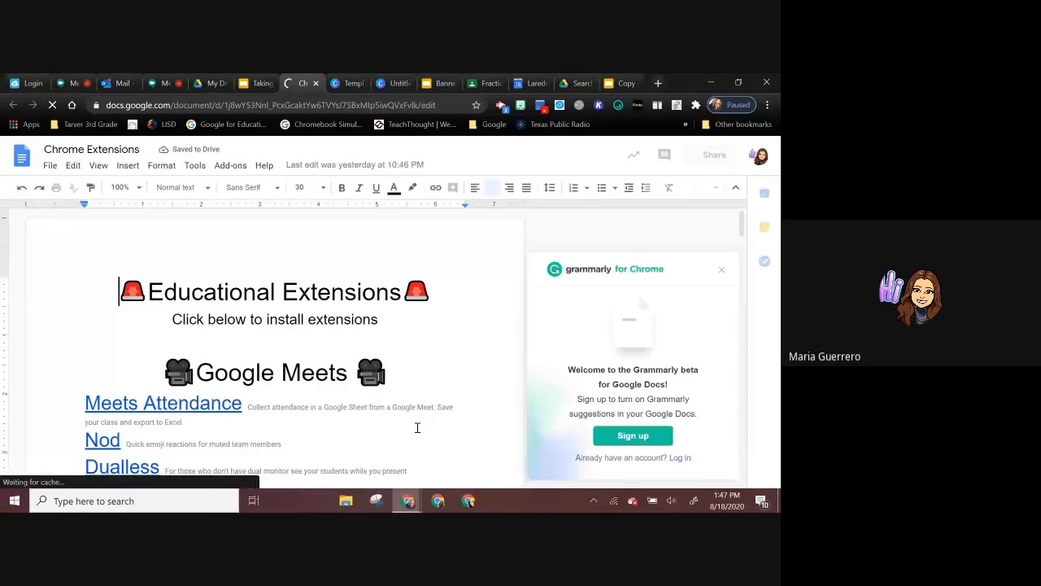
left_click(721, 272)
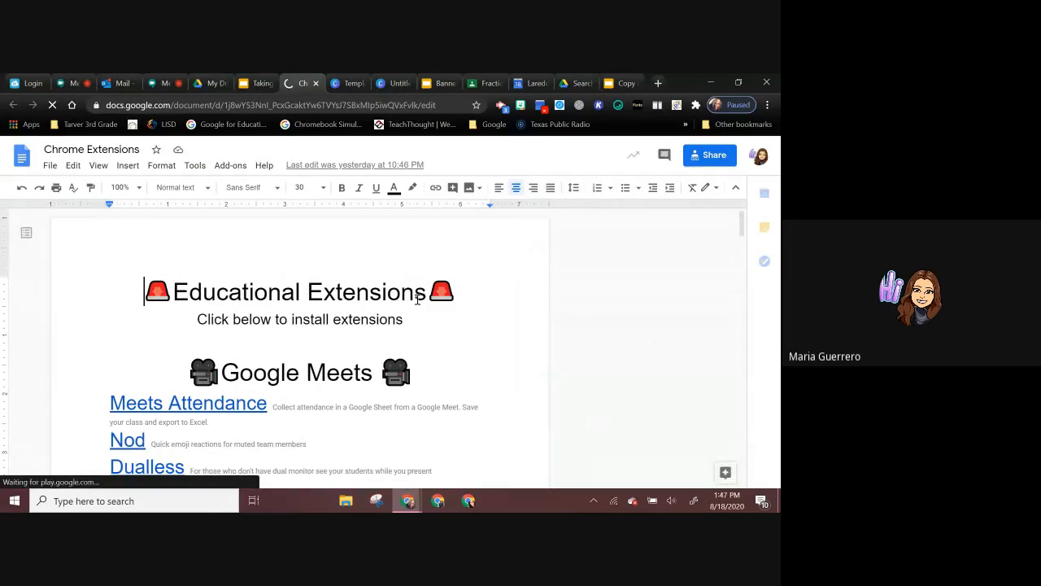
scroll(415, 297, "down", 1)
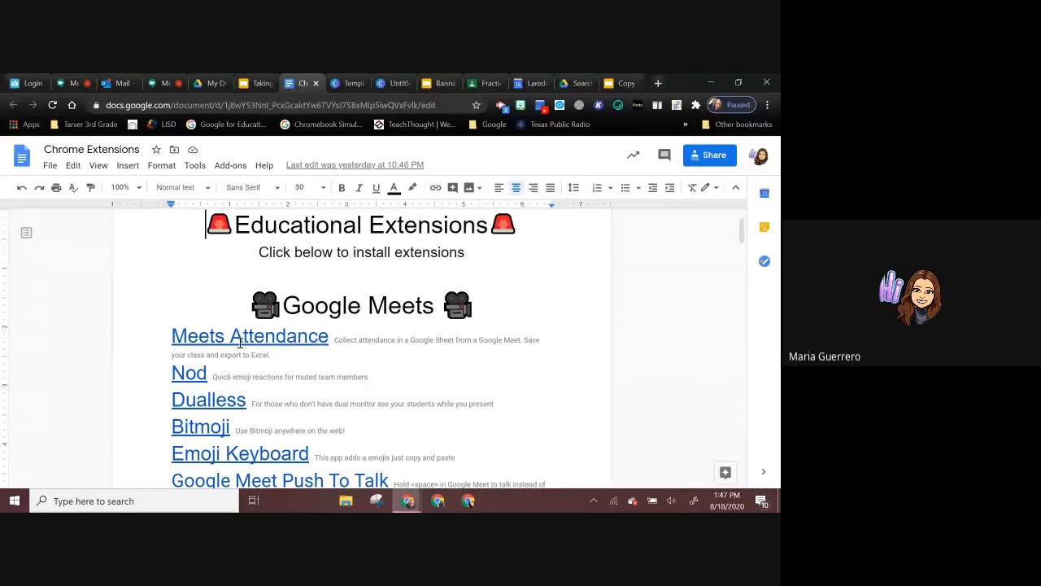
Step: Follow the document's Meets Attendance link to the Chrome Web Store and examine the Google Meet Attendance extension's overview and preview images
left_click(241, 337)
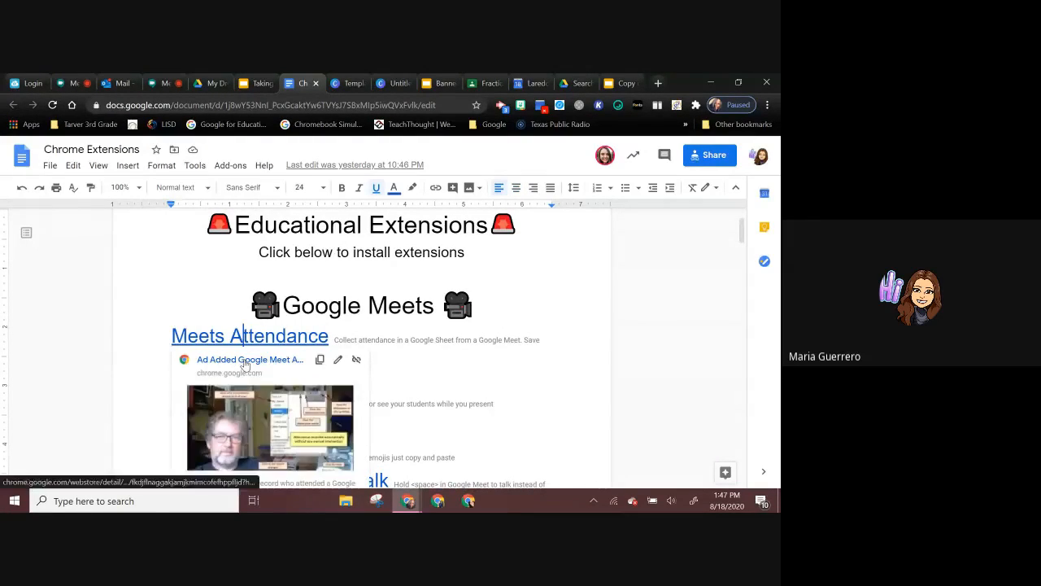
left_click(245, 361)
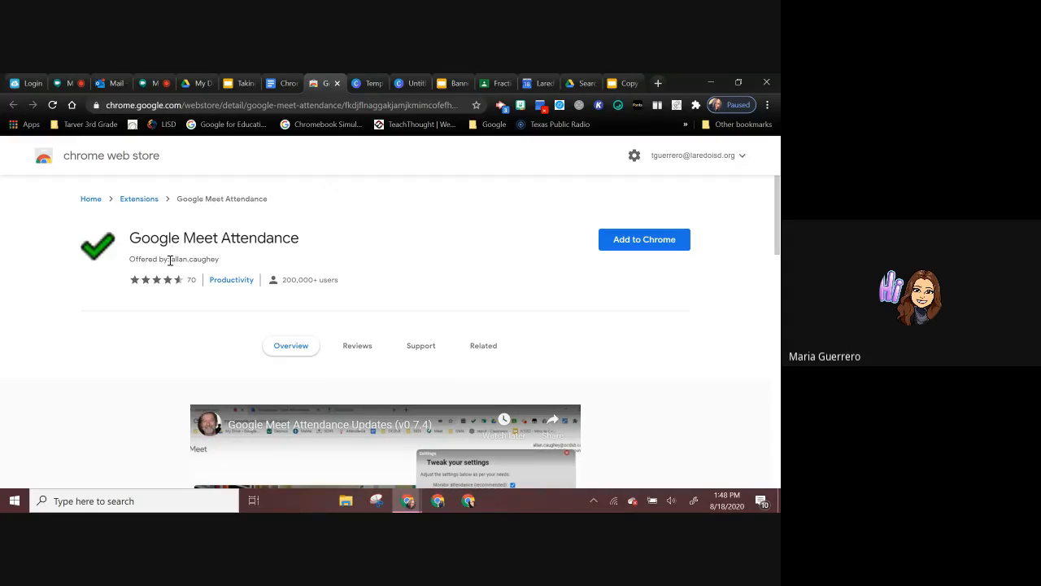
scroll(245, 335, "down", 3)
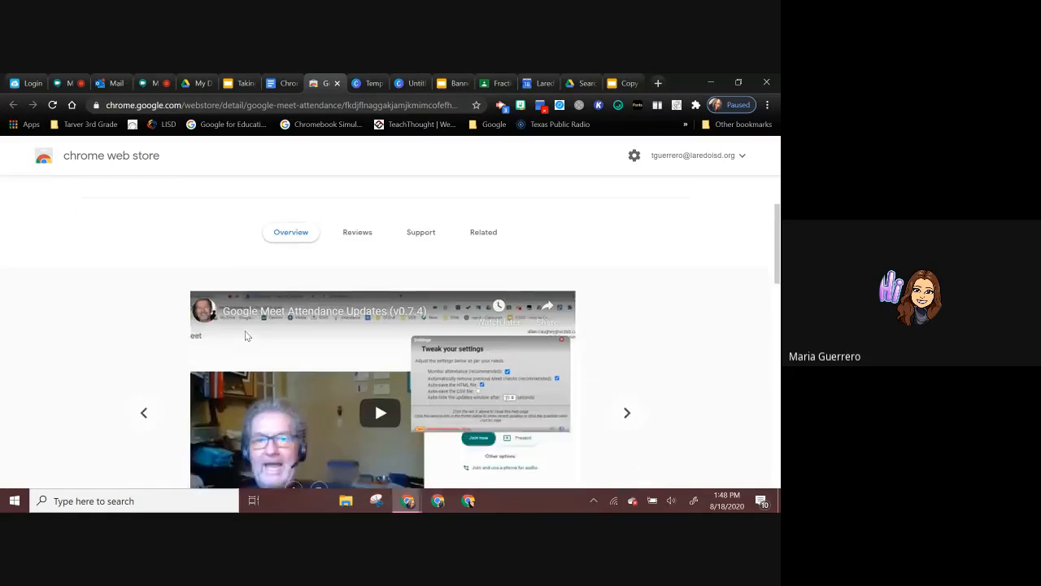
scroll(245, 335, "down", 1)
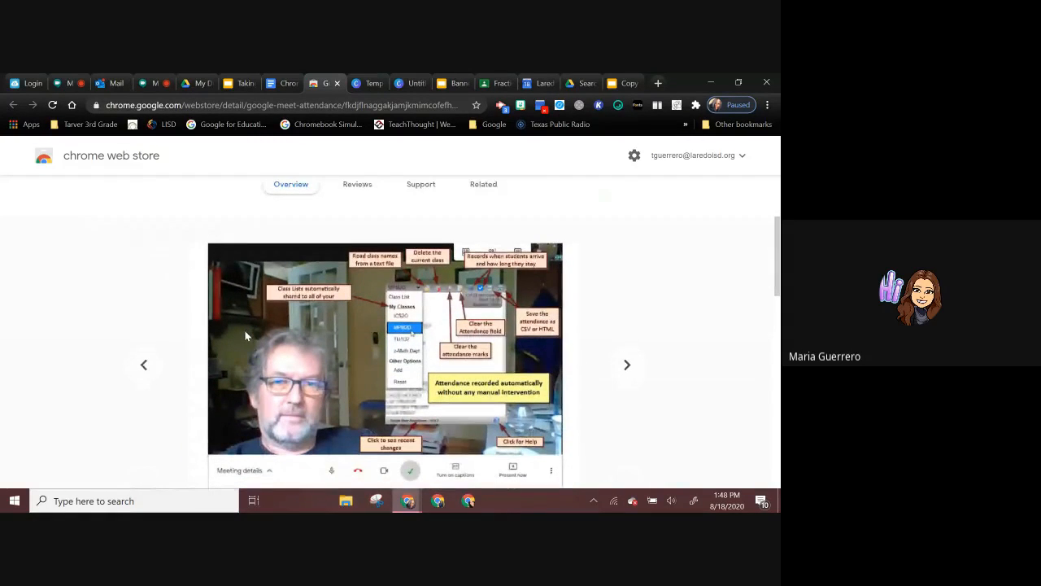
scroll(245, 334, "up", 3)
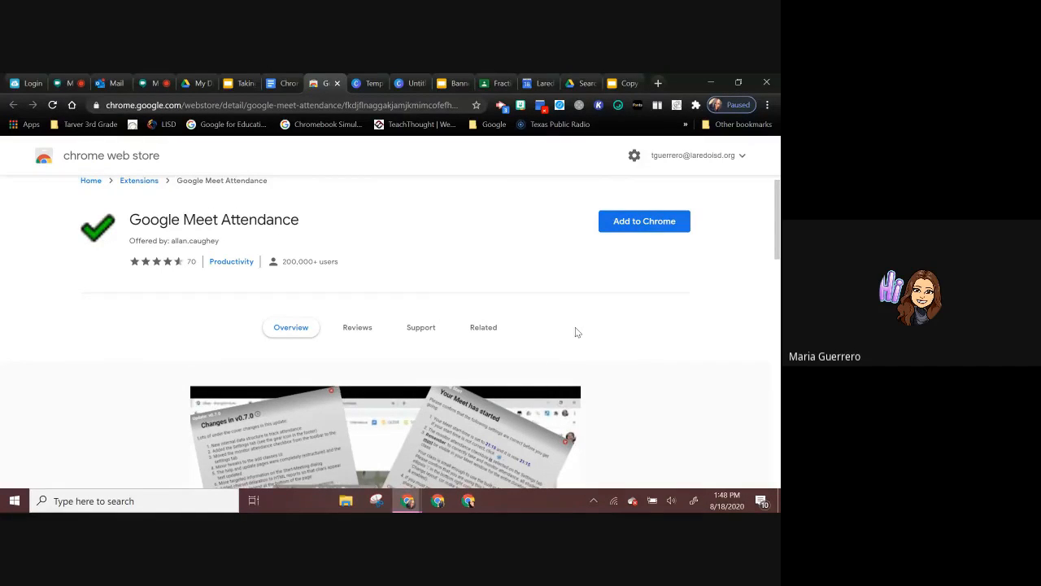
scroll(575, 329, "down", 1)
scroll(575, 330, "down", 1)
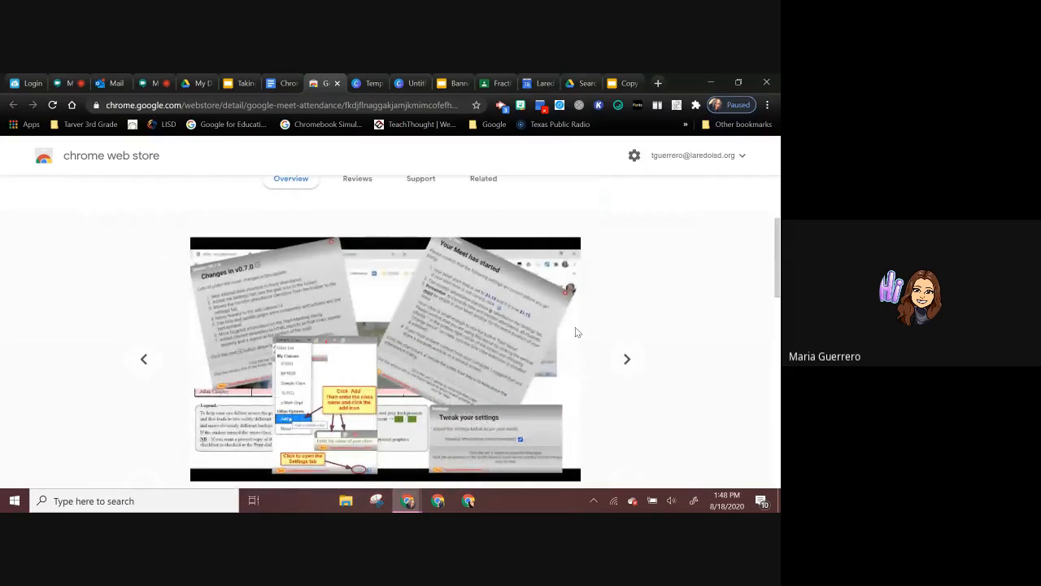
Step: Return to the Chrome Extensions document and follow its Nod link to the Nod - Reactions for Google Meet page in the Chrome Web Store
left_click(276, 83)
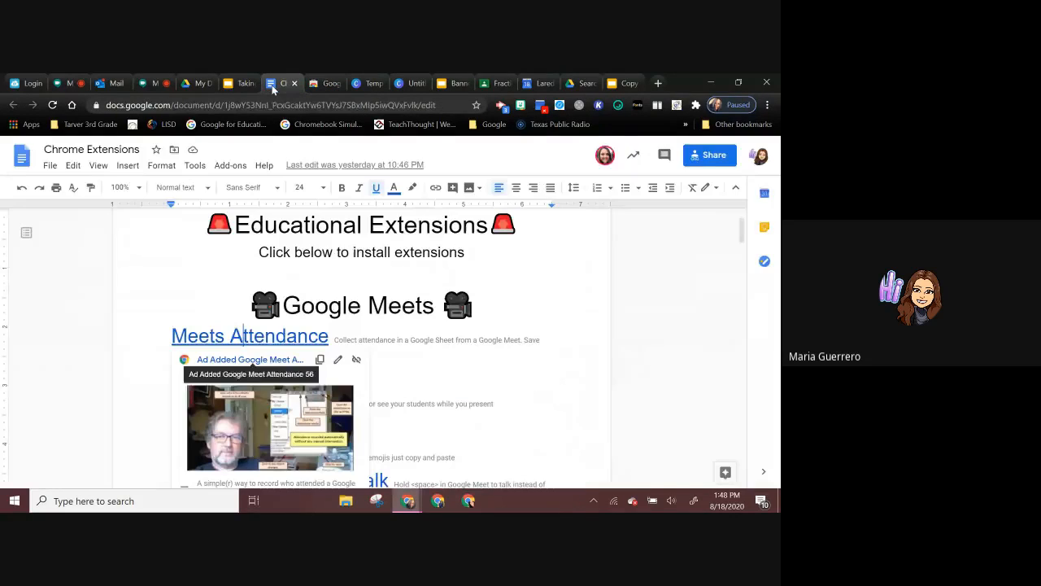
left_click(546, 378)
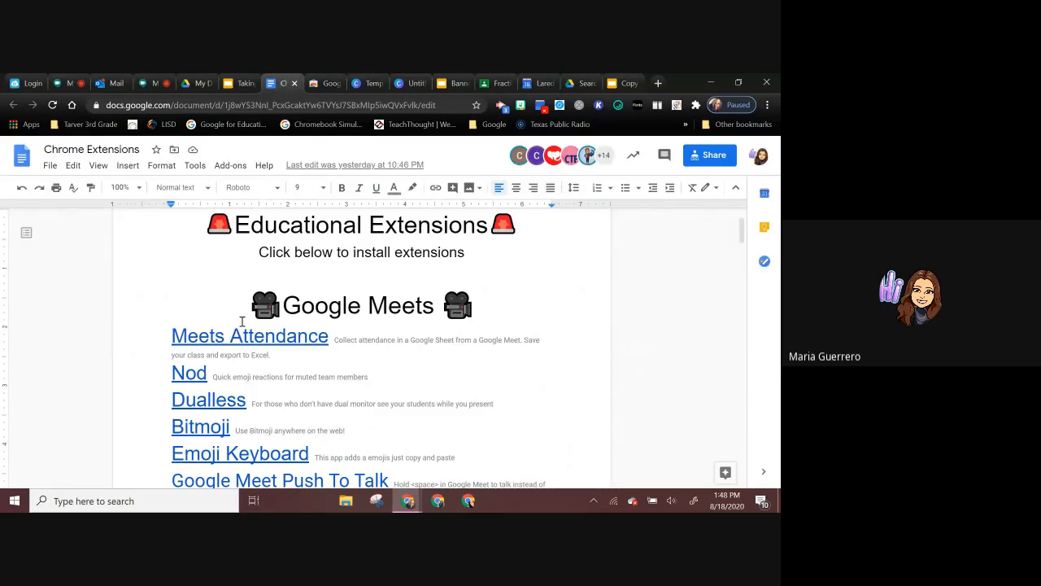
scroll(267, 371, "down", 1)
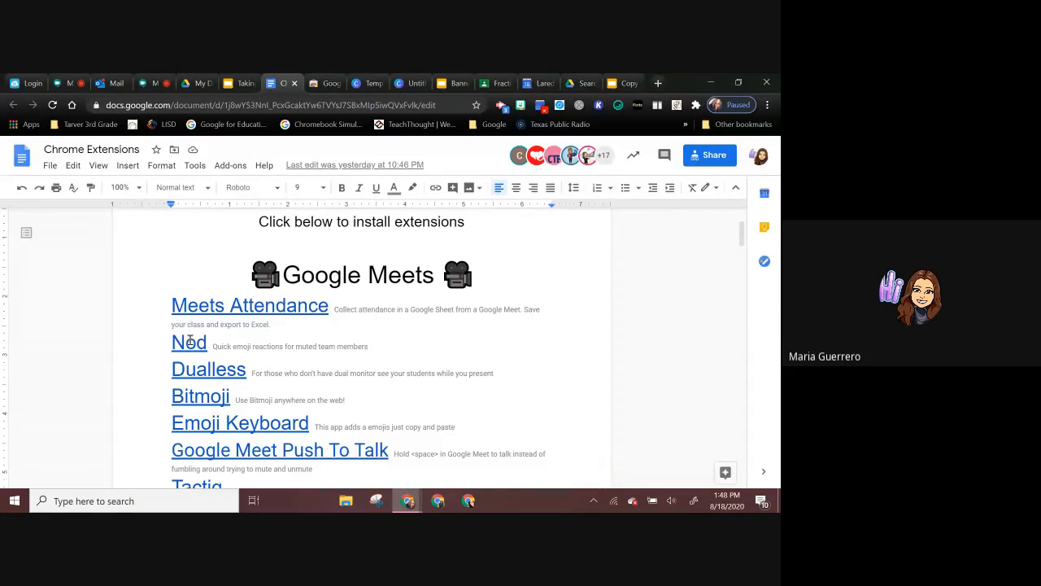
left_click(188, 340)
left_click(244, 367)
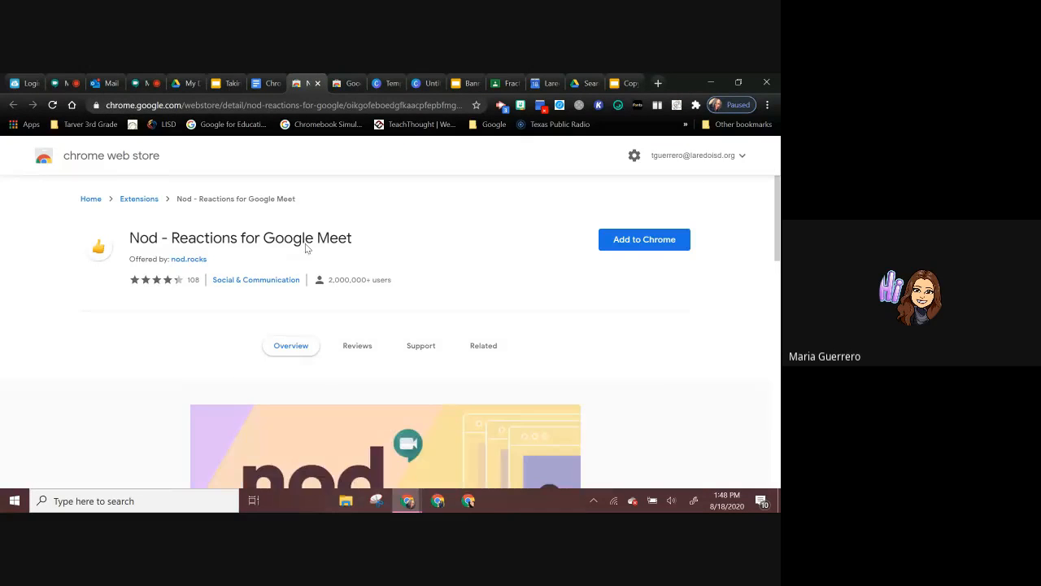
scroll(298, 238, "down", 1)
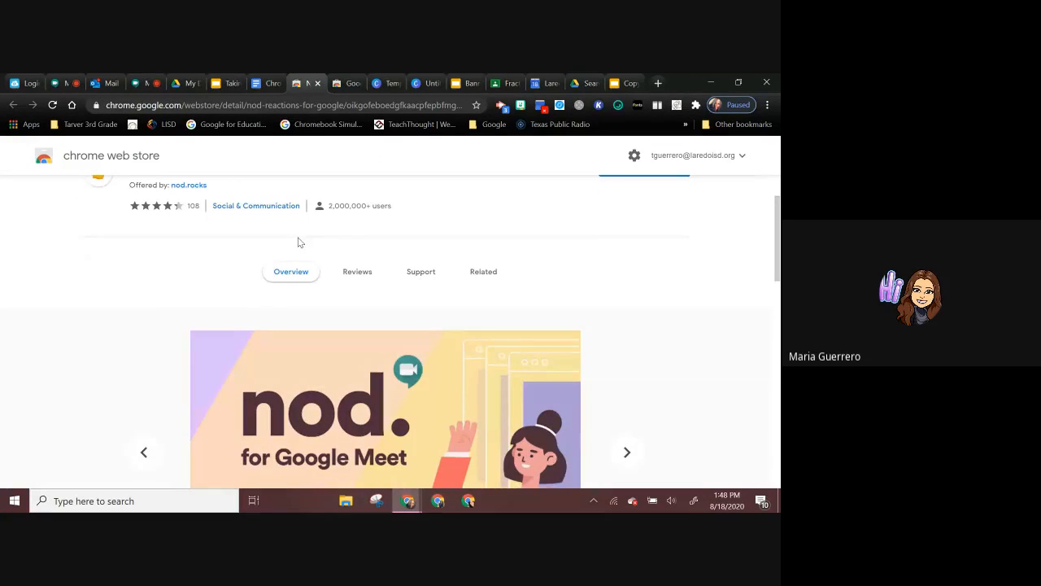
Step: Look at the ongoing Google Meet call, return to the Nod extension page and examine its preview images
left_click(139, 84)
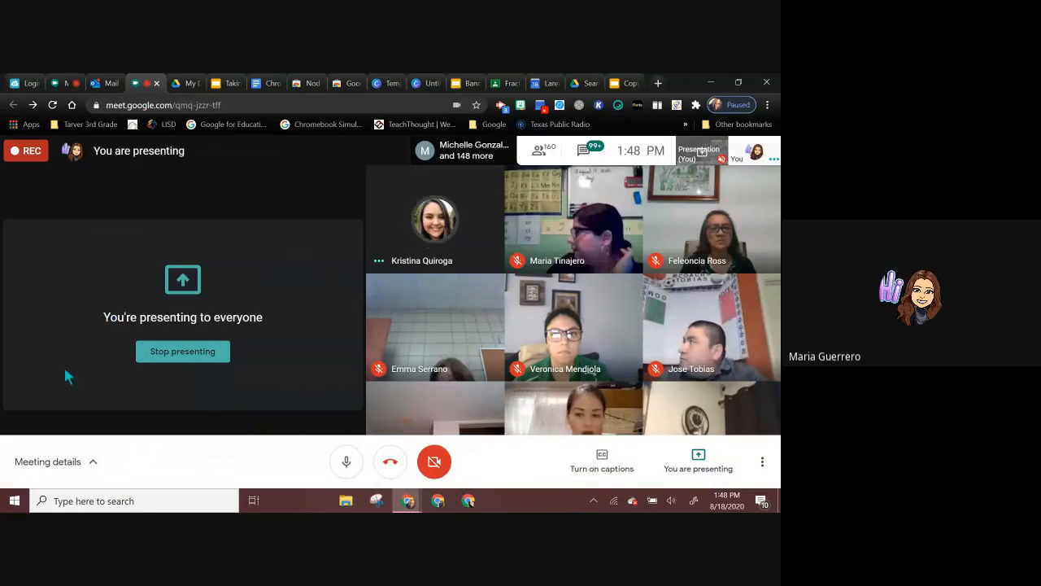
left_click(308, 83)
scroll(372, 304, "down", 2)
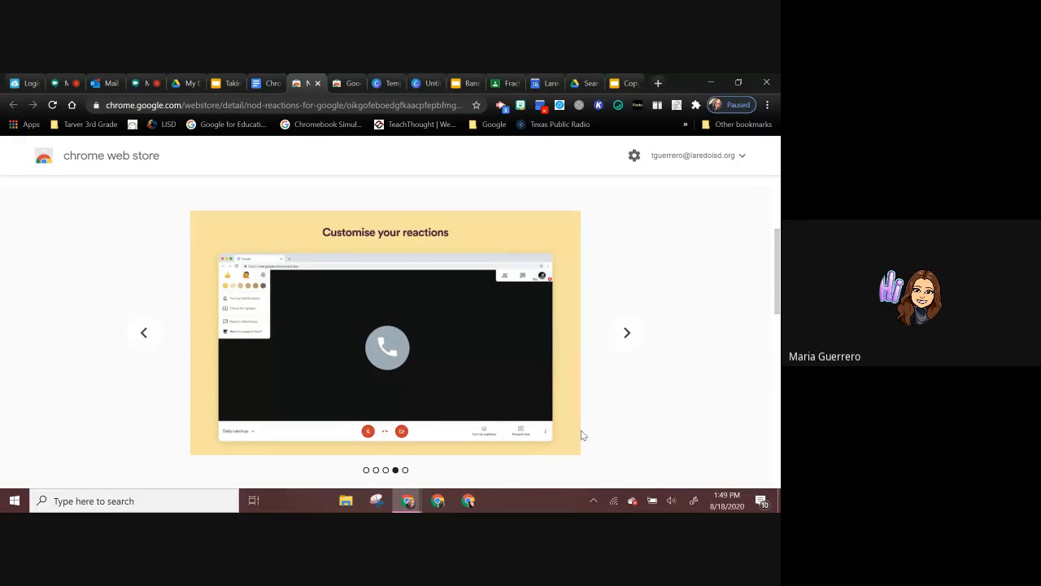
scroll(582, 436, "down", 1)
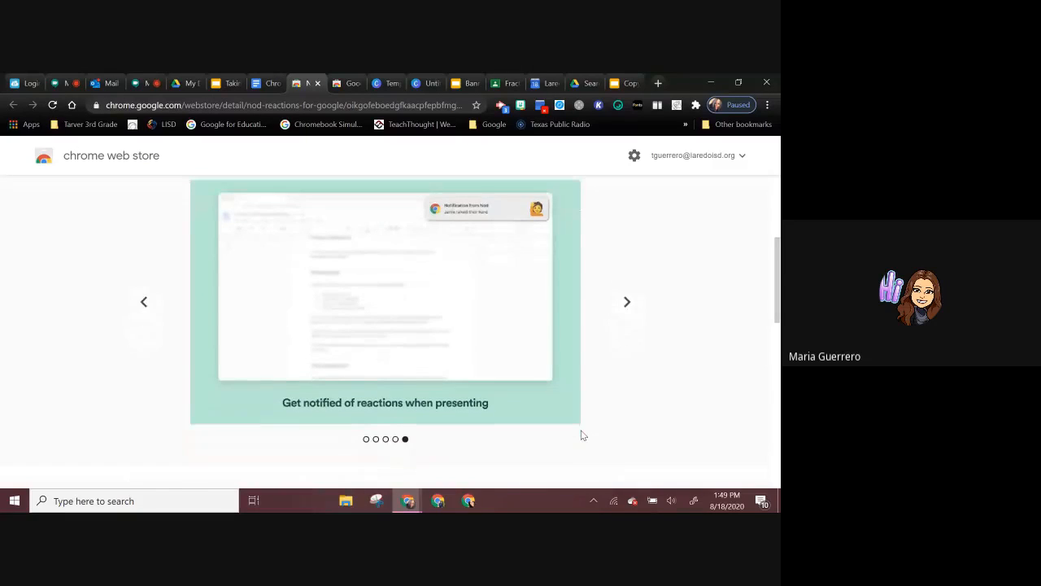
scroll(581, 383, "down", 2)
scroll(582, 385, "up", 2)
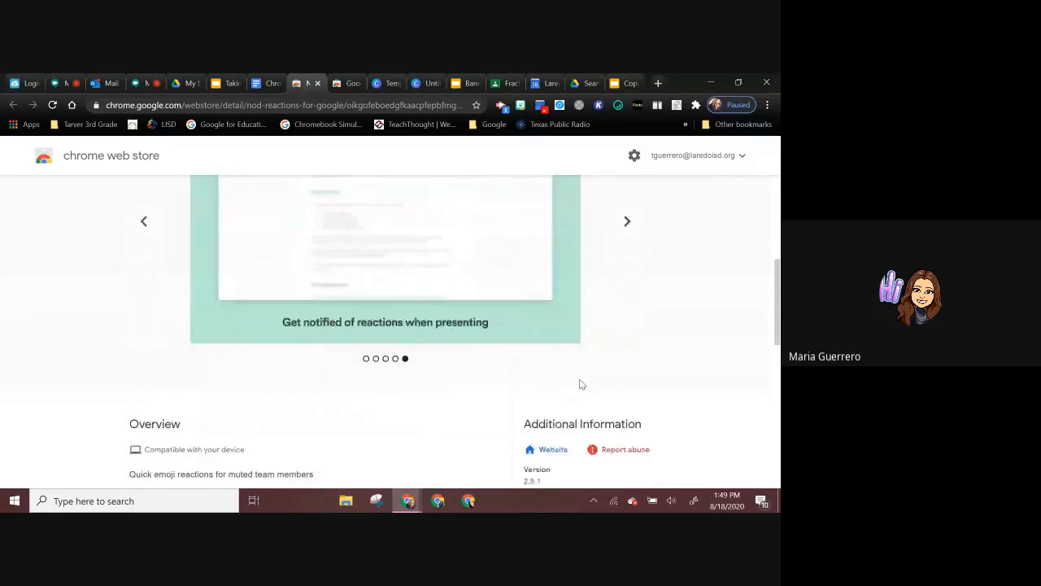
Step: Add the Nod - Reactions for Google Meet extension to Chrome and confirm its permissions
scroll(582, 385, "up", 3)
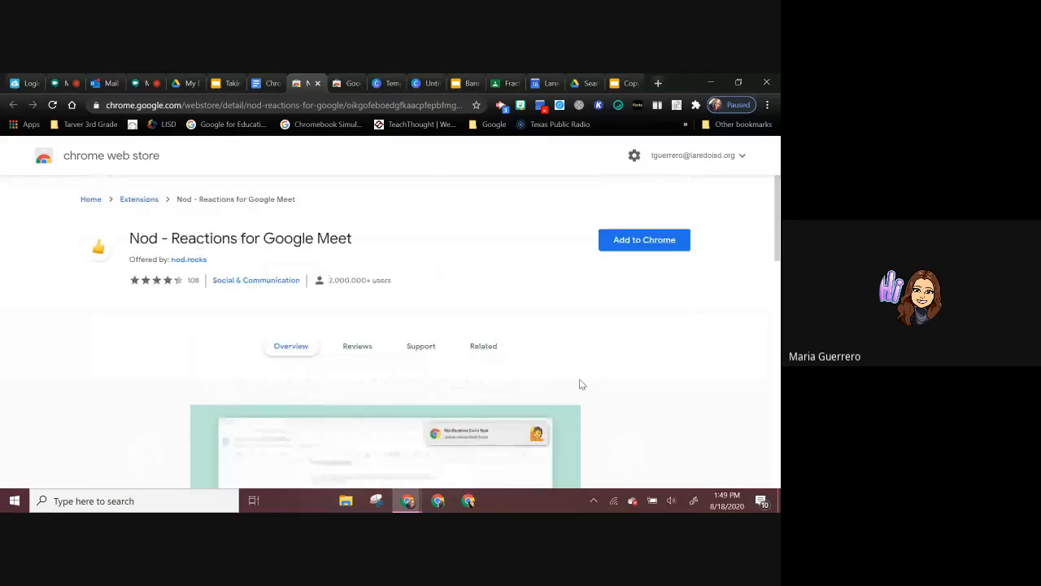
left_click(645, 240)
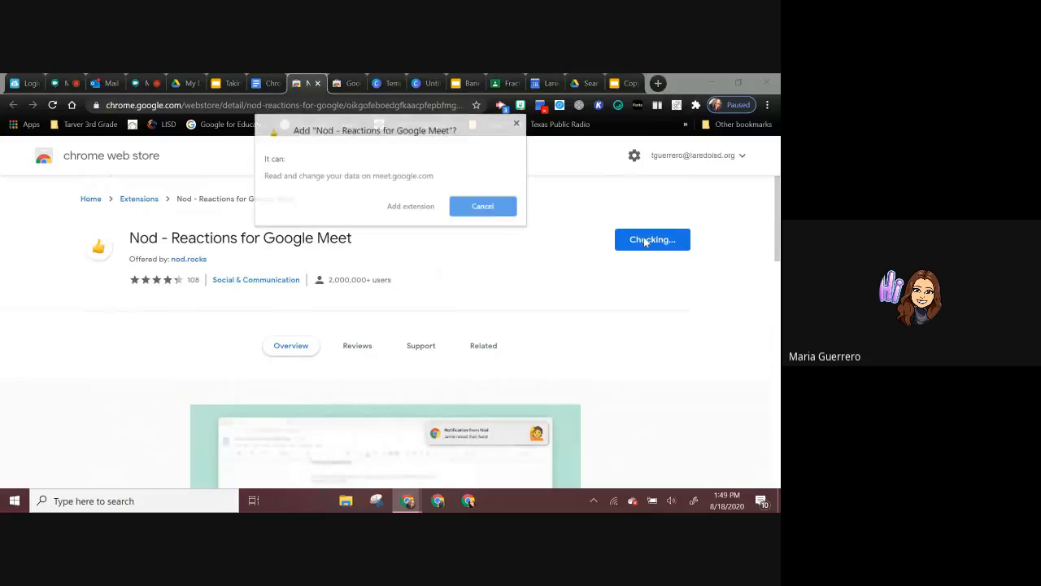
left_click(410, 206)
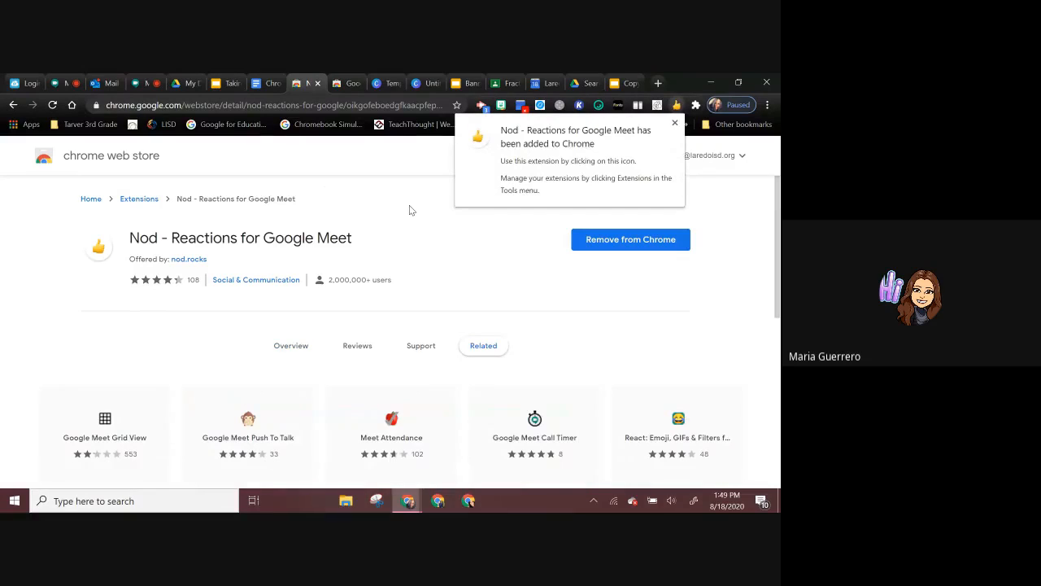
Step: Close the extra Google Meet page whose meeting was left and switch to the meeting being presented
left_click(65, 84)
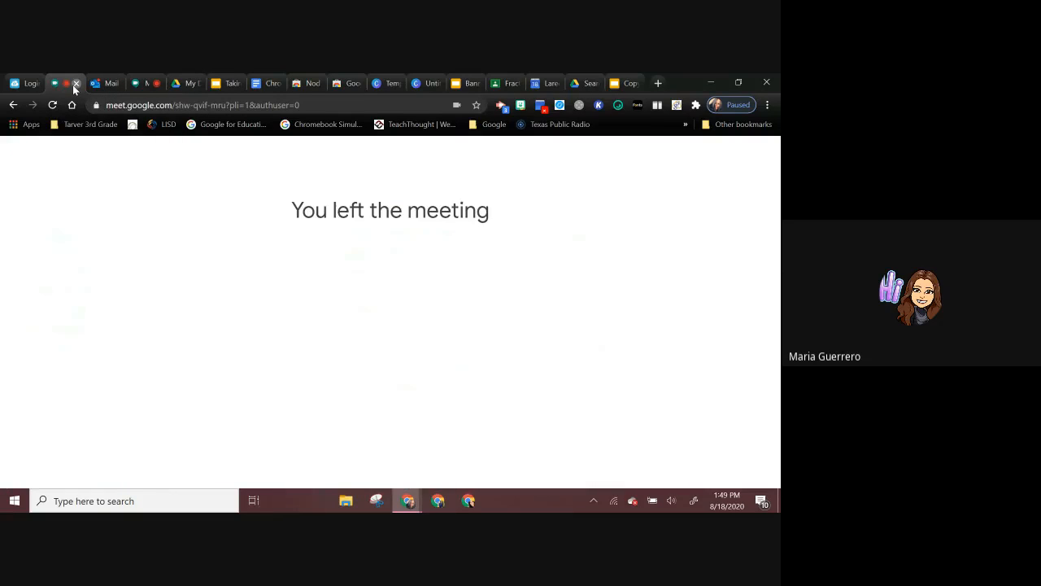
left_click(76, 83)
left_click(107, 83)
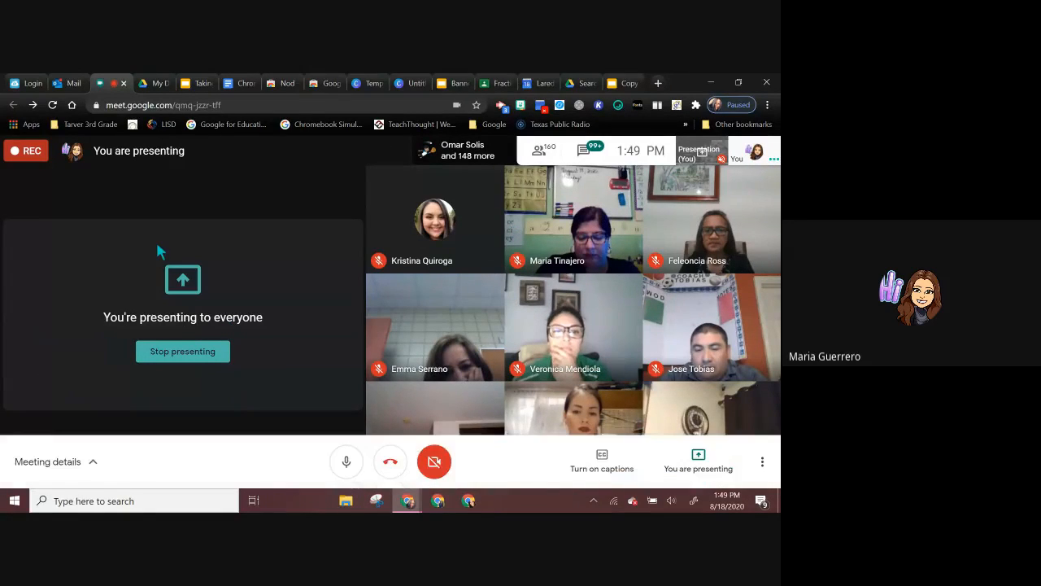
Step: Pin the Nod - Reactions for Google Meet extension to the browser toolbar, view its further actions and close the extensions list
left_click(696, 106)
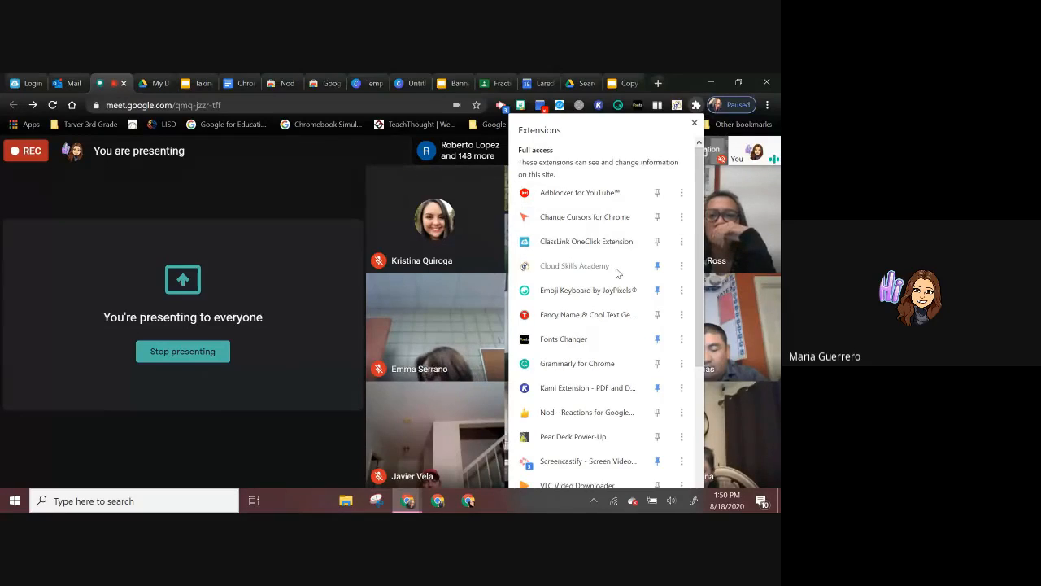
scroll(617, 274, "down", 1)
scroll(616, 274, "down", 3)
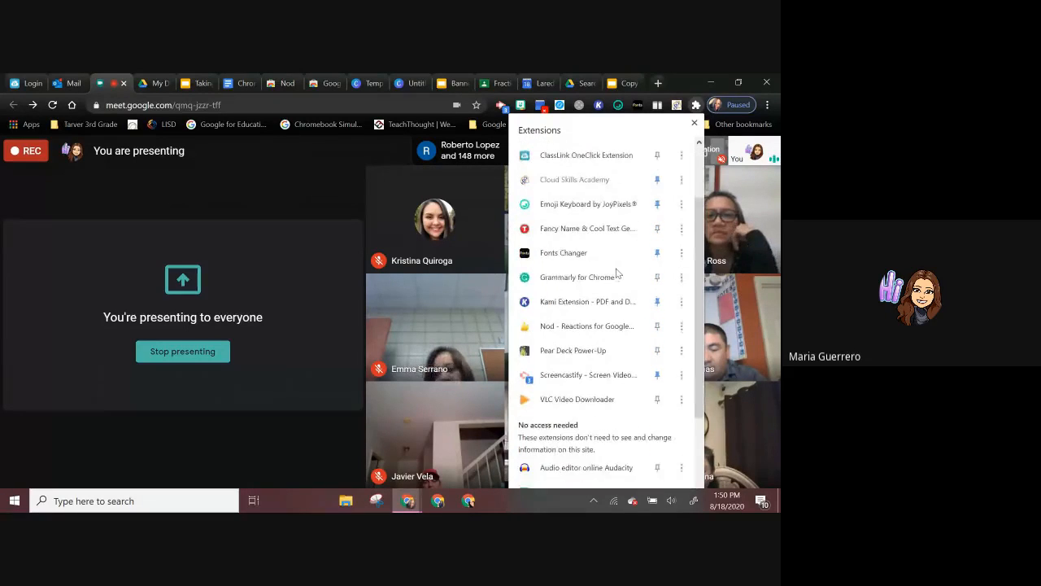
left_click(657, 325)
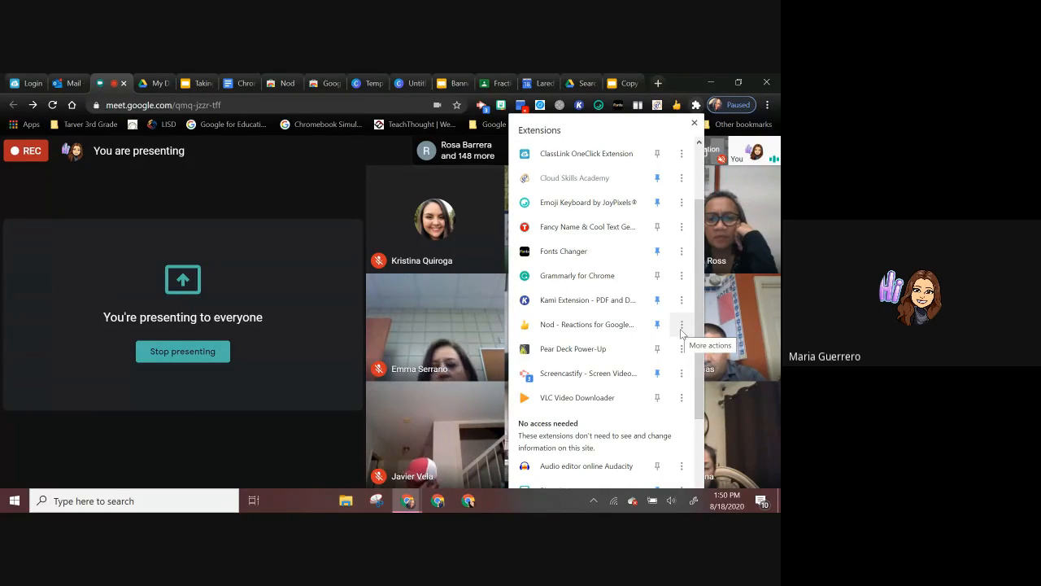
left_click(681, 330)
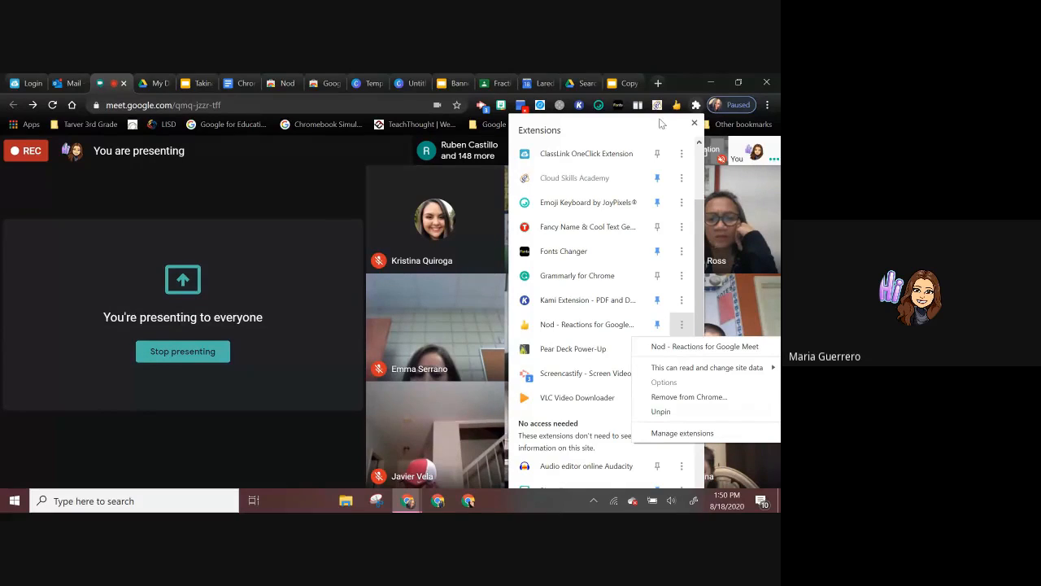
left_click(679, 107)
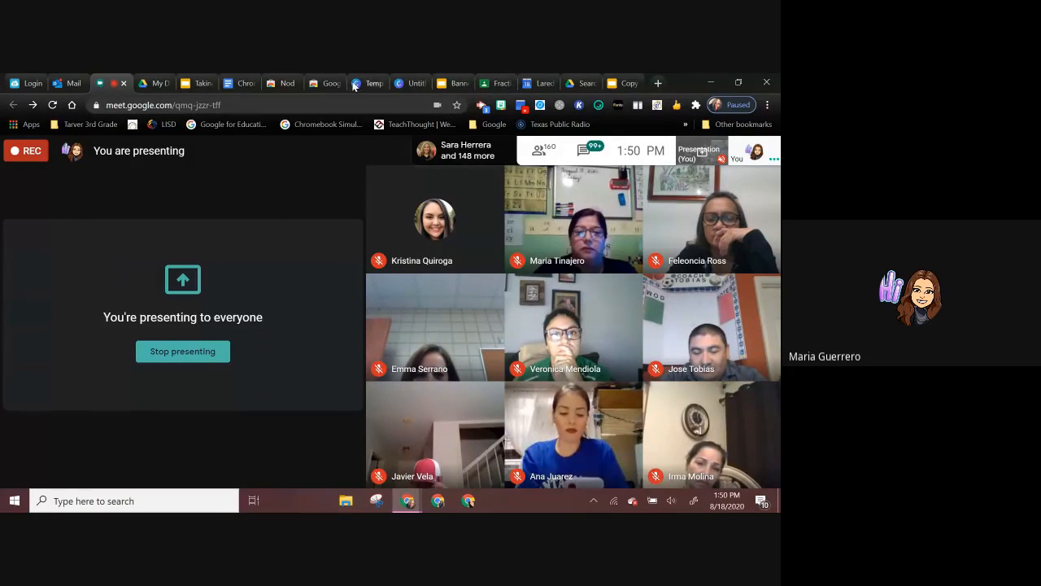
Step: Return to the Chrome Extensions document and view the split-screen layouts offered by the Dualless extension
left_click(227, 83)
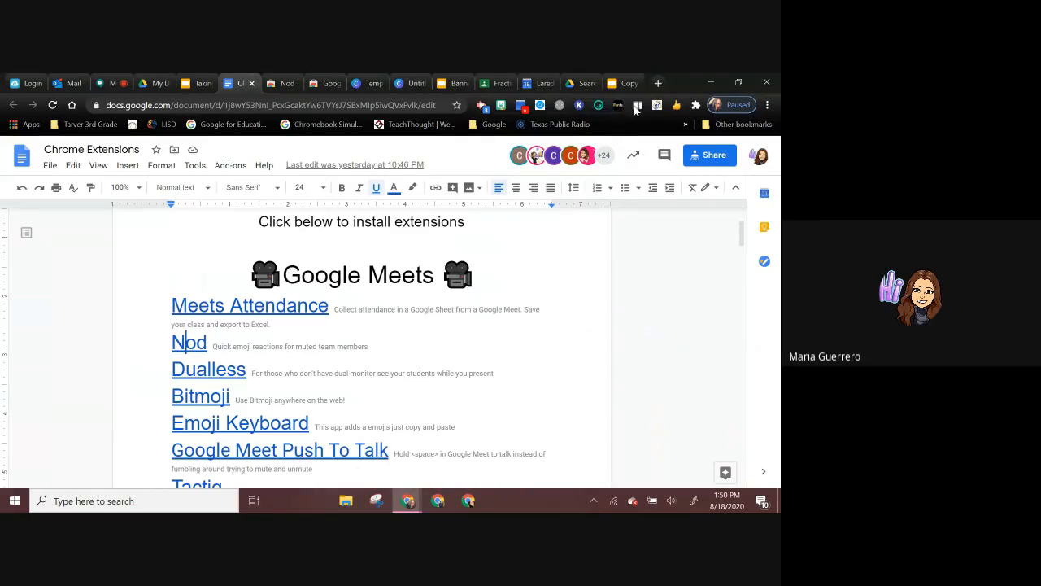
left_click(637, 106)
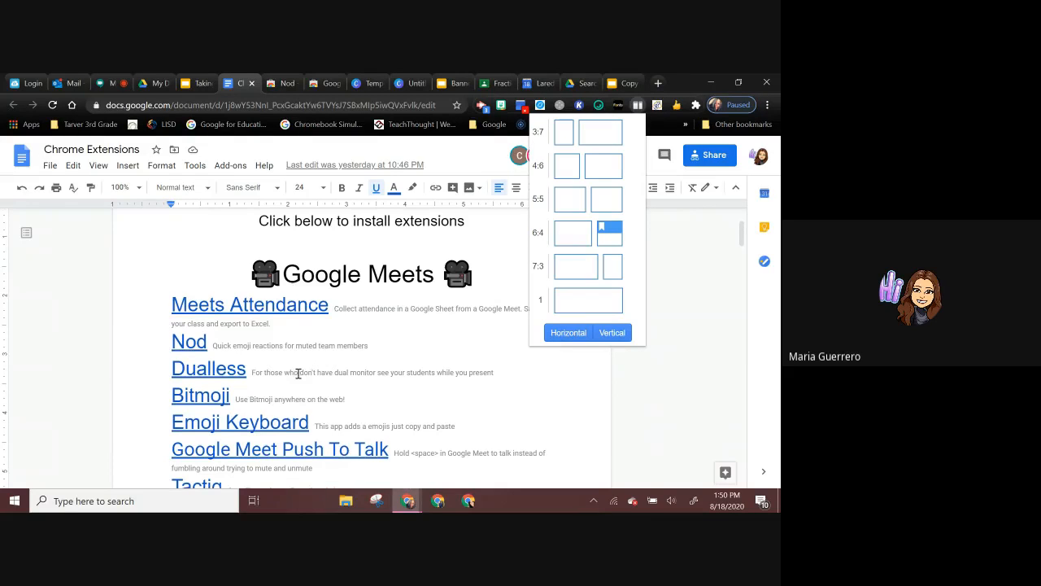
scroll(298, 374, "down", 1)
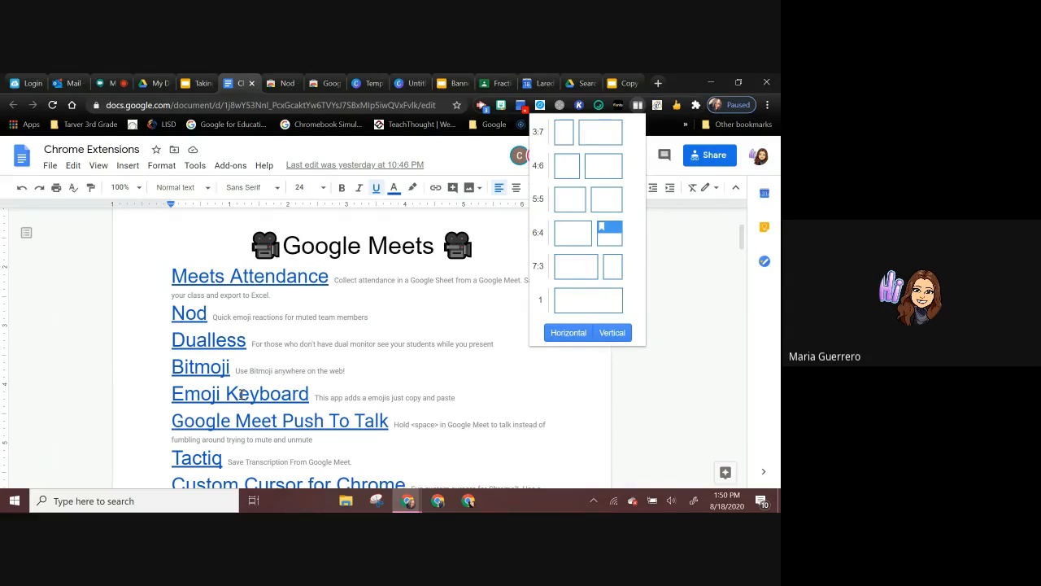
Step: Preview the document's Emoji Keyboard link, view the JoyPixels emoji picker and close it again
left_click(241, 394)
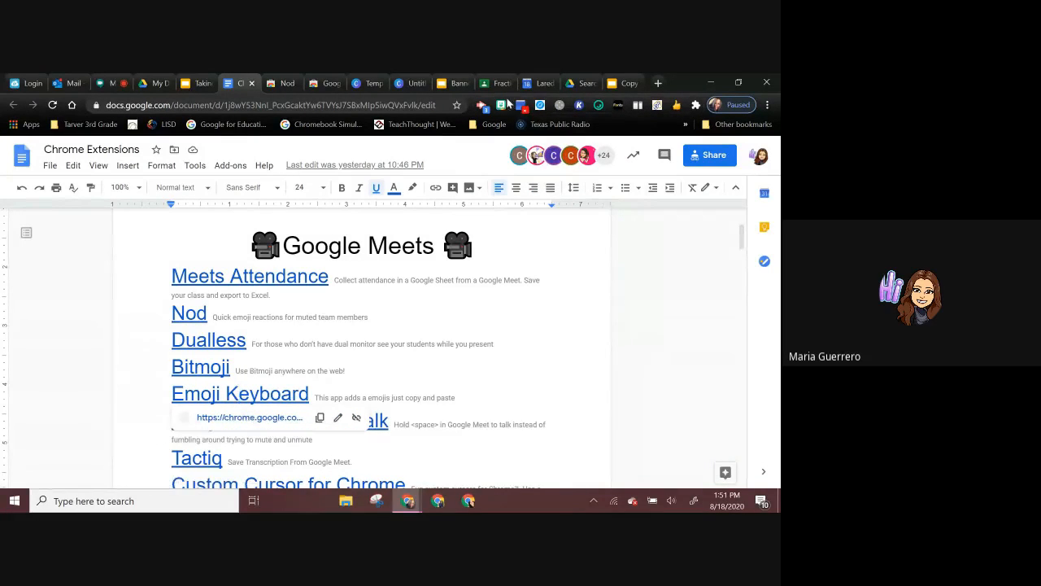
left_click(596, 108)
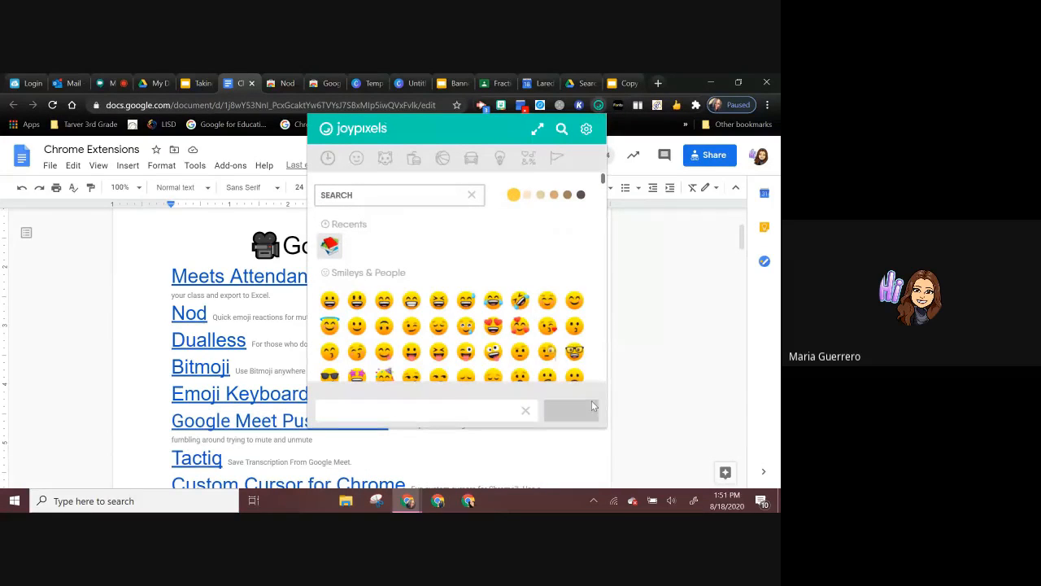
left_click(678, 387)
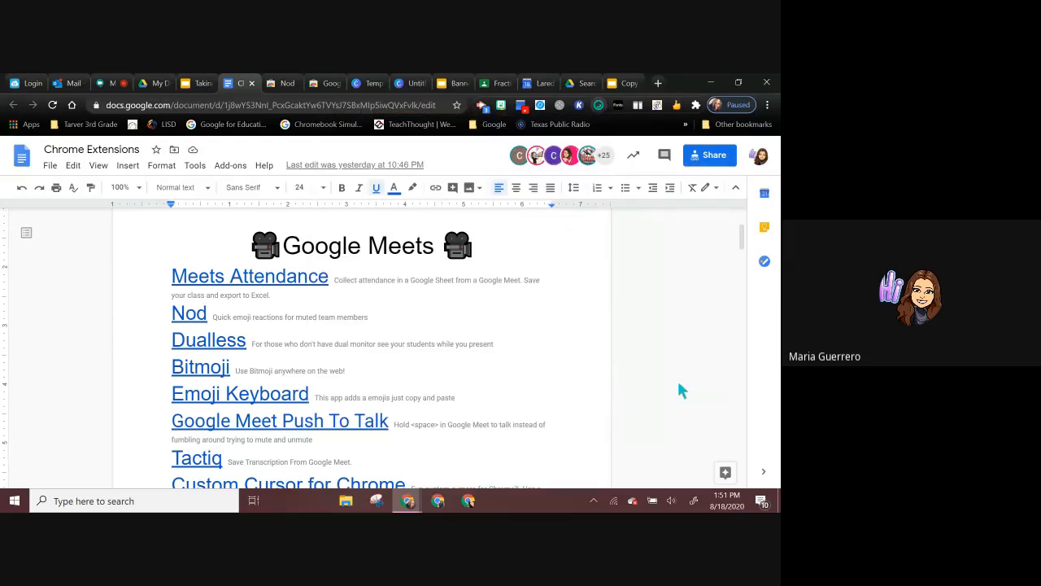
Step: Preview the Google Meet Push To Talk and Tactiq links in the document's Google Meets list
left_click(289, 420)
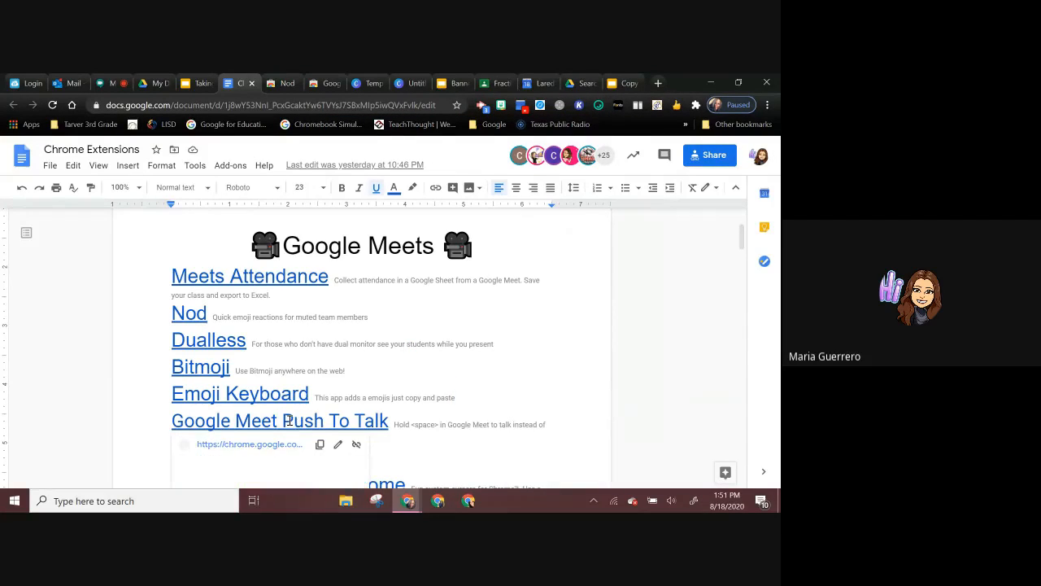
scroll(311, 404, "down", 1)
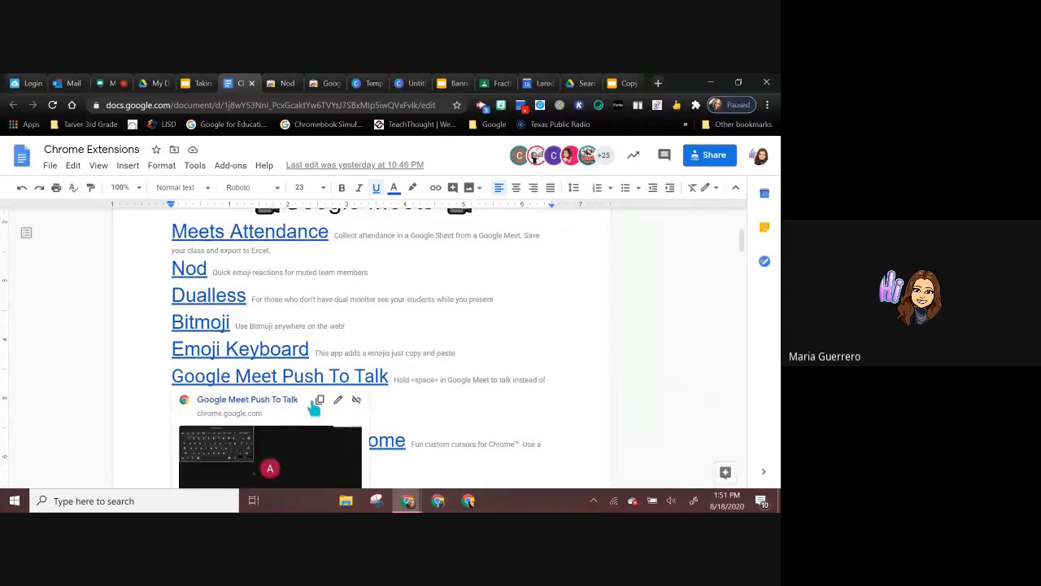
scroll(313, 407, "down", 1)
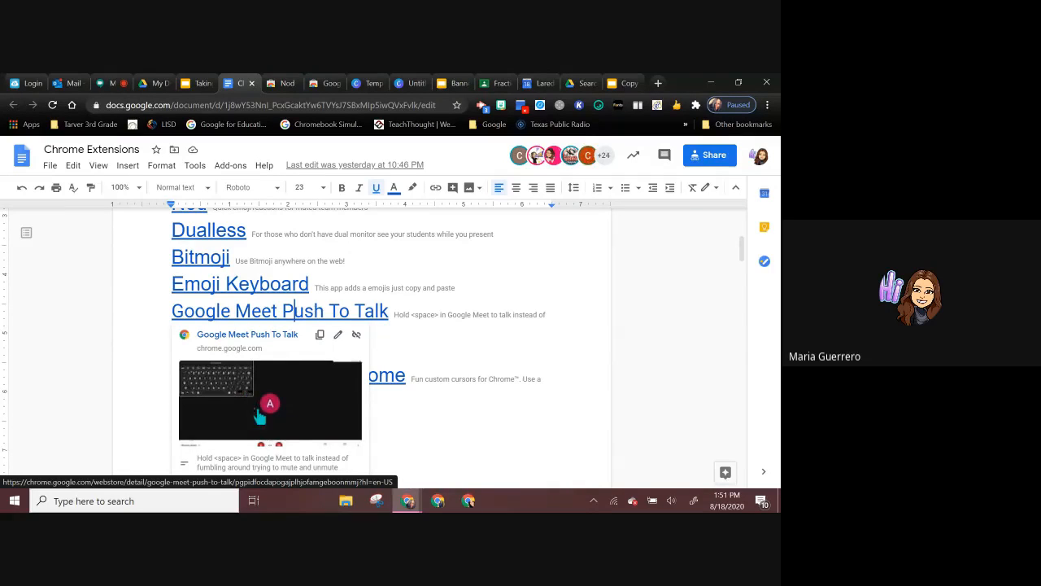
scroll(302, 421, "down", 1)
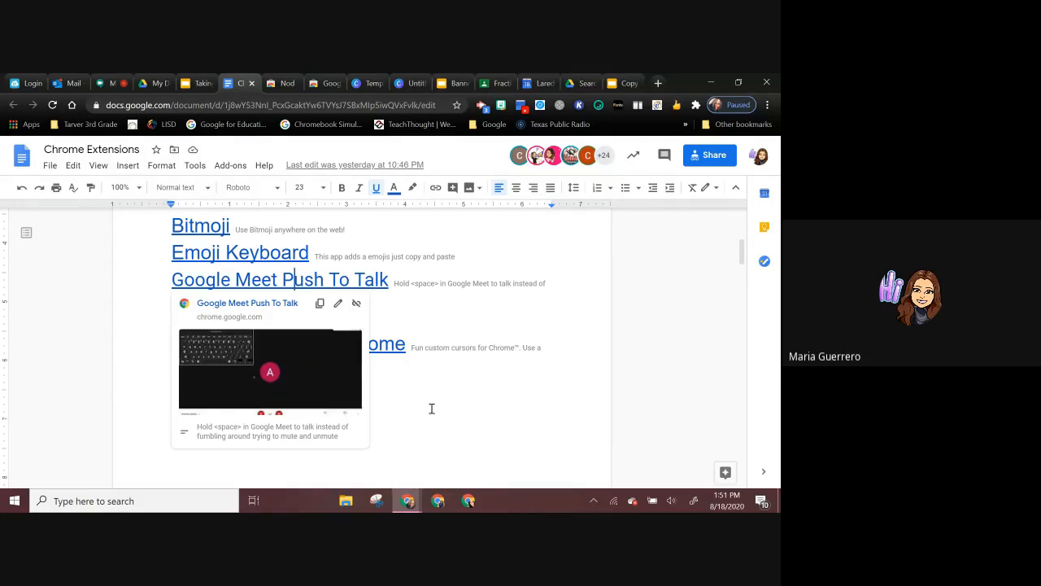
left_click(455, 414)
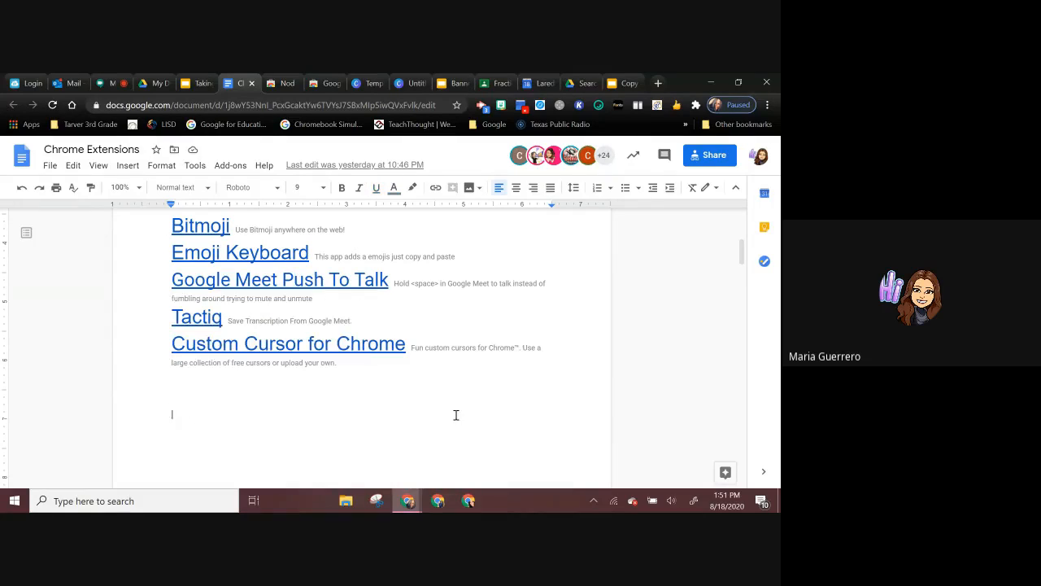
left_click(203, 317)
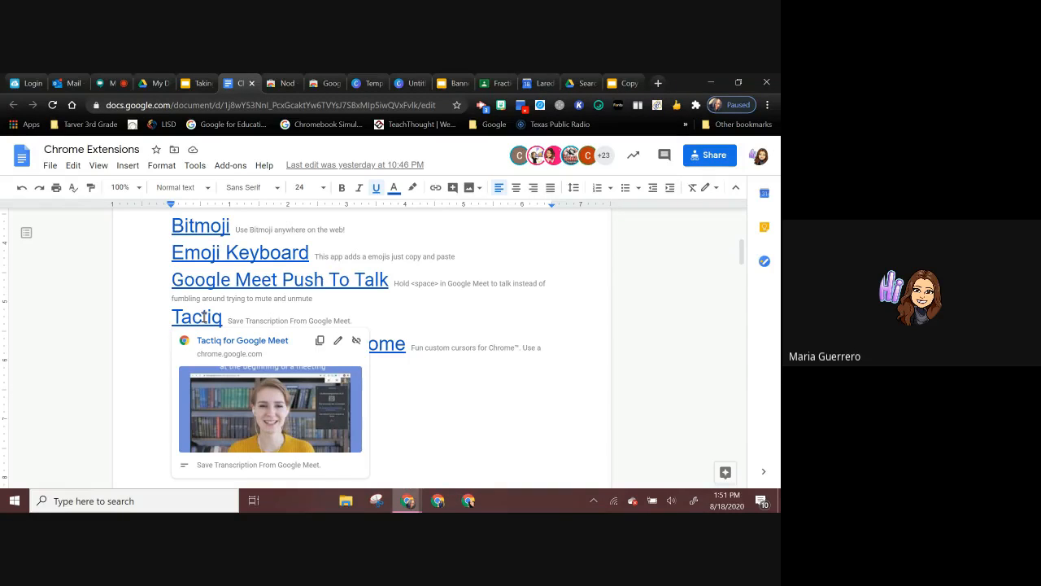
left_click(475, 430)
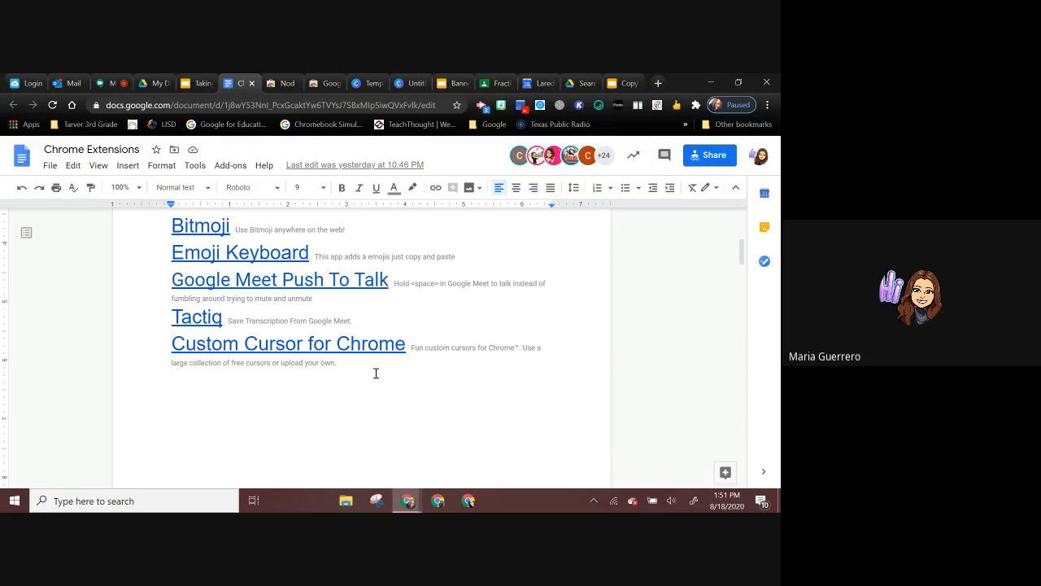
Step: Open the Custom Cursor for Chrome link from the document and install the extension from the Chrome Web Store
left_click(360, 348)
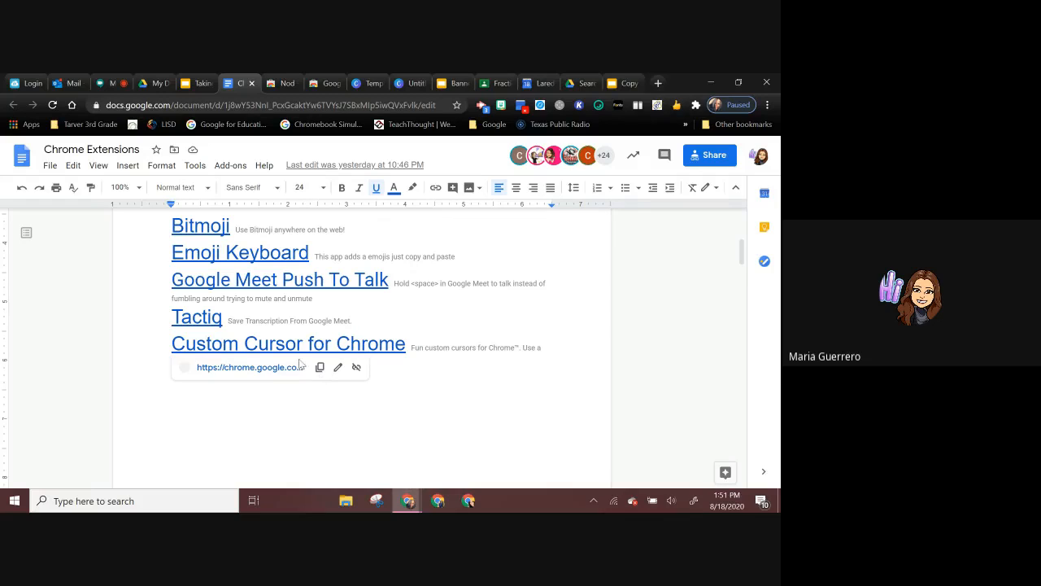
left_click(249, 367)
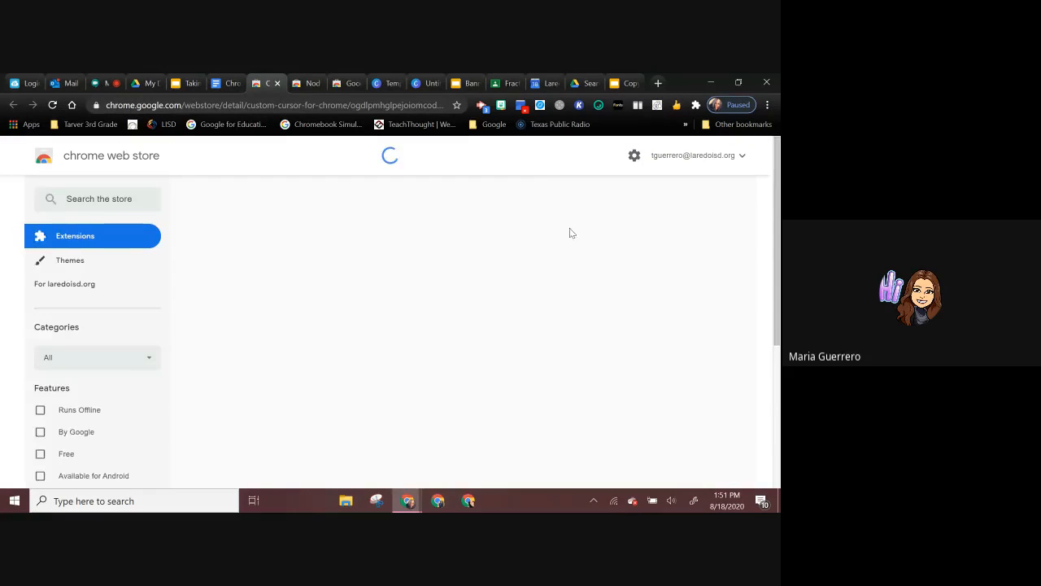
left_click(649, 241)
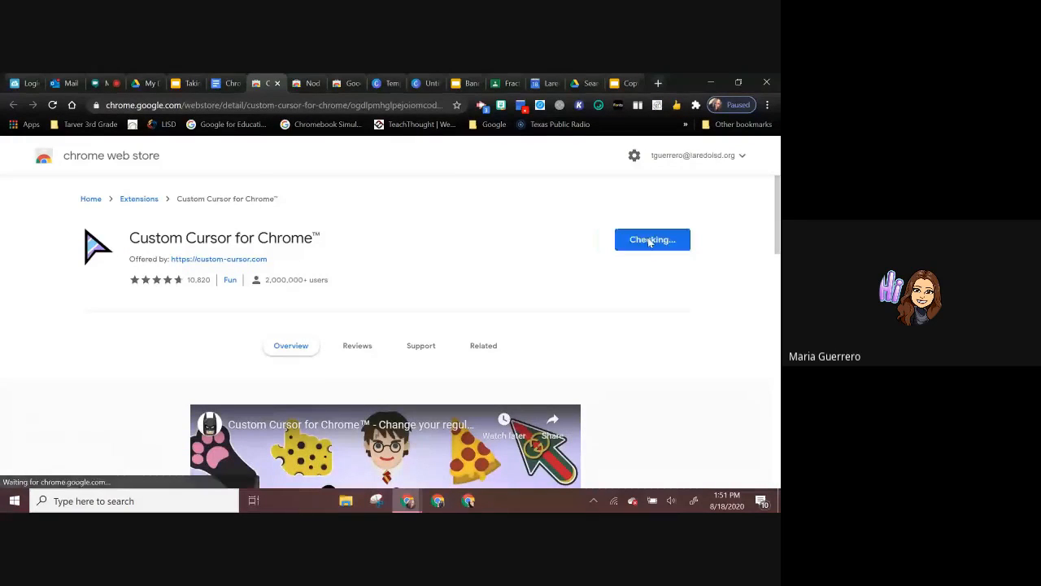
left_click(412, 208)
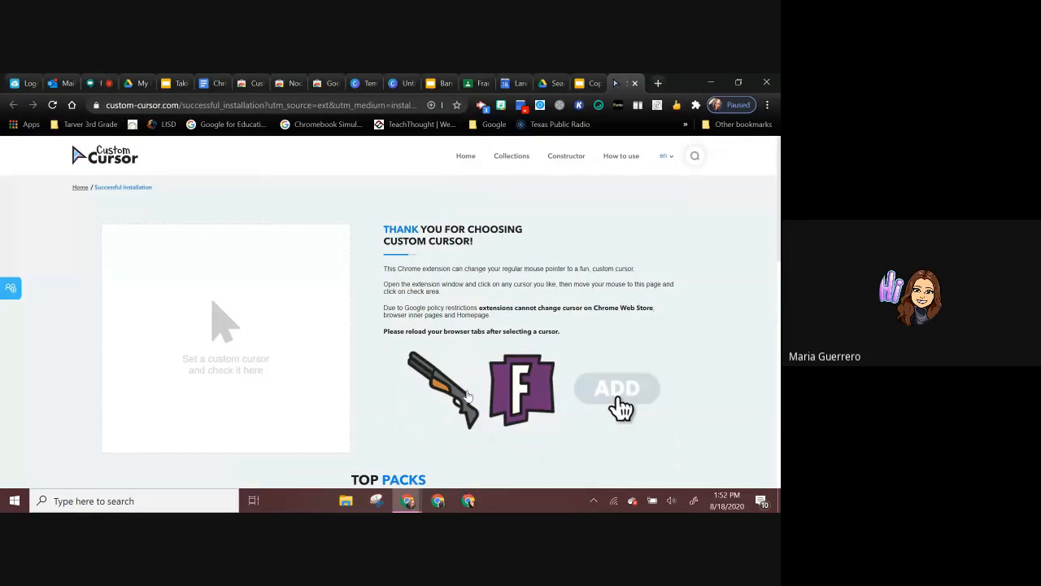
Step: Add the Holo, Rainbow and Pepperoni Pizza cursors from the Top Packs to the Custom Cursor collection
scroll(468, 396, "down", 4)
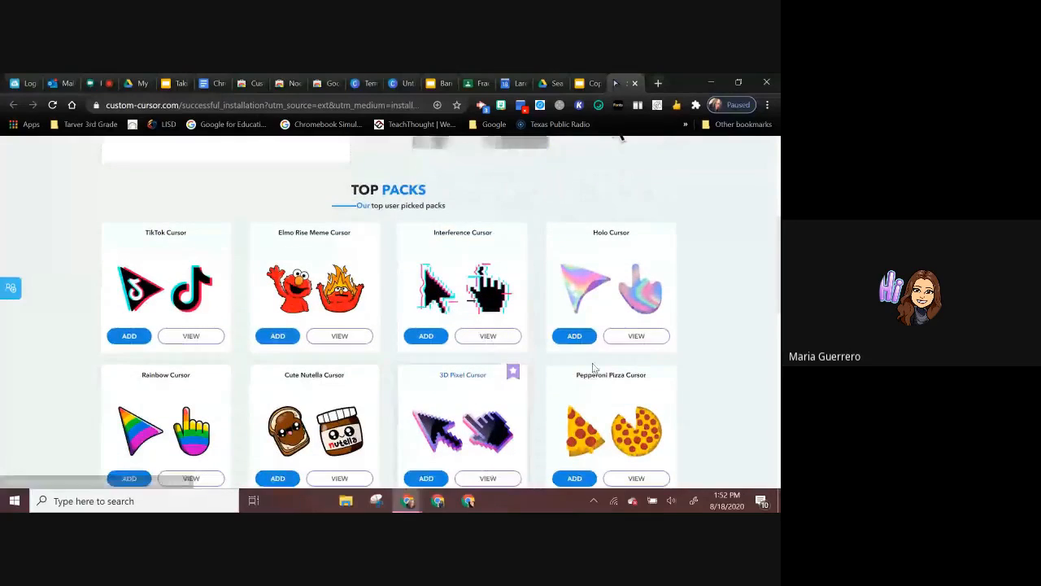
left_click(572, 336)
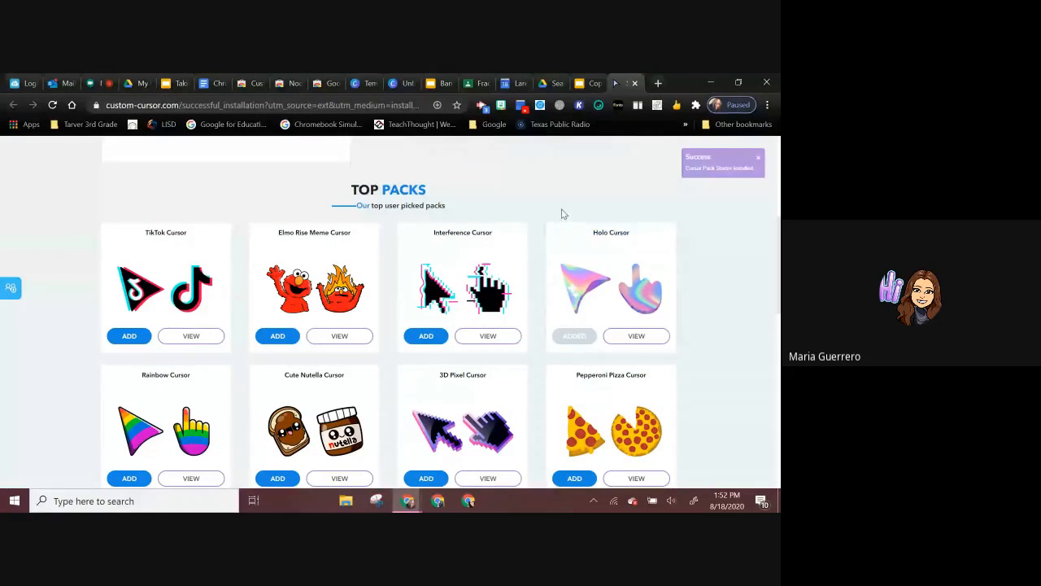
scroll(561, 213, "down", 2)
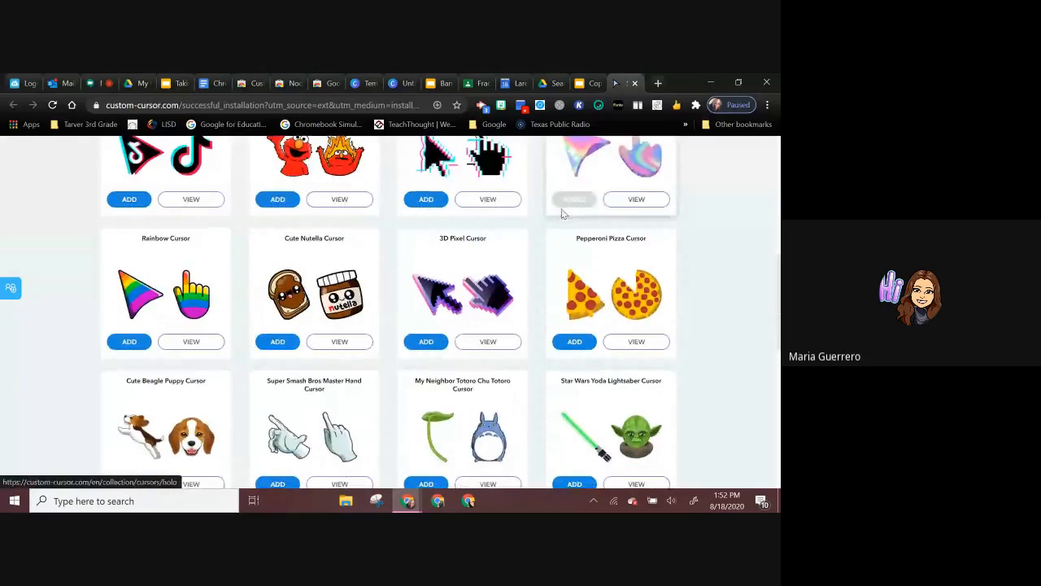
left_click(129, 343)
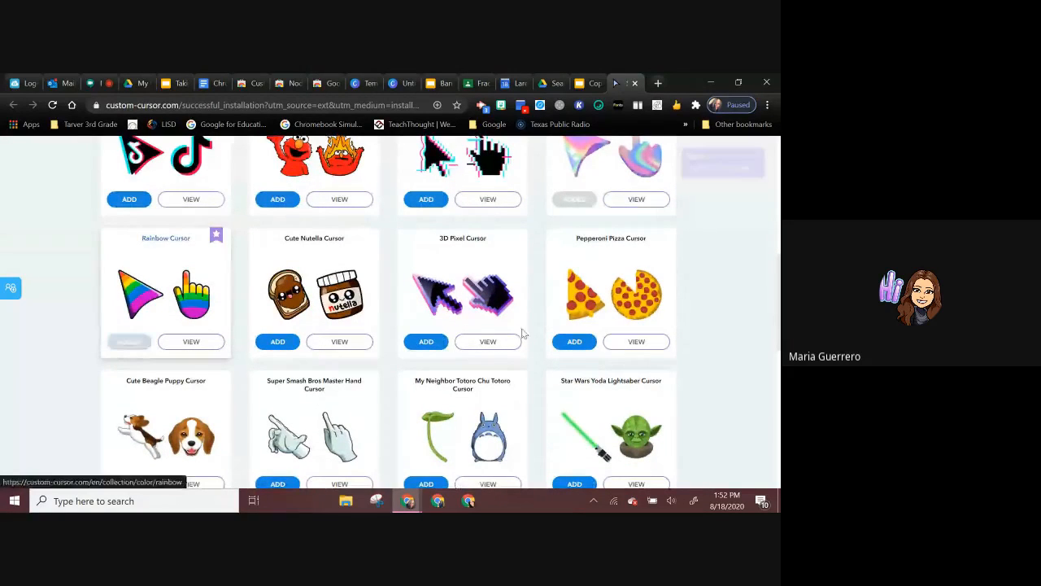
left_click(577, 343)
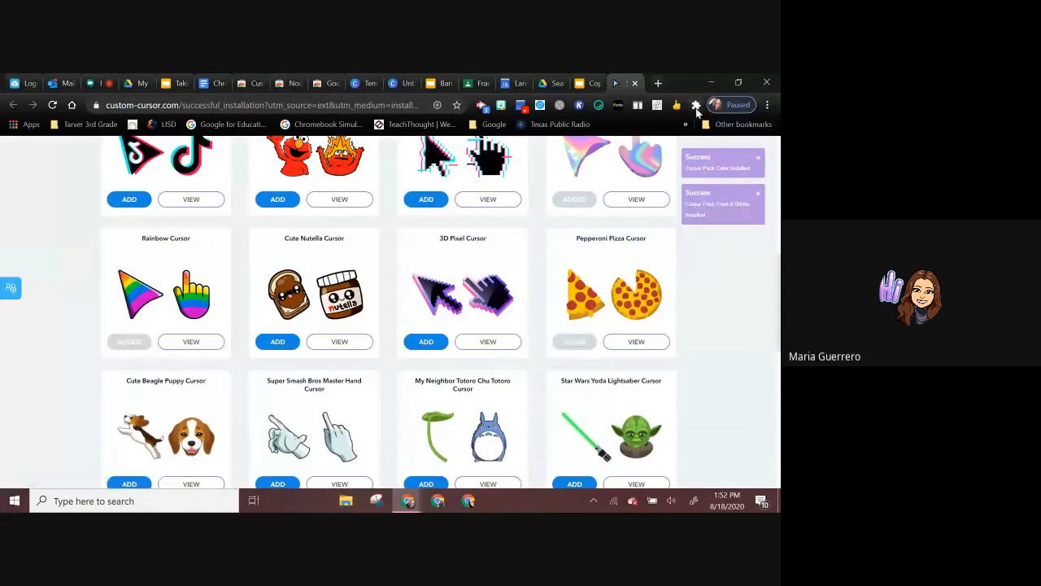
Step: Pin Custom Cursor for Chrome to the browser toolbar and choose the yellow smiling star cursor from its Starter collection
left_click(695, 105)
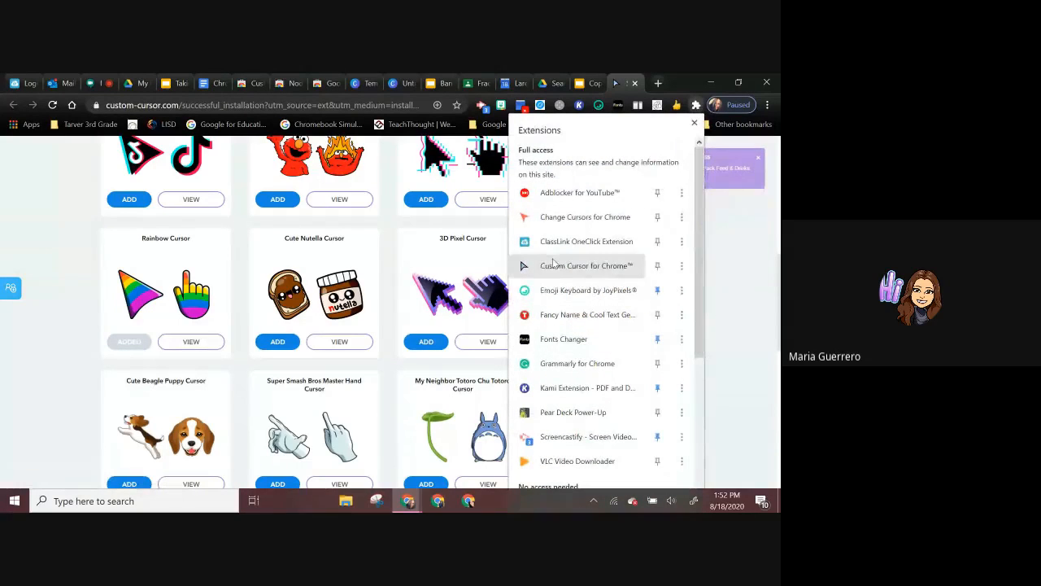
left_click(657, 268)
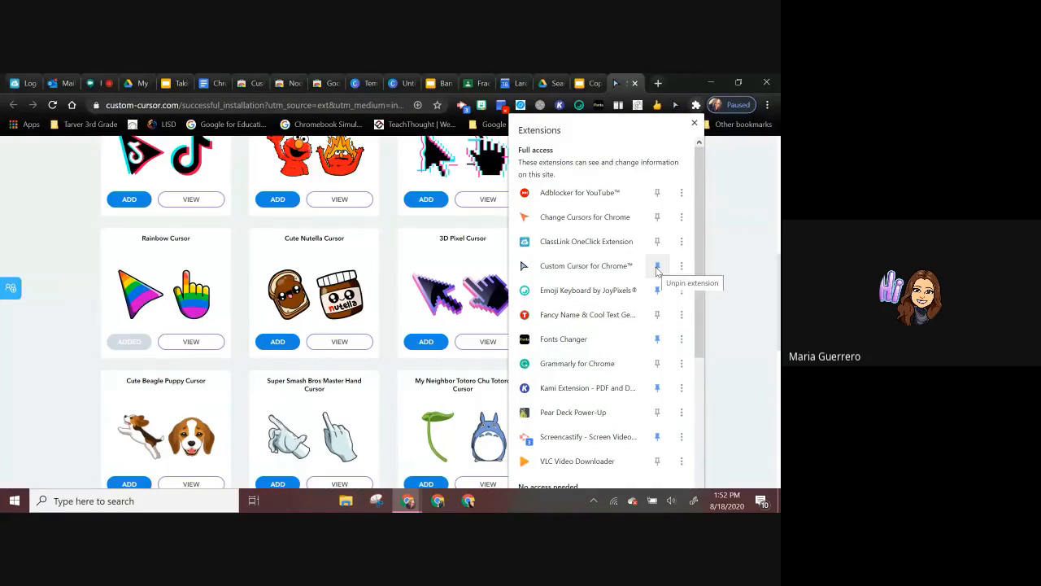
left_click(676, 105)
left_click(676, 105)
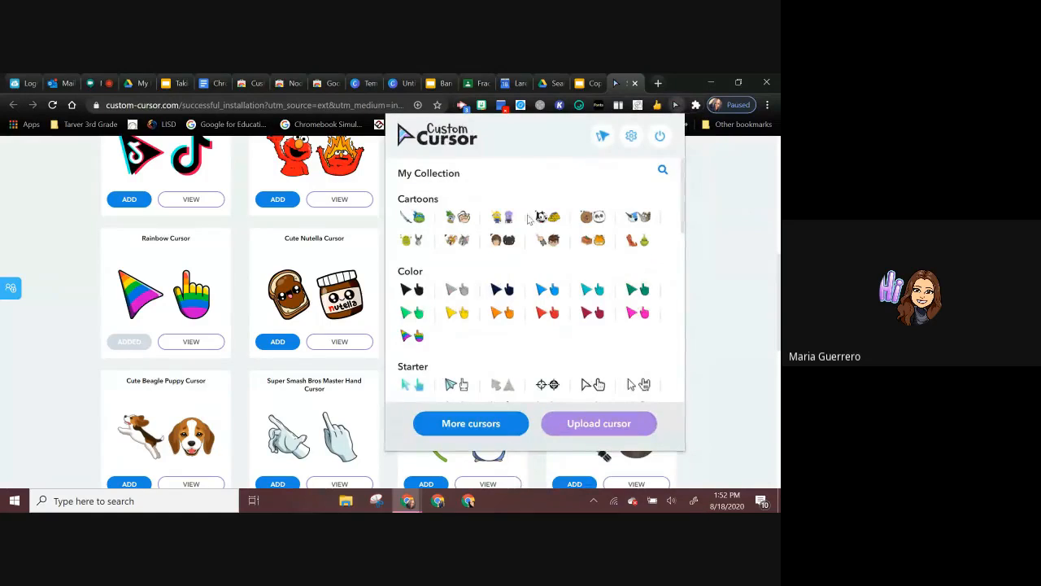
scroll(482, 251, "down", 3)
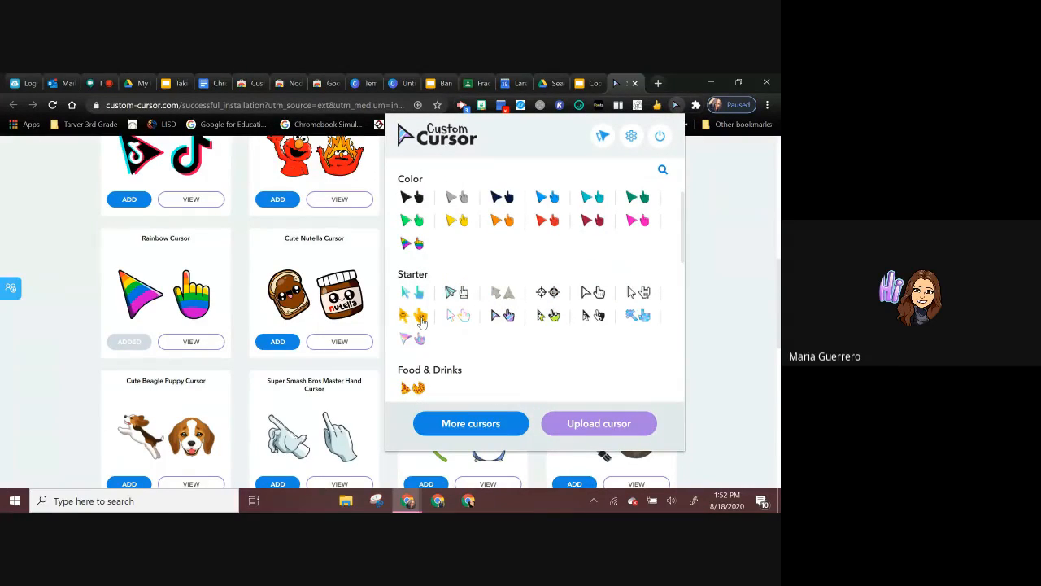
left_click(421, 317)
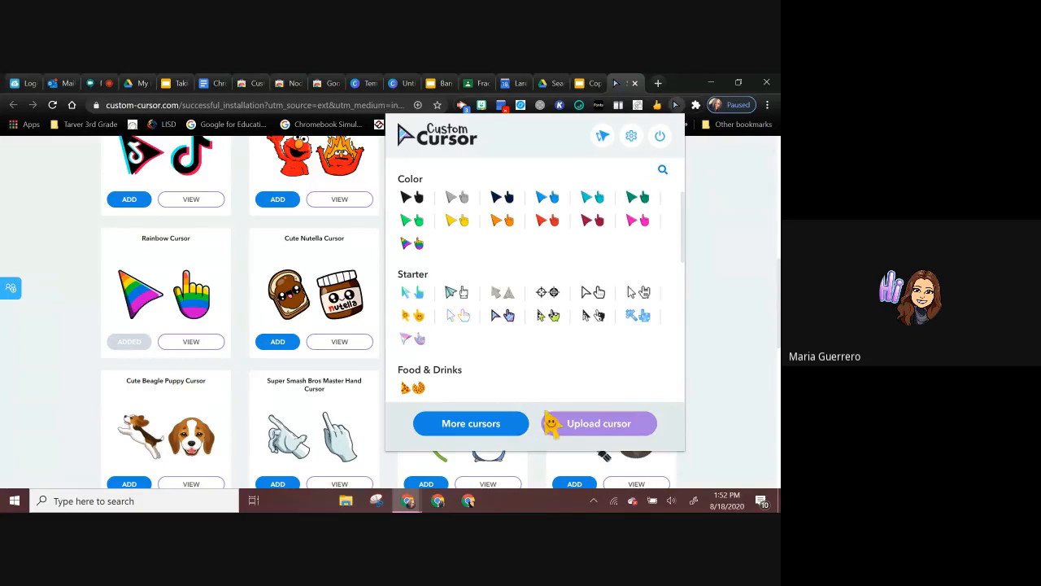
Step: View Custom Cursor's page for uploading your own cursors and return to the Useful Chrome Extensions slide
left_click(558, 425)
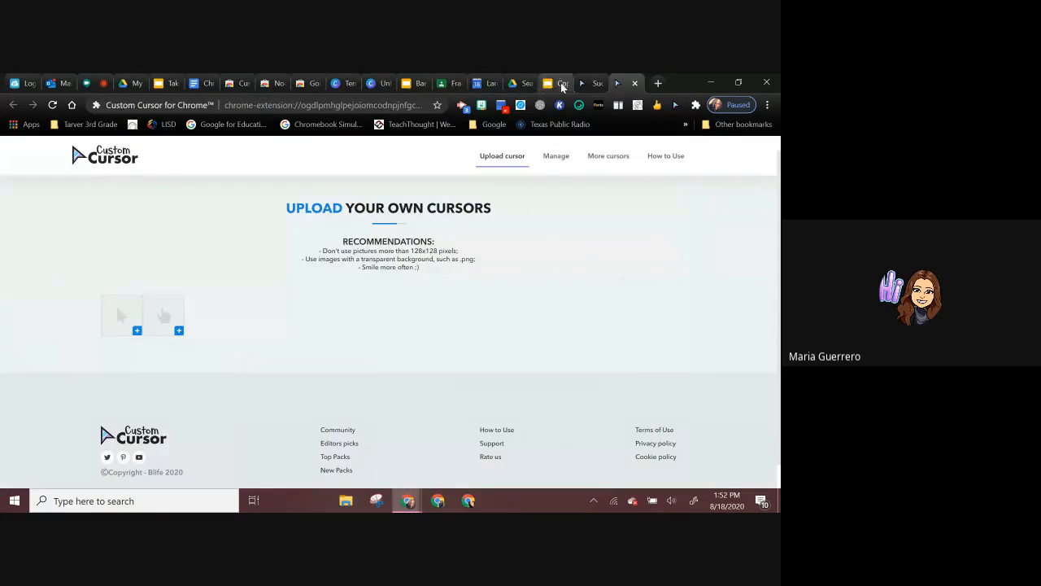
left_click(588, 85)
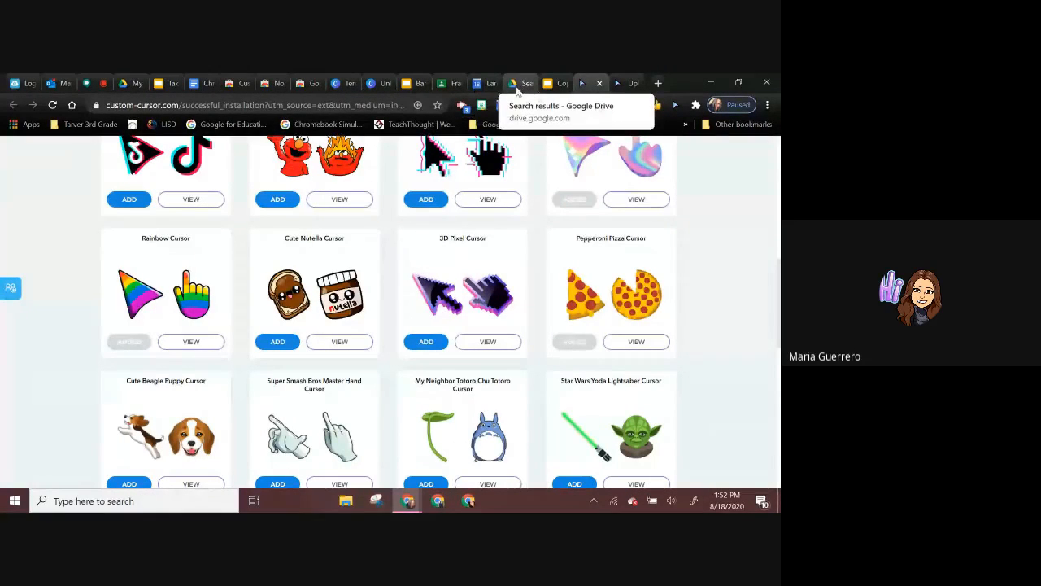
left_click(160, 83)
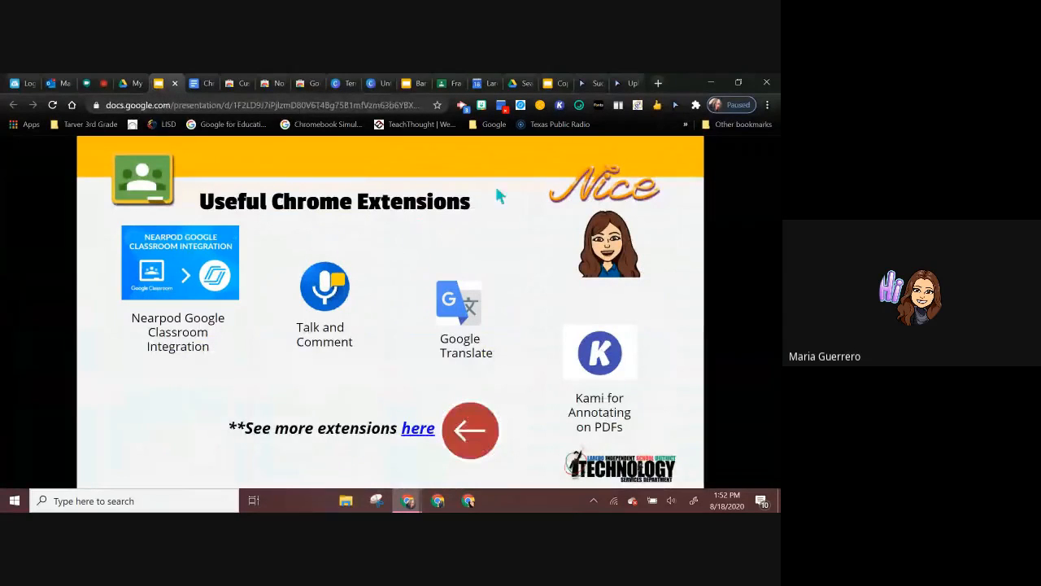
Step: Browse the Custom Cursor collection over the slide, from the Cartoons category through to the Job category
left_click(675, 105)
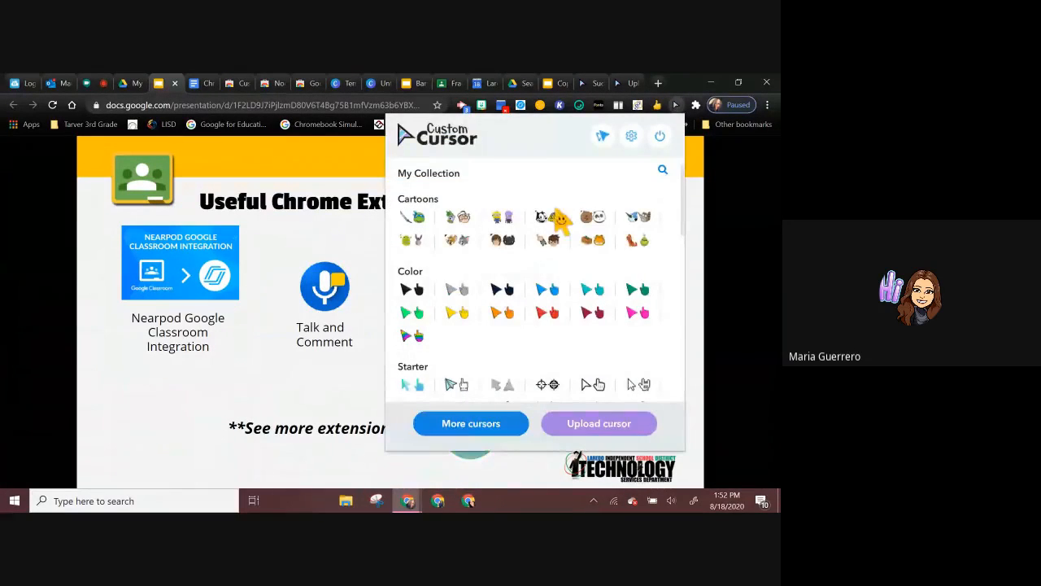
scroll(507, 337, "down", 1)
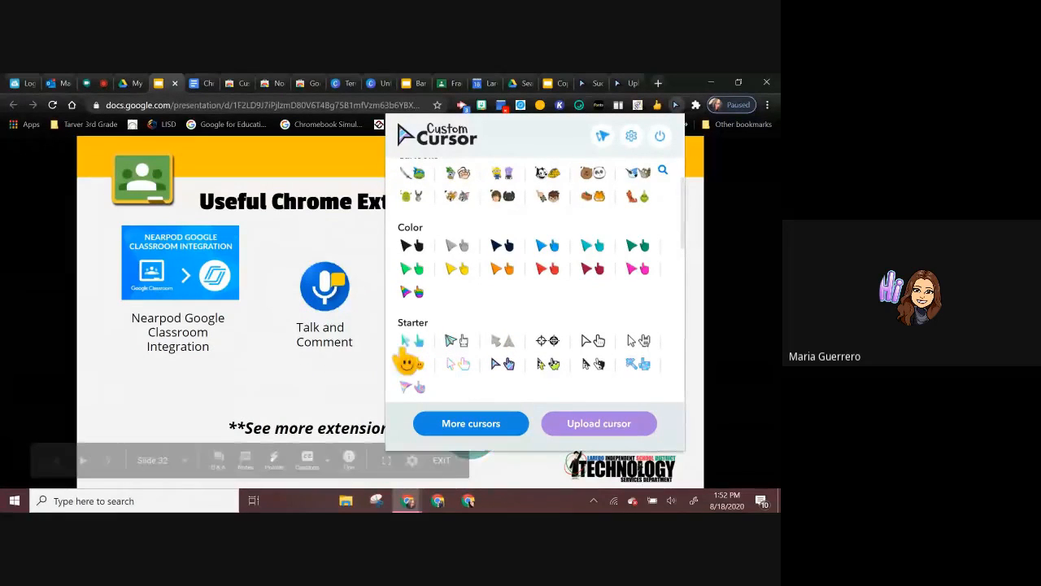
scroll(433, 351, "down", 2)
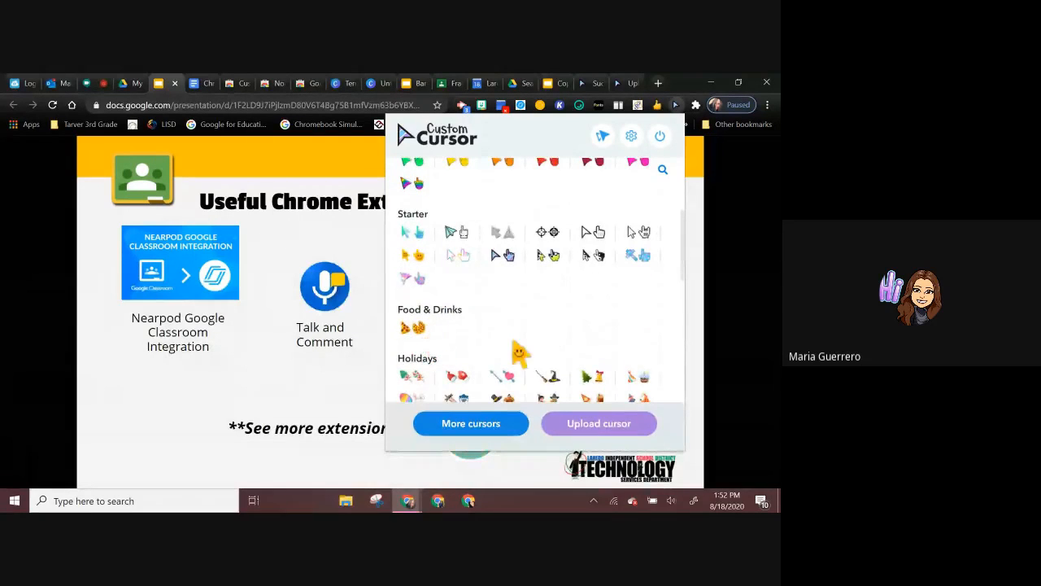
scroll(517, 351, "down", 3)
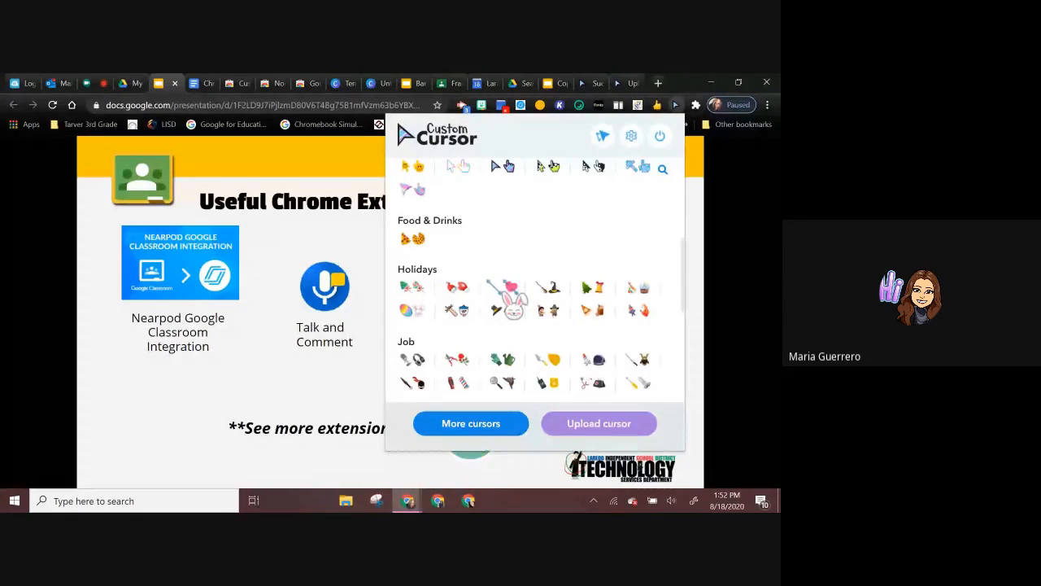
Step: View the Chrome Web Store listing linked from the slide's Nearpod Google Classroom Integration image and return to the slide
left_click(161, 281)
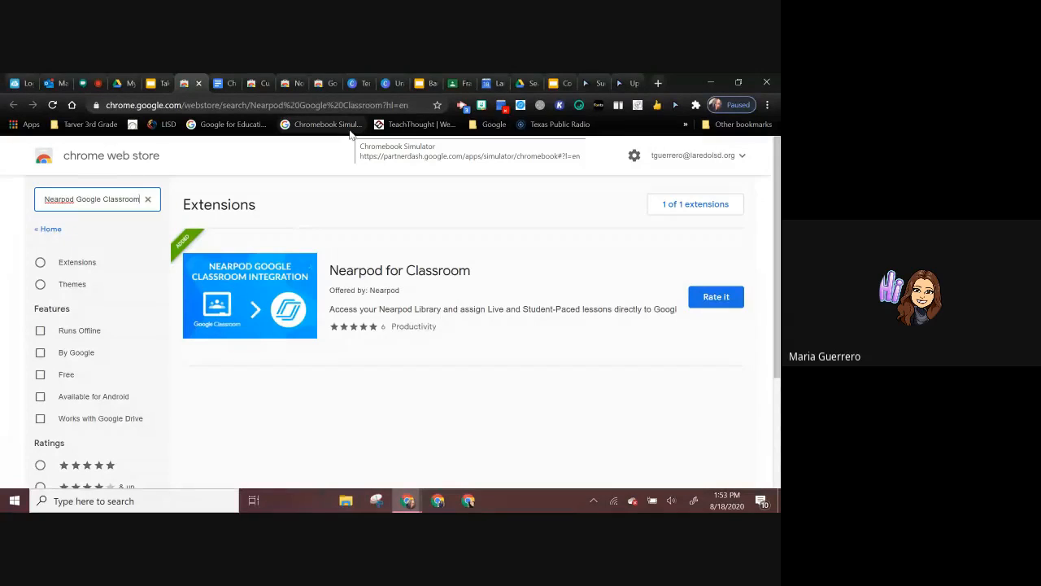
left_click(150, 85)
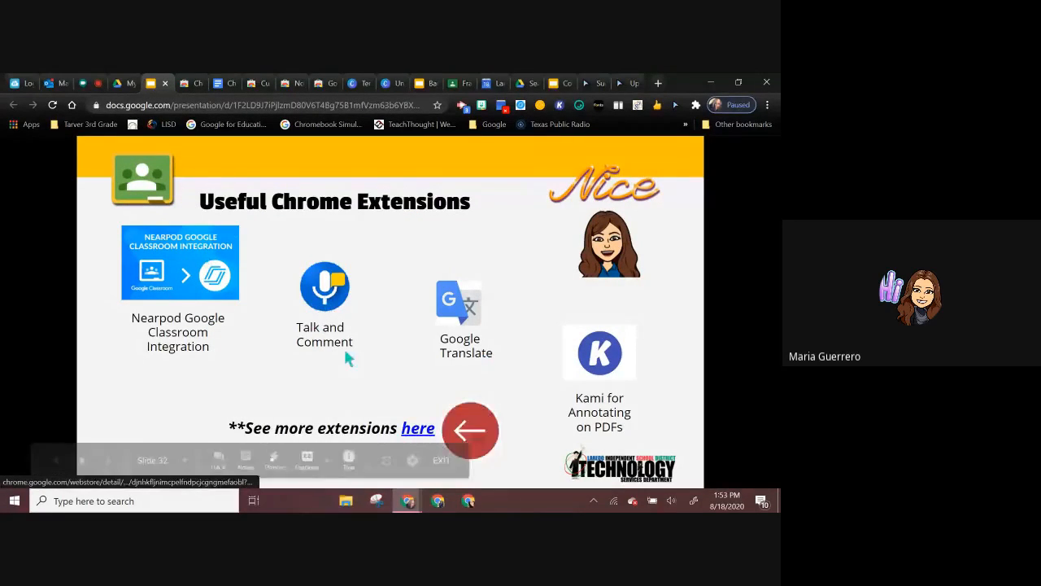
Step: Install the Talk and Comment extension linked from the slide, allow its microphone access and look over its how-to page
left_click(323, 298)
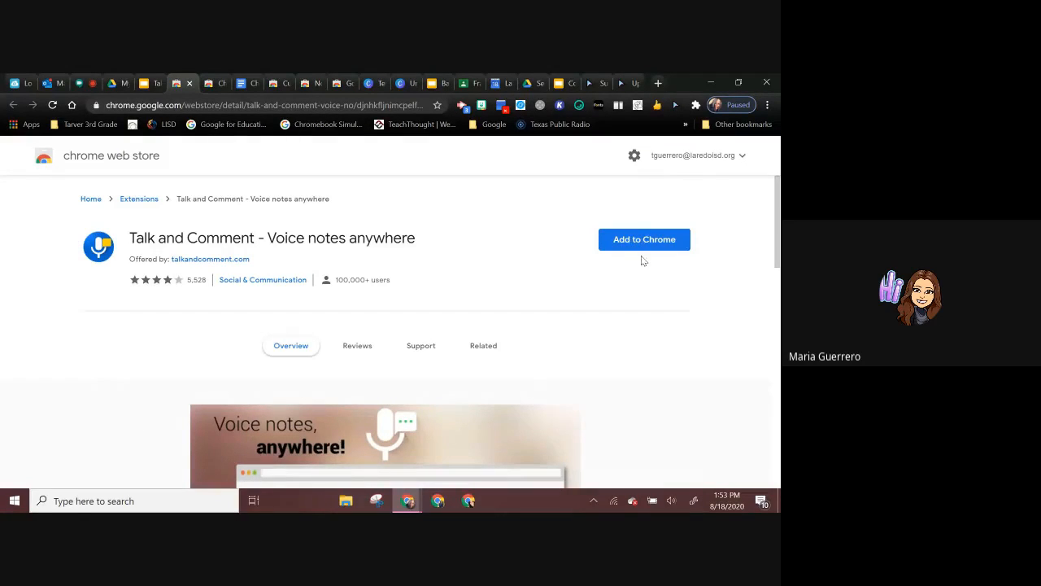
left_click(624, 240)
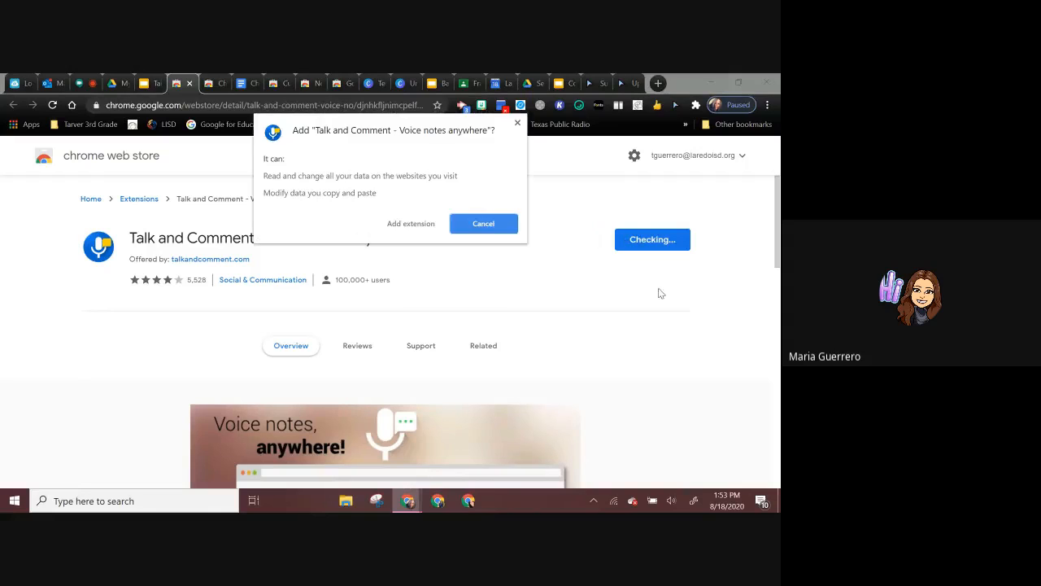
left_click(418, 229)
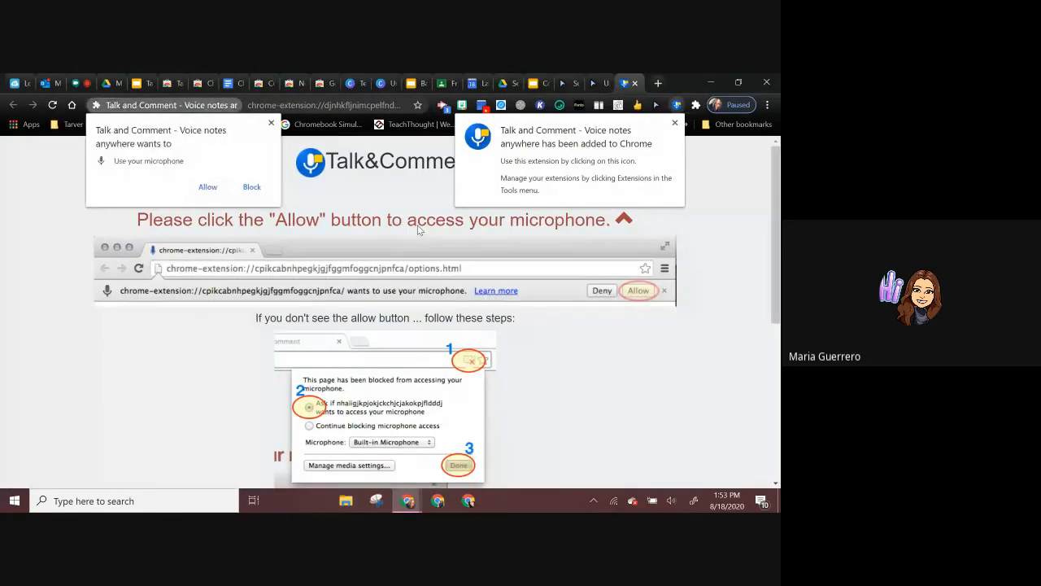
left_click(208, 187)
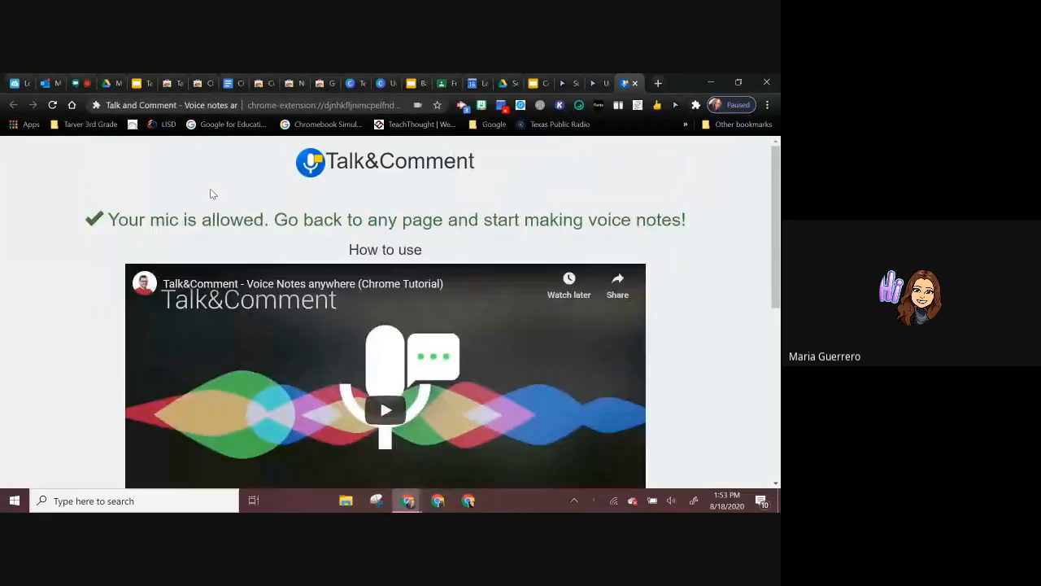
scroll(434, 321, "down", 5)
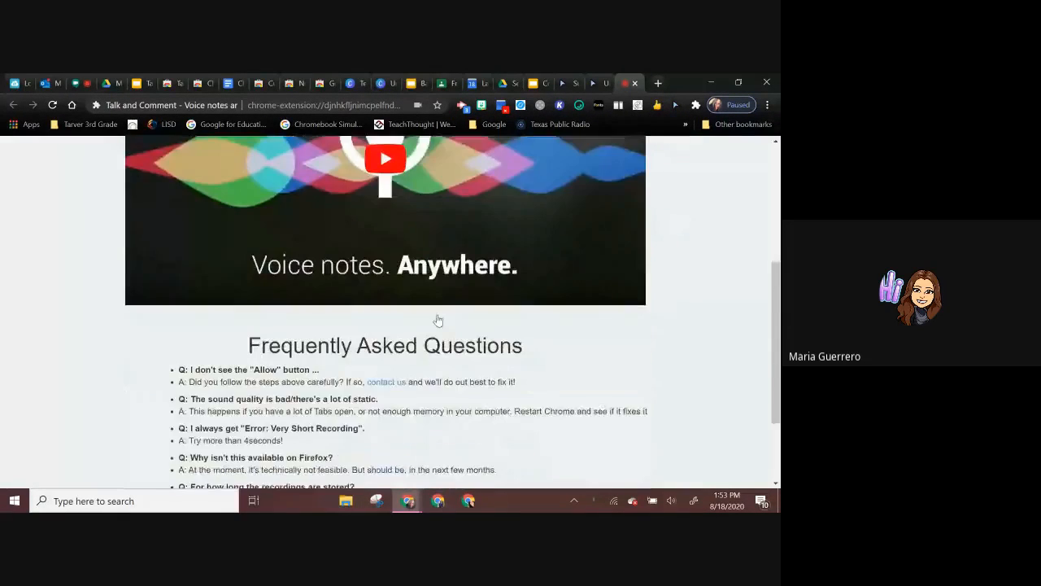
scroll(438, 321, "up", 5)
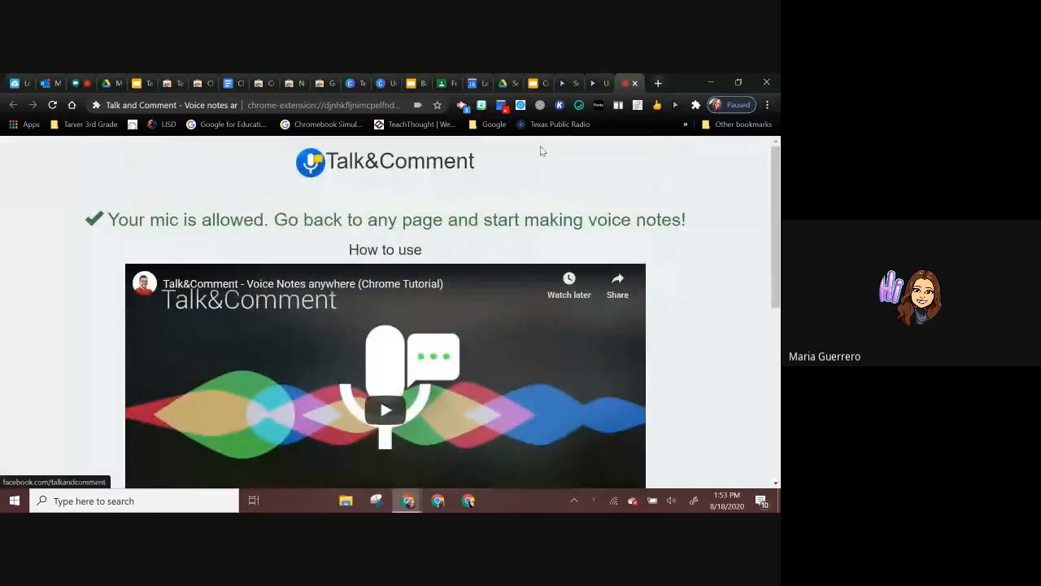
Step: Return to the Chrome Extensions document and review the Google Classroom list from Quick Create for Google to Nearpod to Google Classroom
left_click(230, 83)
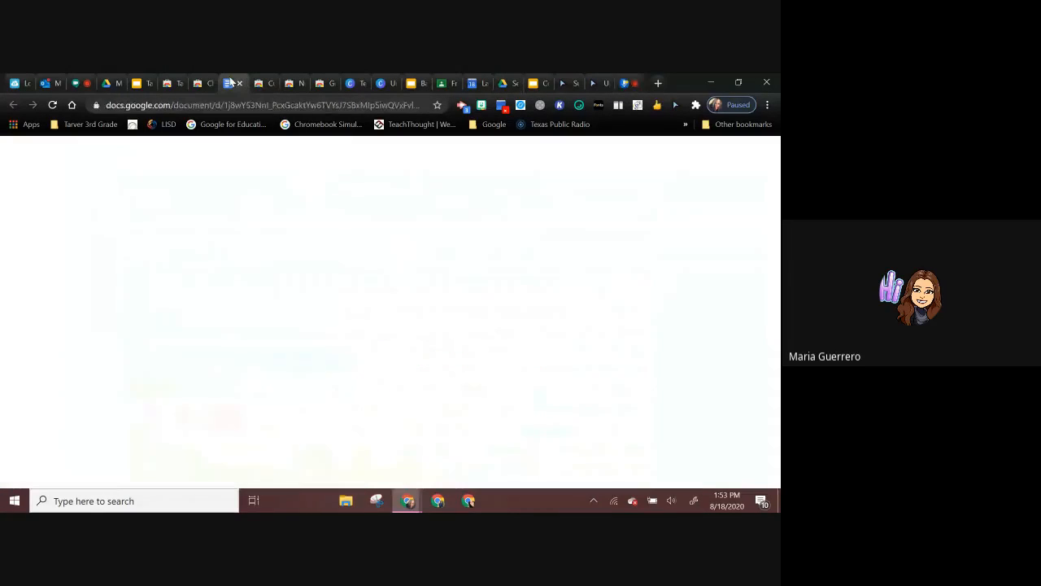
scroll(354, 337, "down", 5)
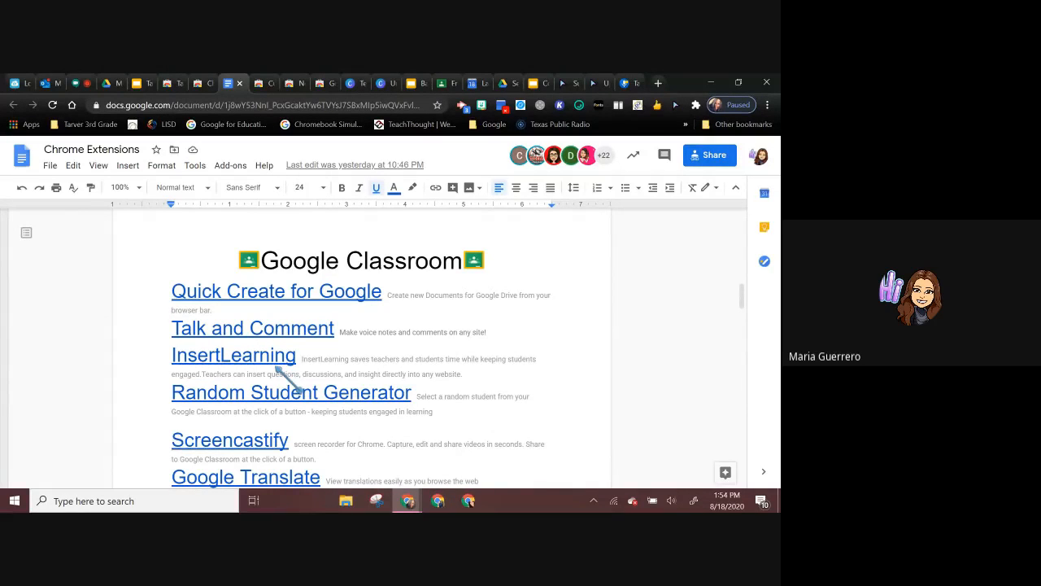
scroll(277, 366, "down", 2)
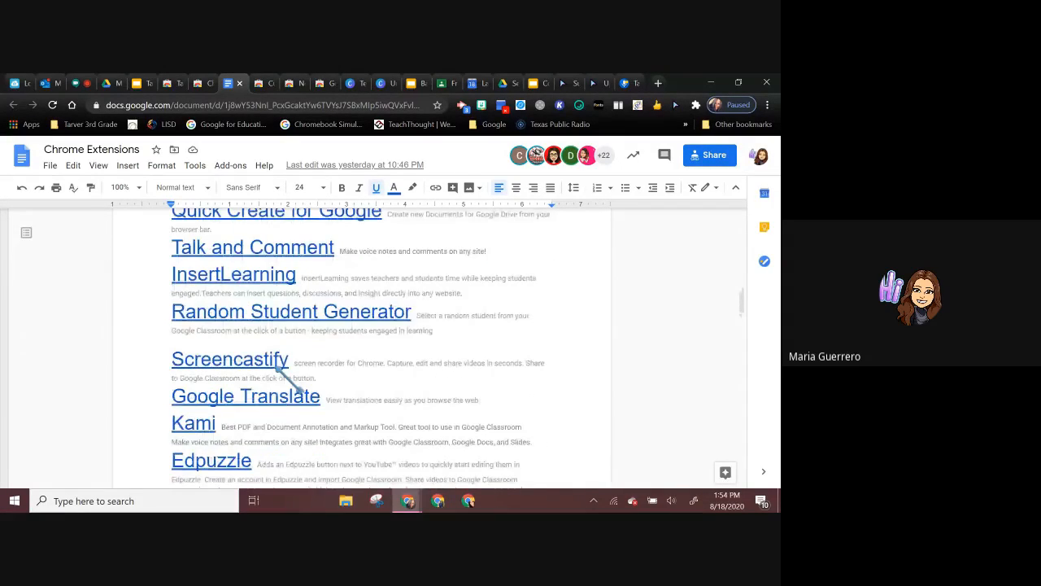
scroll(277, 366, "down", 1)
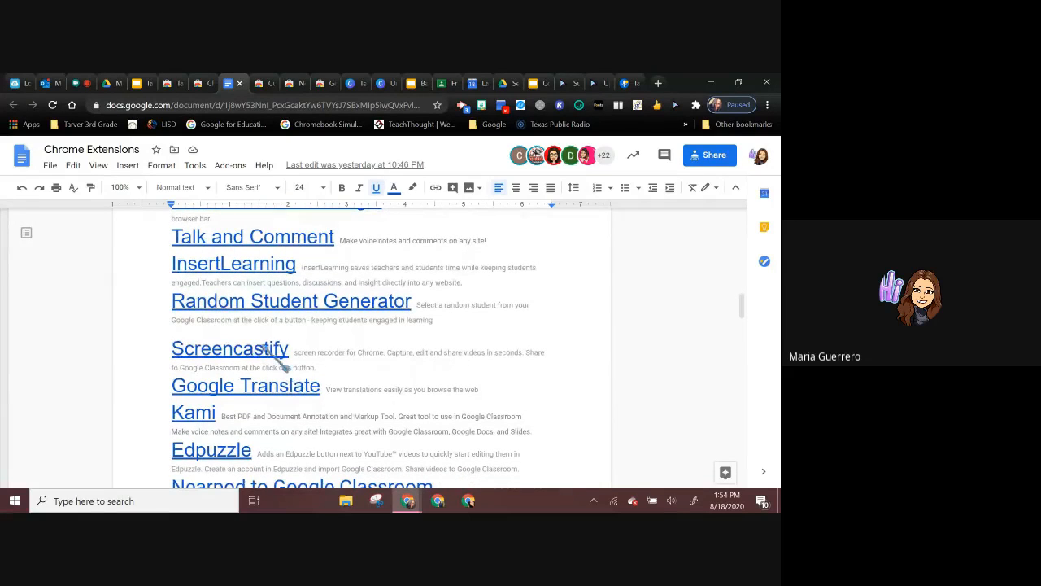
scroll(297, 387, "down", 1)
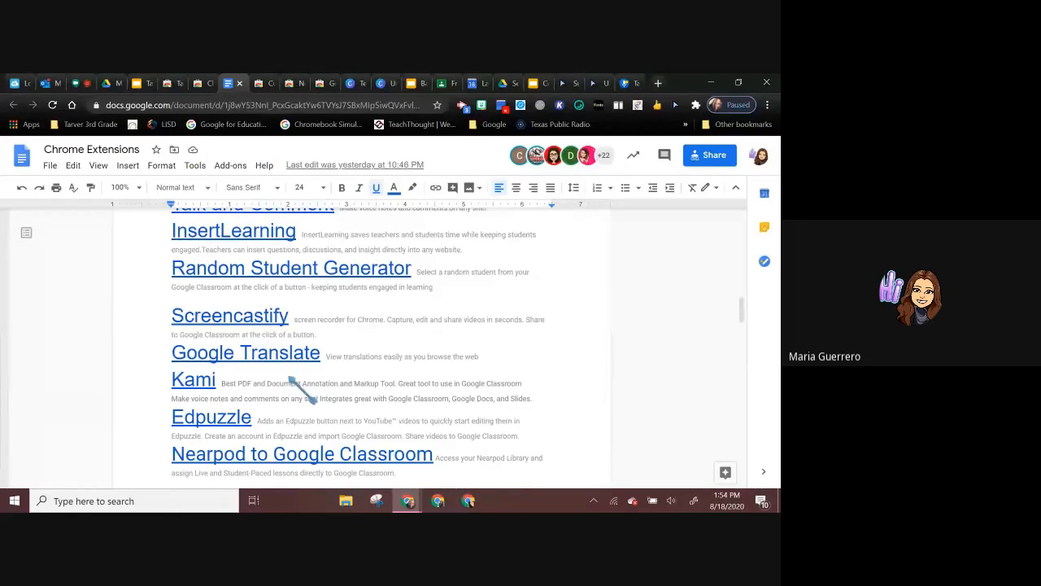
scroll(293, 382, "down", 2)
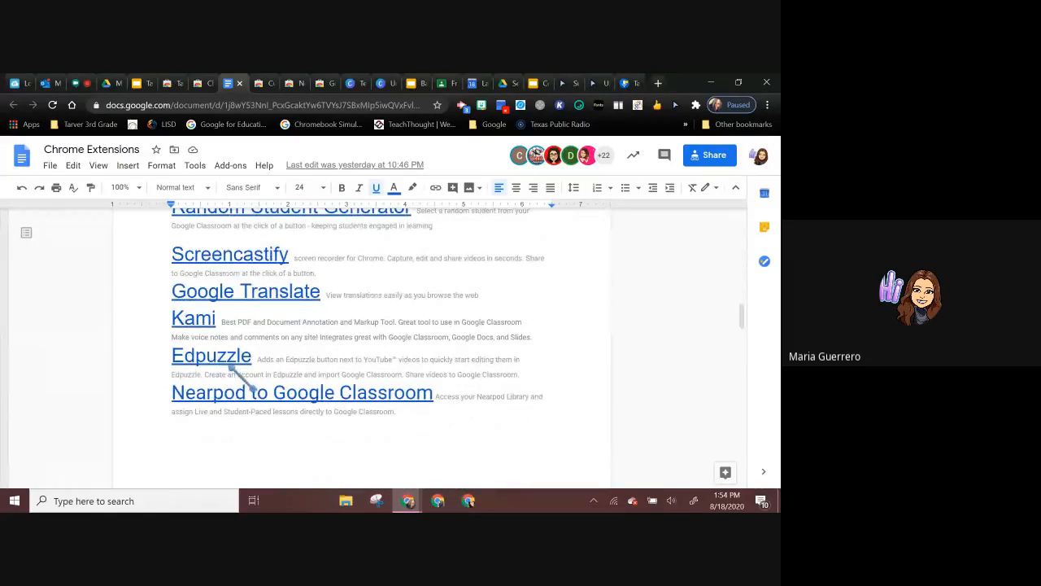
Step: Open the Google Translate store listing linked in the Chrome Extensions document and add the extension to Chrome
left_click(279, 292)
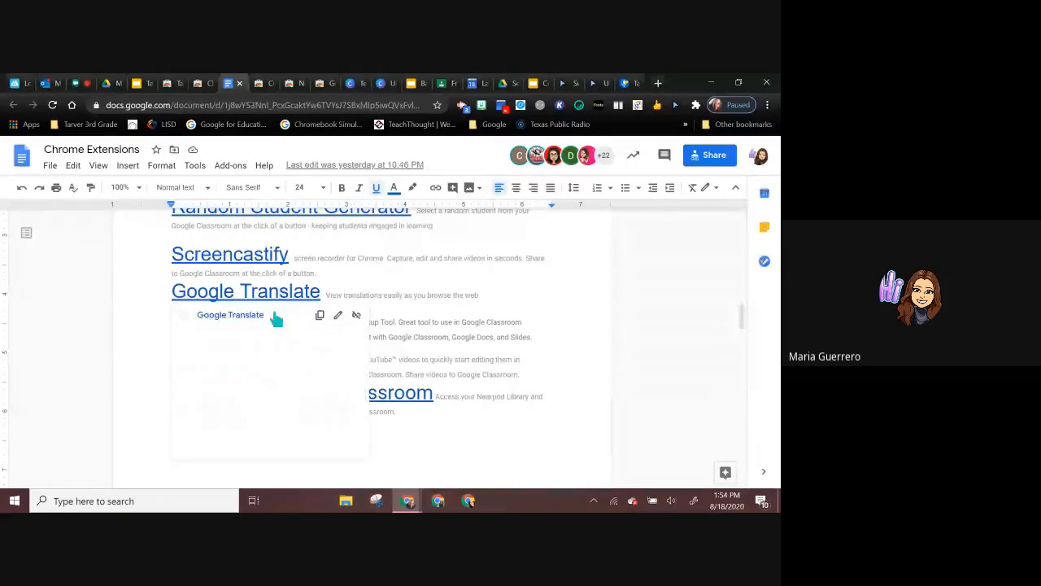
left_click(273, 315)
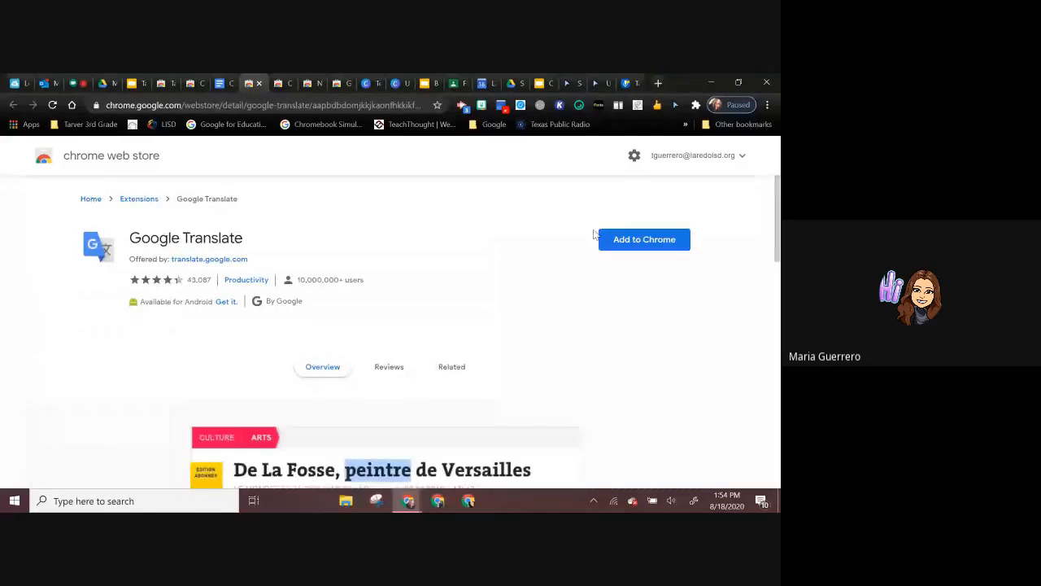
left_click(604, 237)
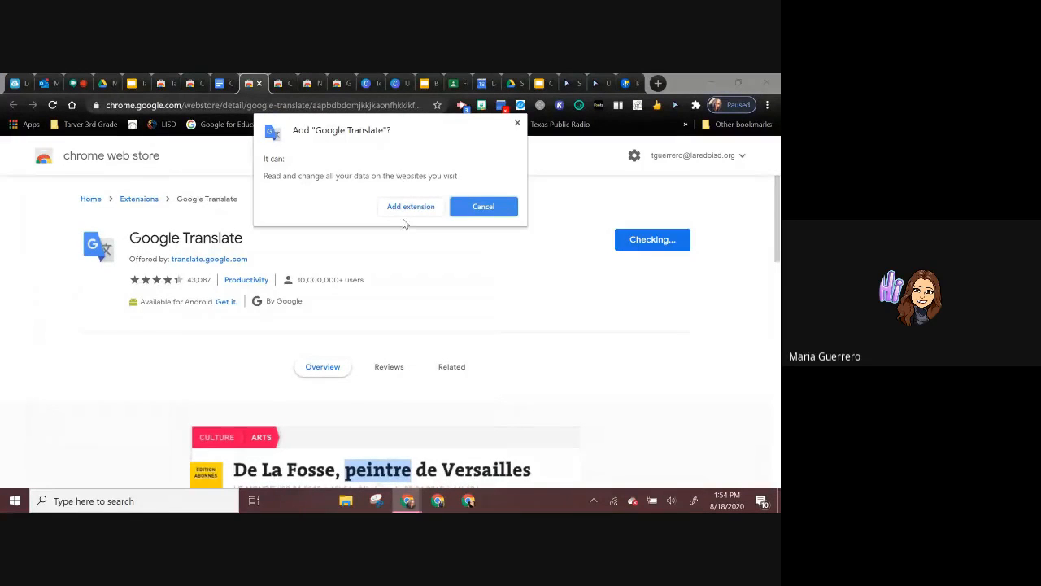
left_click(410, 206)
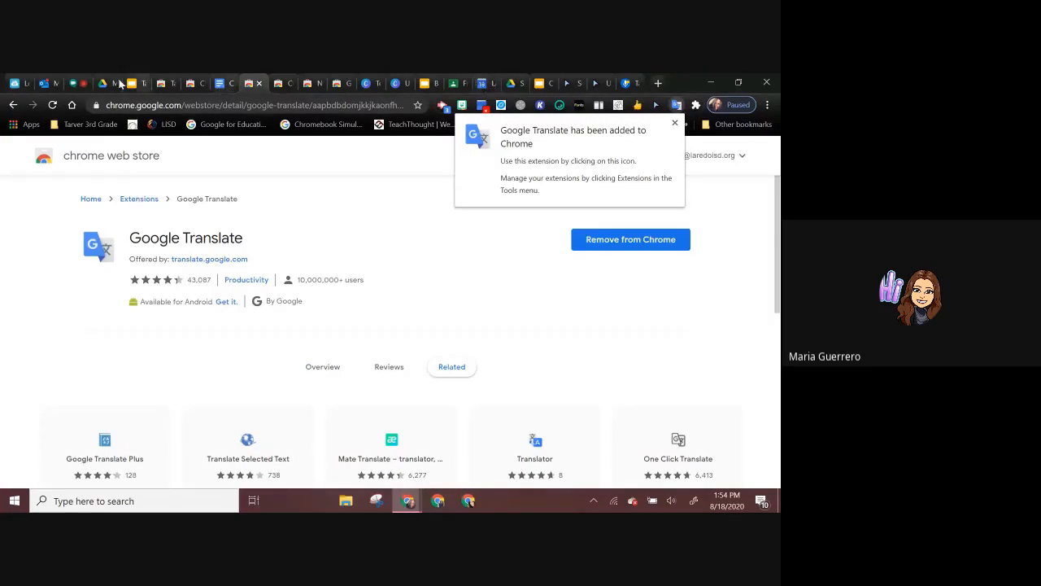
Step: Go to the Laredo ISD Elementary class stream in Google Classroom and pin the Google Translate extension to the browser
left_click(452, 83)
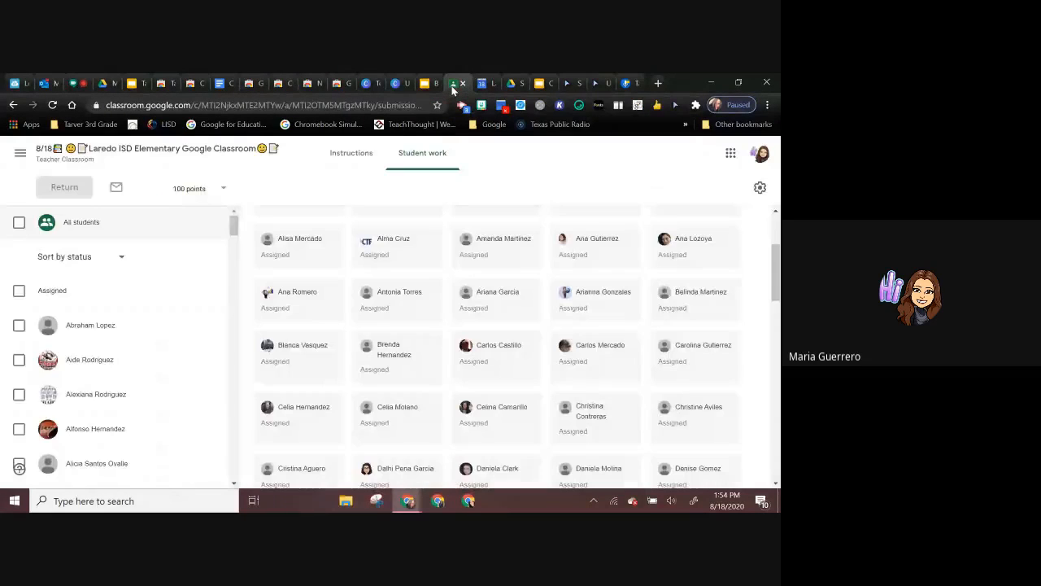
left_click(104, 149)
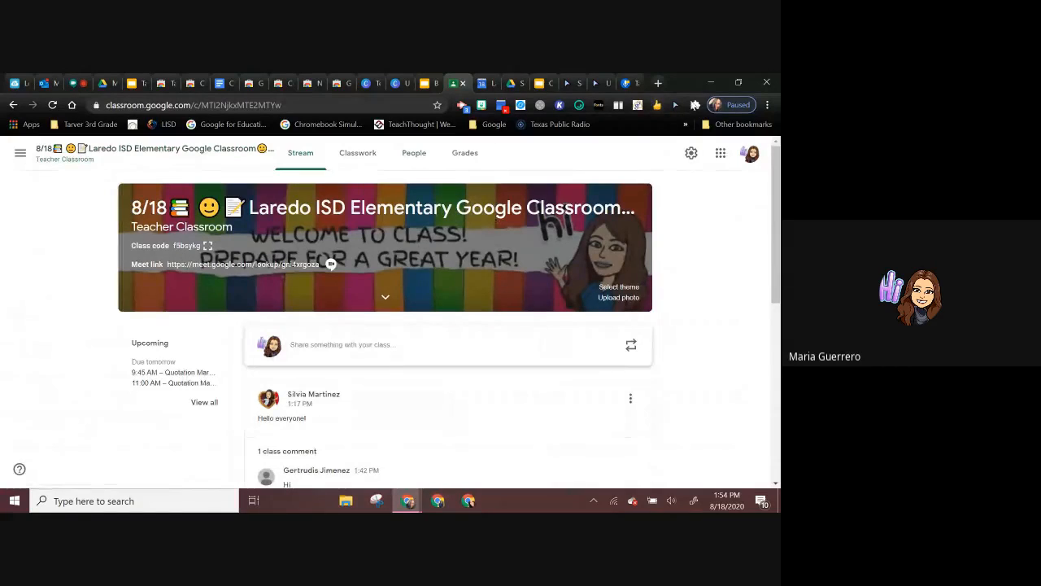
left_click(695, 105)
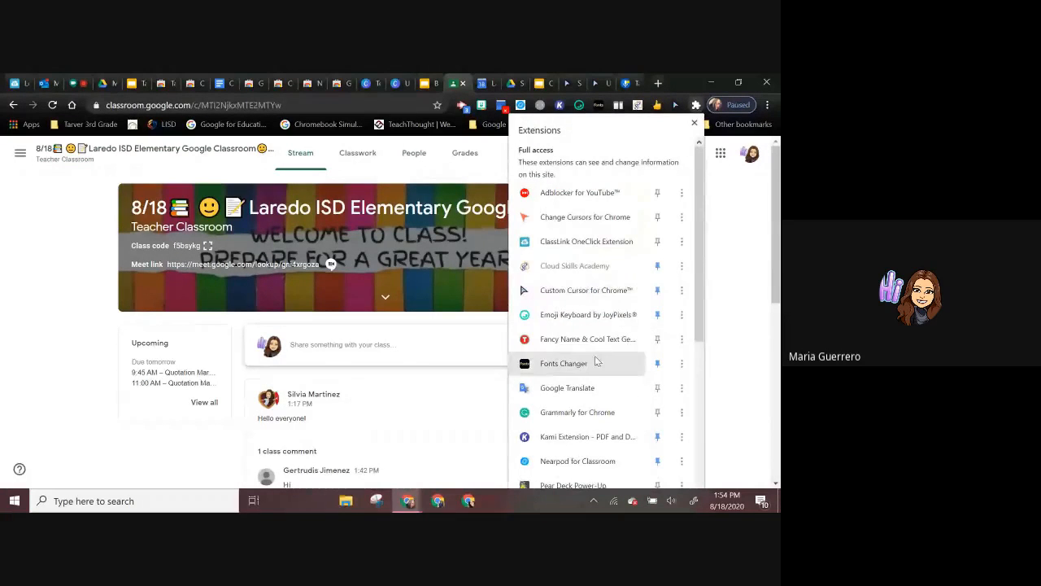
scroll(594, 363, "down", 2)
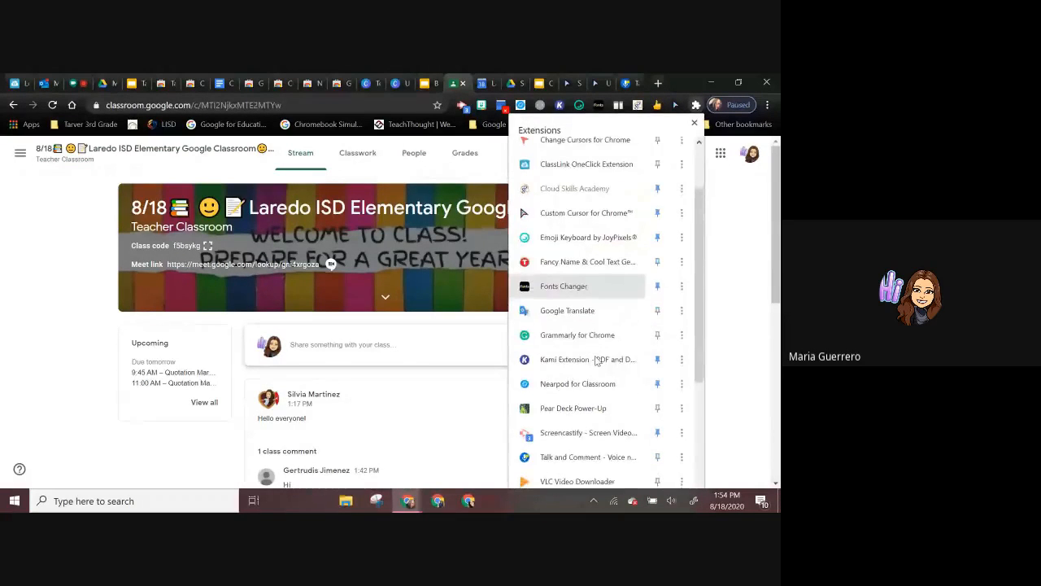
left_click(658, 310)
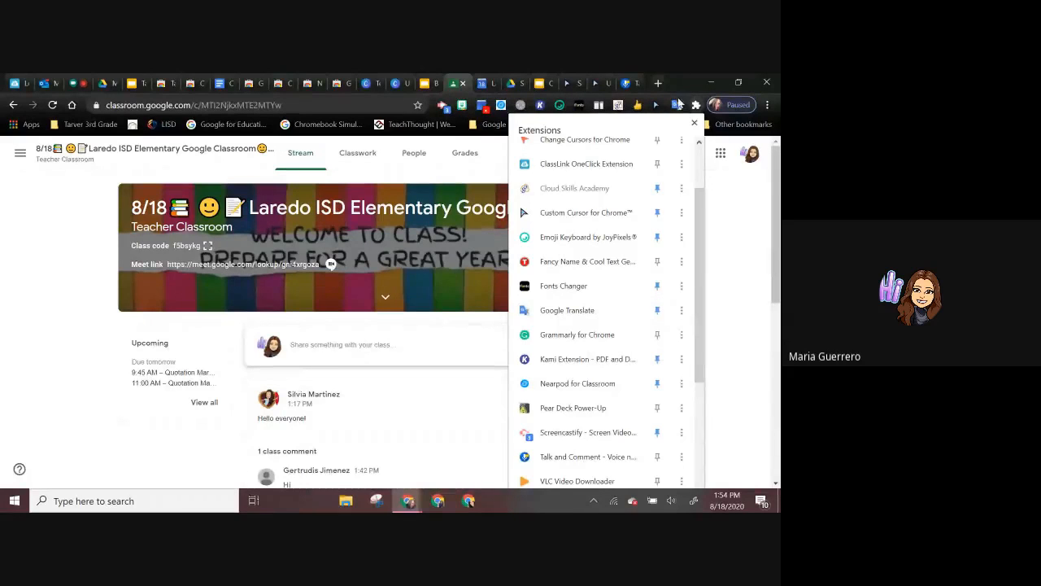
Step: Try to translate the class stream page with the Google Translate extension, also entering Spanish as the text to translate
left_click(677, 105)
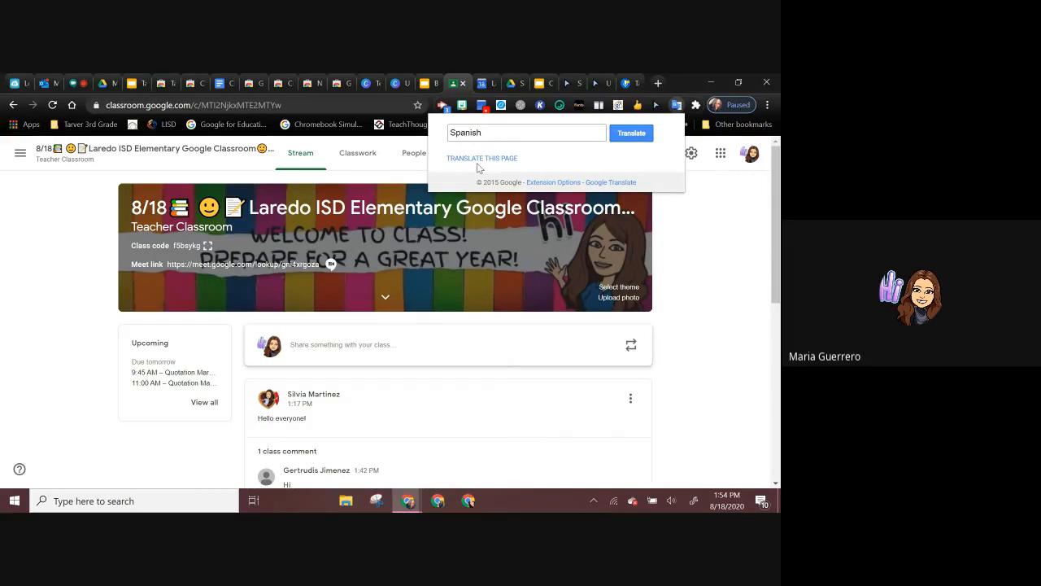
left_click(488, 160)
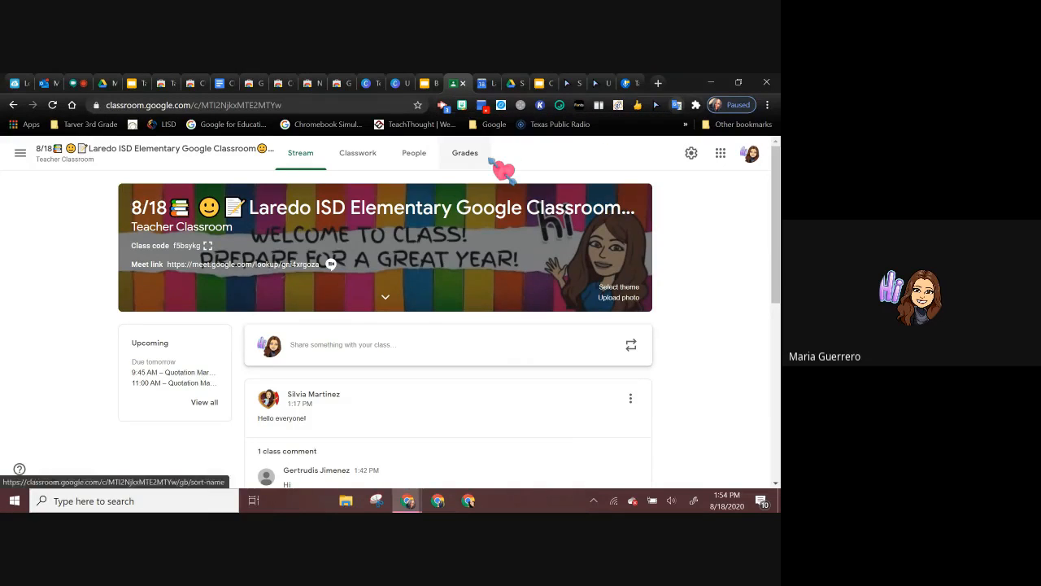
left_click(676, 106)
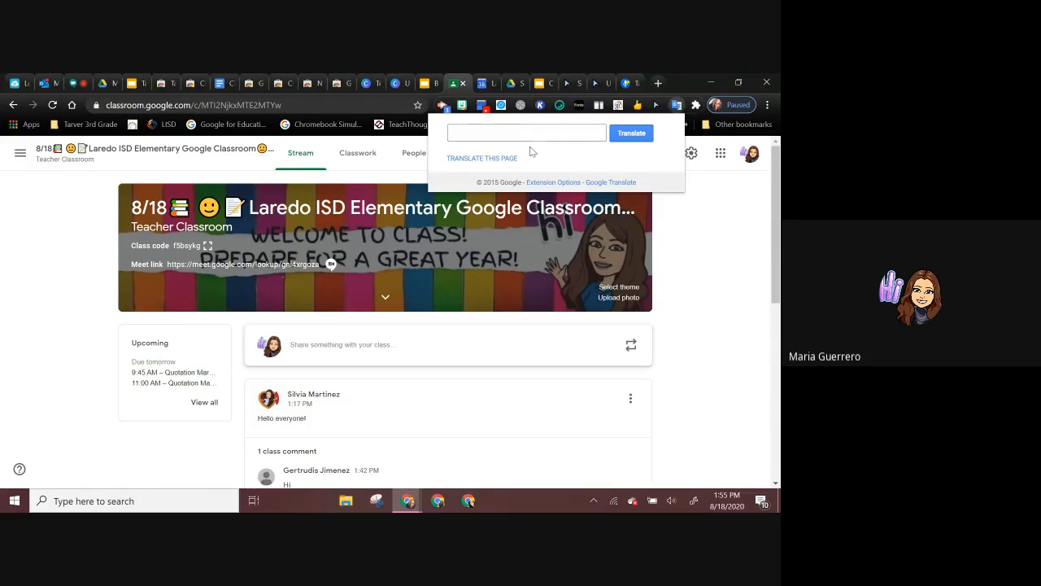
type("Spanish")
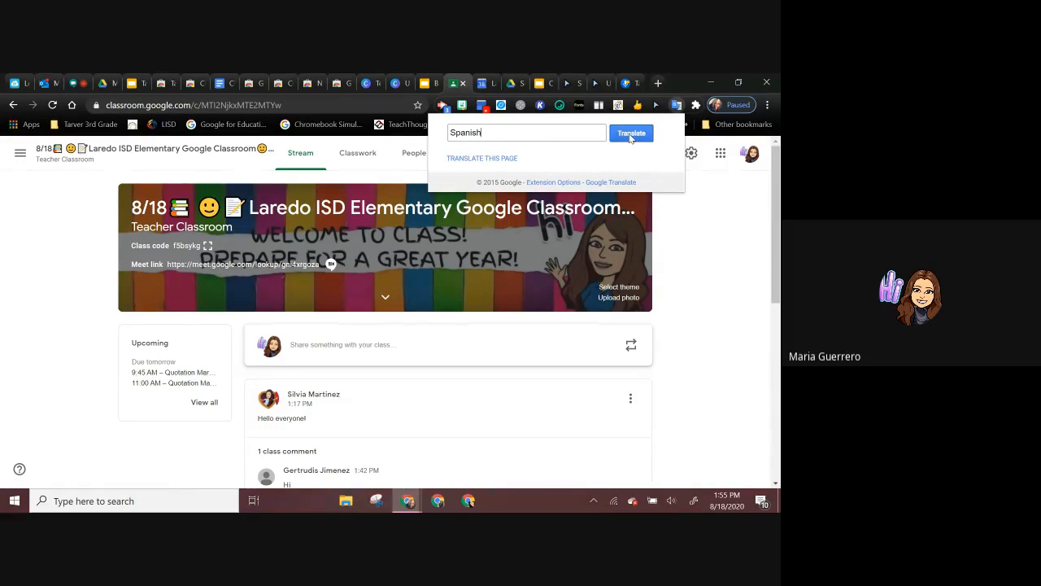
left_click(630, 134)
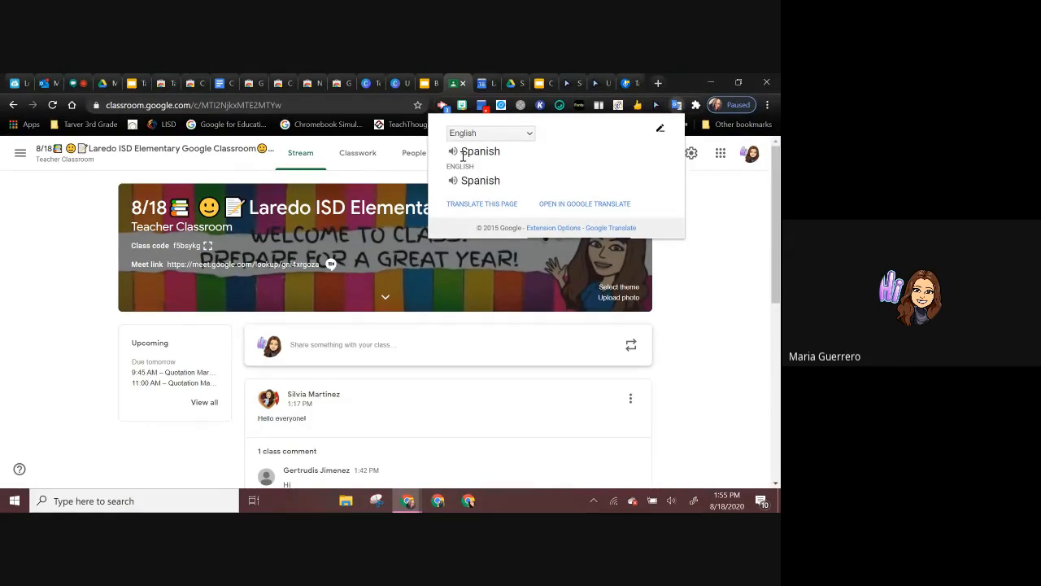
left_click(478, 205)
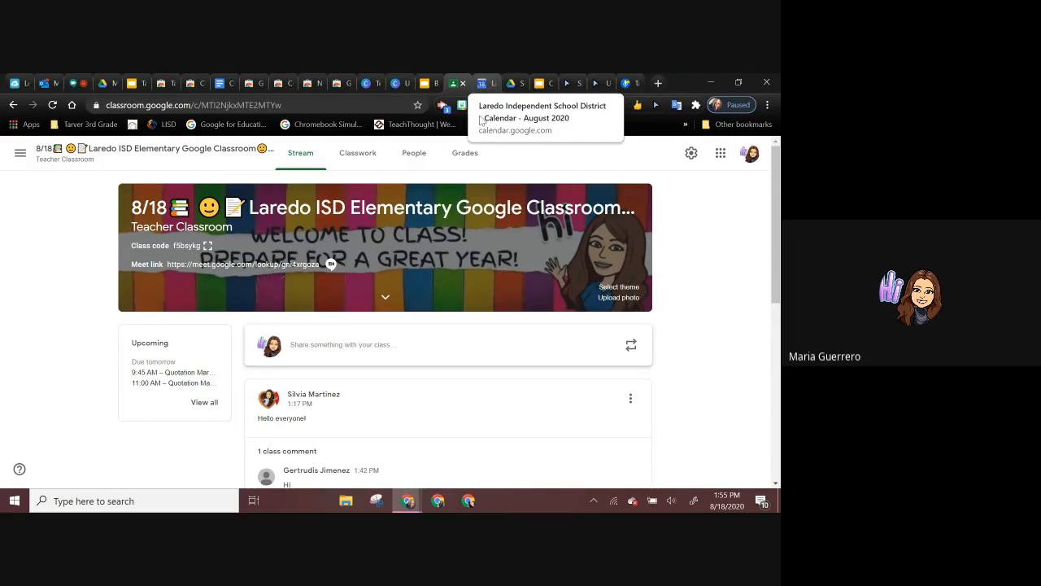
left_click(676, 109)
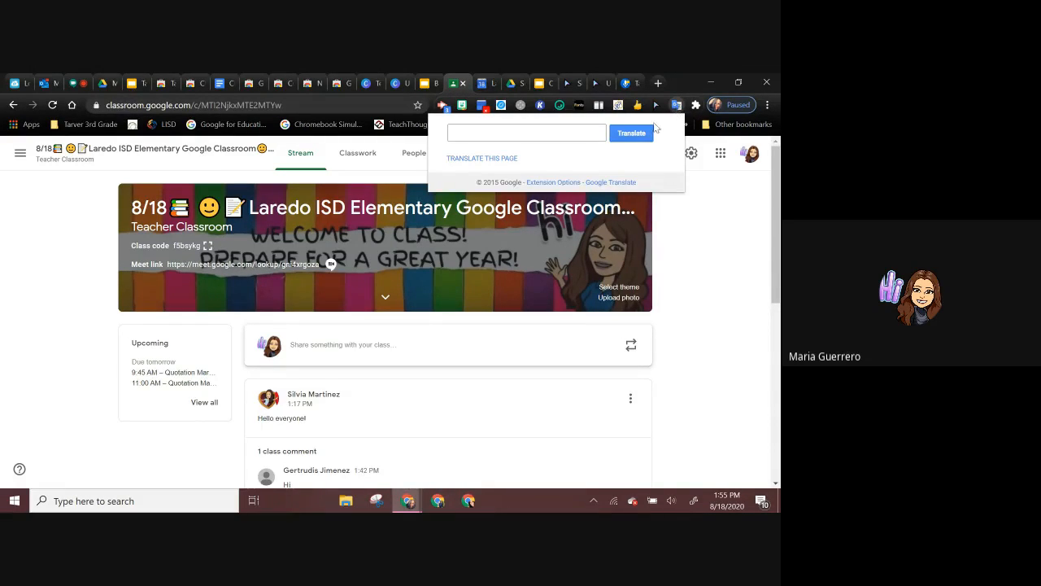
left_click(495, 158)
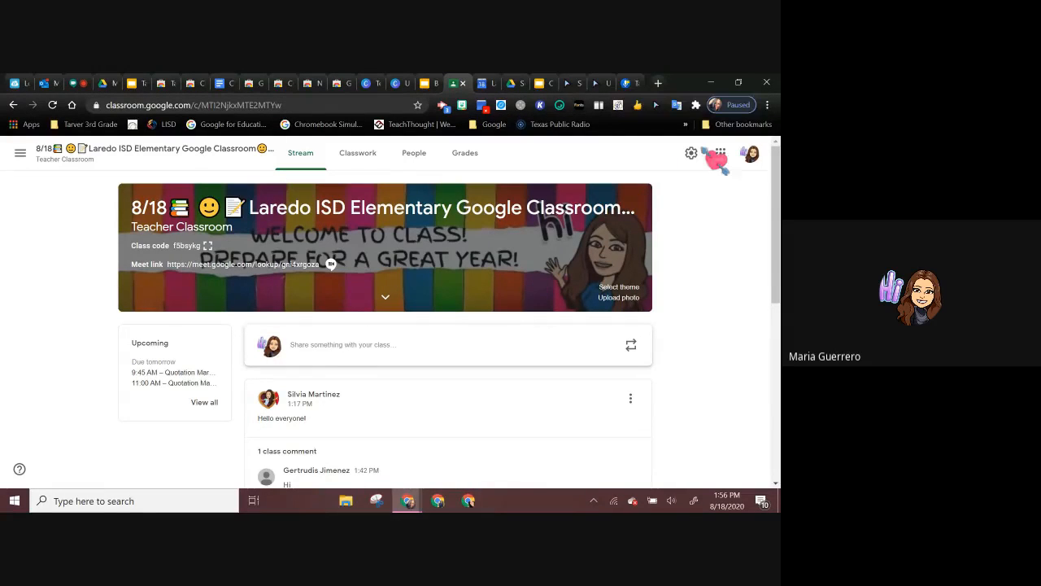
Step: Pin the Talk and Comment extension to the browser and close the extensions list
left_click(695, 107)
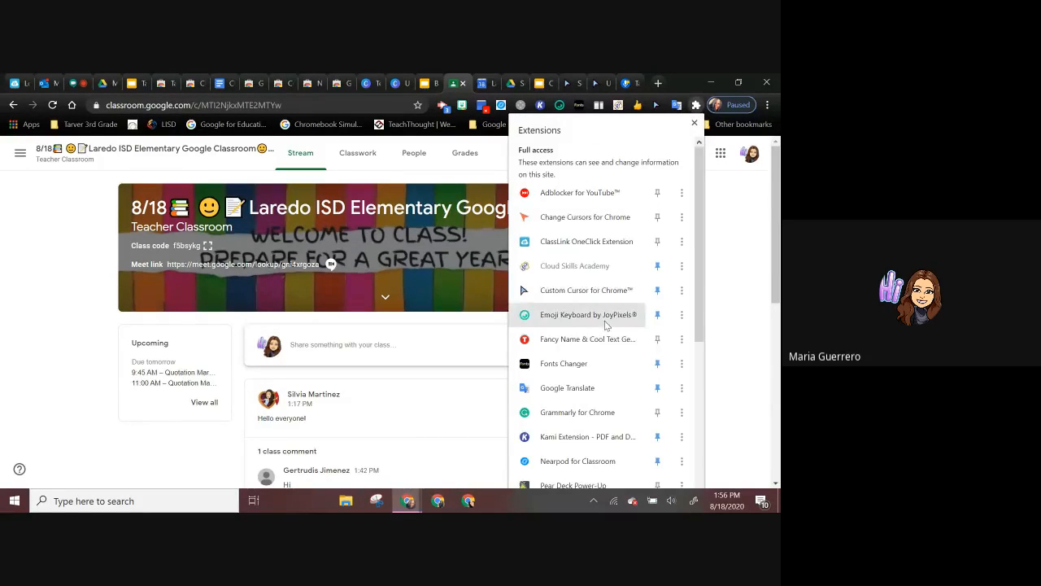
scroll(608, 322, "down", 2)
scroll(606, 326, "down", 2)
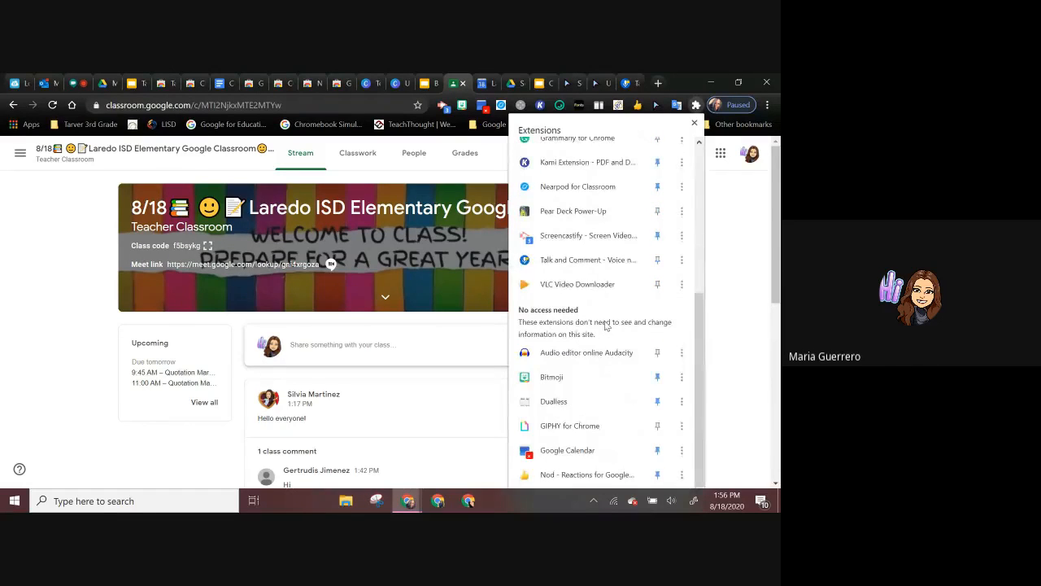
left_click(657, 259)
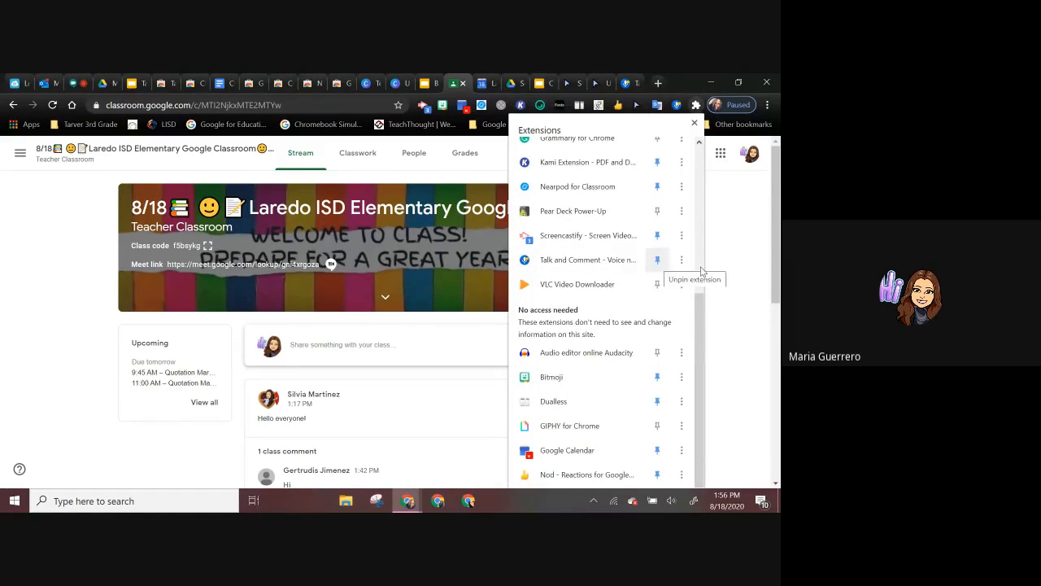
left_click(757, 306)
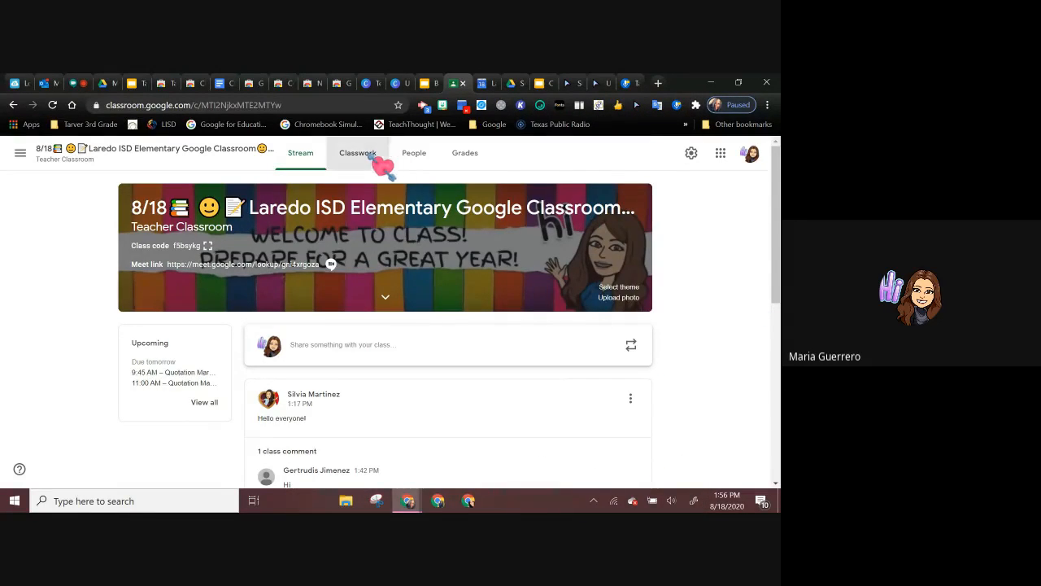
Step: Start a new assignment from the class's Classwork page
left_click(364, 155)
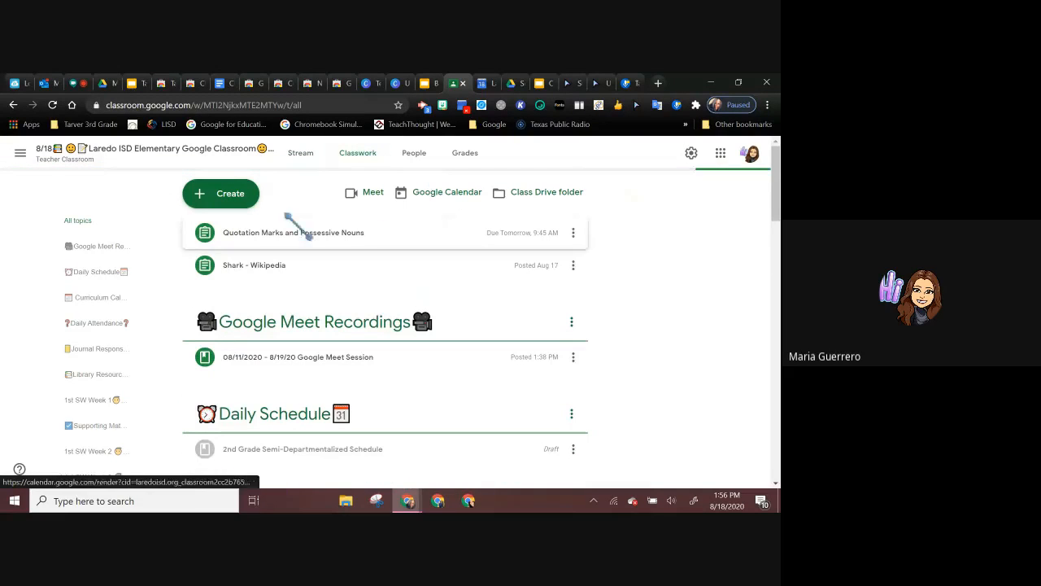
left_click(232, 200)
left_click(232, 228)
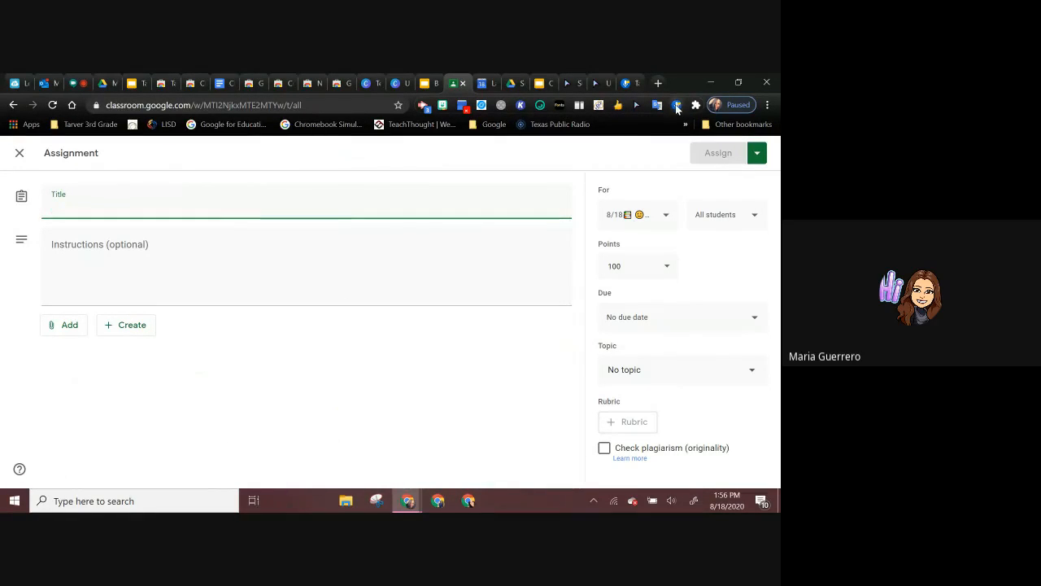
Step: Try the Talk and Comment on/off switch, view the extension's options page and return to the blank assignment form
left_click(676, 105)
left_click(520, 181)
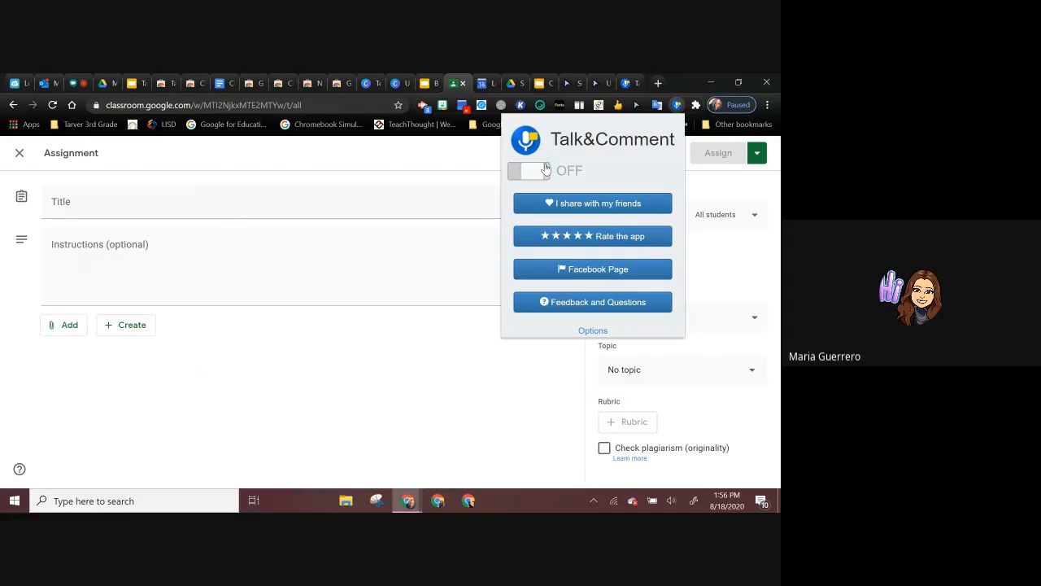
left_click(521, 181)
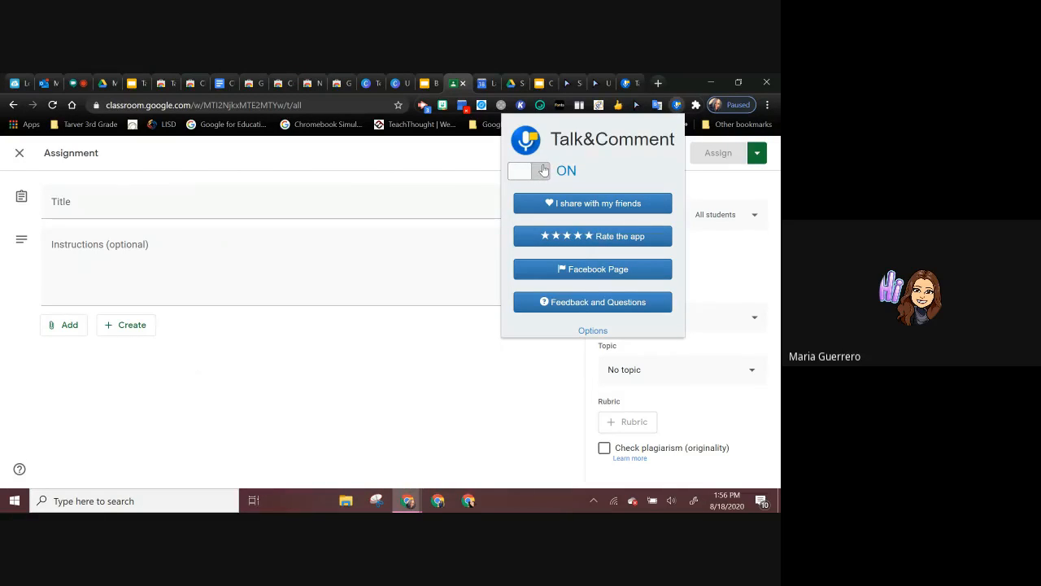
left_click(593, 331)
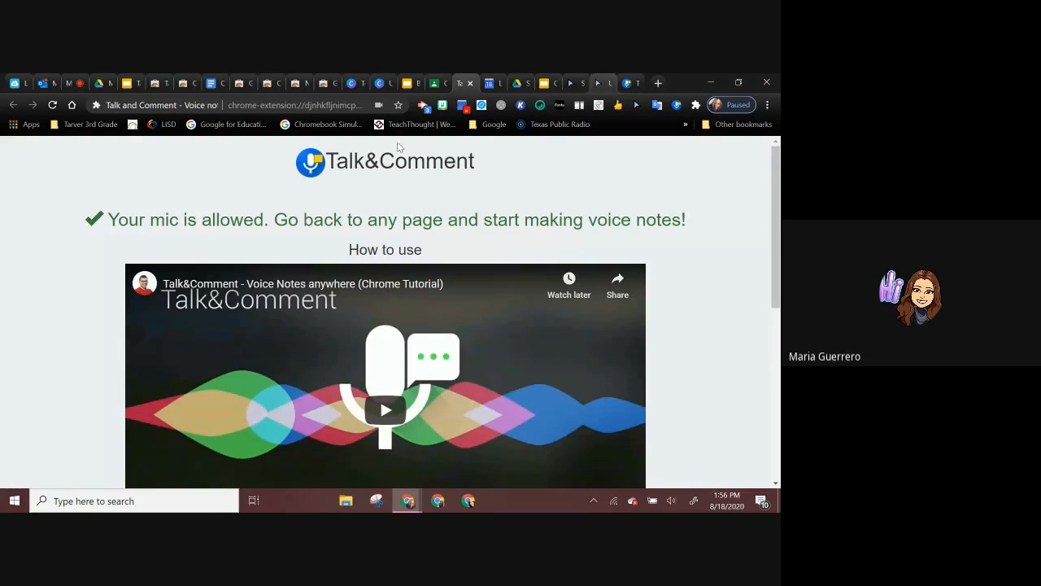
scroll(479, 220, "down", 1)
scroll(479, 220, "up", 1)
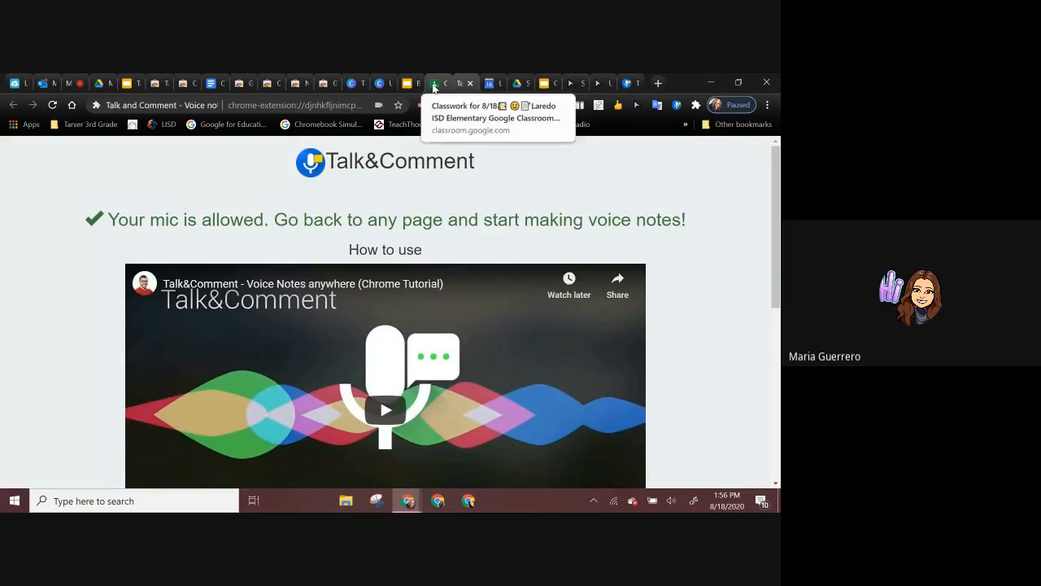
left_click(434, 84)
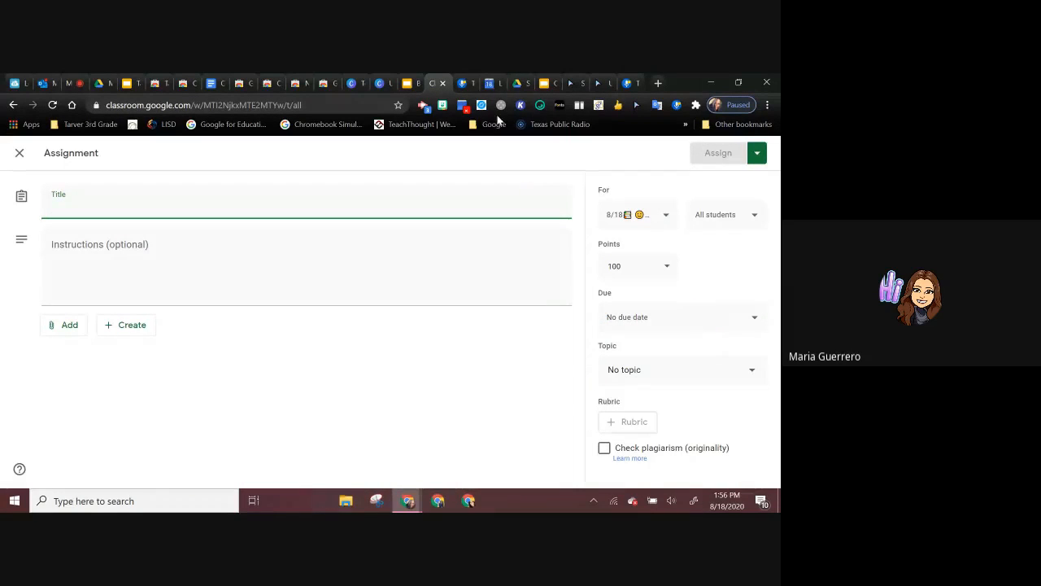
left_click(458, 83)
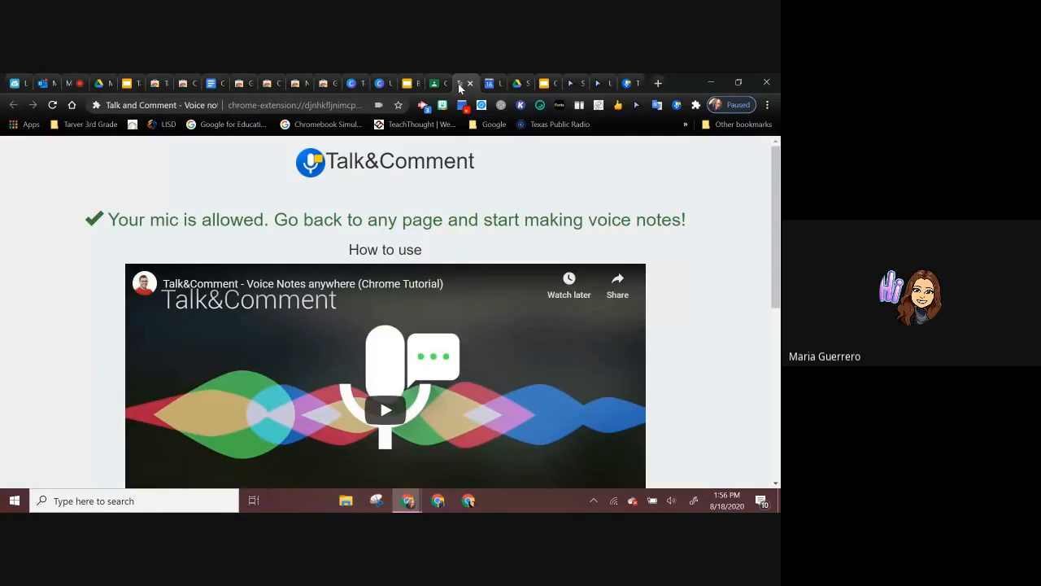
left_click(433, 84)
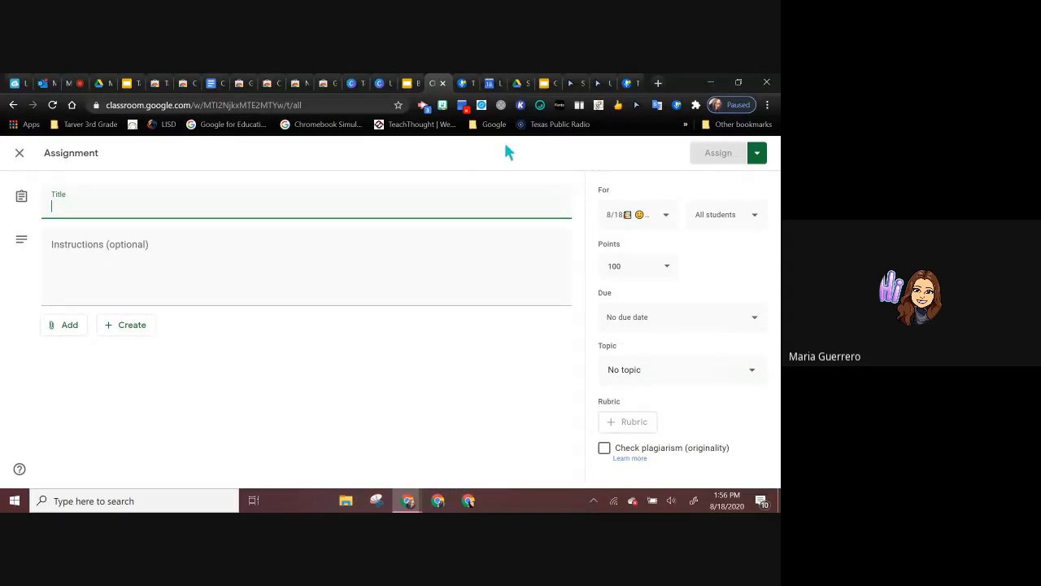
Step: Close the Google Classroom tab and the leftover Talk and Comment, Slides, Canva and store tabs beyond the Google Translate listing
left_click(443, 83)
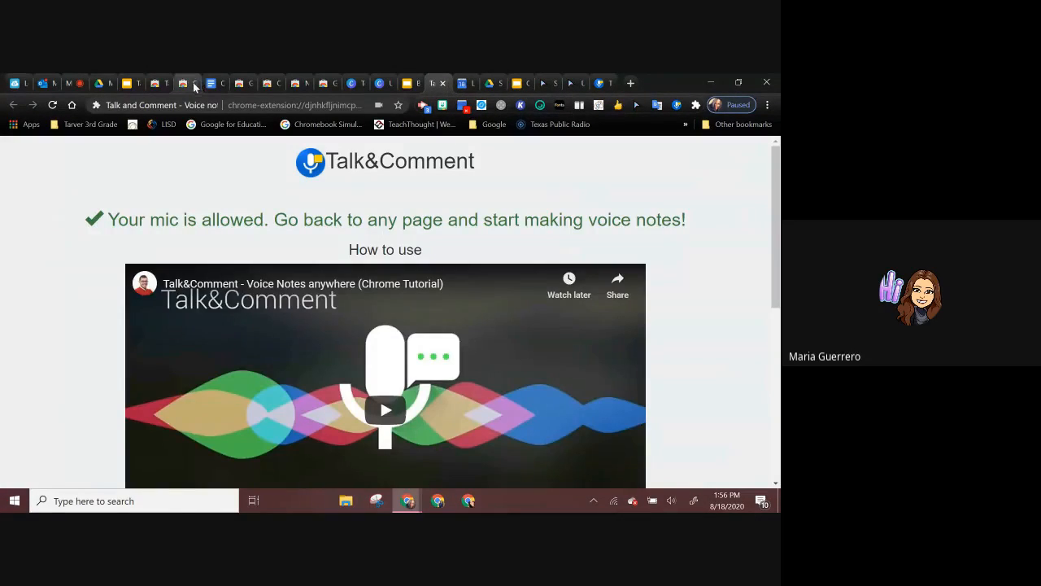
left_click(602, 88)
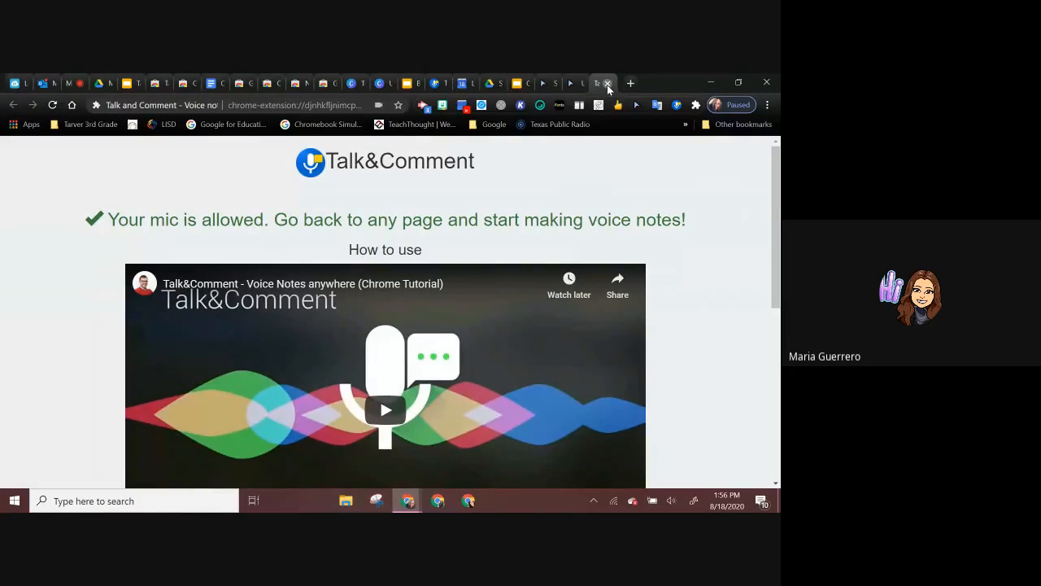
left_click(608, 87)
left_click(607, 84)
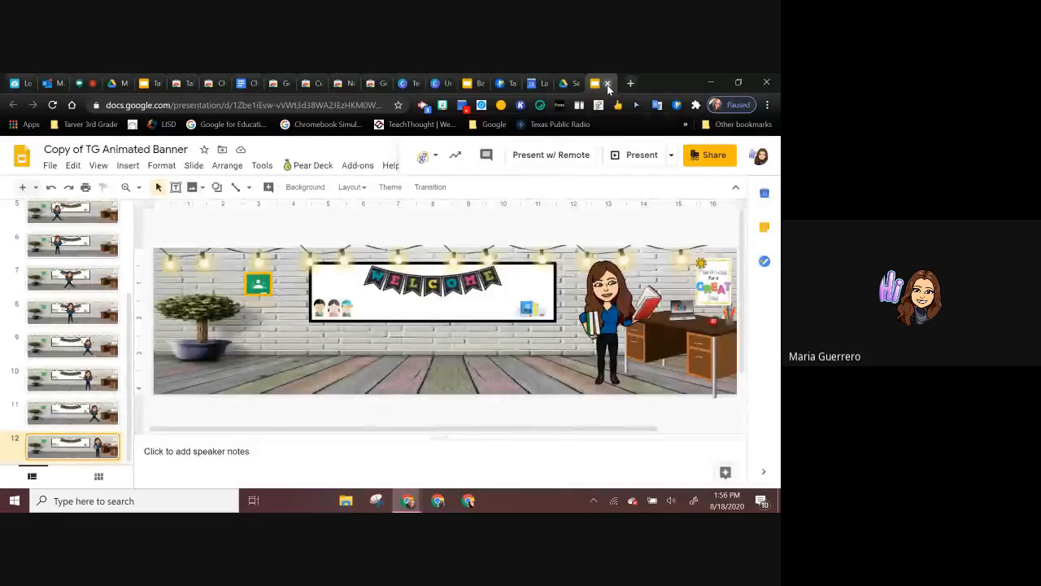
left_click(607, 85)
left_click(608, 85)
left_click(608, 84)
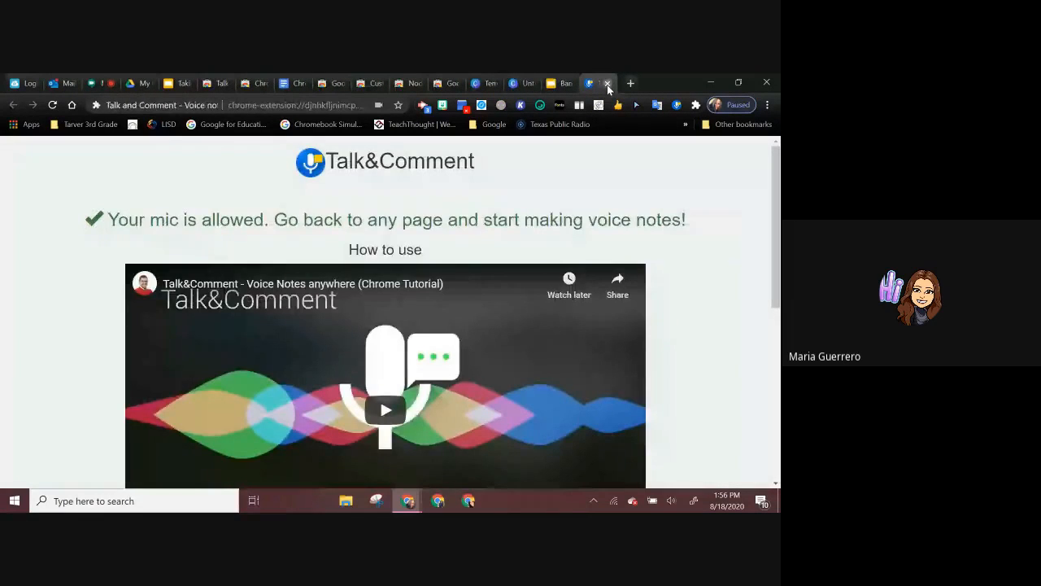
left_click(607, 85)
left_click(608, 85)
left_click(608, 84)
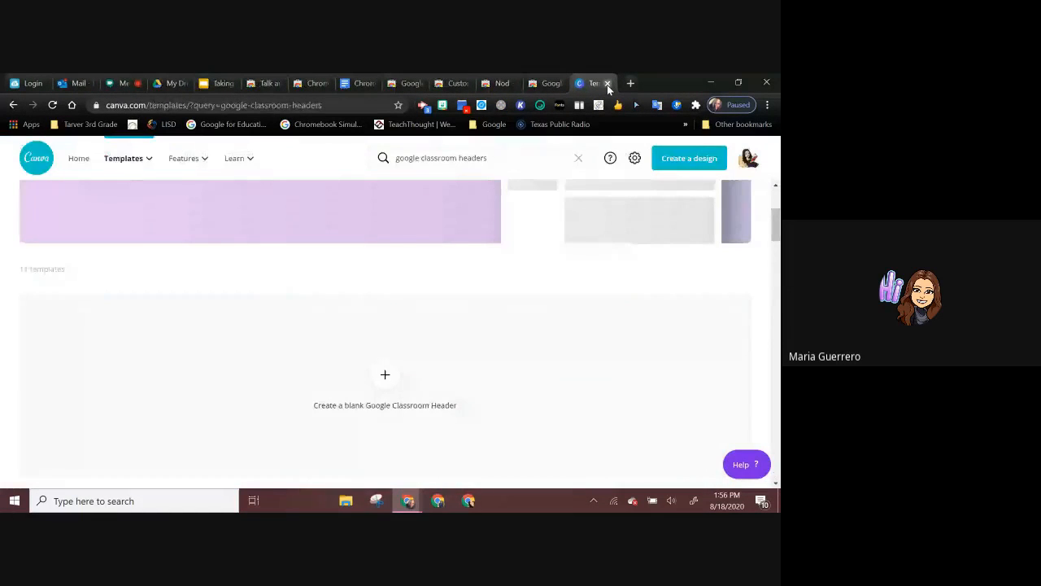
left_click(608, 84)
left_click(608, 85)
left_click(607, 85)
left_click(608, 85)
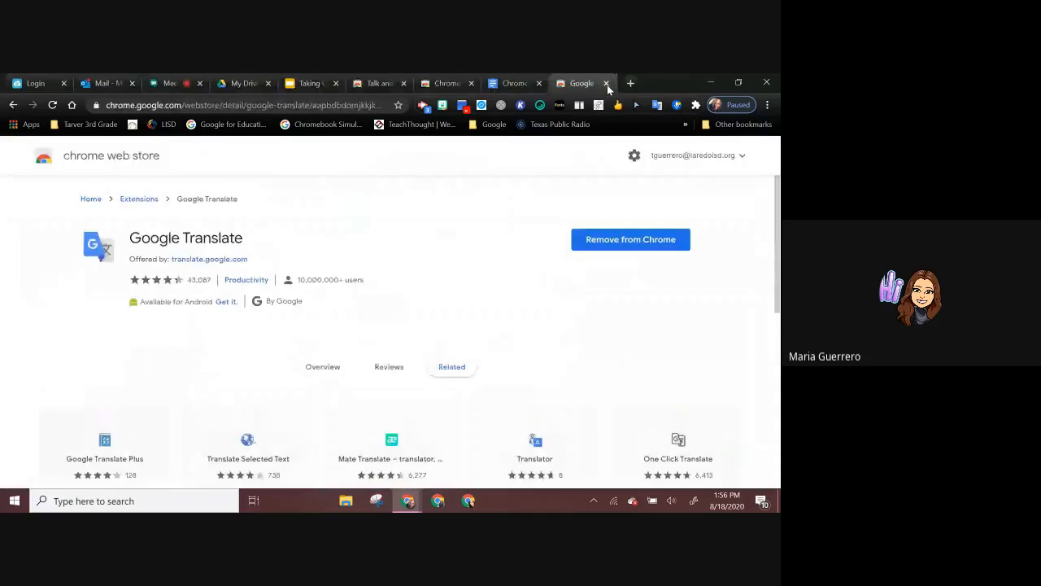
Step: Close the Google Translate listing and the remaining Chrome Web Store, document and Talk and Comment tabs beyond the slides
left_click(608, 85)
left_click(607, 85)
left_click(607, 85)
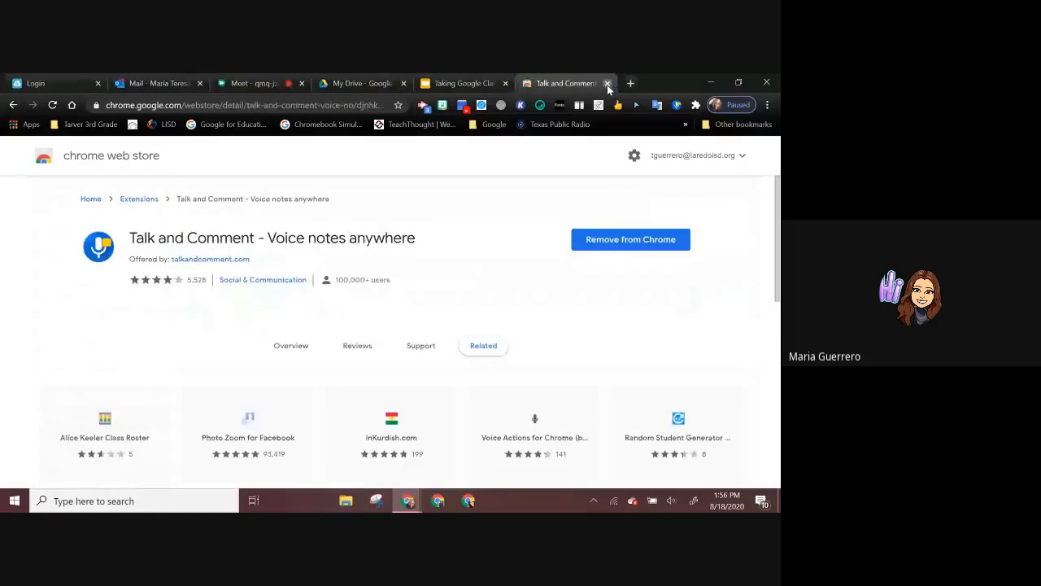
left_click(607, 85)
Step: Open Google Classroom in a new tab and enter the 8/18 Laredo ISD Elementary class
left_click(630, 84)
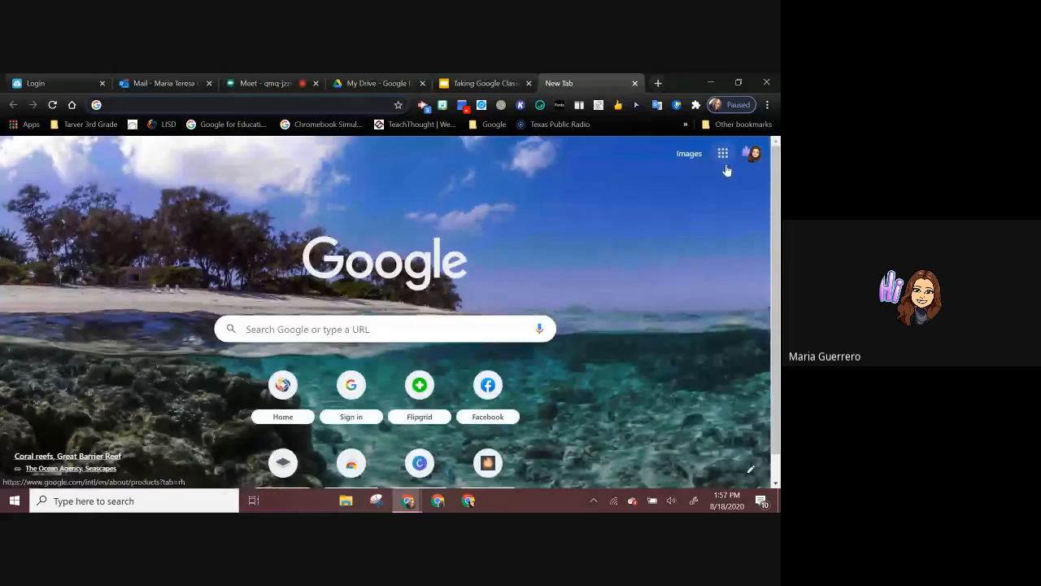
left_click(724, 163)
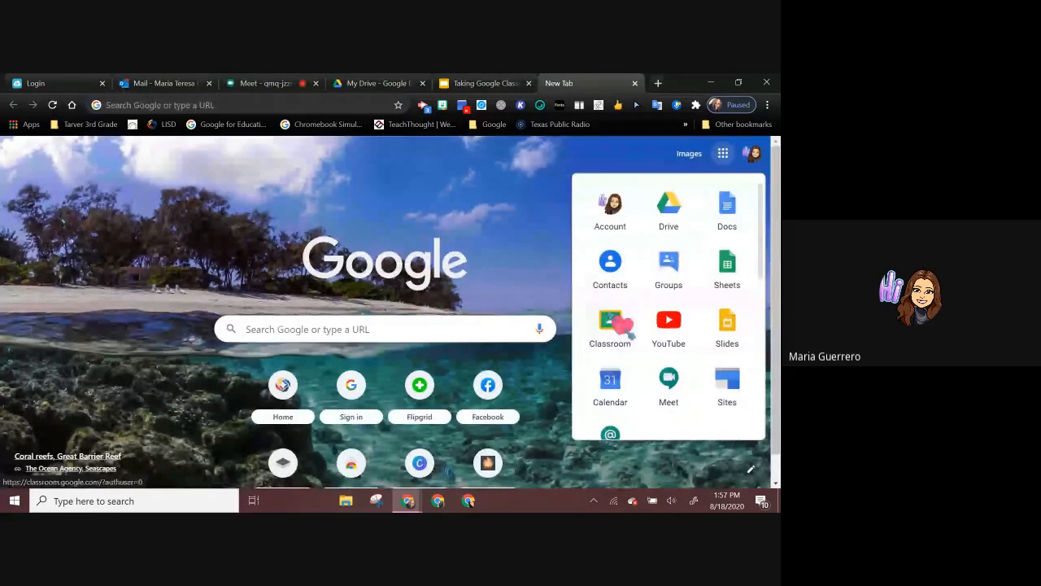
left_click(615, 332)
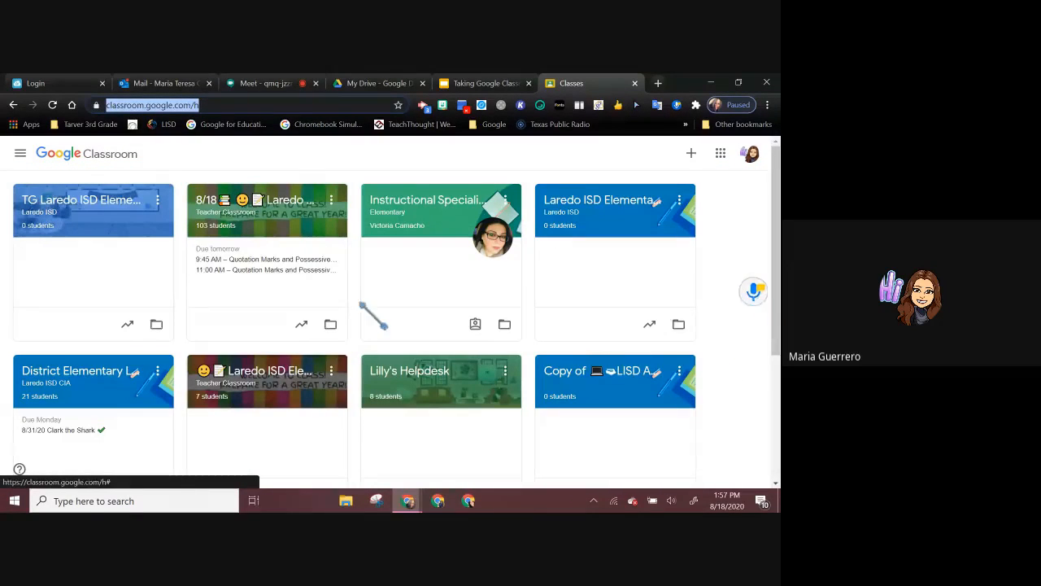
left_click(259, 221)
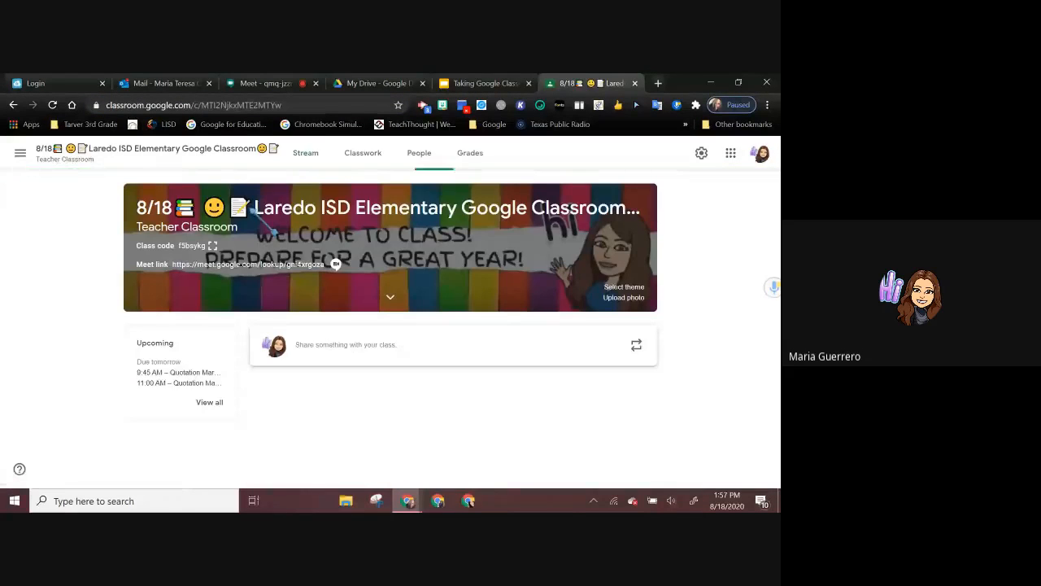
Step: Start a new Classwork assignment with the title "Title" and the instructions "Instruction"
left_click(358, 155)
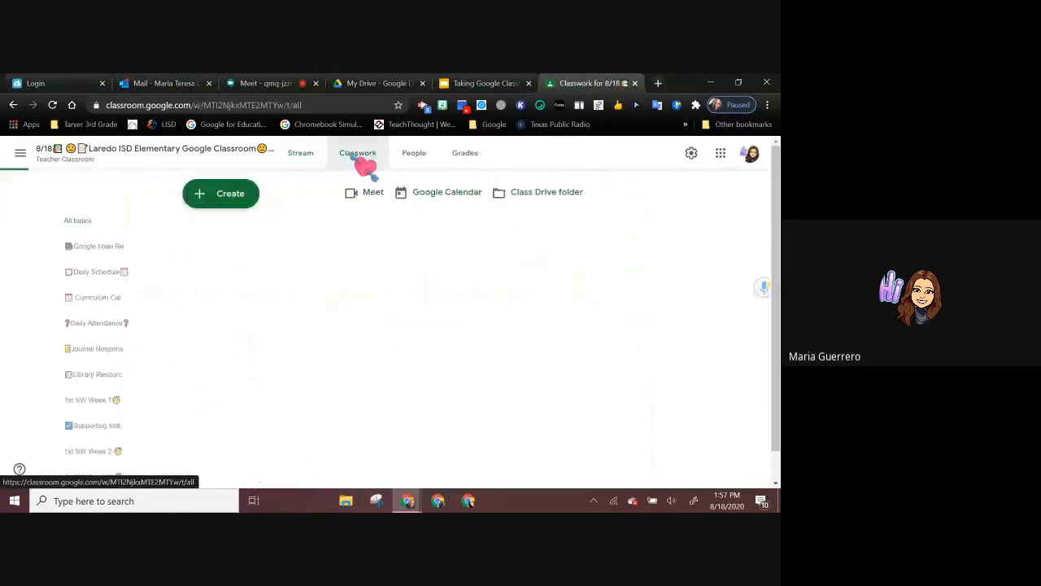
left_click(231, 199)
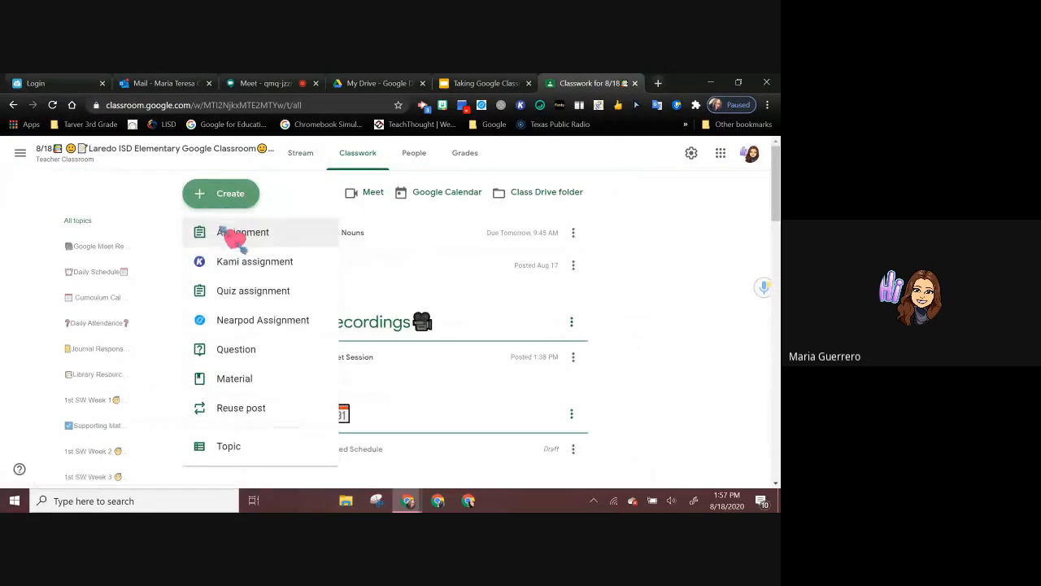
left_click(232, 220)
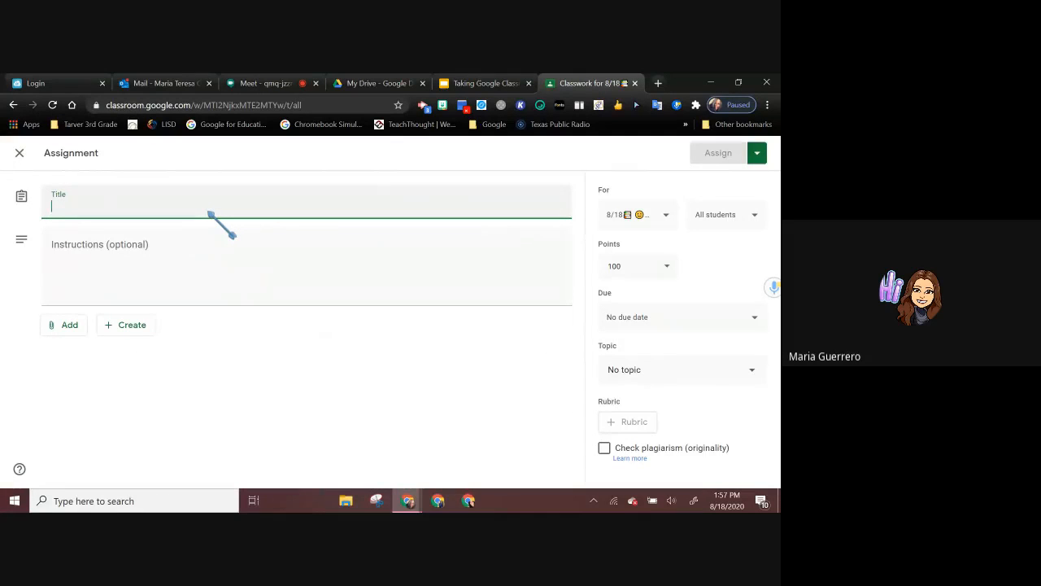
type("Title")
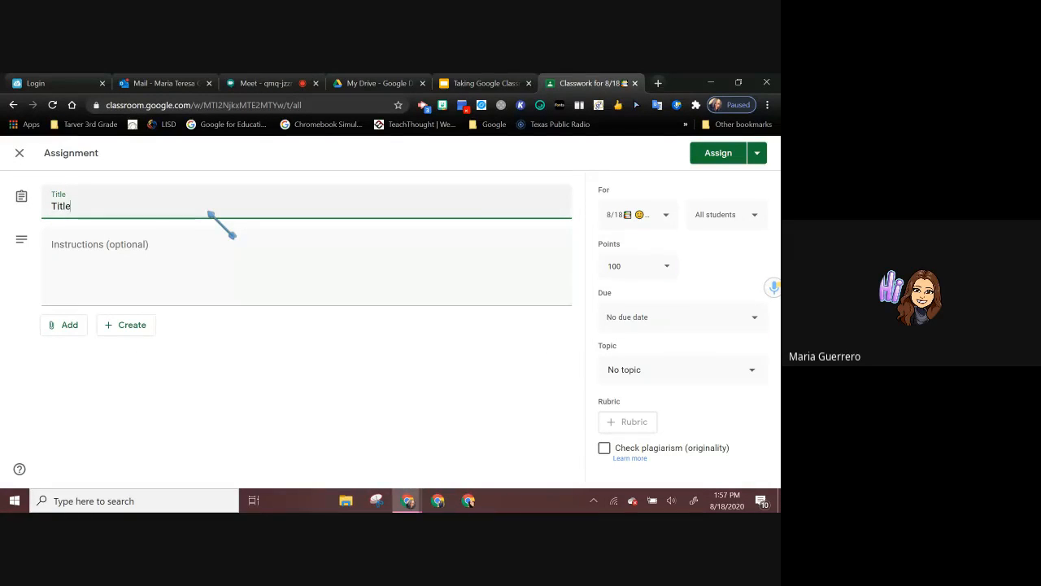
left_click(182, 244)
type("Ins")
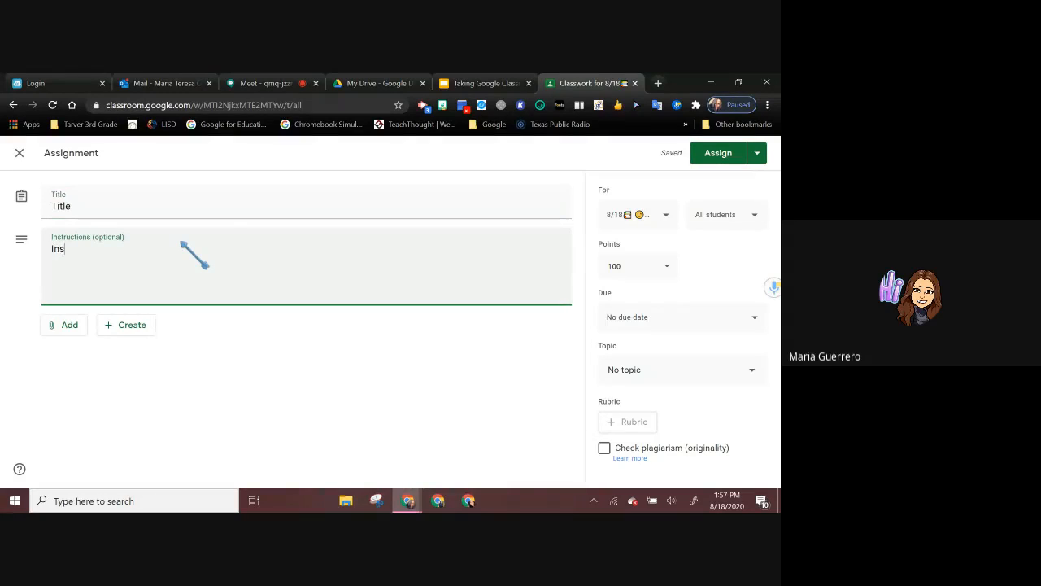
type("truction")
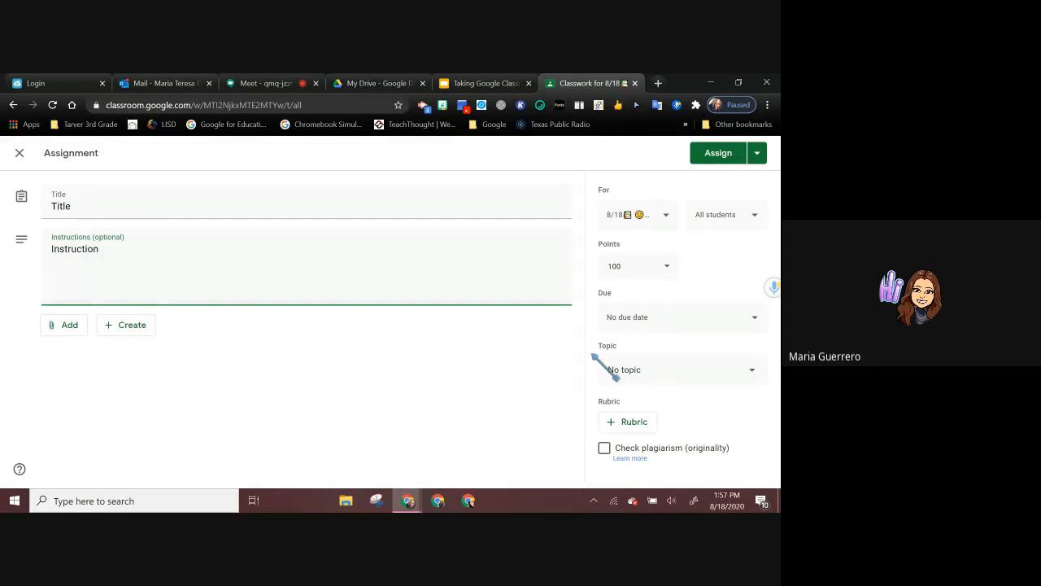
Step: Record a short Talk and Comment voice note on the assignment form and dismiss its link dialog
left_click(764, 290)
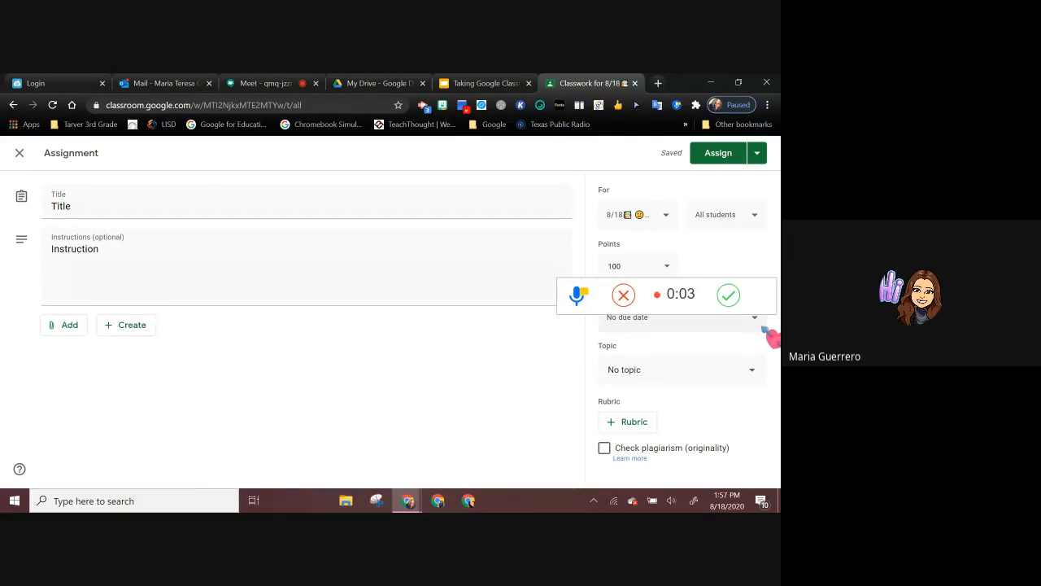
left_click(734, 302)
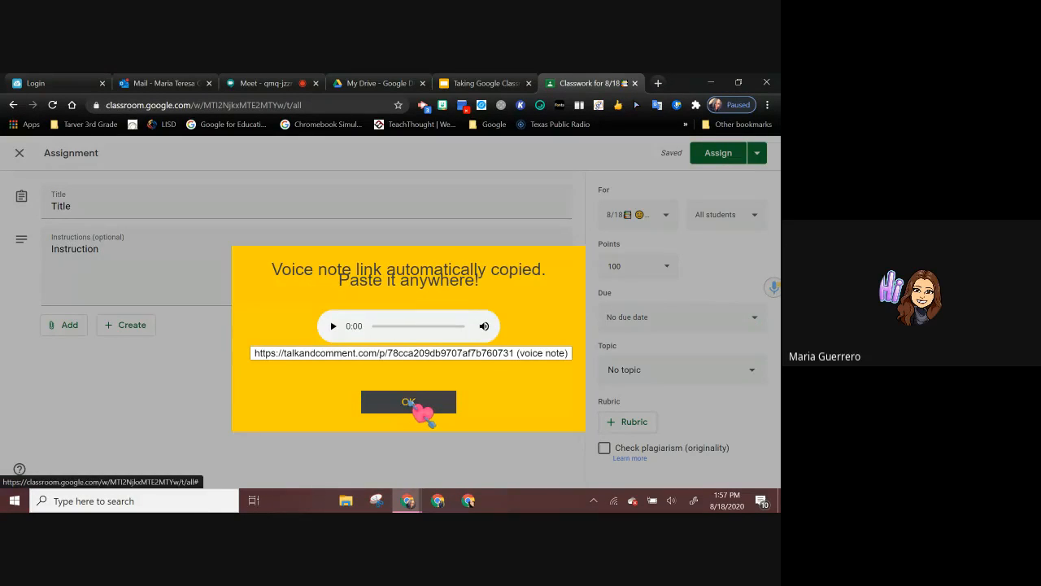
left_click(408, 402)
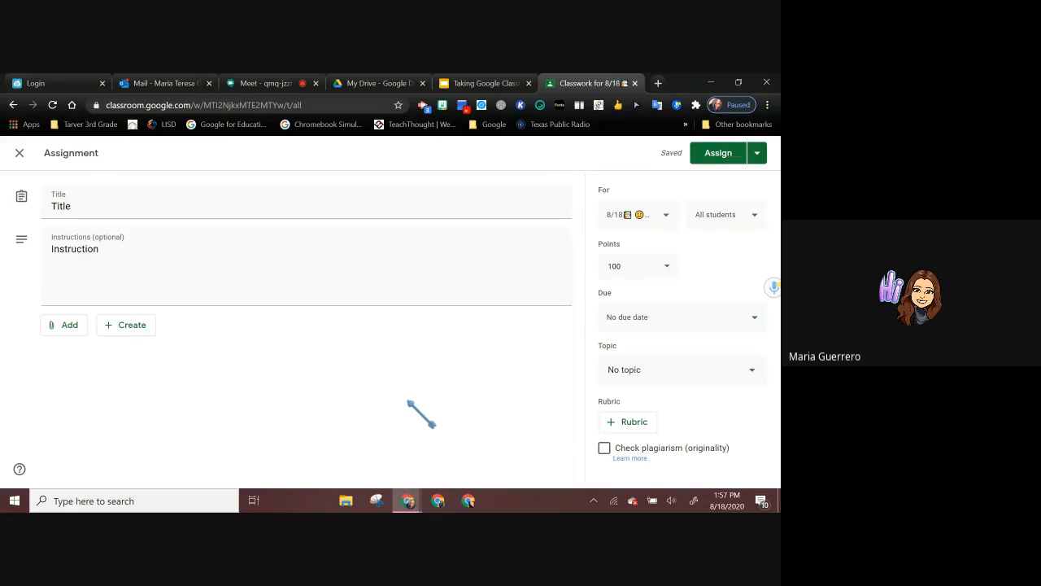
Step: Record a new Talk and Comment voice note, play it back, select its generated link and close the dialog
left_click(203, 258)
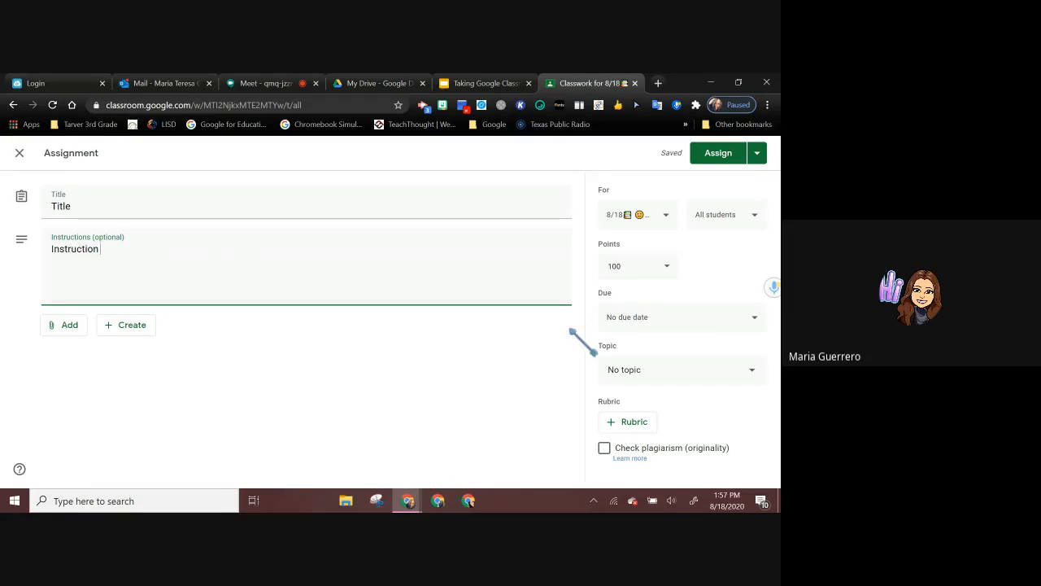
left_click(765, 291)
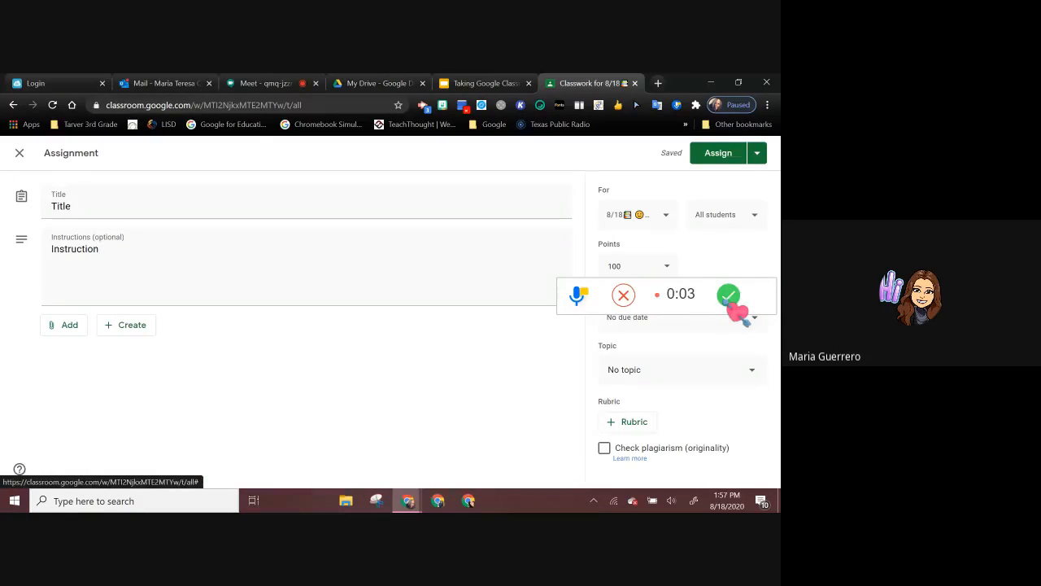
left_click(726, 296)
left_click(332, 326)
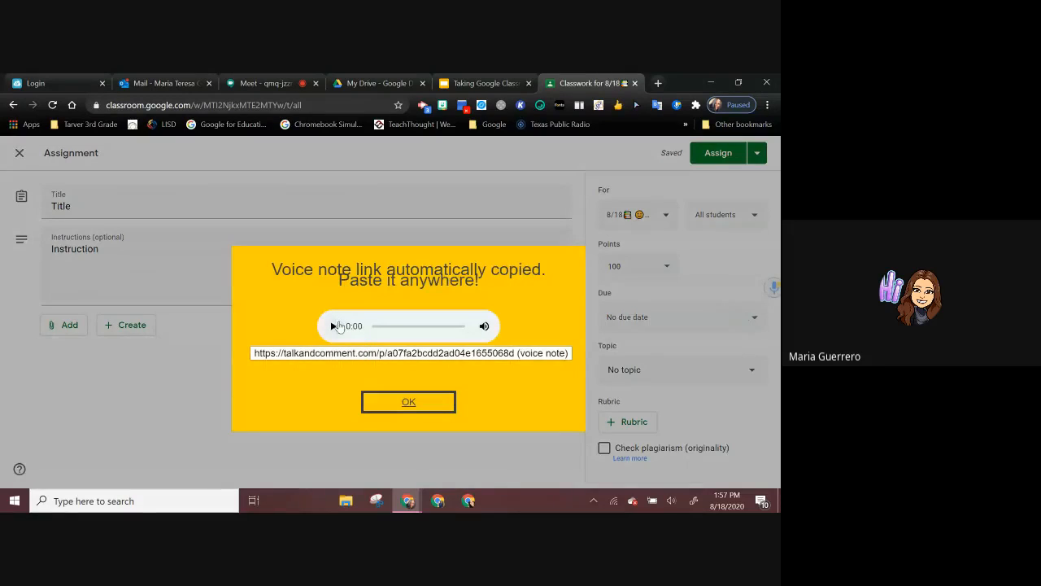
left_click(339, 325)
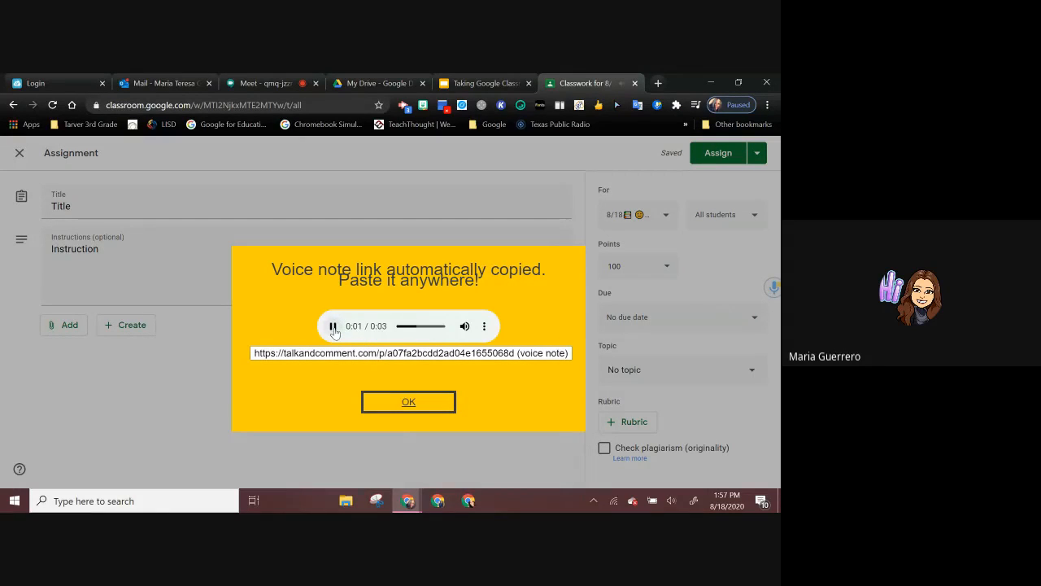
triple_click(400, 353)
key("ctrl+c")
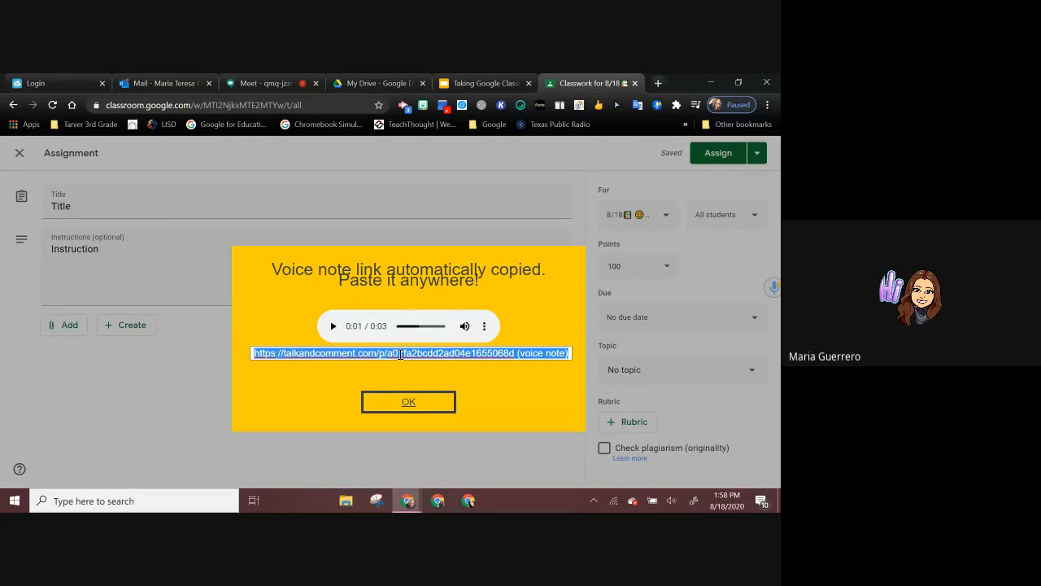
left_click(408, 401)
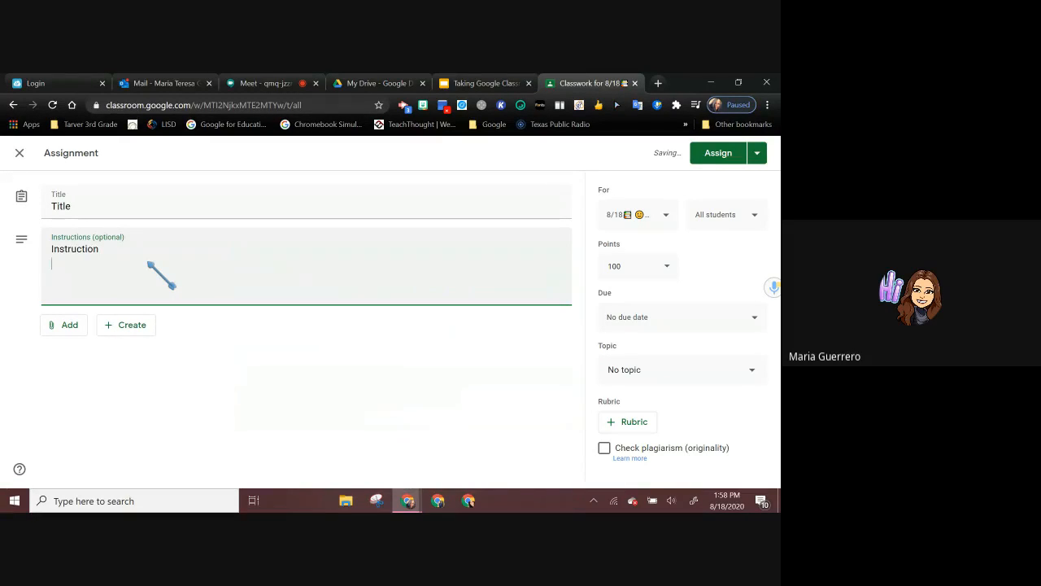
Step: Paste the voice note link on a new line below the instructions and assign the assignment to the class
right_click(86, 274)
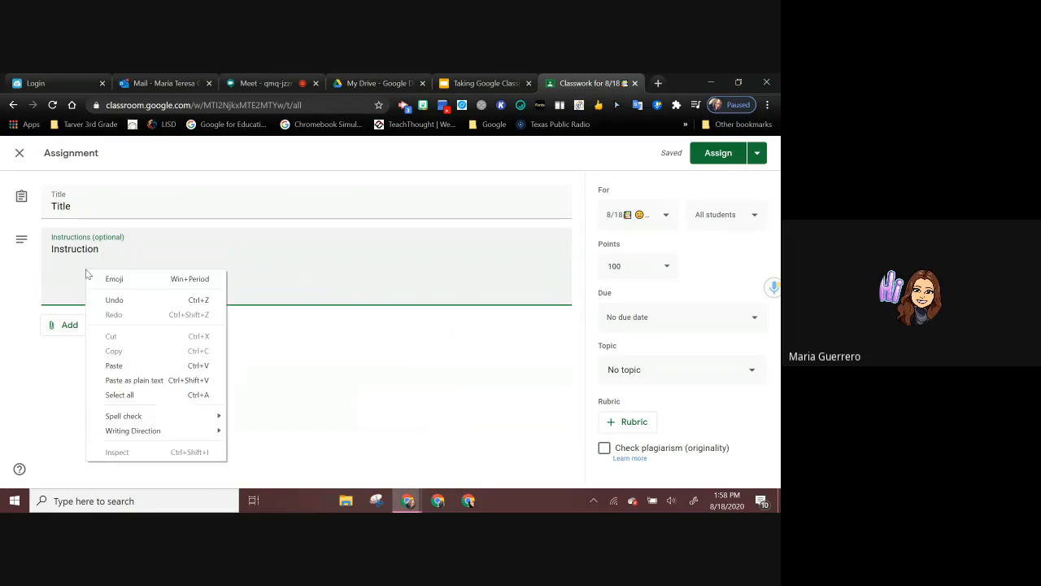
left_click(119, 372)
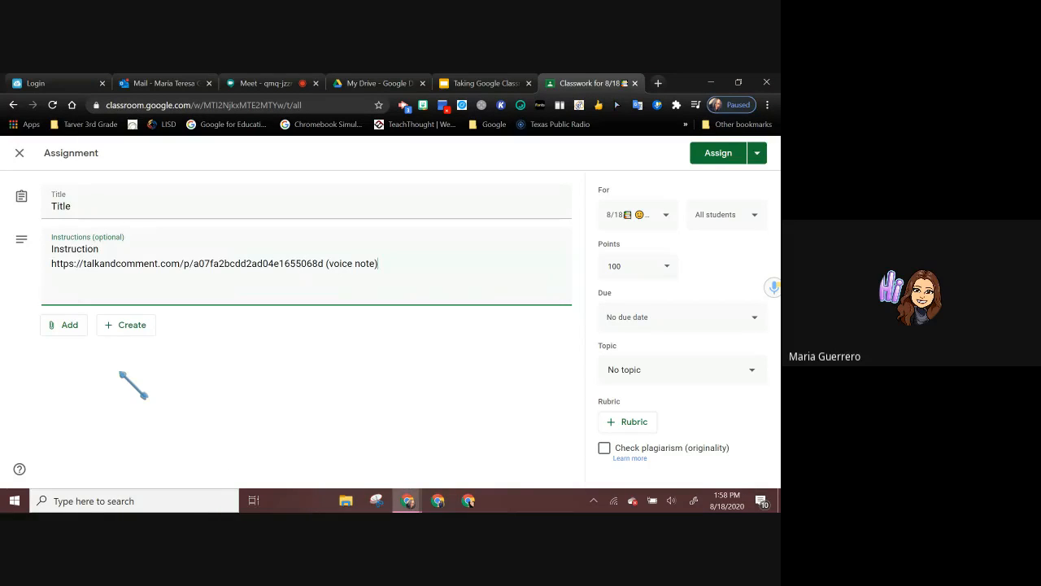
left_click(718, 159)
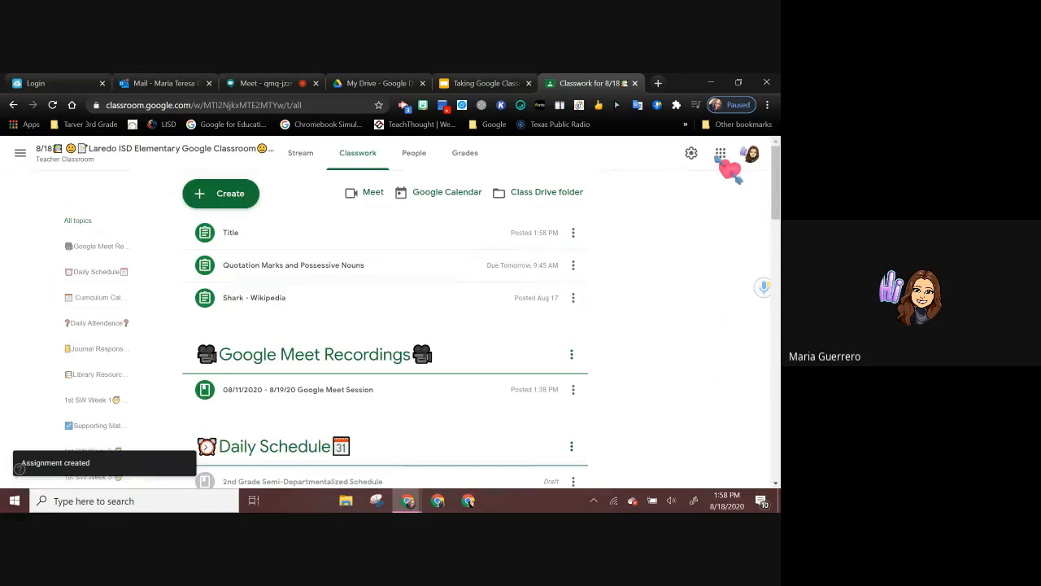
Step: Expand the posted "Title" assignment, view its student work page and return to the class's Classwork page
left_click(439, 239)
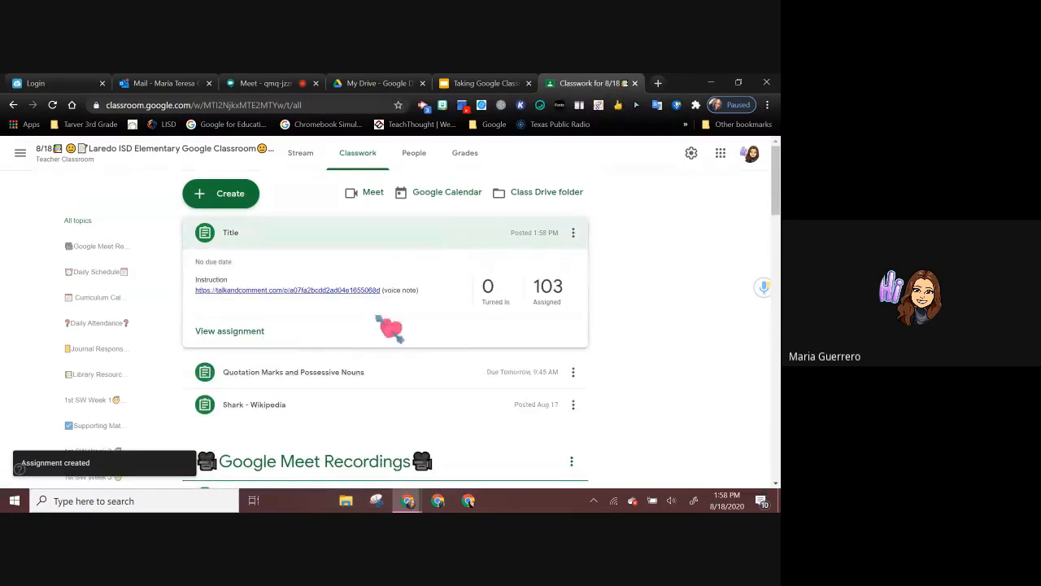
left_click(232, 335)
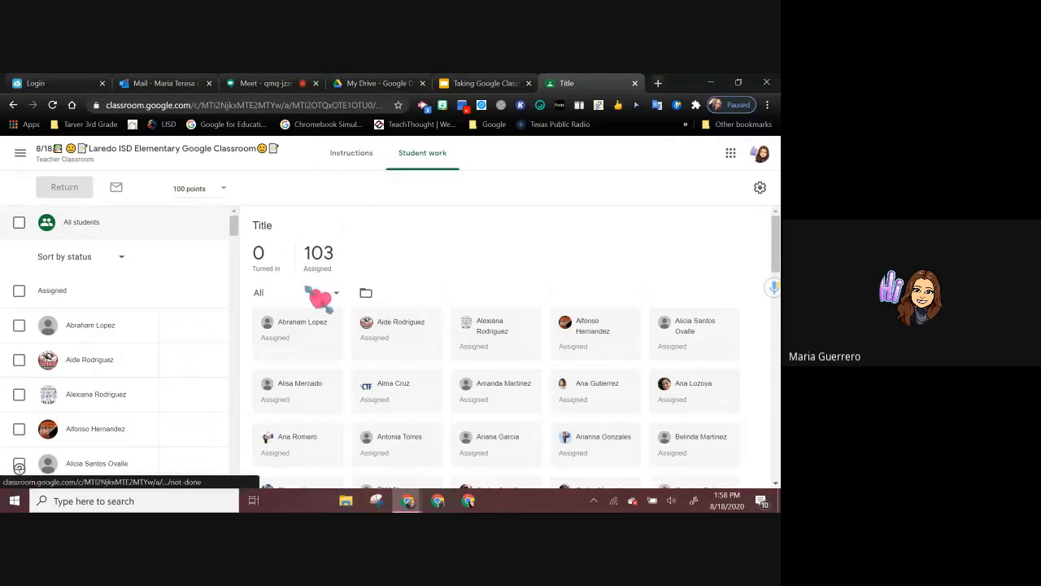
left_click(183, 154)
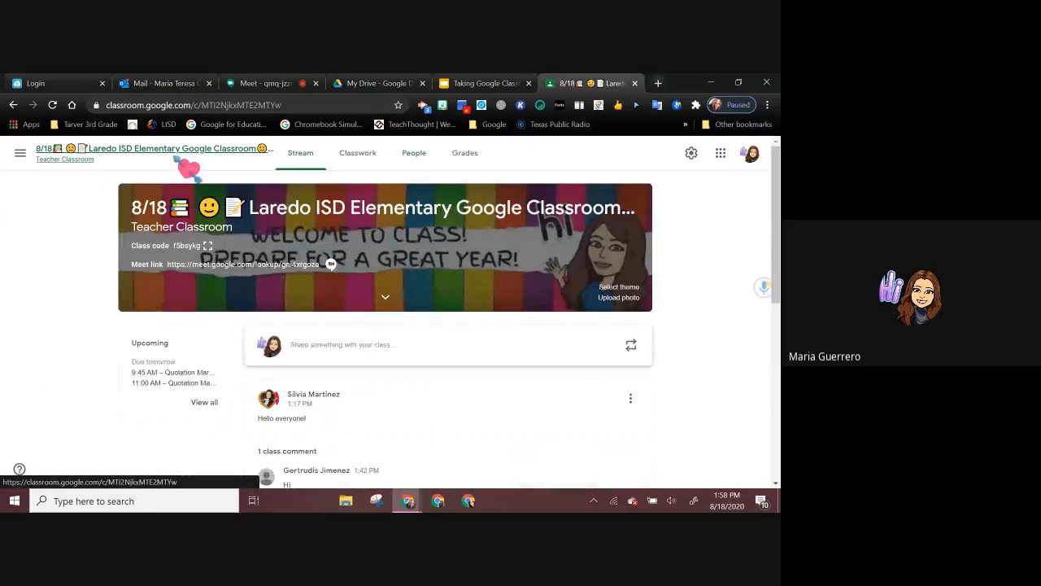
left_click(358, 155)
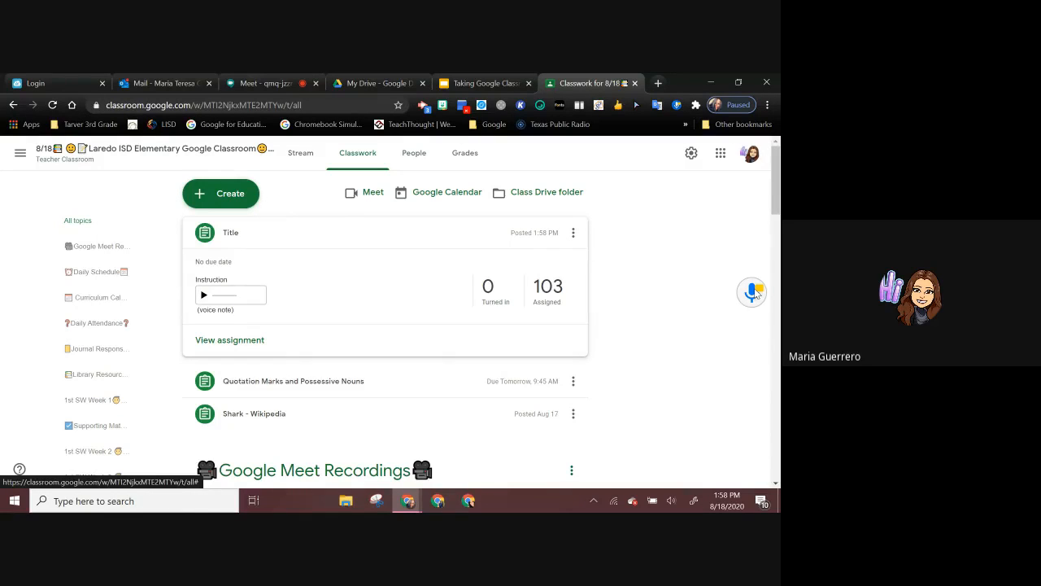
Step: Switch to the Taking Google Classroom slides and advance to the "Spice Up Topics with Emojis and Fonts" slide
left_click(463, 88)
key("Right")
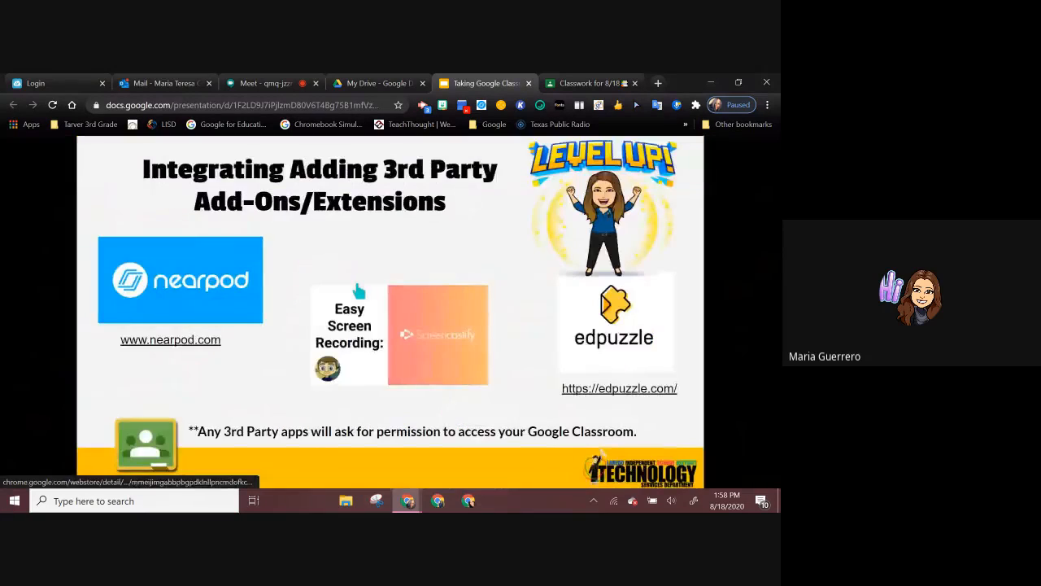
key("Right")
key("Right")
key("Right")
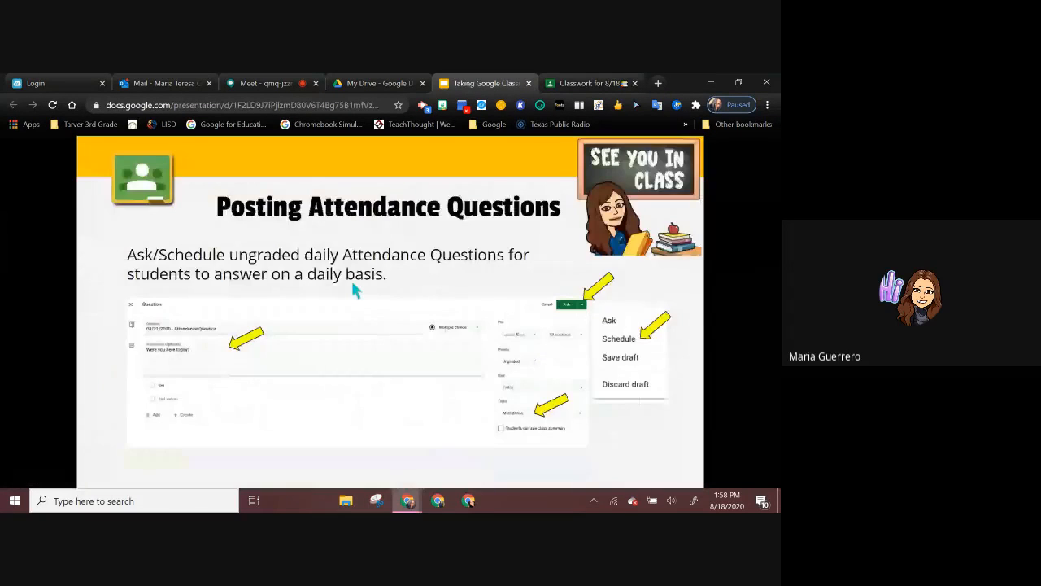
key("Right")
key("Right")
key("Right")
key("Right")
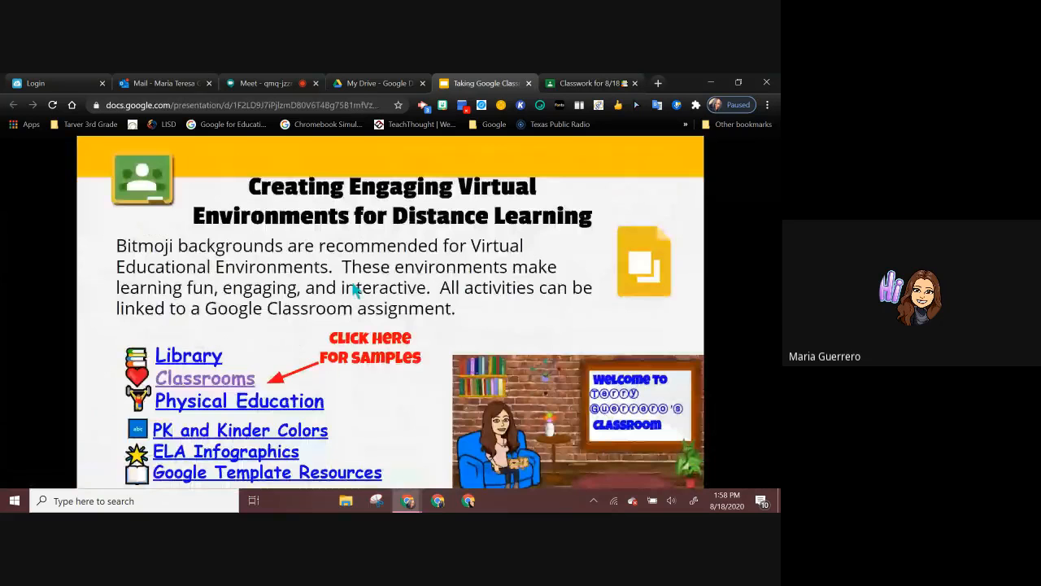
key("Right")
key("Right")
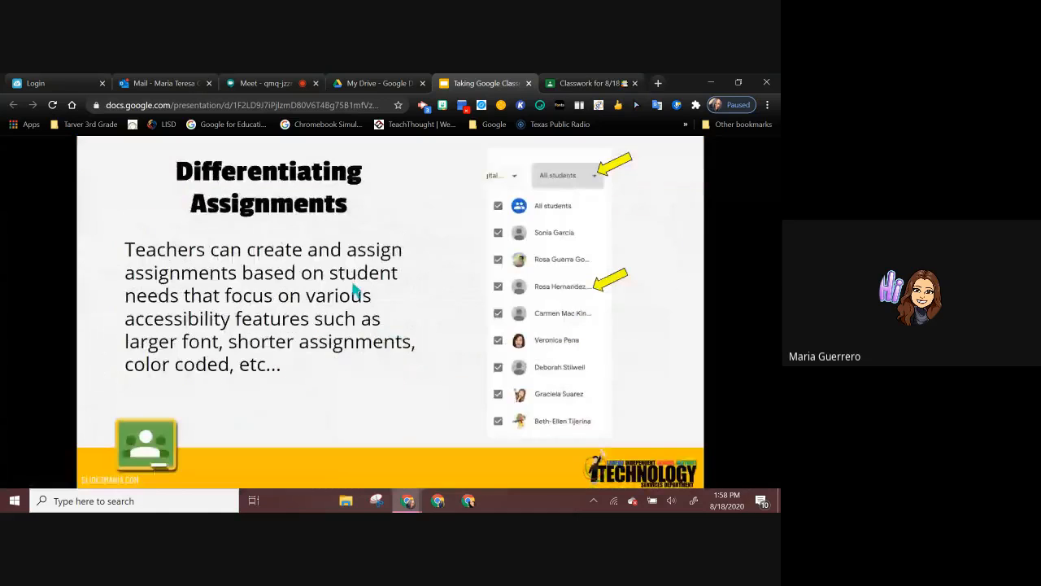
Step: View the Organizing Topics slide, return to the emojis and fonts slide and open the coolsymbol.com fancy text generator link
key("Right")
key("Right")
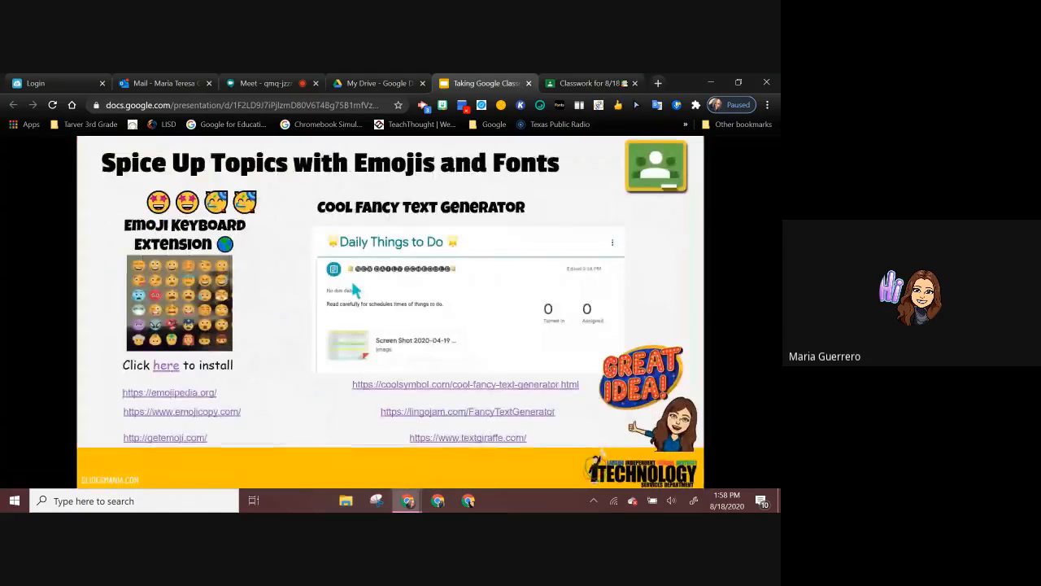
key("Right")
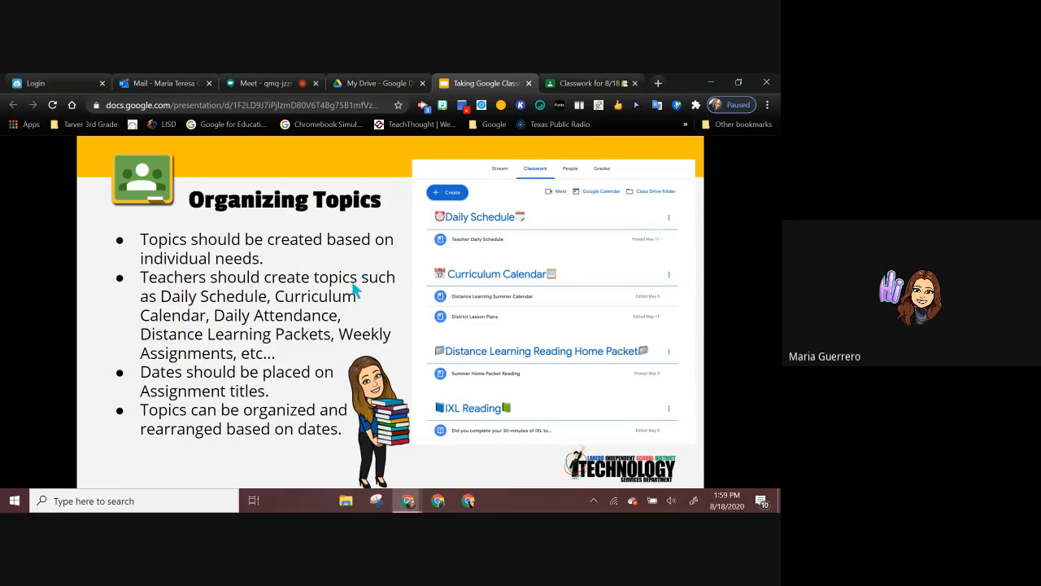
left_click(352, 283)
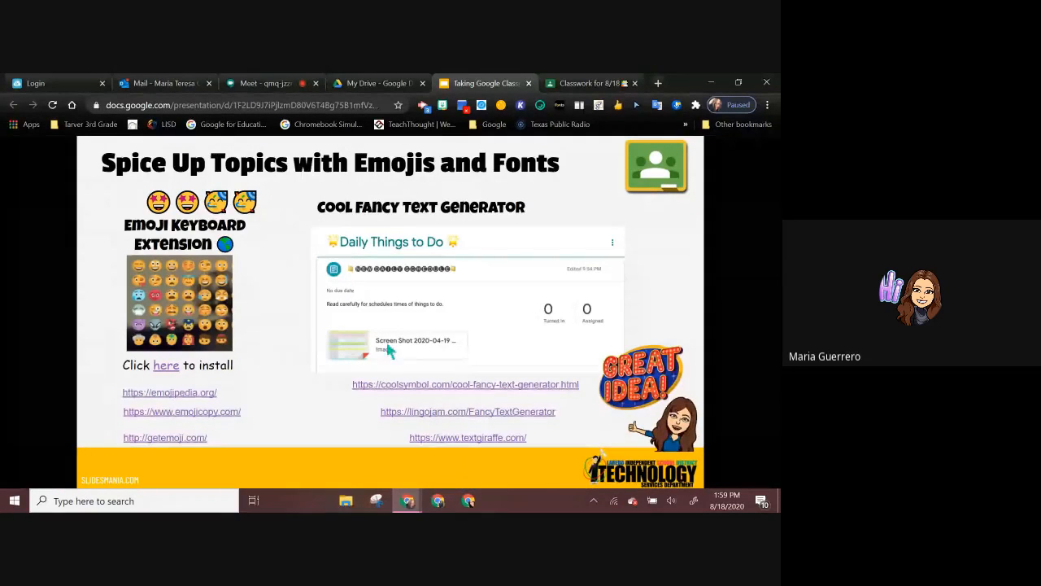
left_click(399, 384)
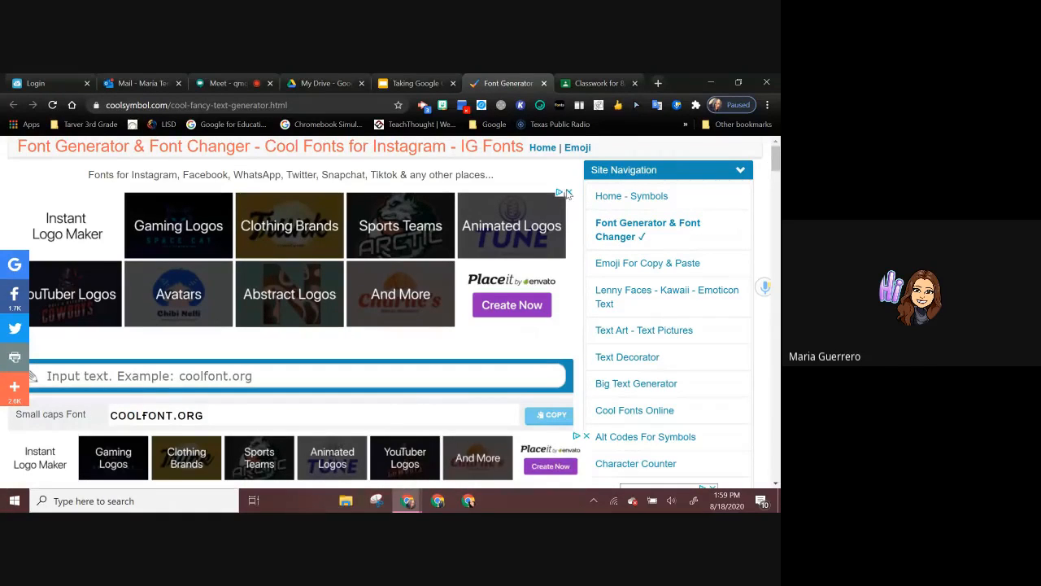
Step: Enter the teacher's title and possessive surname followed by "Google Classroom" as the text for the fancy font generator
scroll(476, 271, "down", 10)
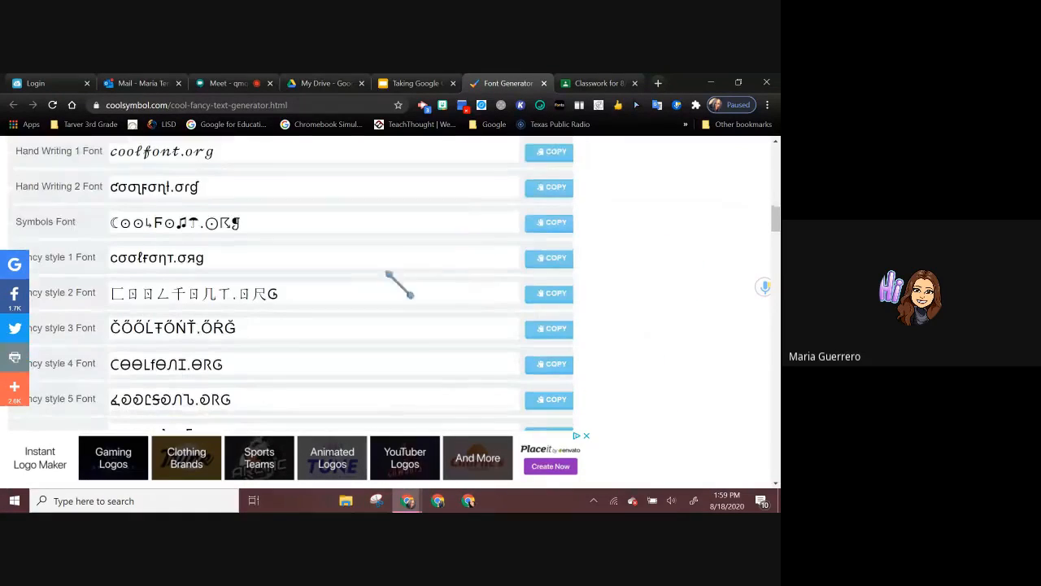
scroll(343, 260, "up", 5)
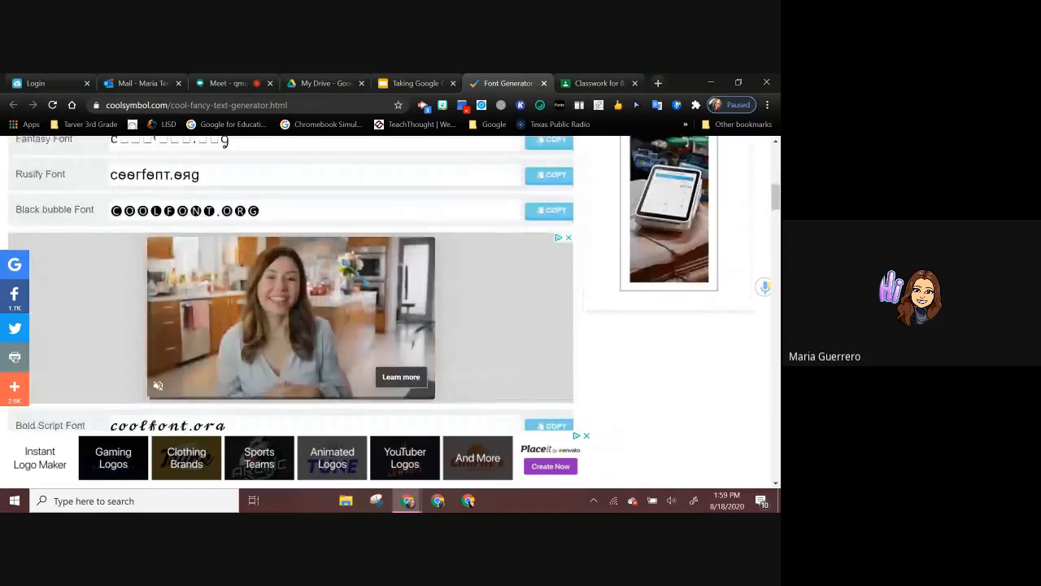
scroll(343, 260, "up", 3)
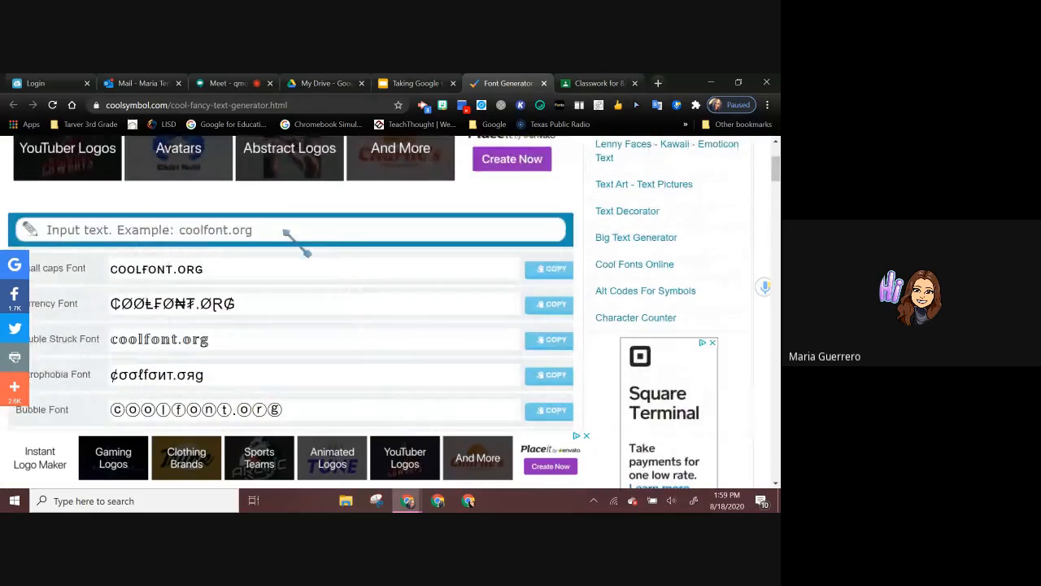
left_click(285, 230)
type("M")
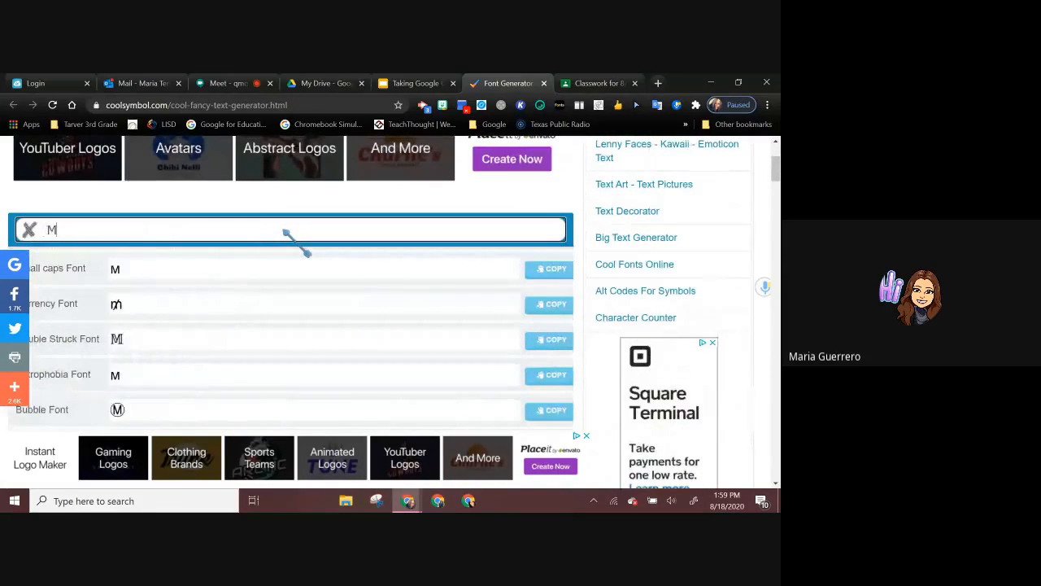
type("rs.Gue")
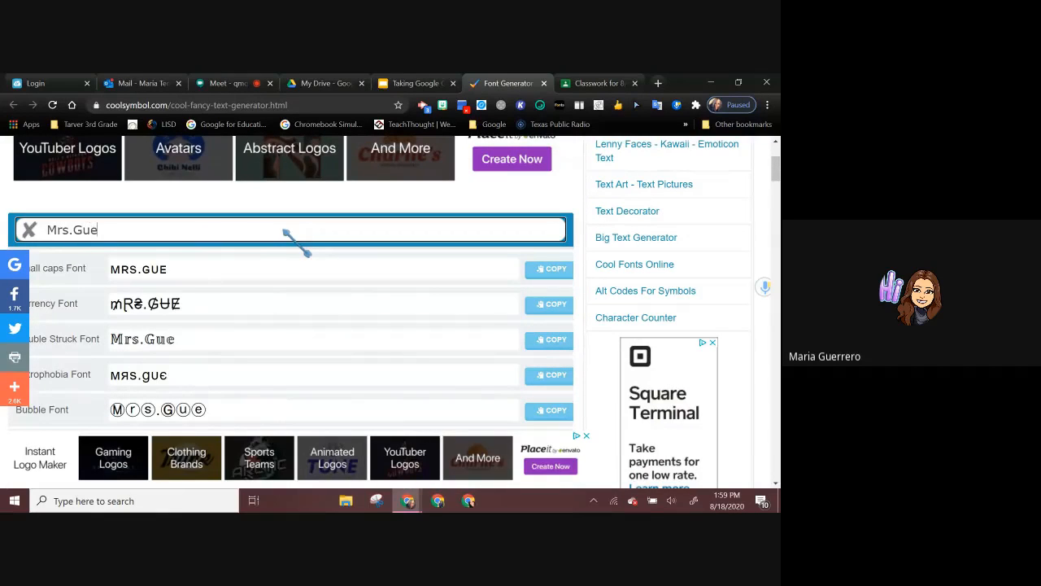
type("rrero")
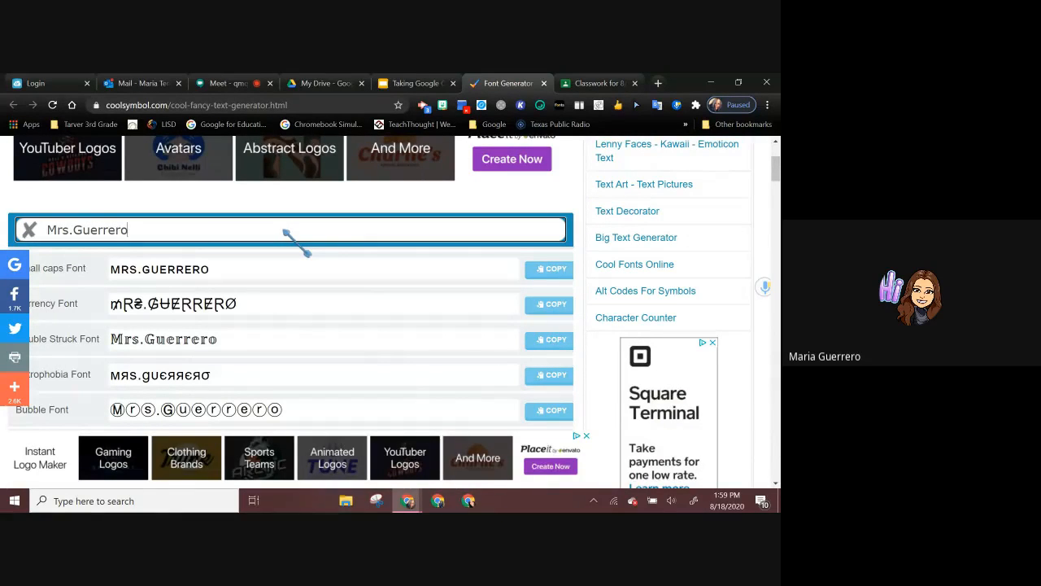
type("'s G")
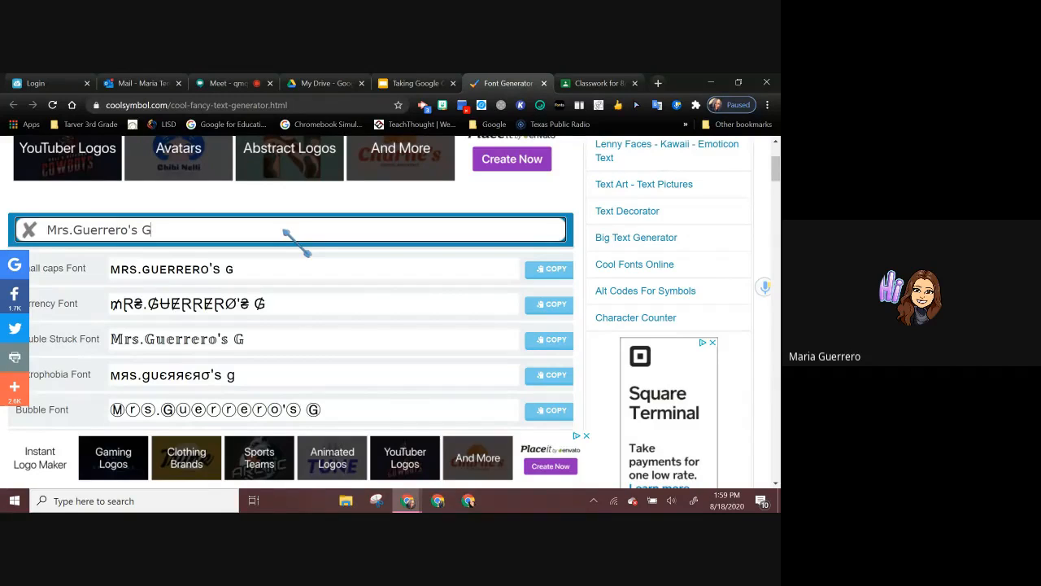
type("oogle")
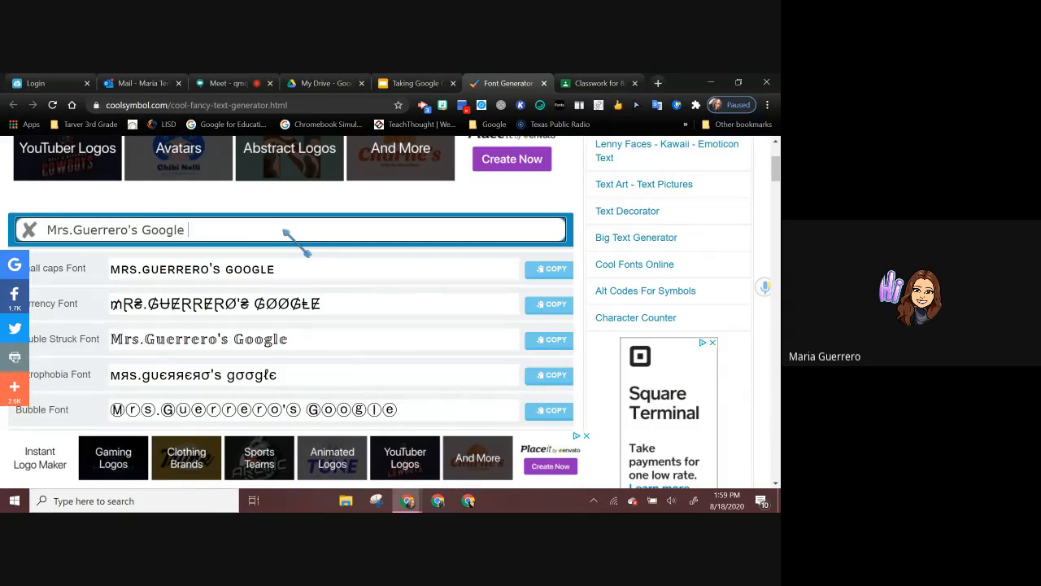
type(" Classro")
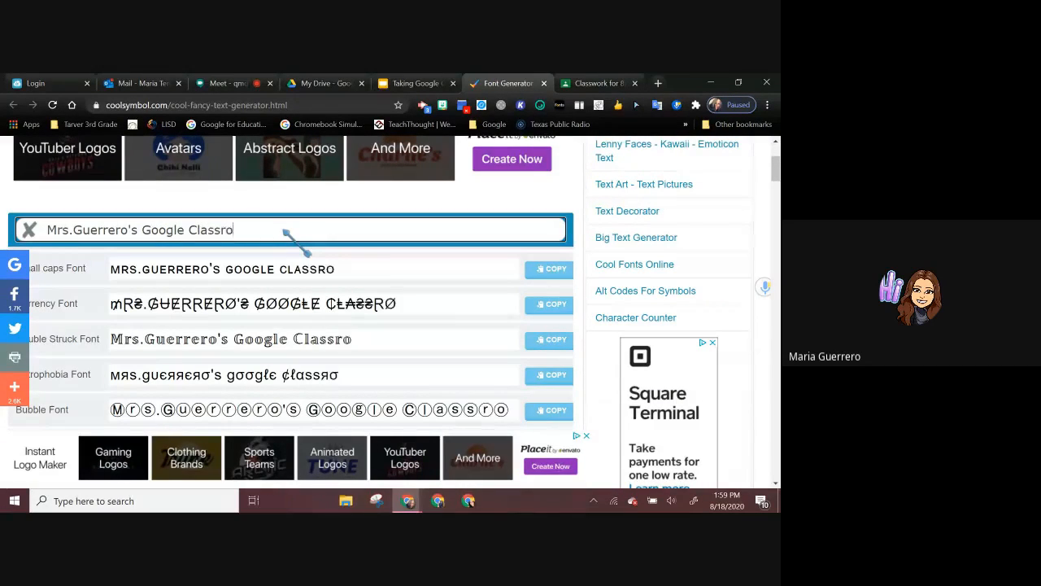
type("om")
Step: Copy the Bubble Font version of the generated classroom title
scroll(403, 308, "down", 1)
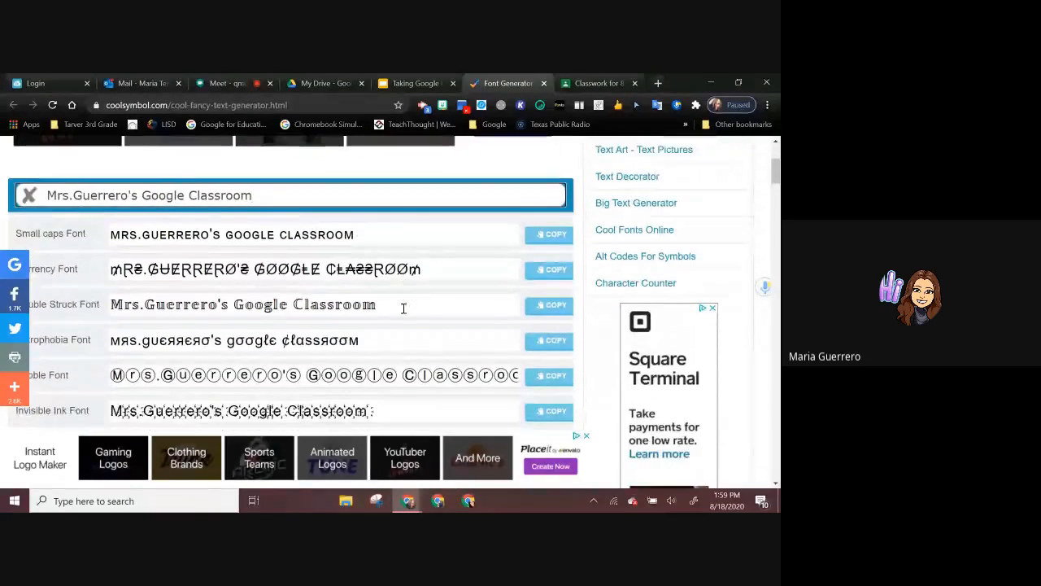
scroll(403, 309, "down", 3)
left_click(551, 268)
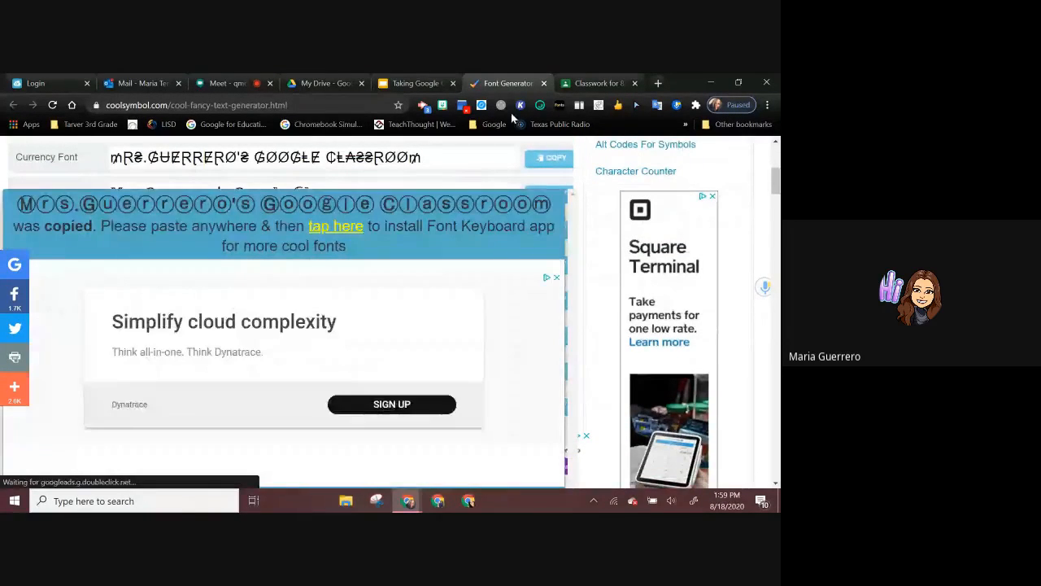
Step: Switch to Google Classroom, go to the class's Stream page and open the class settings
left_click(579, 84)
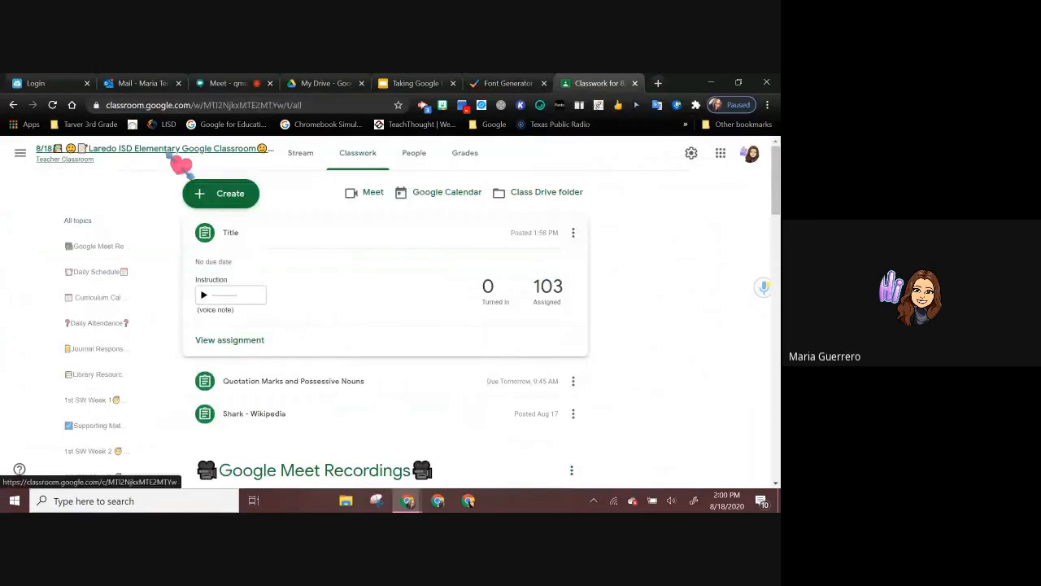
left_click(180, 162)
left_click(691, 152)
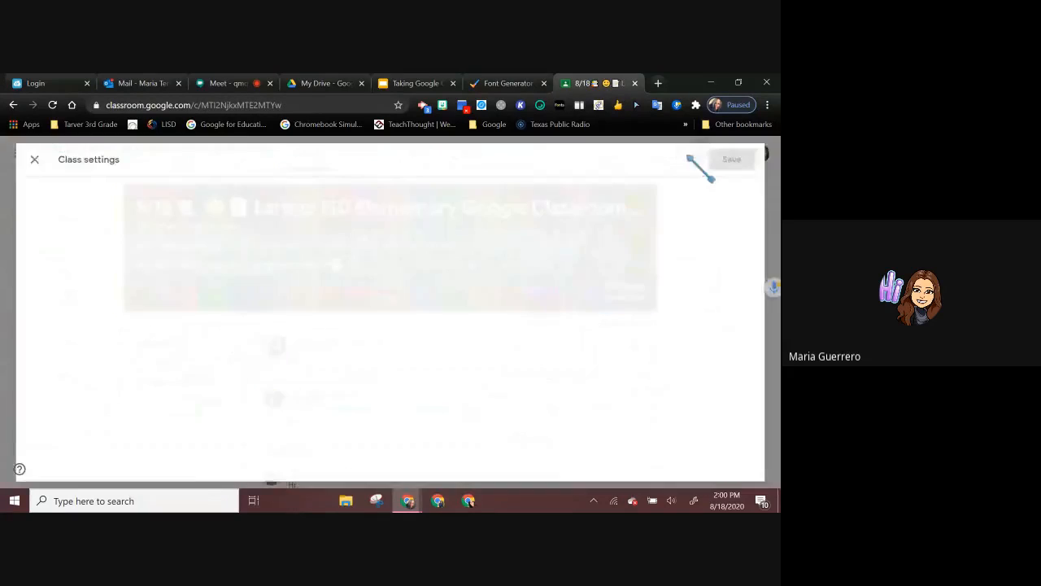
Step: Replace the wording between the emojis in the class name with the copied bubble-font title and save the class settings
left_click(393, 252)
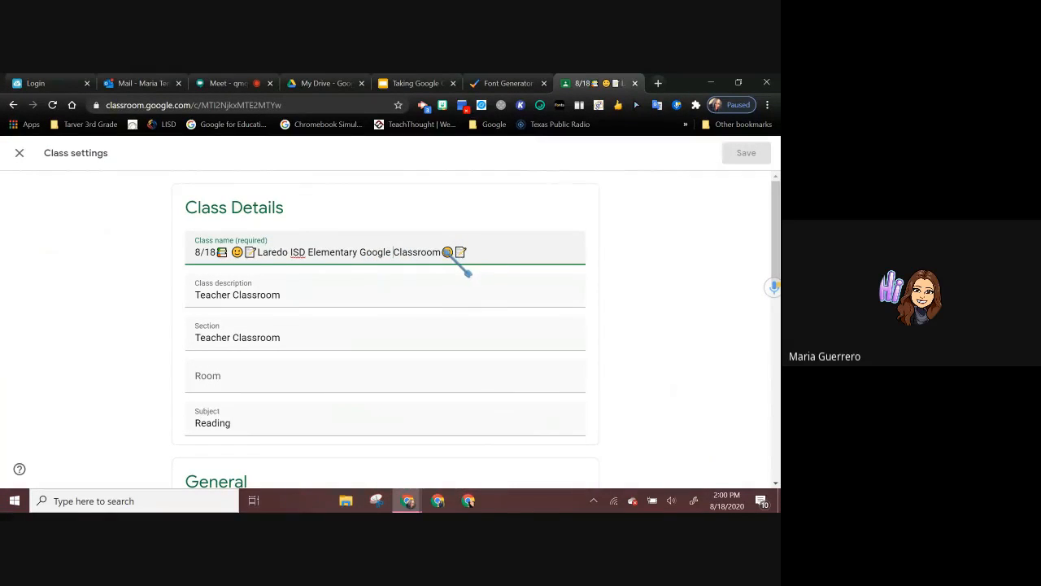
left_click_drag(440, 252, 257, 252)
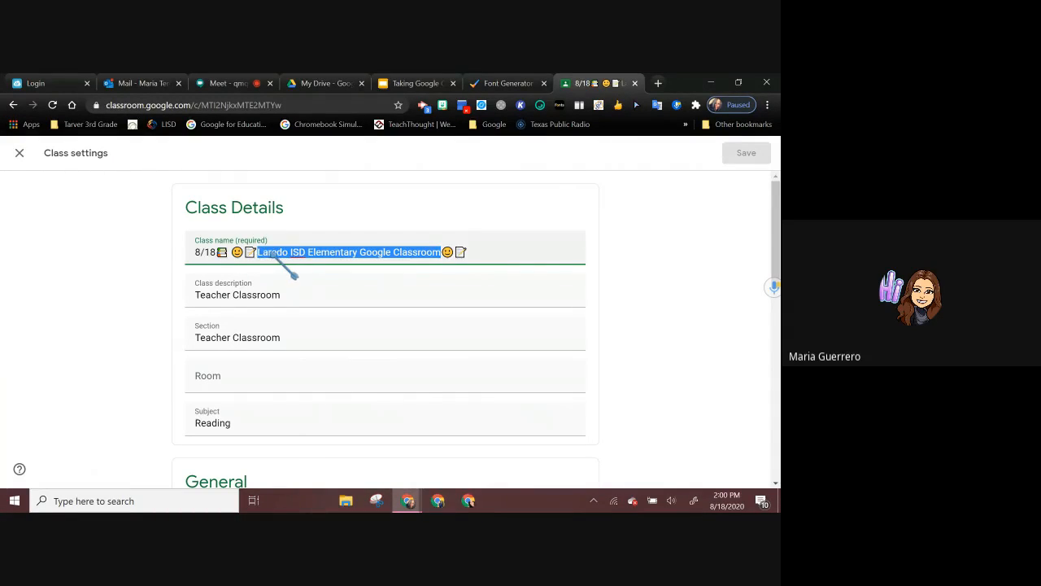
right_click(271, 254)
left_click(299, 311)
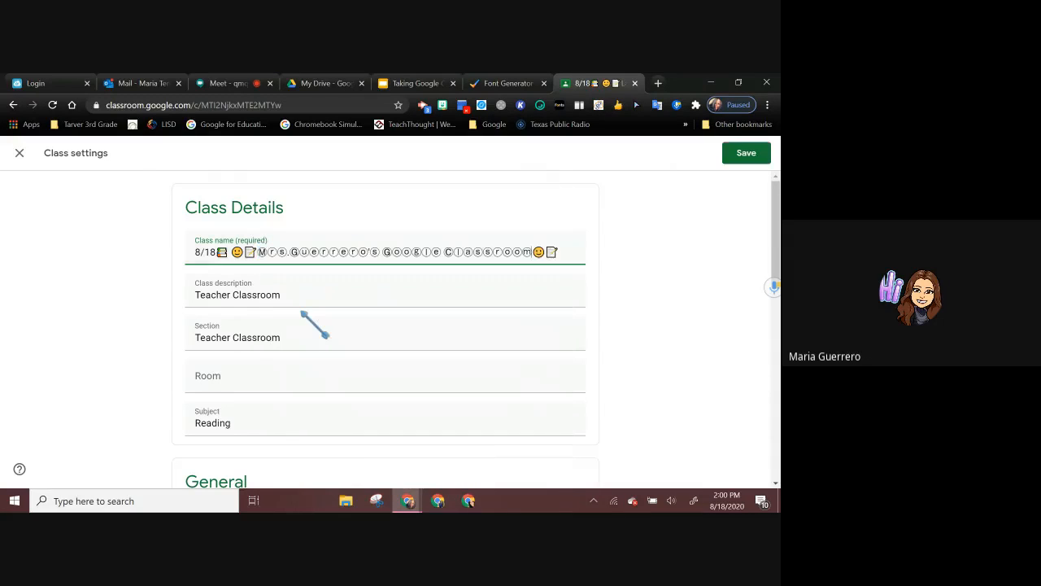
left_click(742, 155)
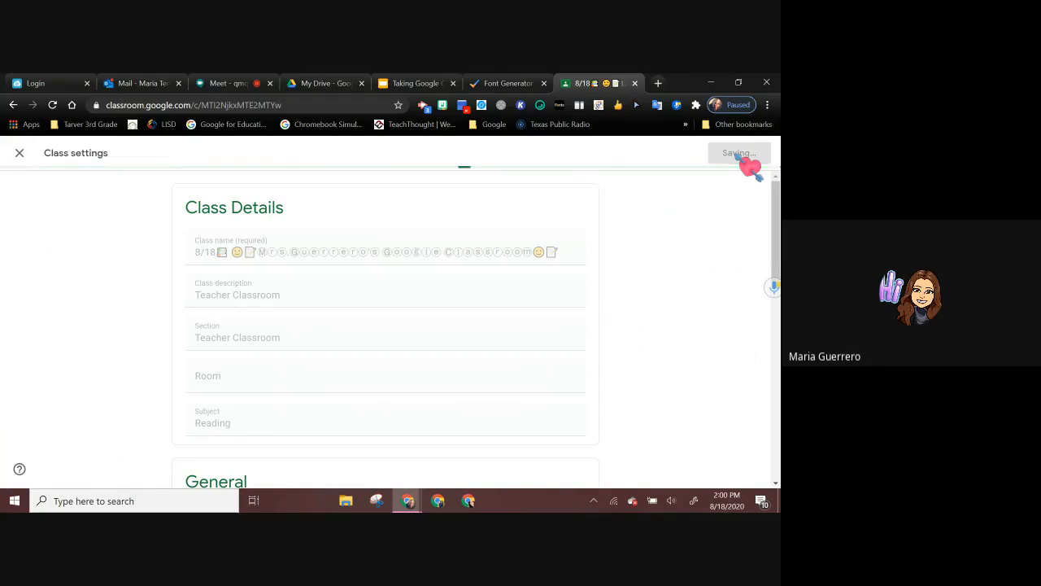
Step: Return to the Taking Google Classroom slides, open the textgiraffe.com link and choose the Friends logo style
left_click(396, 87)
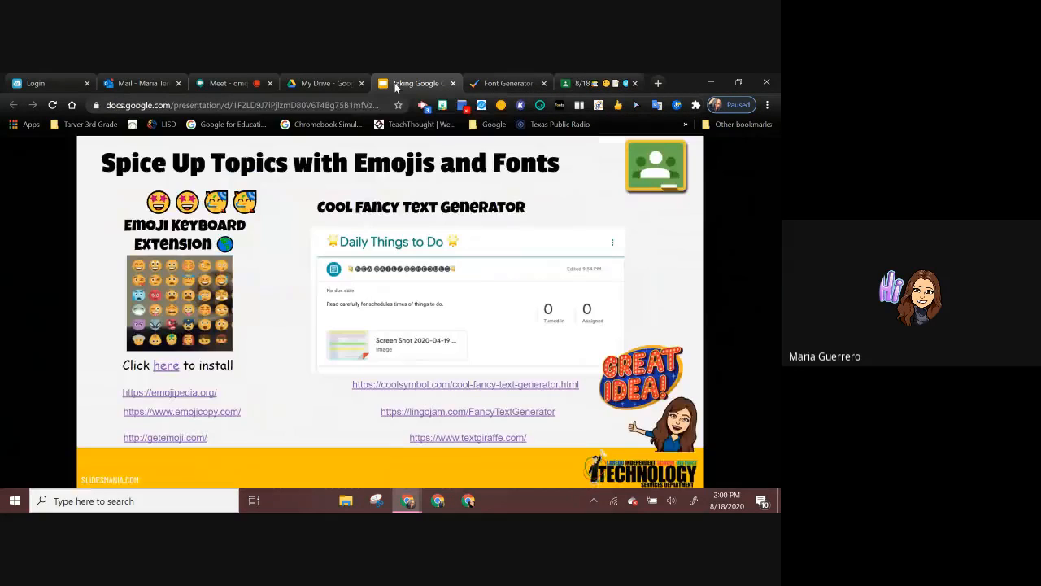
left_click(498, 440)
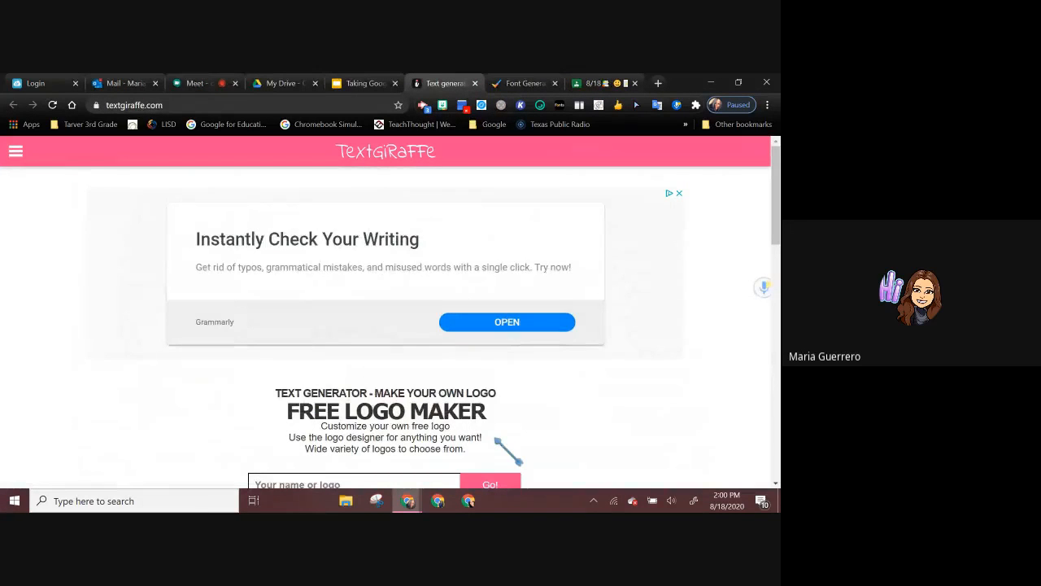
scroll(496, 440, "down", 5)
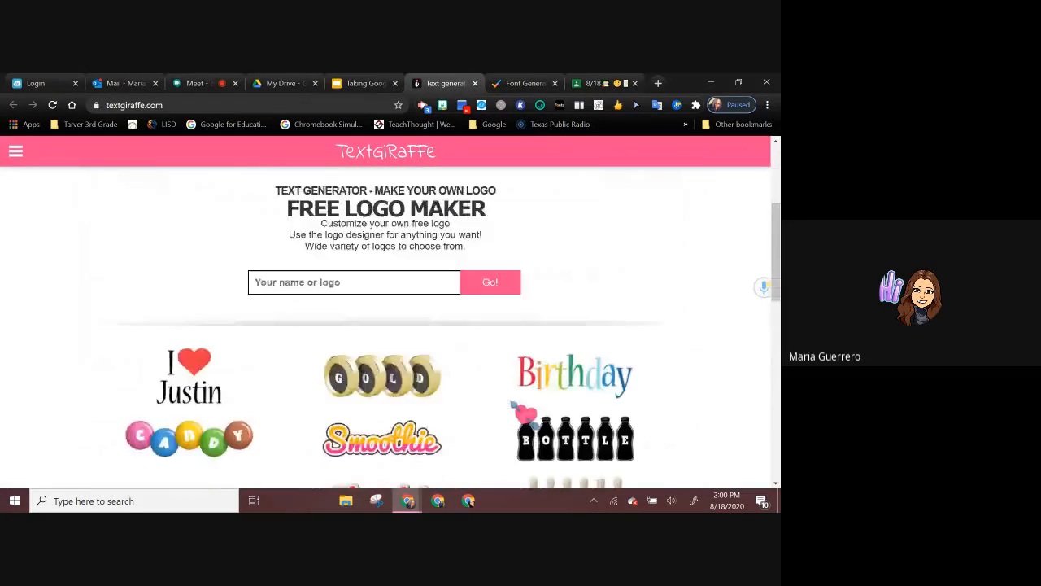
scroll(575, 372, "down", 1)
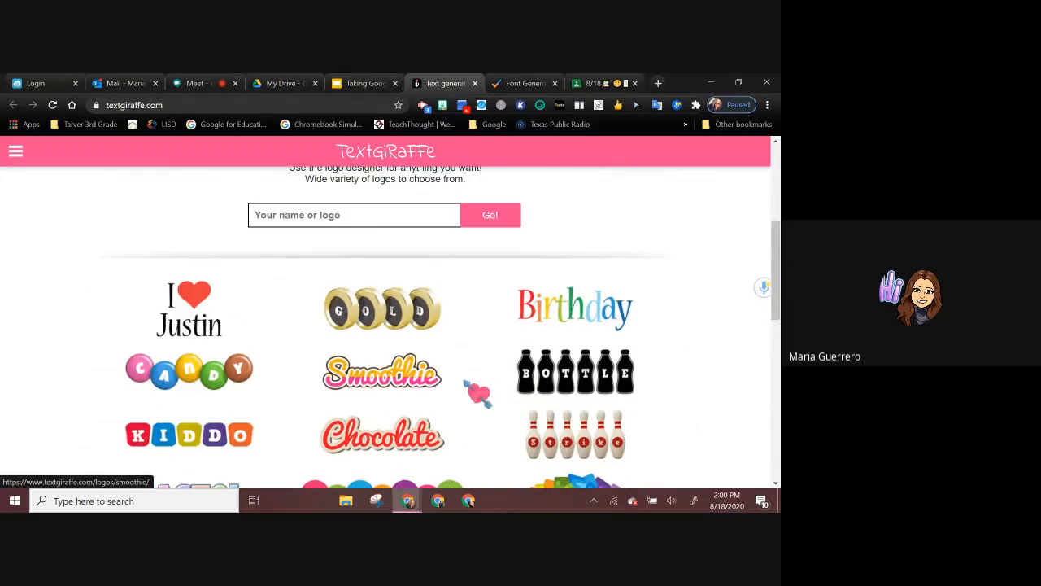
scroll(427, 392, "down", 2)
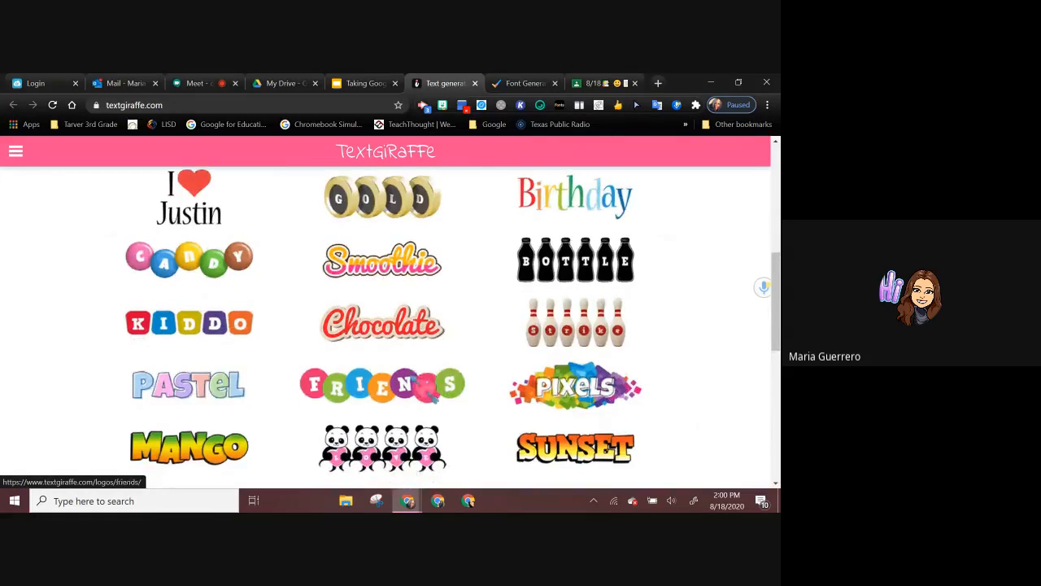
left_click(424, 392)
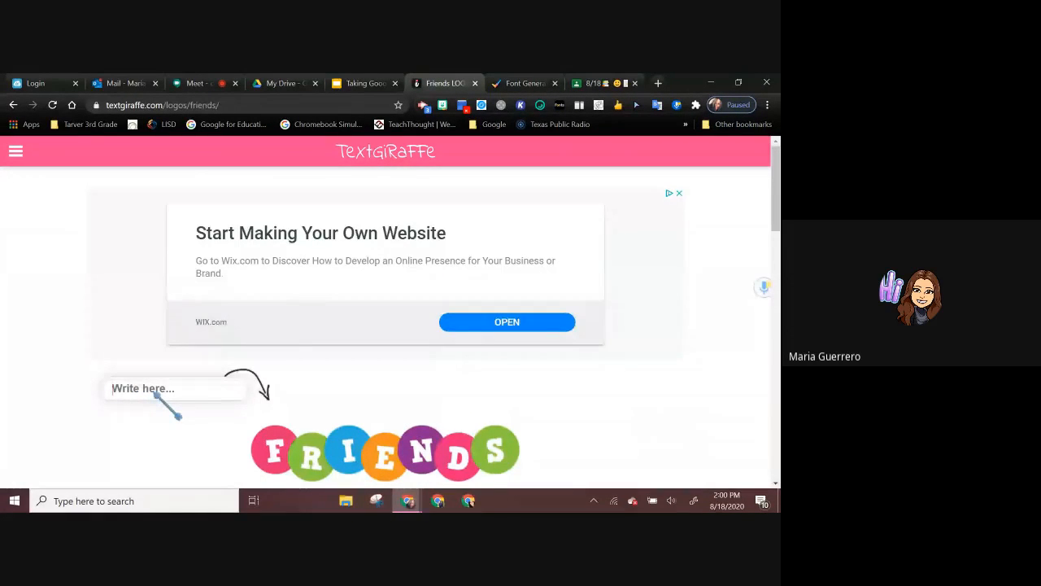
Step: Generate a Friends style logo with the text "Awesome" and download it
type("Awesome")
key("Return")
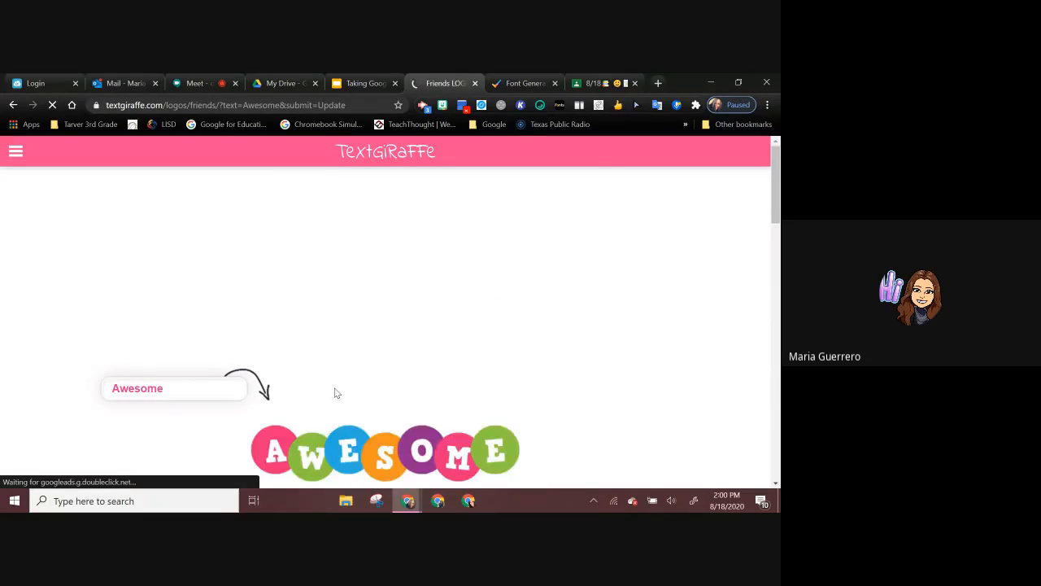
scroll(334, 393, "down", 3)
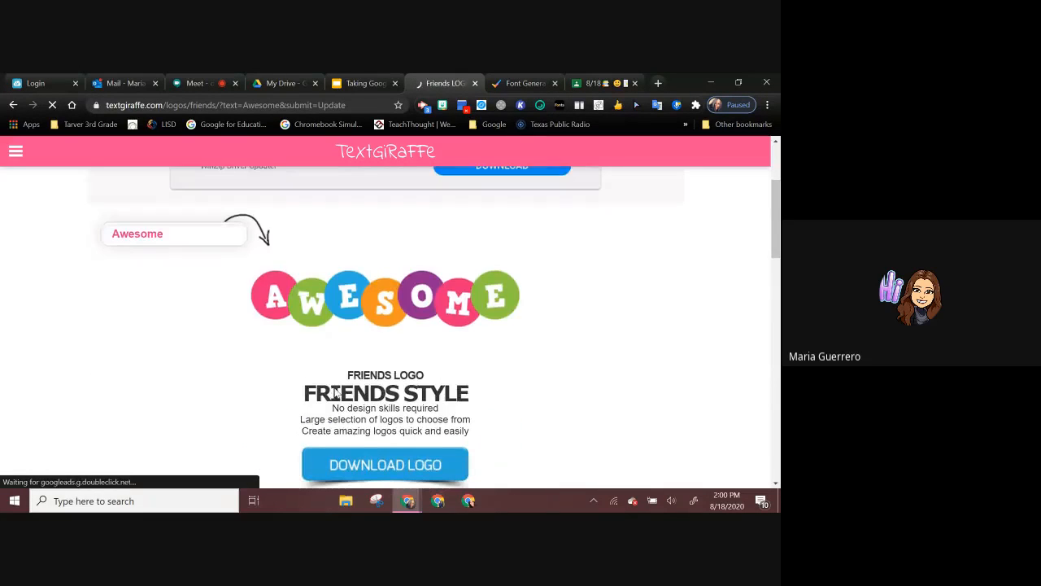
left_click(431, 472)
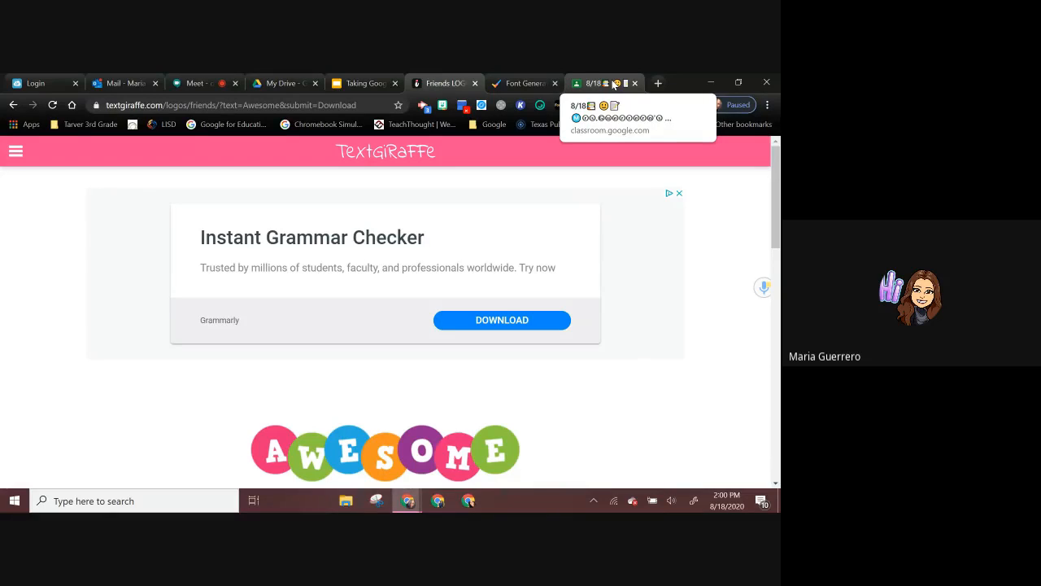
Step: Return to the Taking Google Classroom slides and advance to the "Creating Assignments" slide
left_click(374, 85)
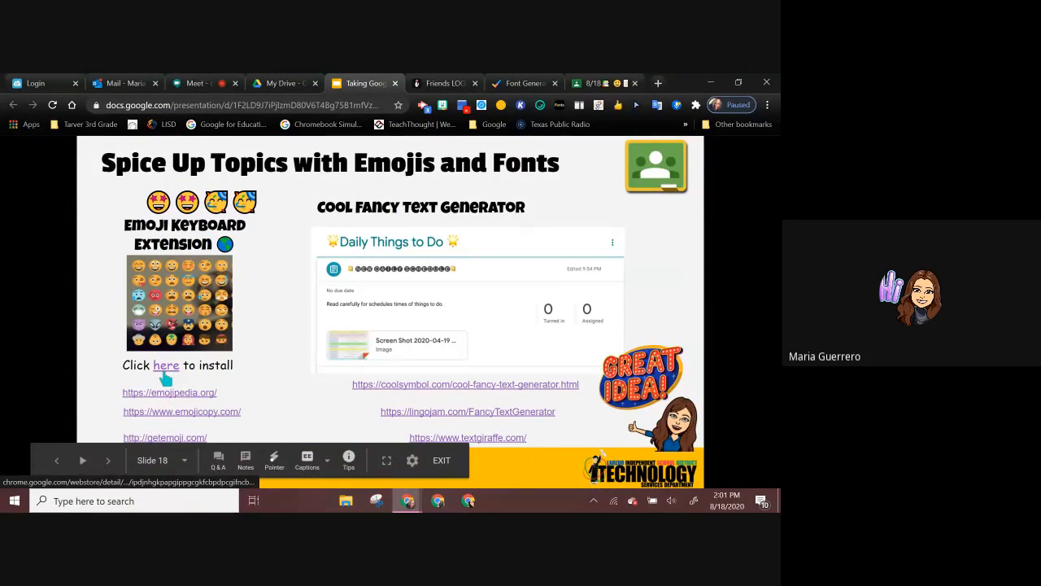
left_click(433, 312)
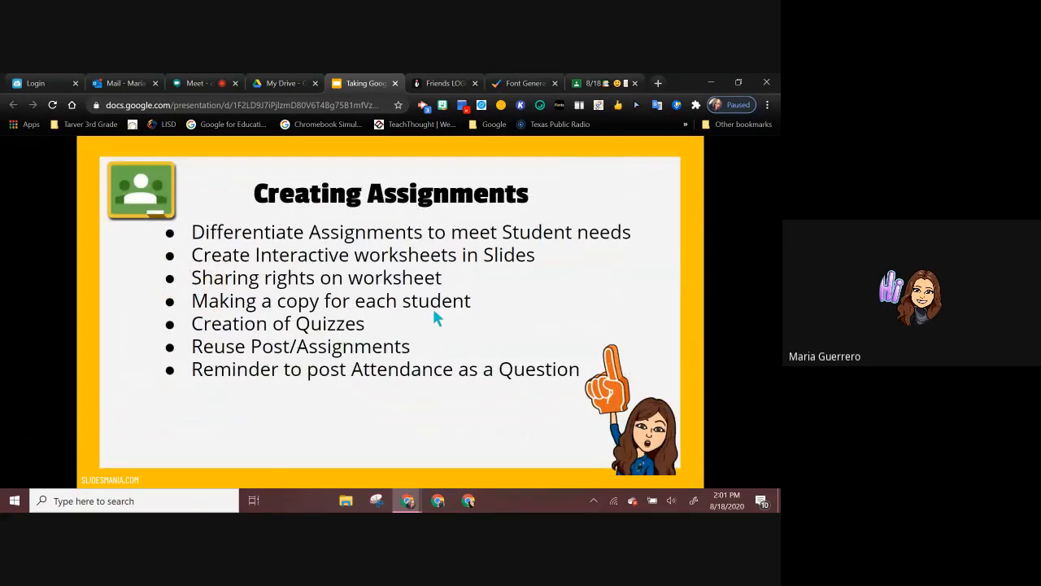
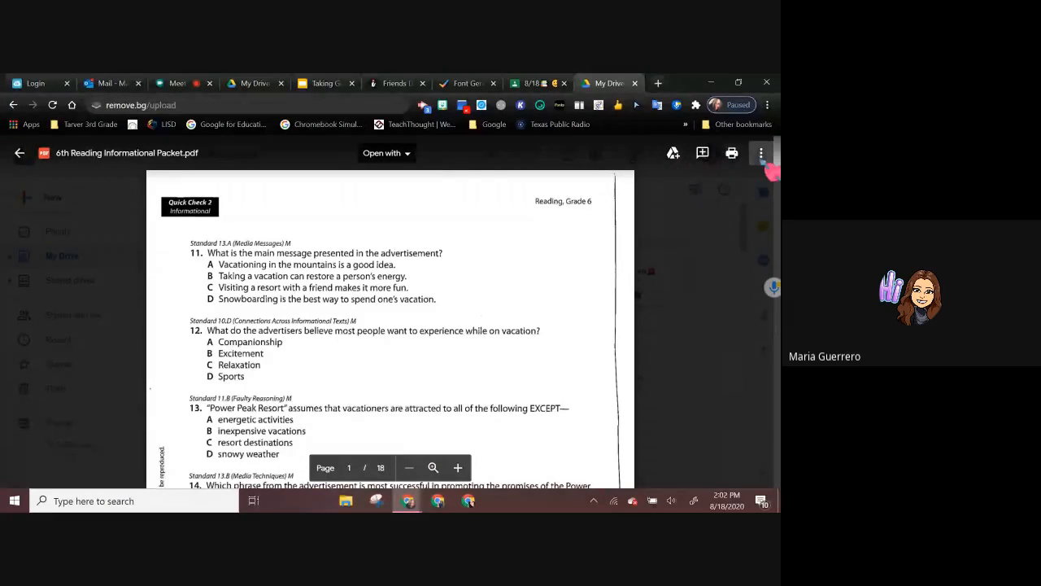
Step: Download 6th Reading Informational Packet.pdf from the Drive preview and open the downloaded copy
left_click(760, 153)
left_click(654, 205)
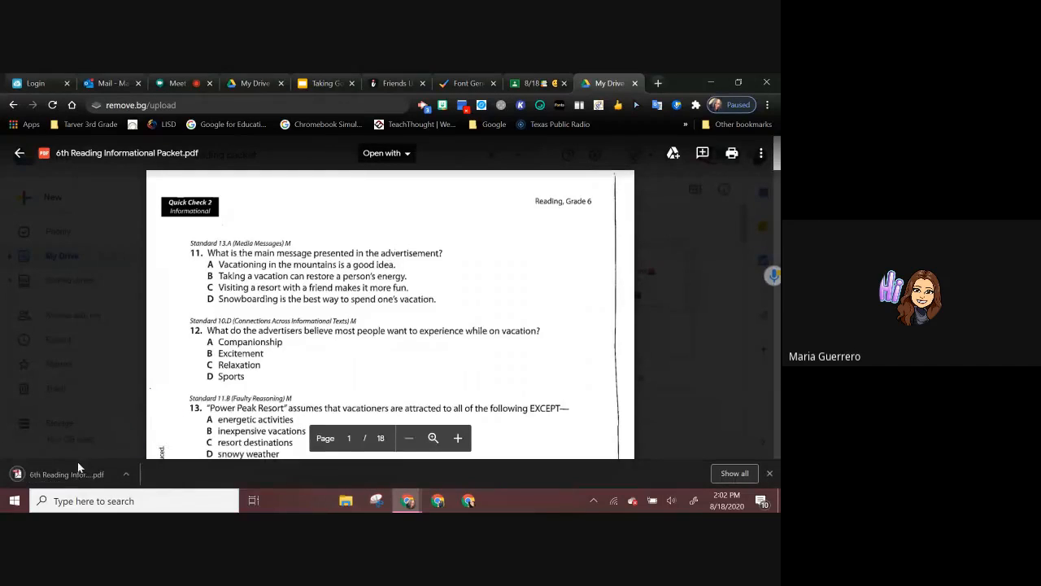
left_click(76, 473)
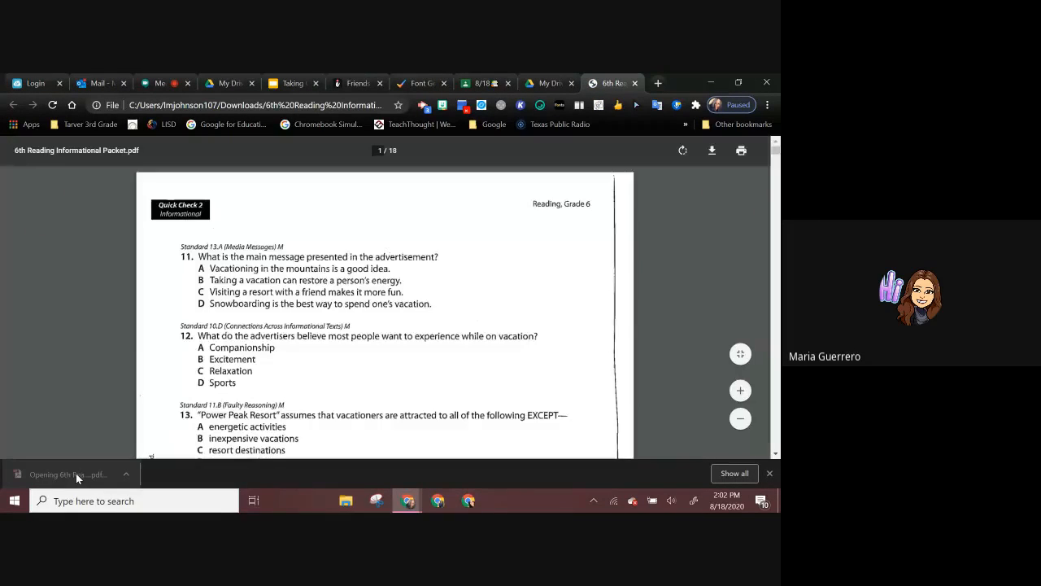
Step: Save the opened PDF packet to the Desktop as "6th Reading Informational Packet"
scroll(414, 391, "down", 1)
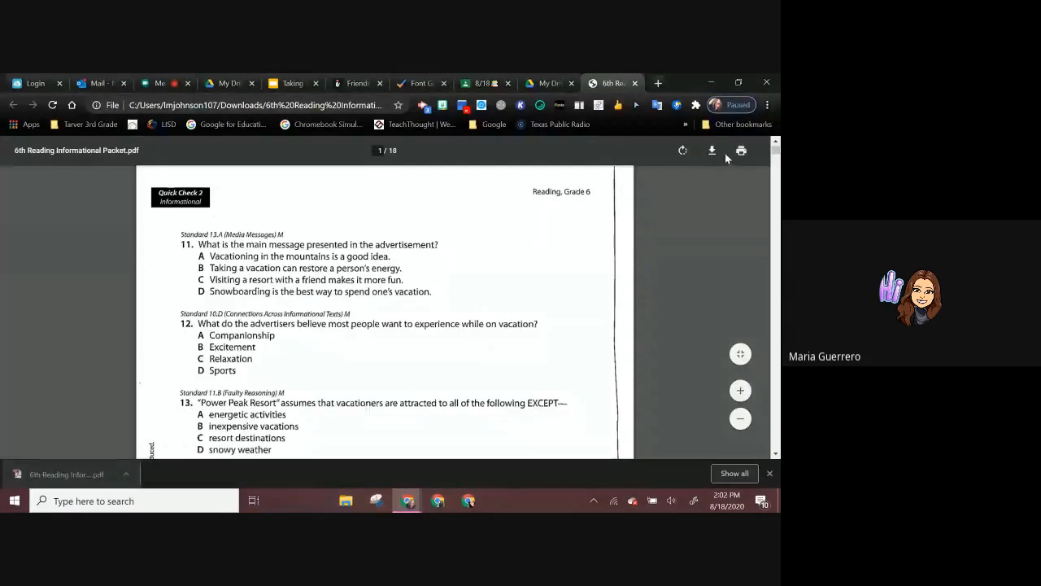
left_click(713, 151)
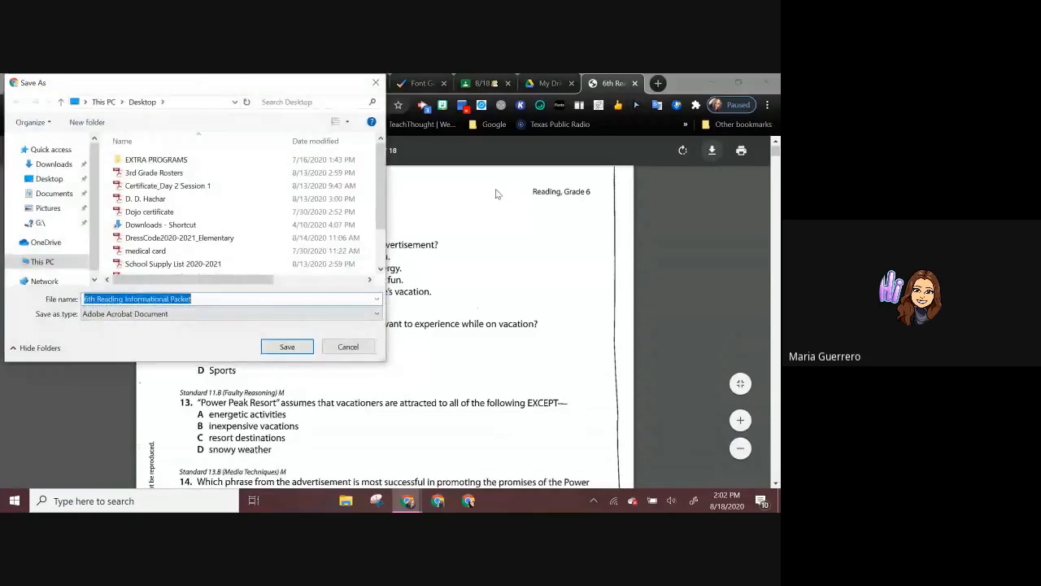
left_click(44, 179)
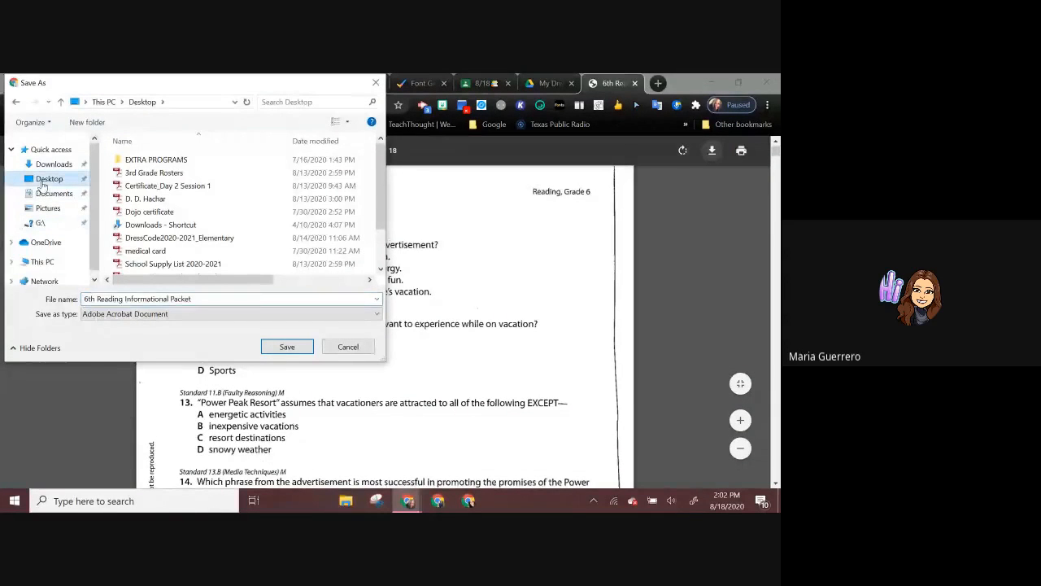
left_click(287, 347)
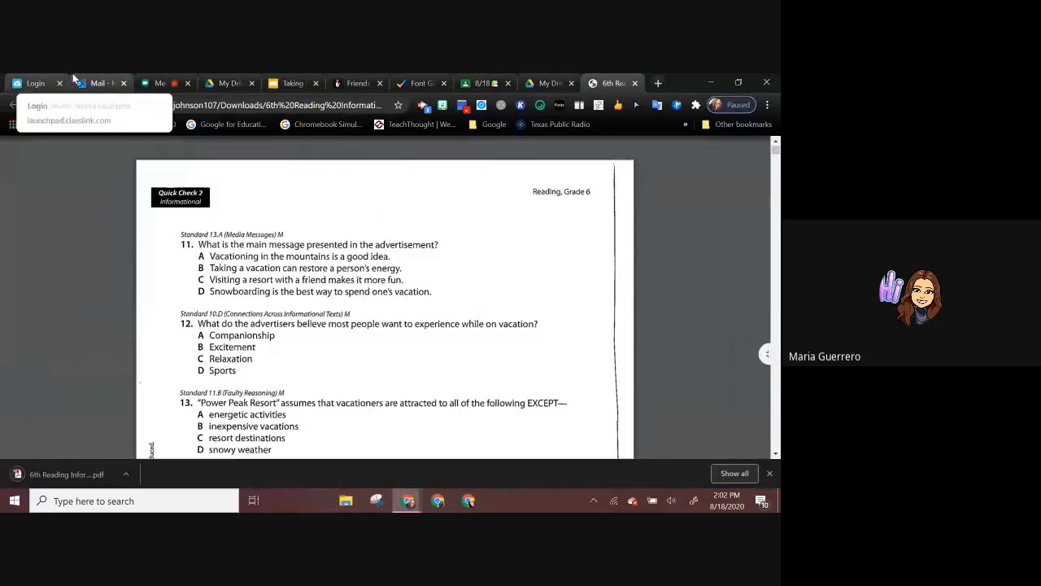
Step: Open 6th Reading Informational Packet from the desktop in Adobe Acrobat Pro and reduce the page zoom to 66.7%
left_click(709, 82)
double_click(254, 166)
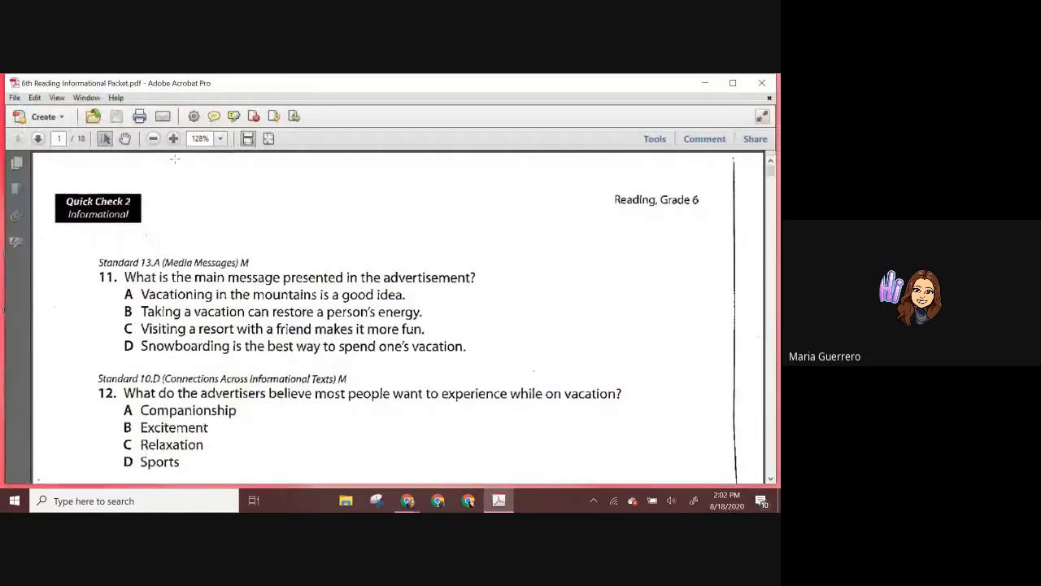
left_click(153, 139)
left_click(153, 139)
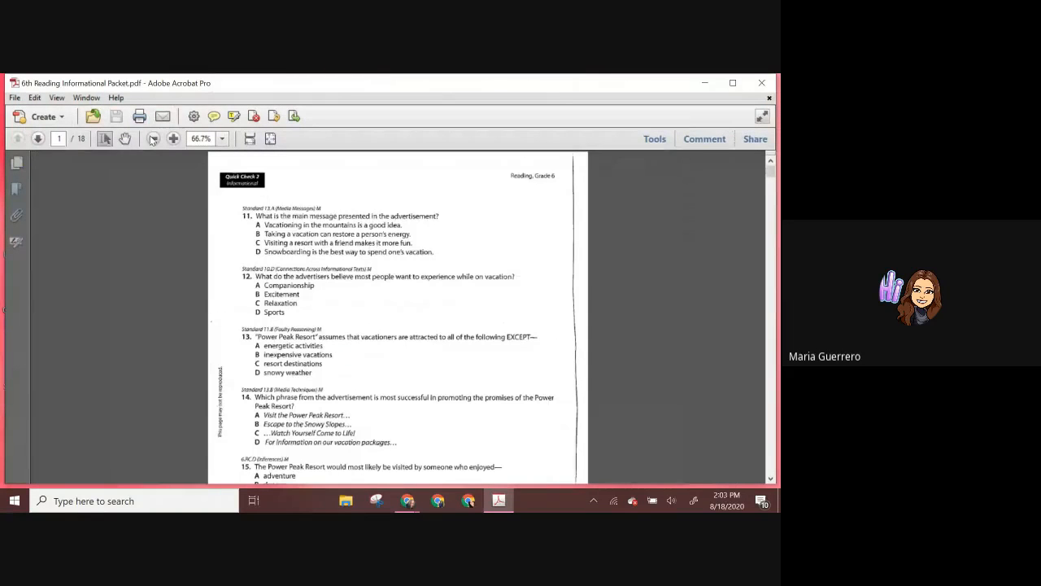
key("alt+shift")
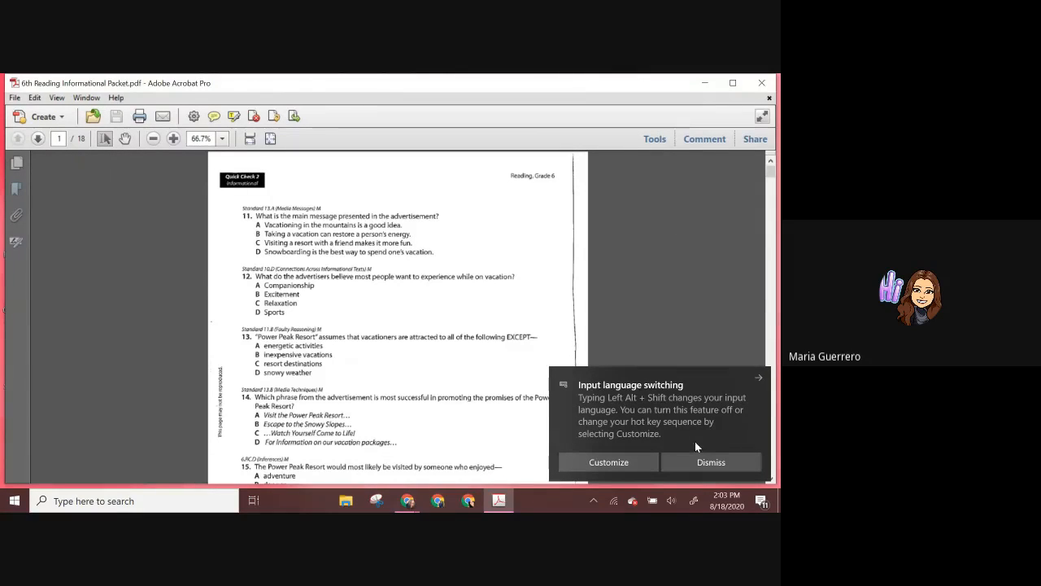
left_click(693, 465)
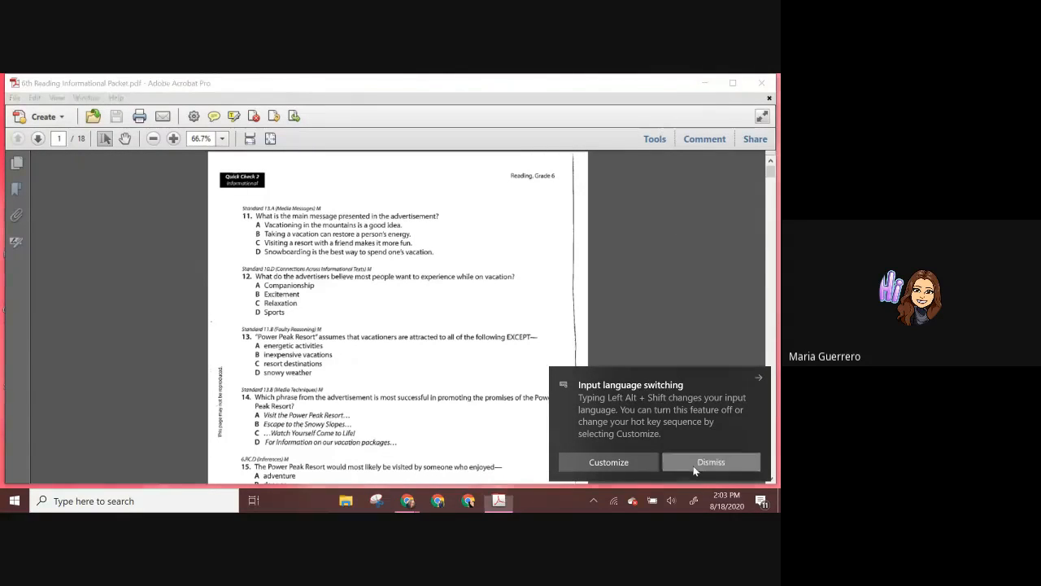
Step: Search Windows for "snipp" to locate the Snipping Tool and open it
left_click(155, 501)
type("s")
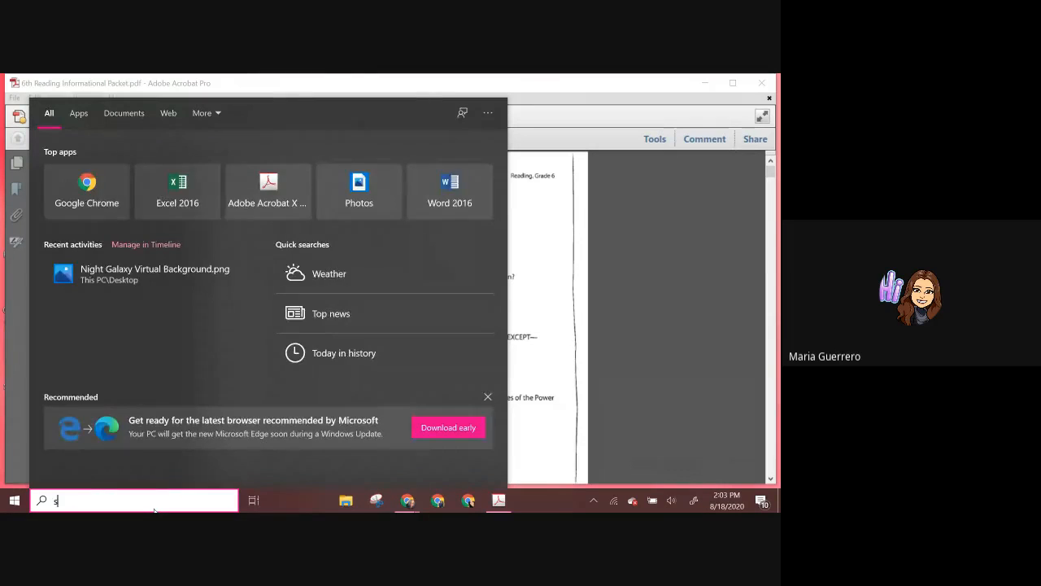
type("nipp")
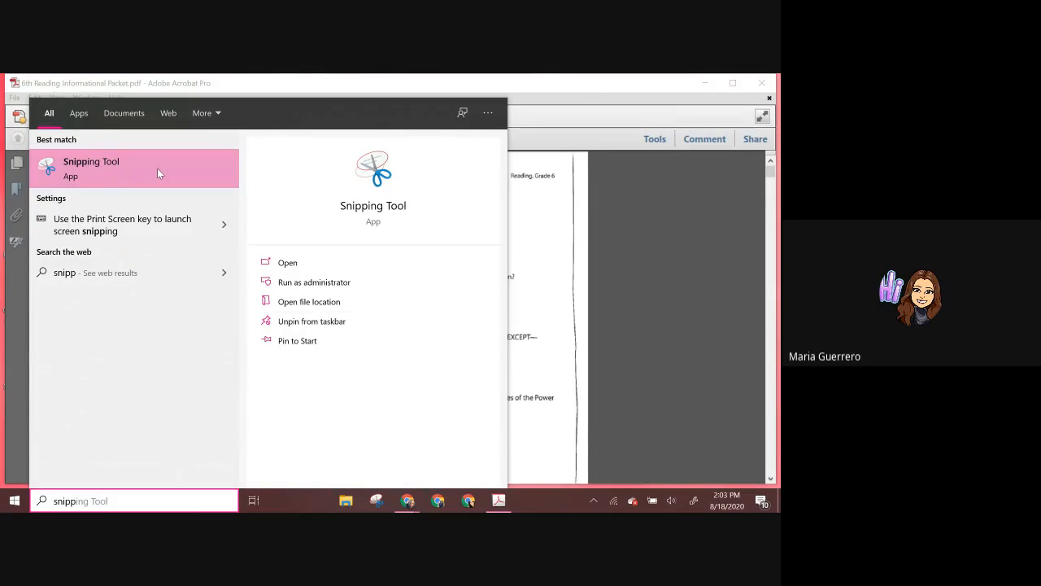
right_click(376, 500)
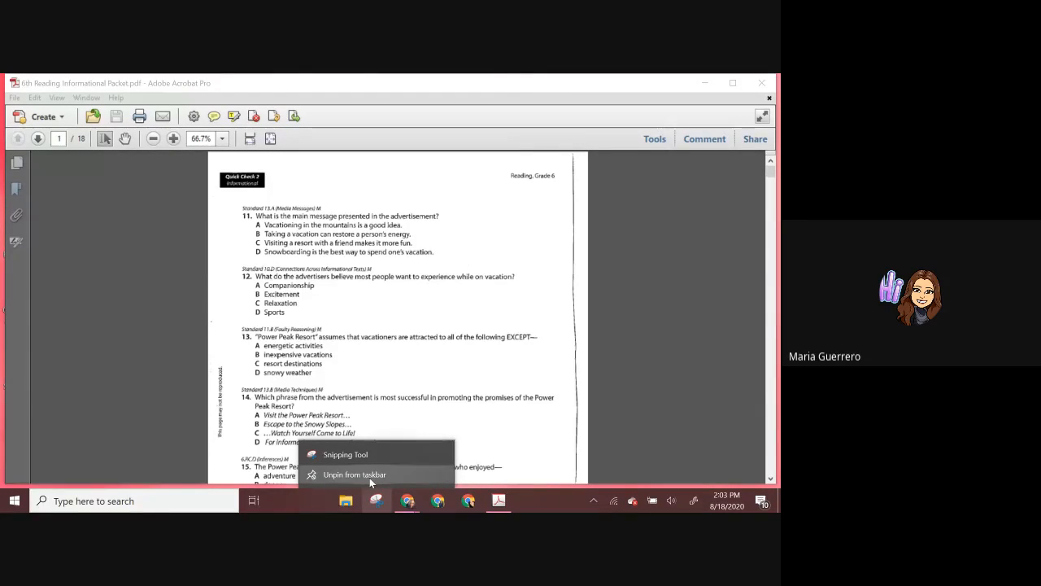
left_click(367, 453)
Step: Capture a new rectangular snip of the visible first page, from the Quick Check 2 heading down to question 15
left_click(357, 218)
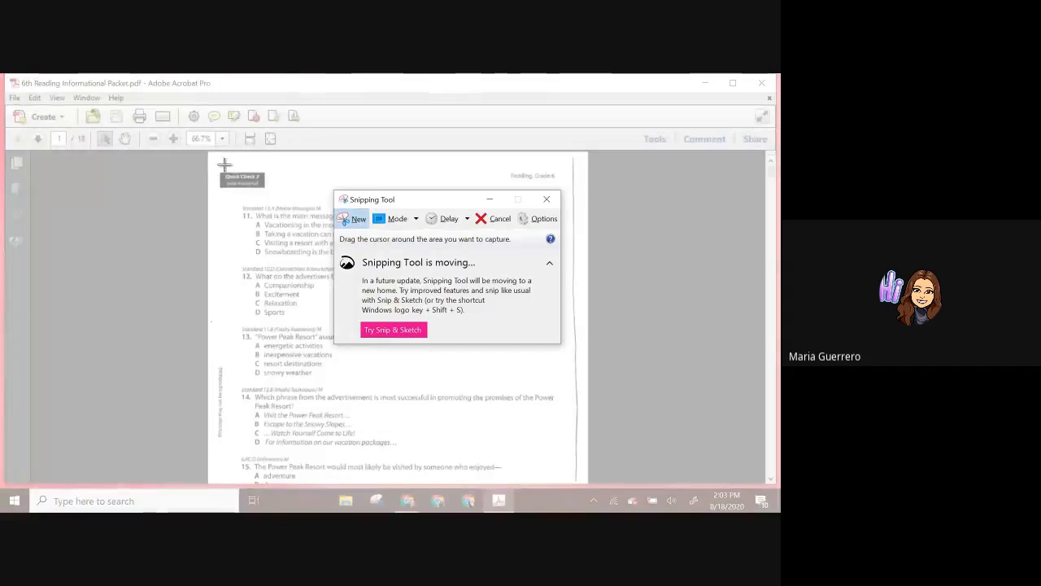
left_click_drag(217, 158, 570, 485)
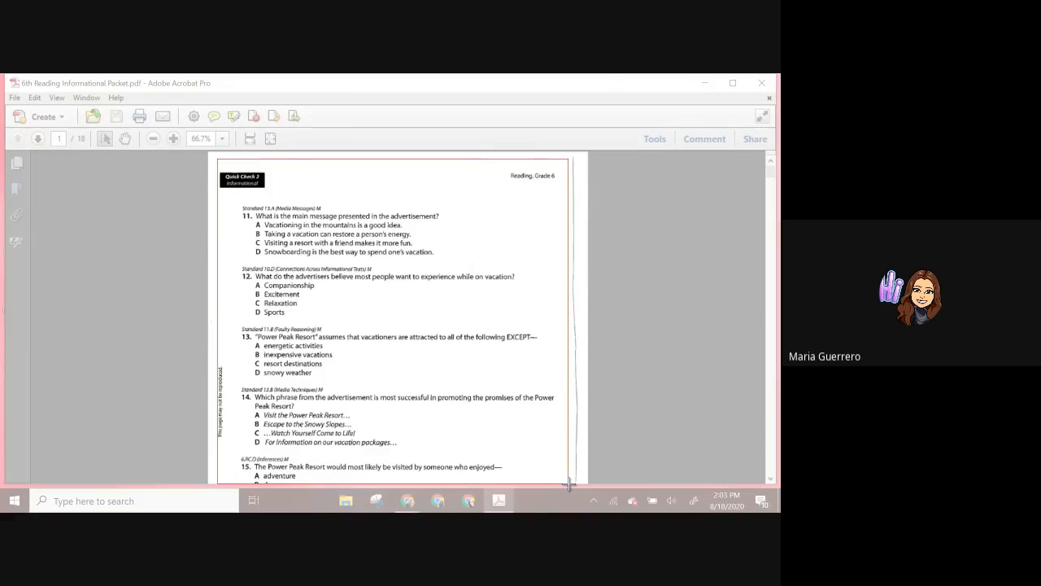
left_click_drag(569, 485, 569, 485)
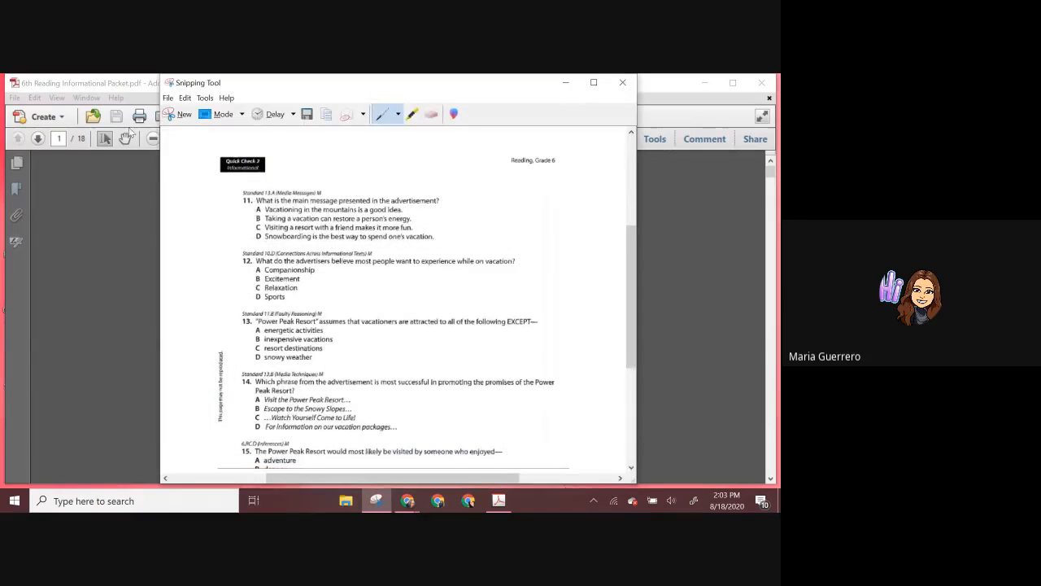
Step: Save the snip to the Desktop as a PNG named "PDF Interactive Assignment", close the Snipping Tool and minimize the PDF window
left_click(307, 114)
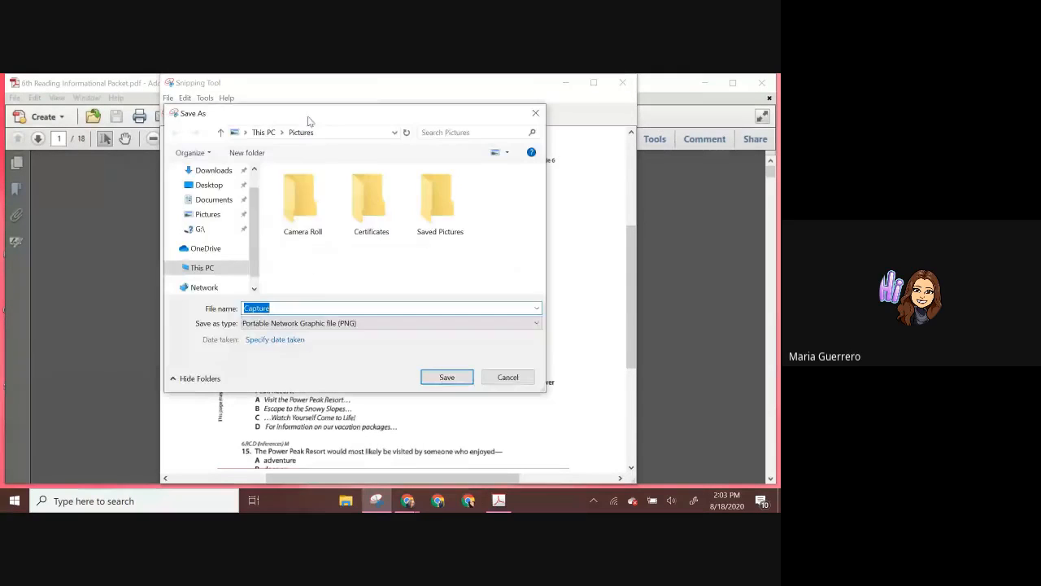
left_click(209, 185)
type("PDF Interactive Assigne")
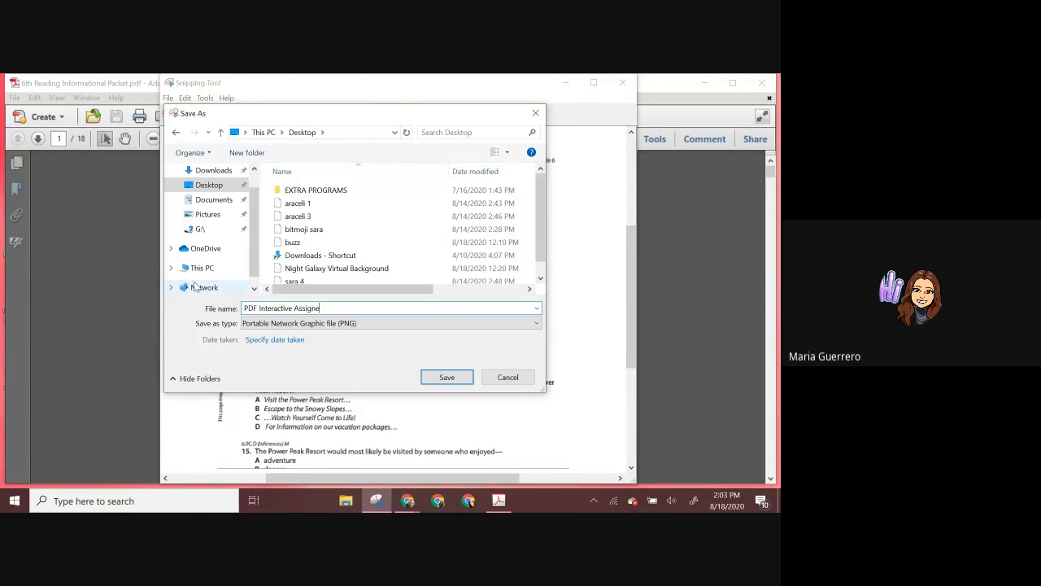
key("BackSpace")
type("ment")
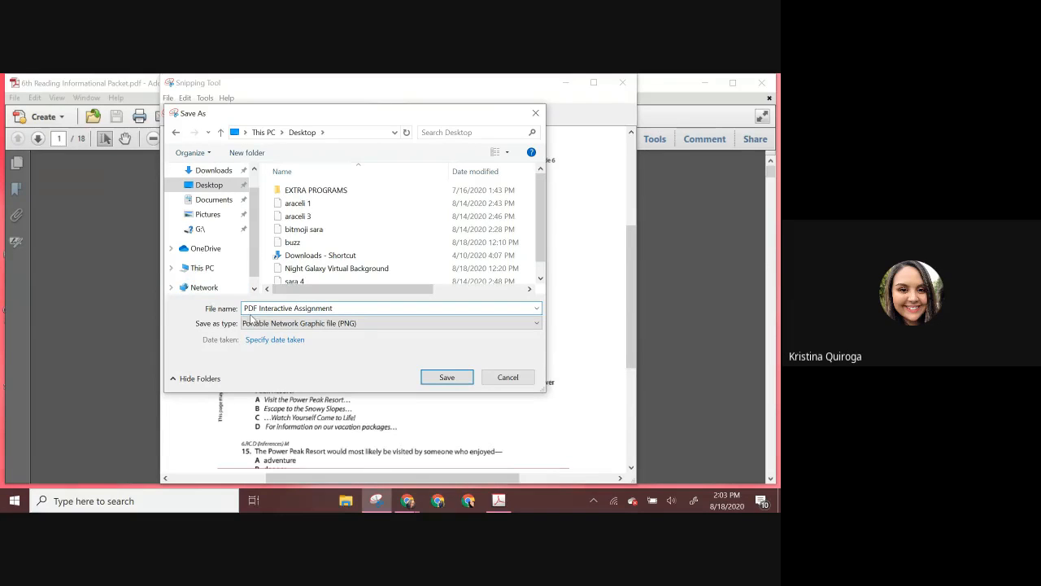
left_click(434, 378)
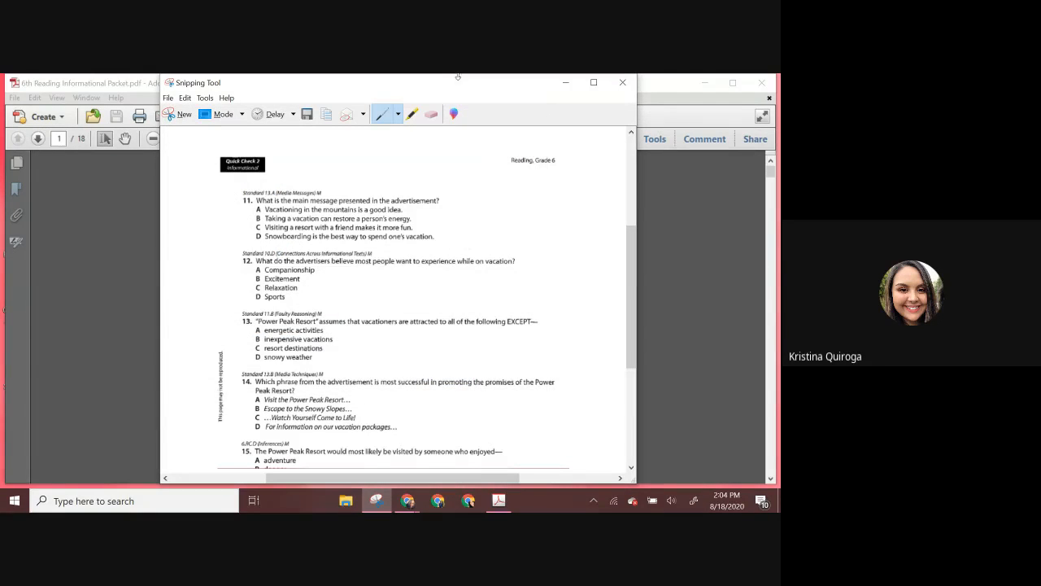
left_click(622, 82)
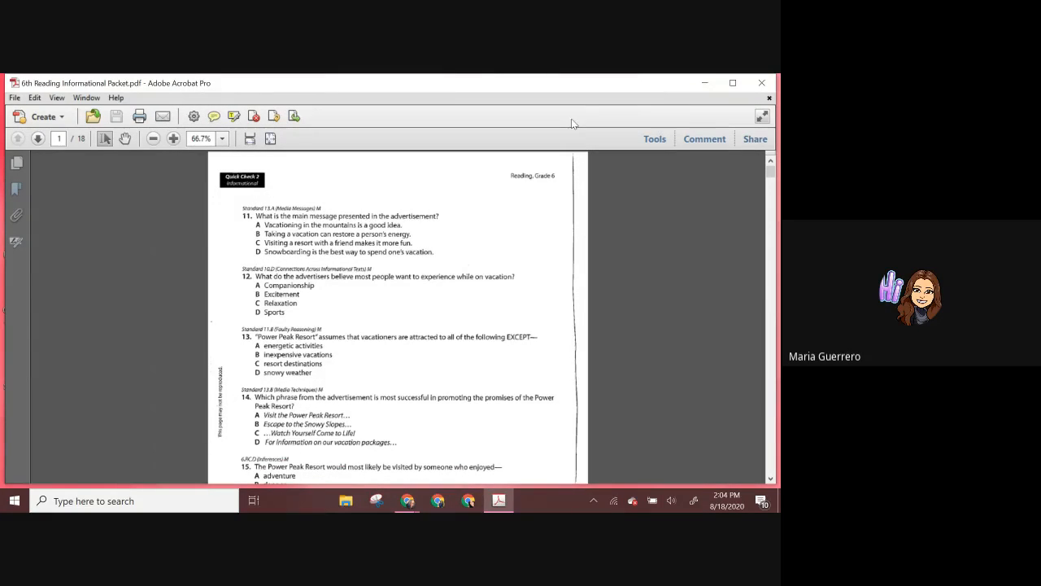
left_click(703, 83)
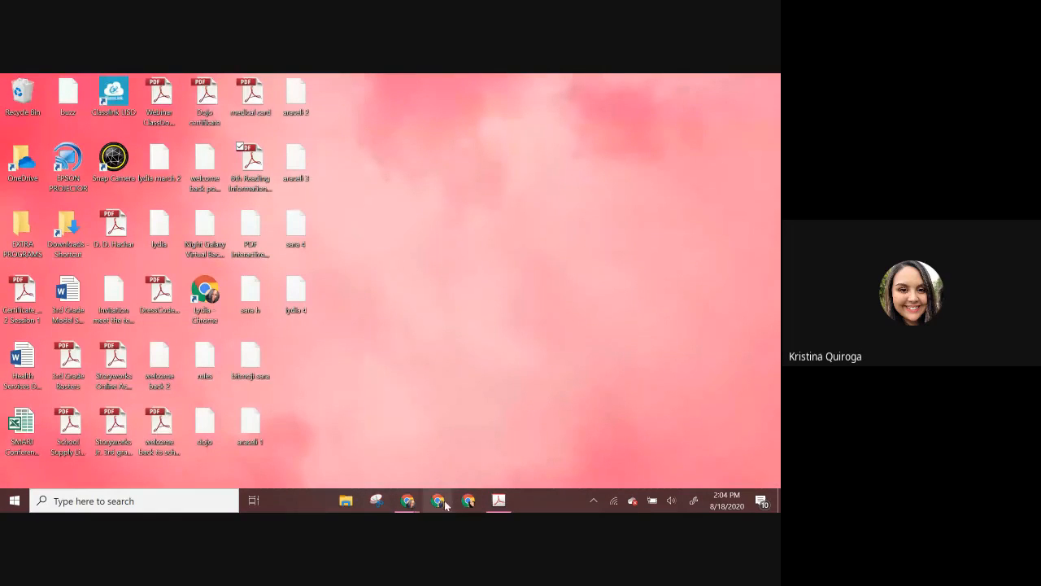
left_click(469, 501)
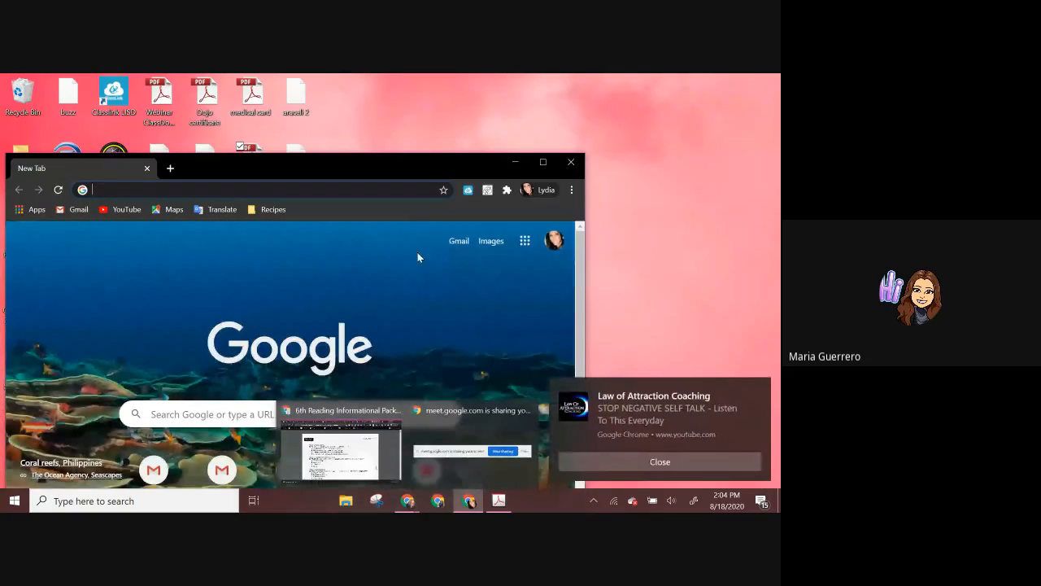
left_click(407, 501)
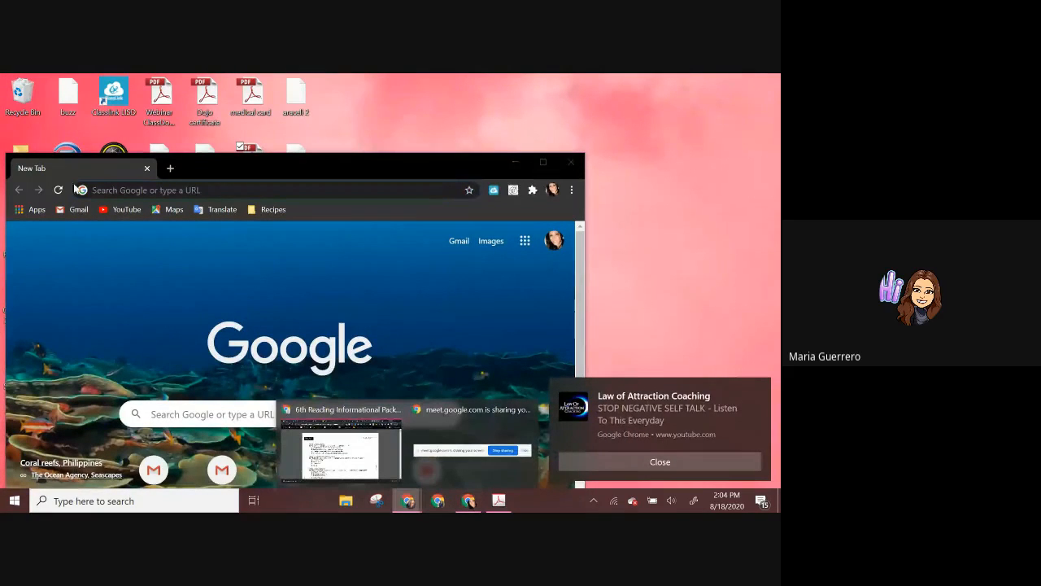
left_click(146, 168)
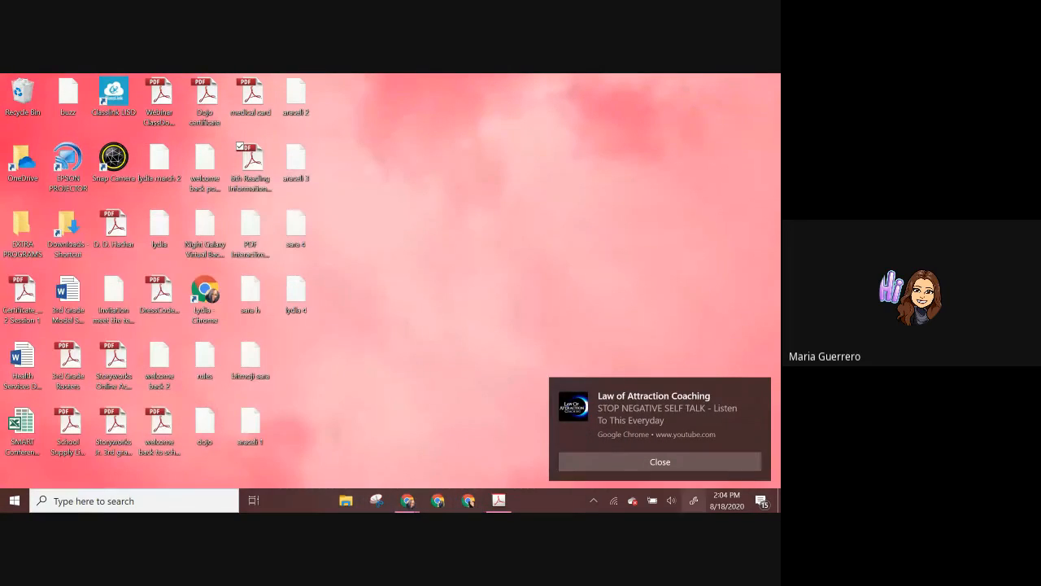
left_click(440, 500)
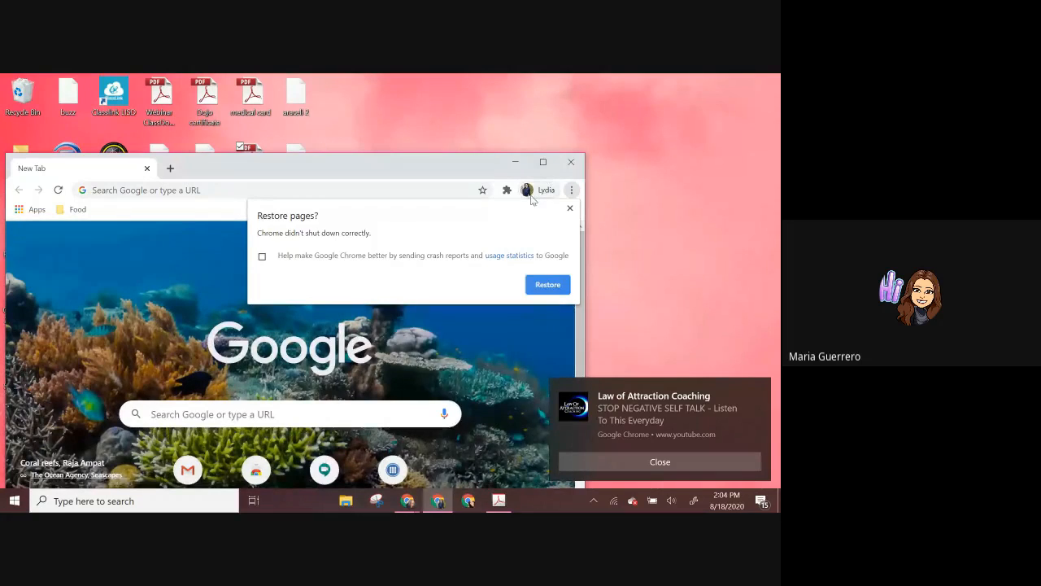
left_click(530, 197)
left_click(431, 169)
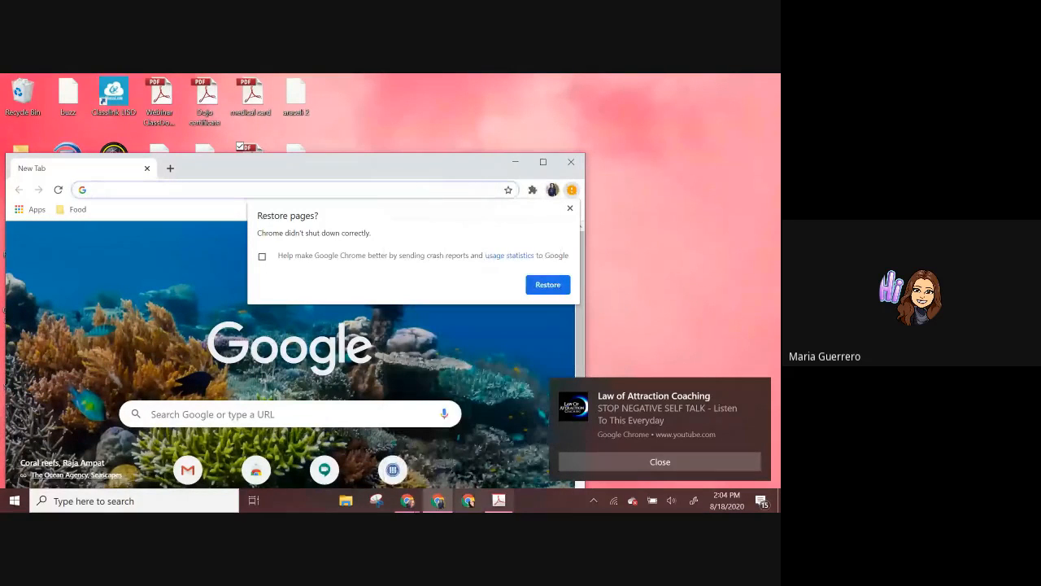
left_click(467, 501)
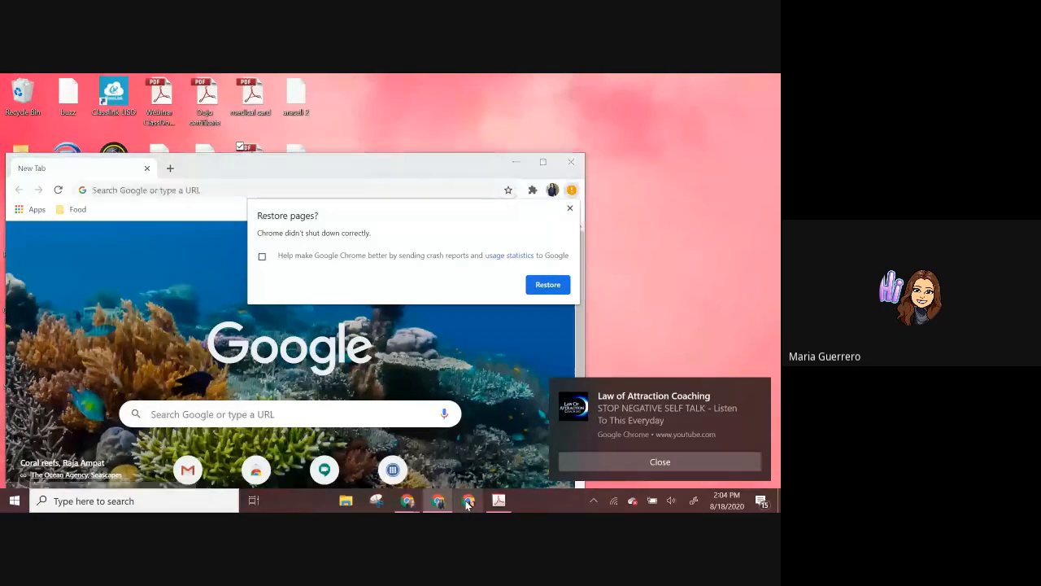
left_click_drag(424, 167, 566, 78)
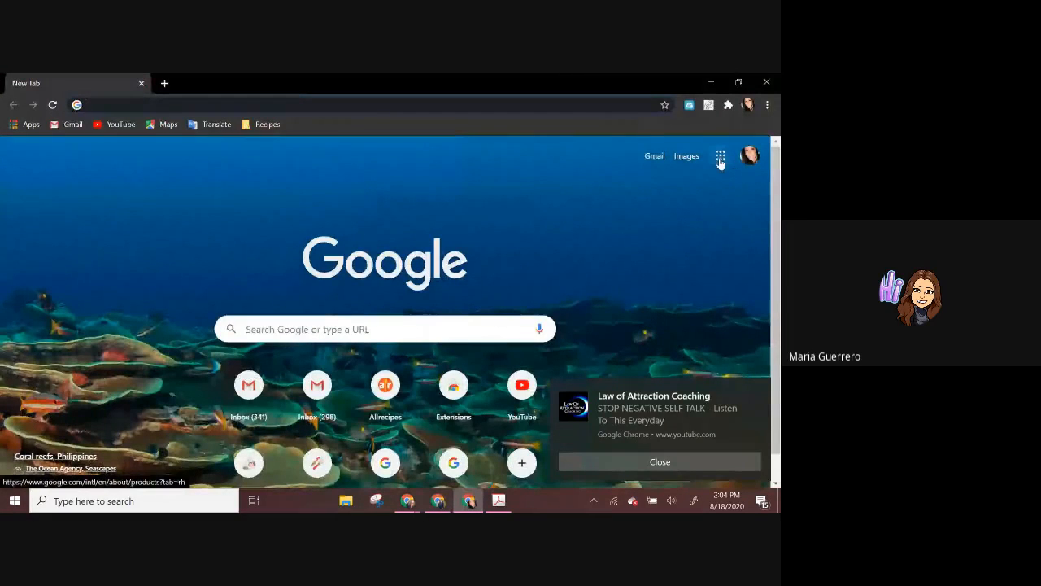
left_click(747, 107)
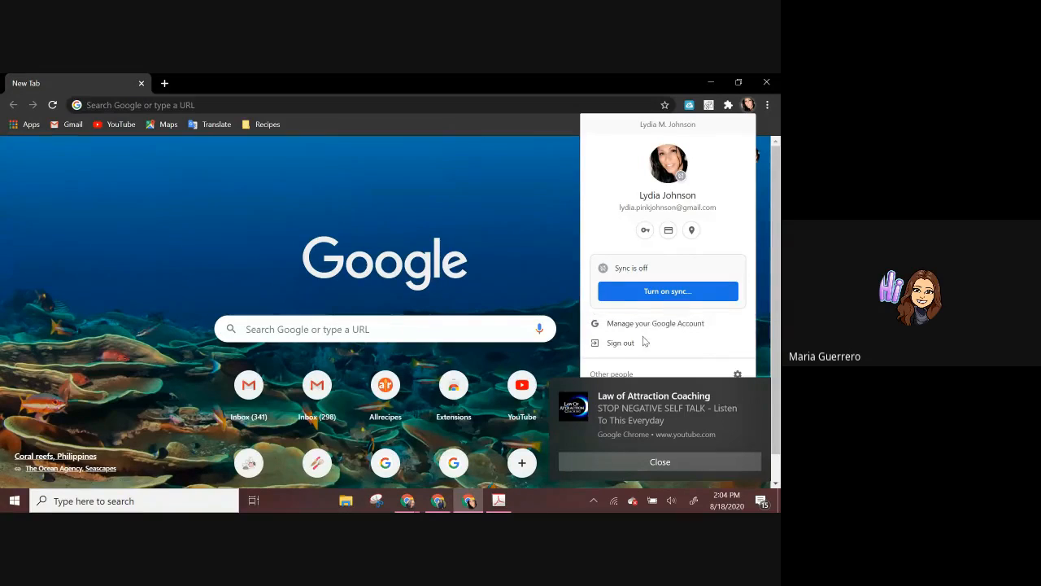
left_click(688, 462)
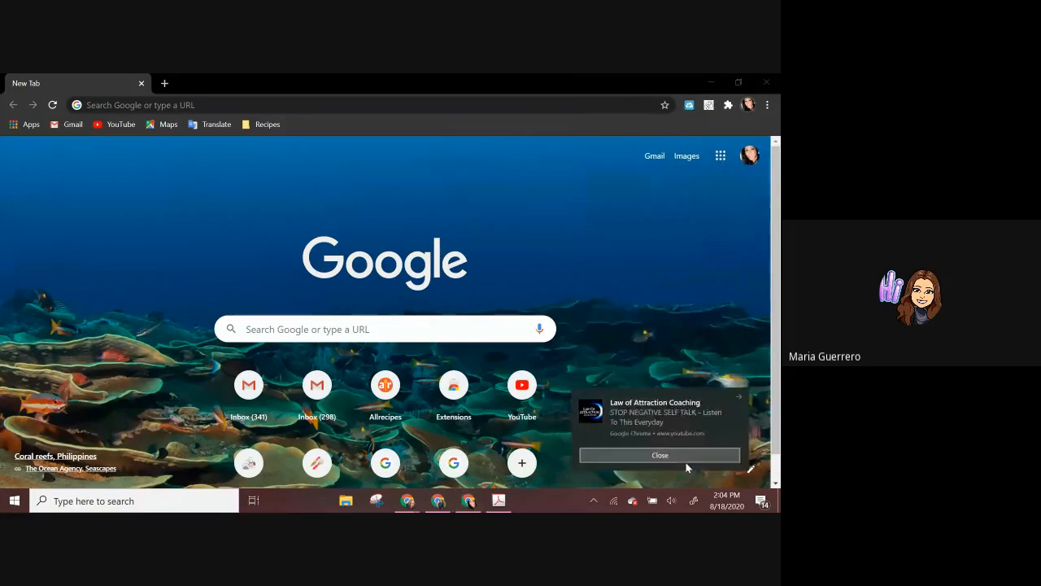
left_click(748, 104)
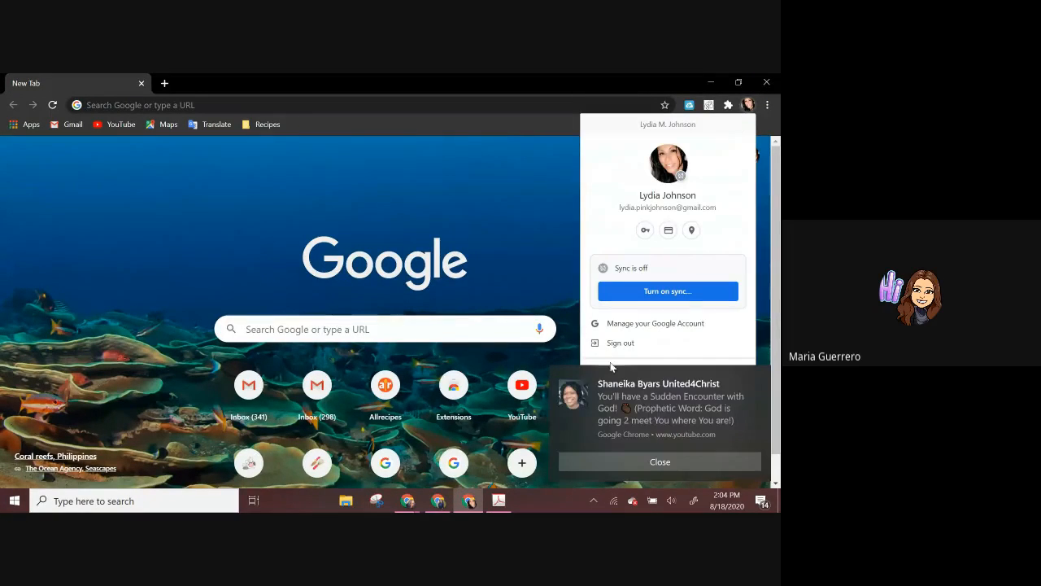
left_click(649, 462)
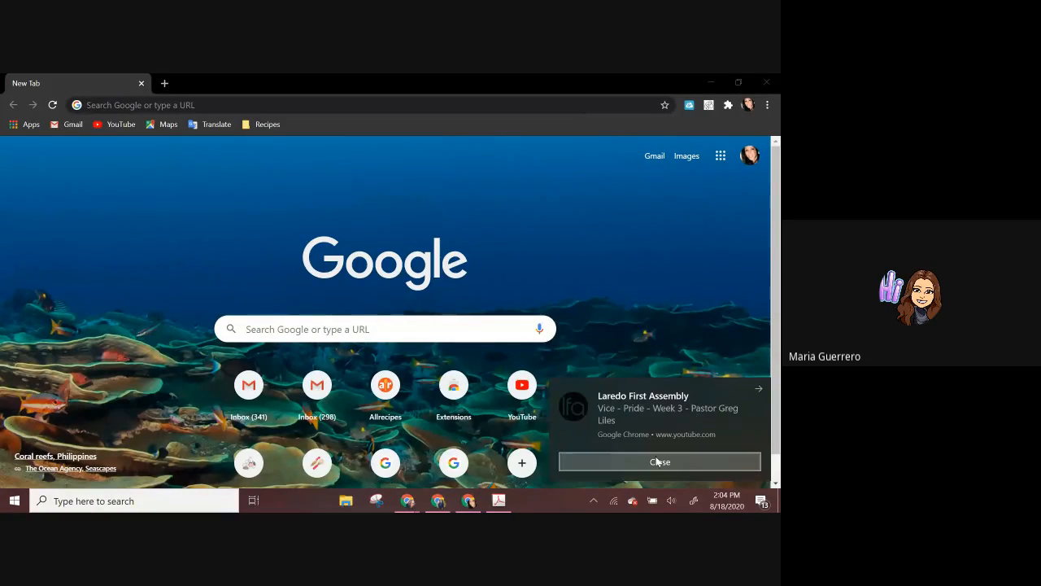
left_click(655, 460)
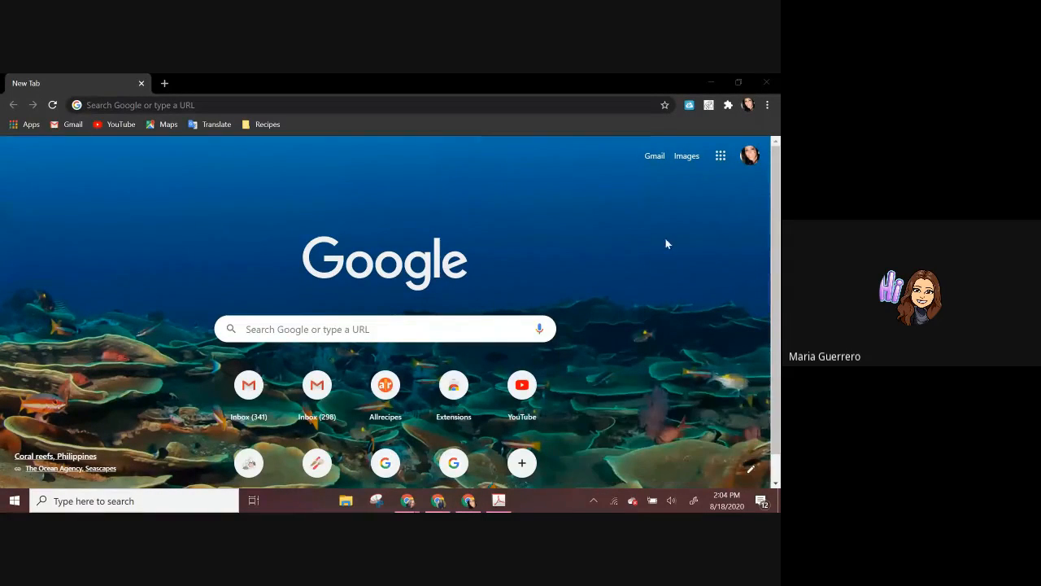
left_click(776, 81)
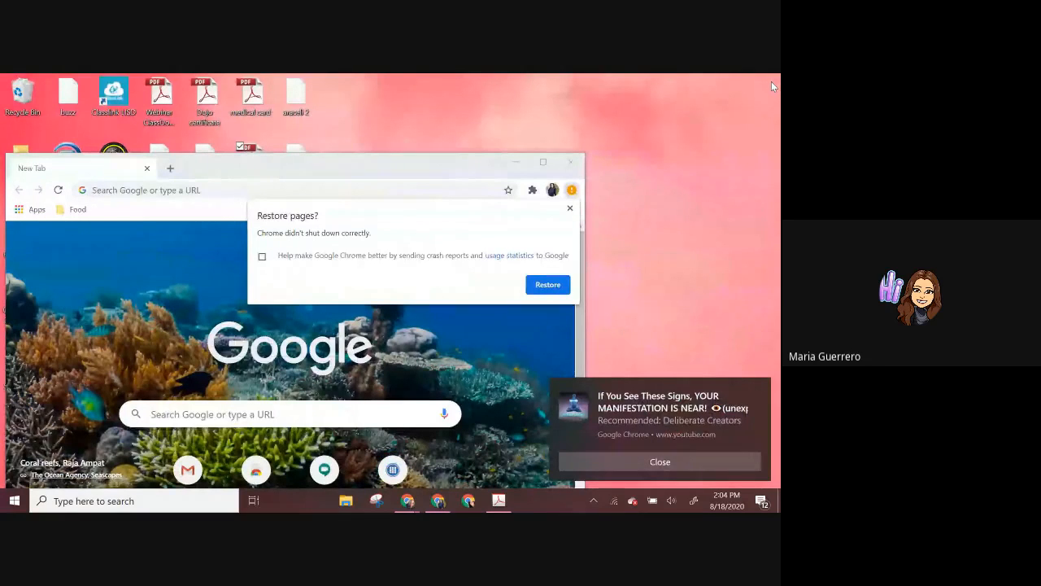
left_click(611, 463)
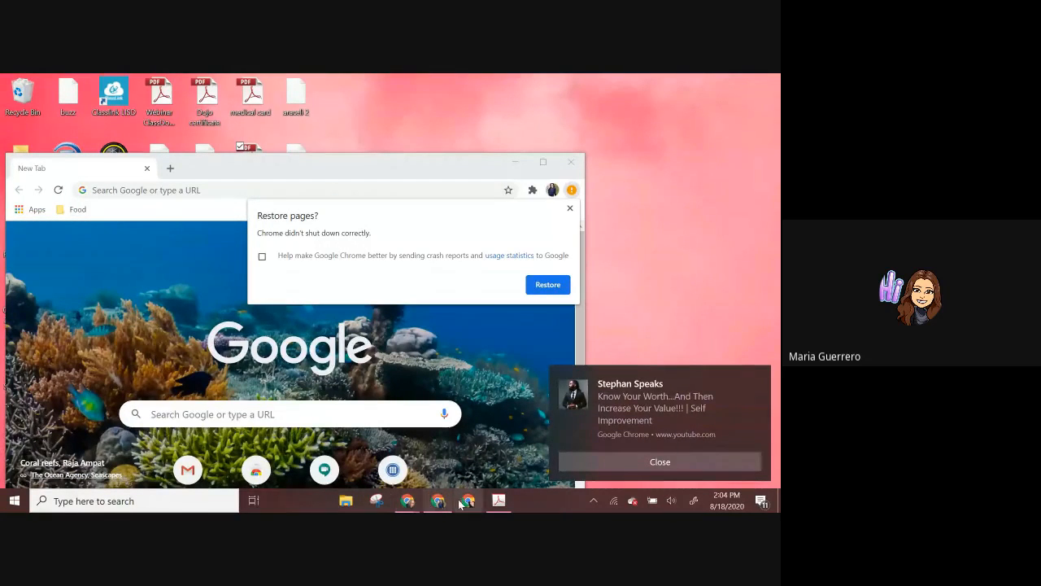
Step: Switch back to the Chrome window with the lesson tabs, dismiss the media notification and review the Creating Interactive Assignments slide
mouse_move(406, 502)
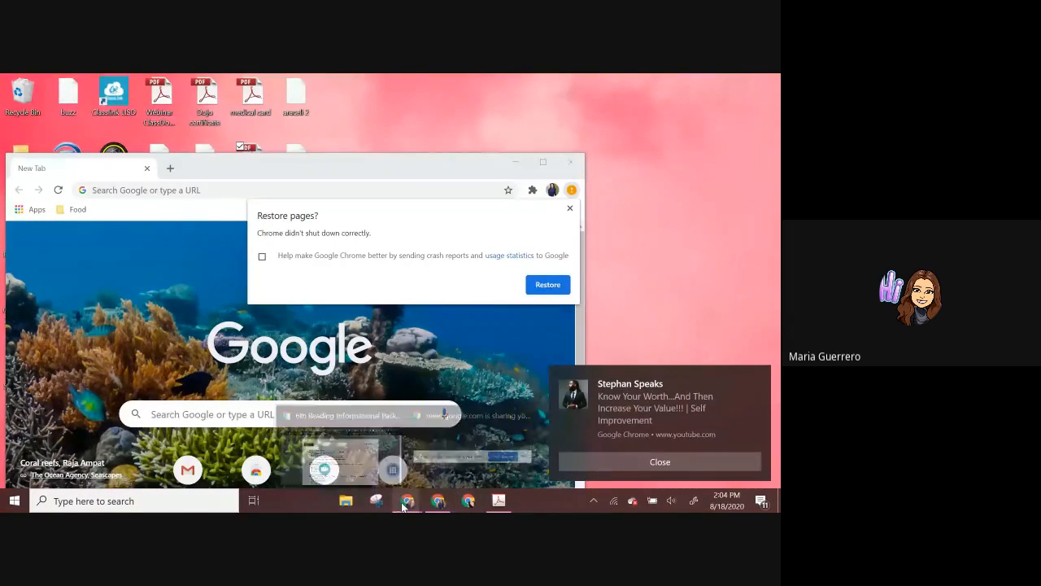
left_click(342, 452)
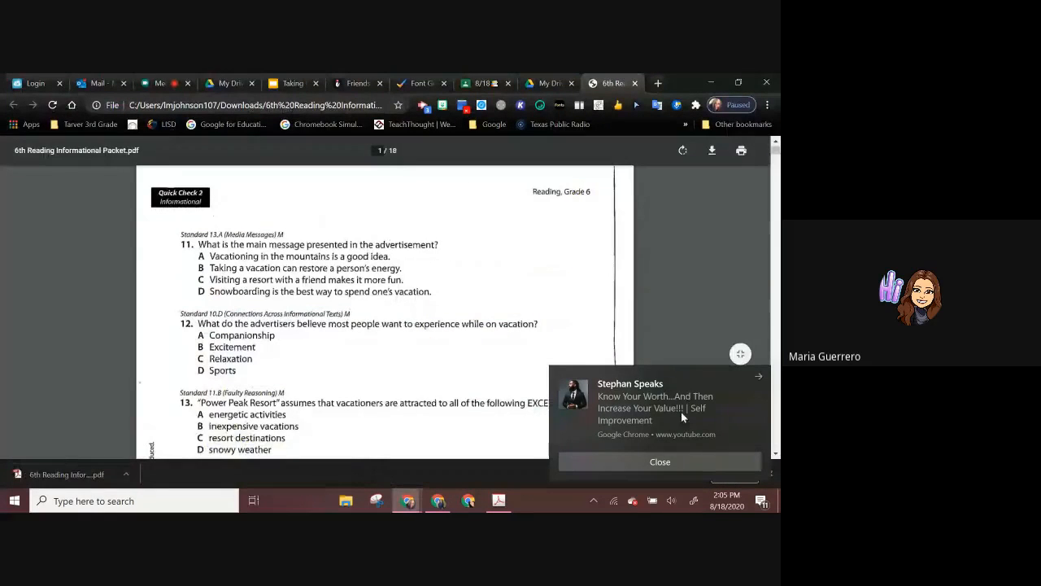
left_click(681, 461)
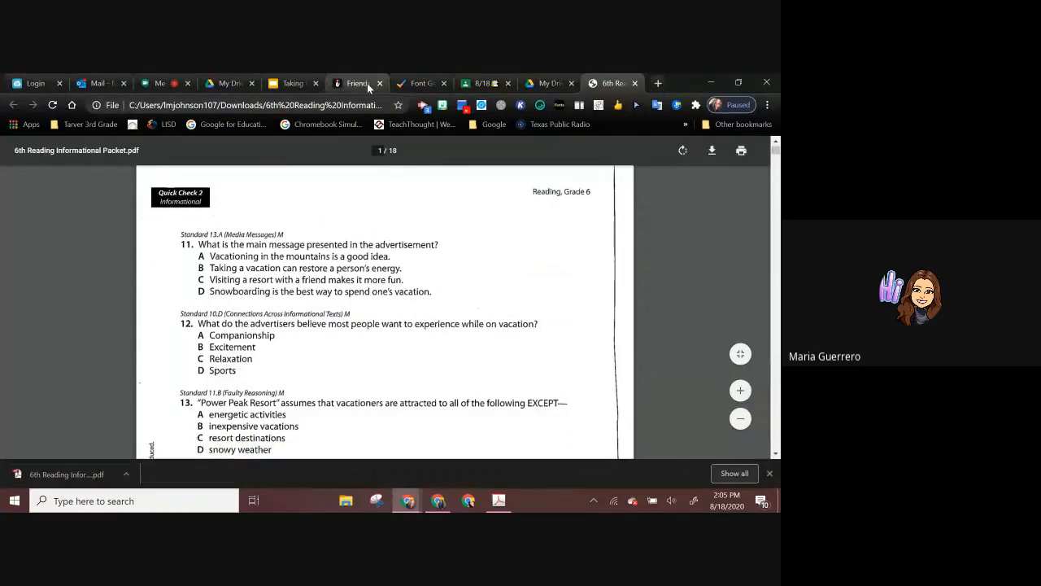
left_click(300, 85)
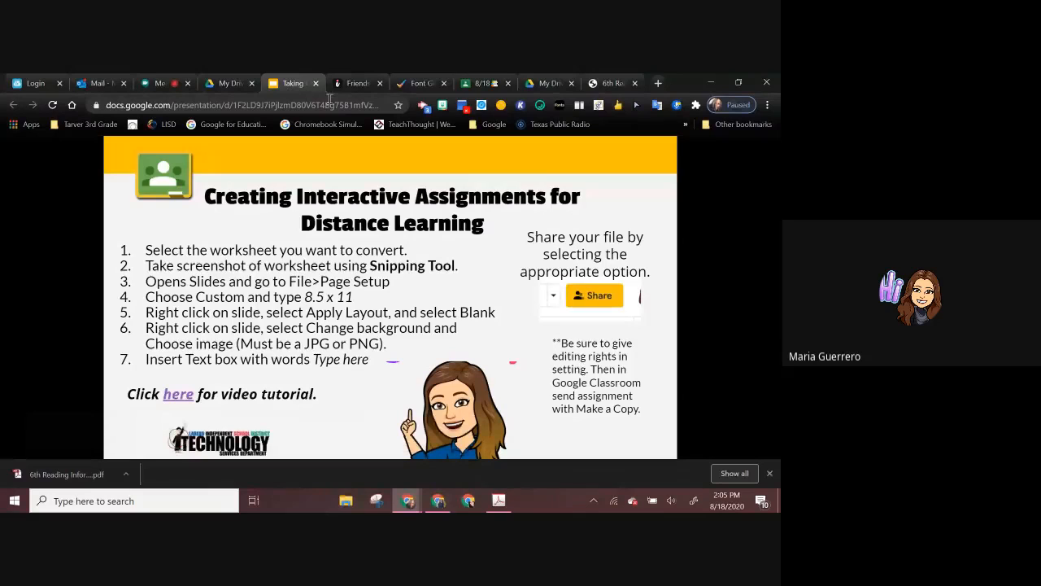
Step: Create a new assignment titled "Reading Assignment" in the Classwork of the 8/18 class in Google Classroom
left_click(480, 84)
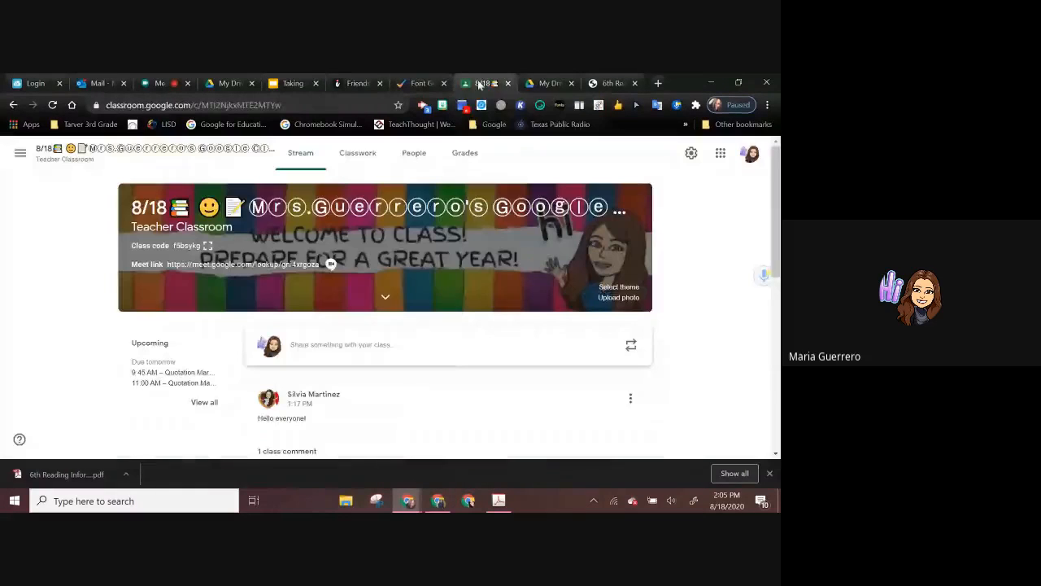
left_click(358, 166)
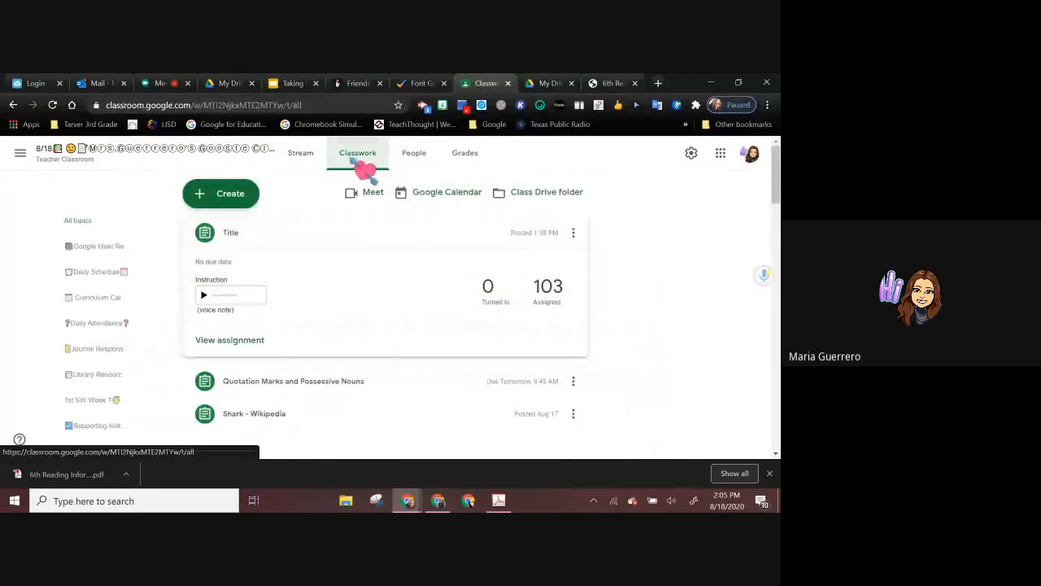
left_click(244, 202)
left_click(244, 227)
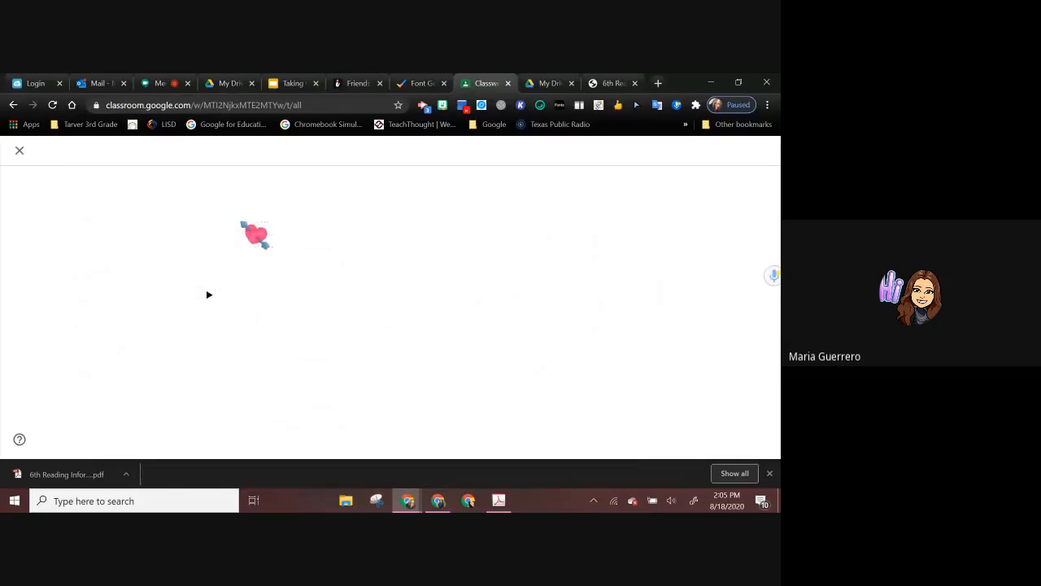
type("Readi")
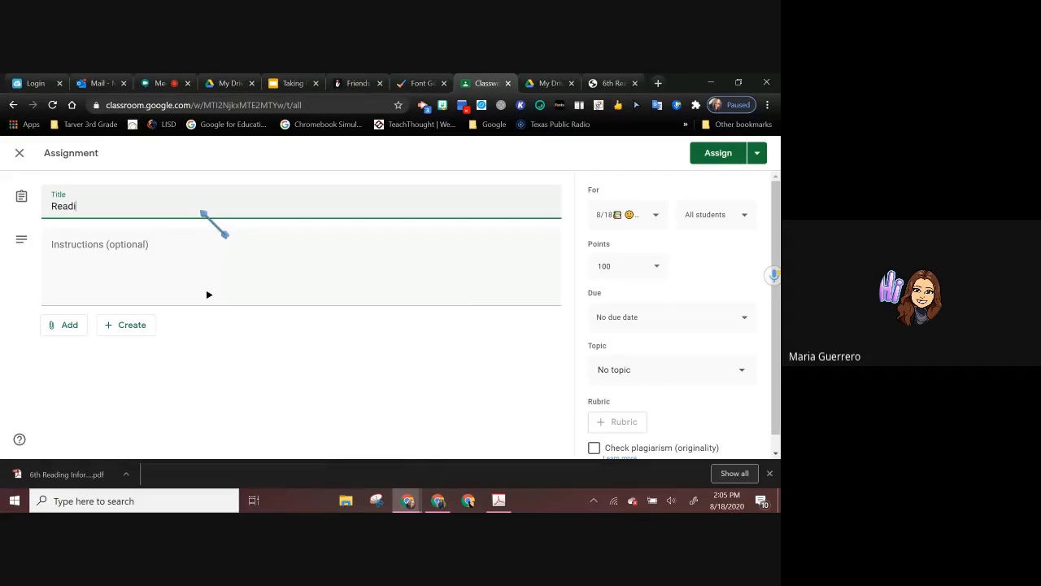
type("ng Assignment")
Step: Start adding a file to the assignment and browse the computer for the file to upload
left_click(67, 325)
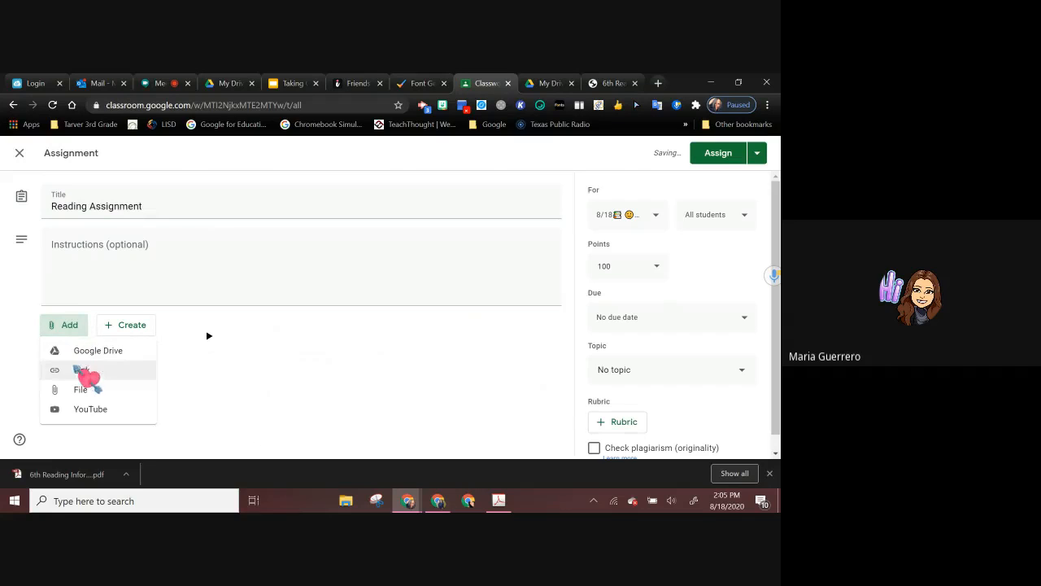
left_click(81, 391)
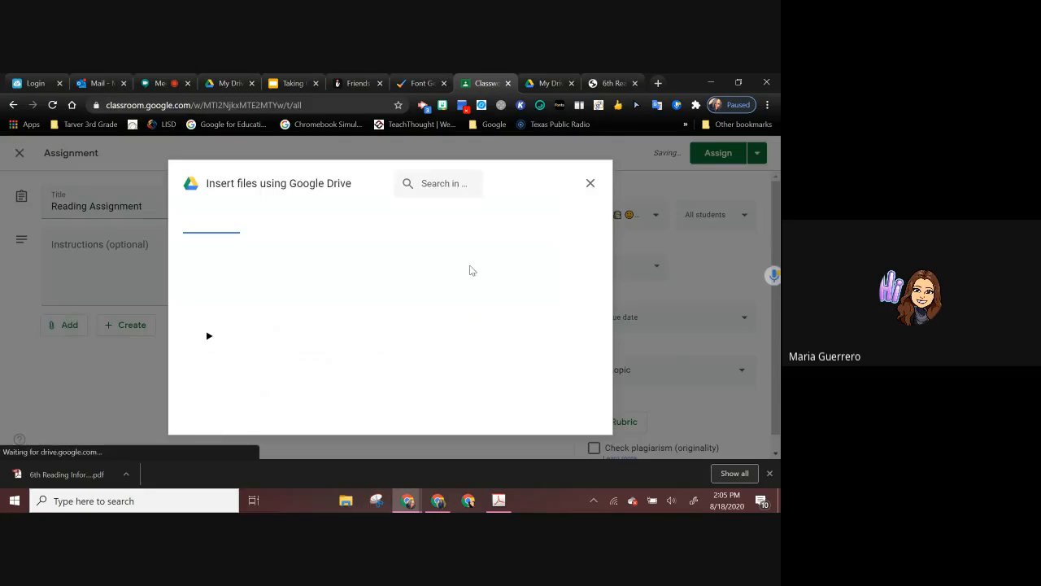
left_click(265, 231)
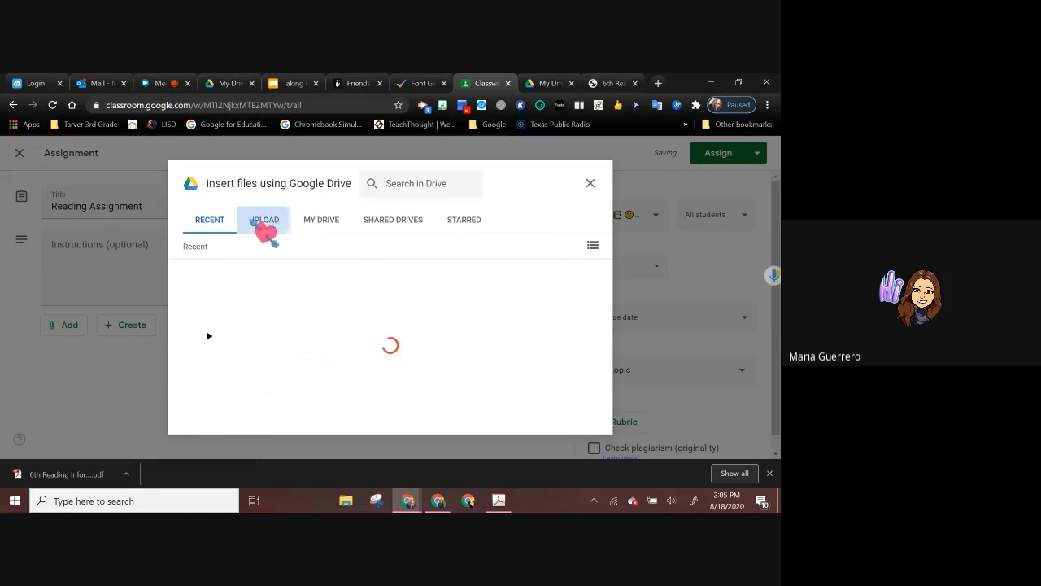
left_click(404, 373)
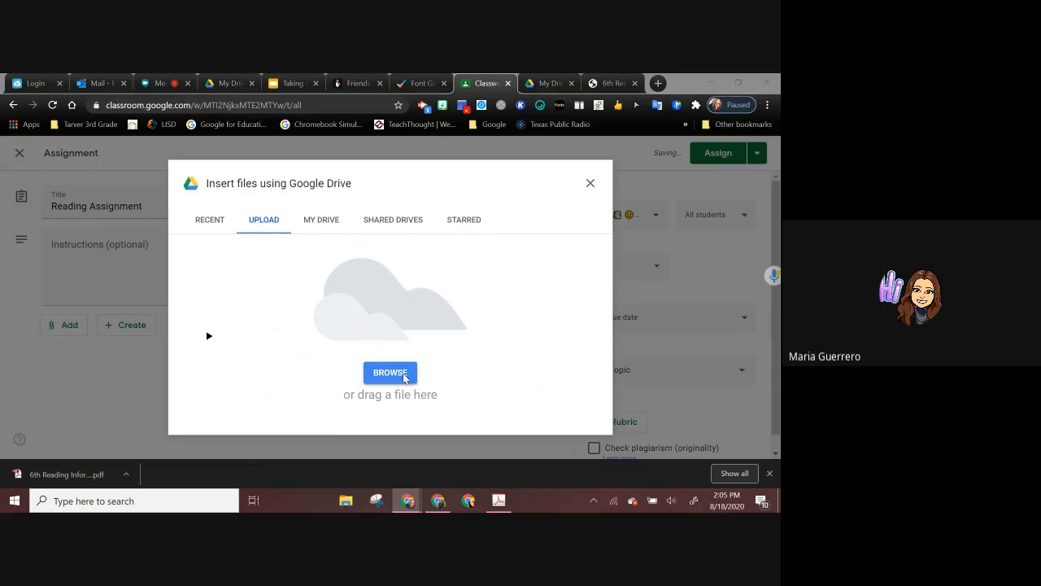
scroll(223, 270, "down", 4)
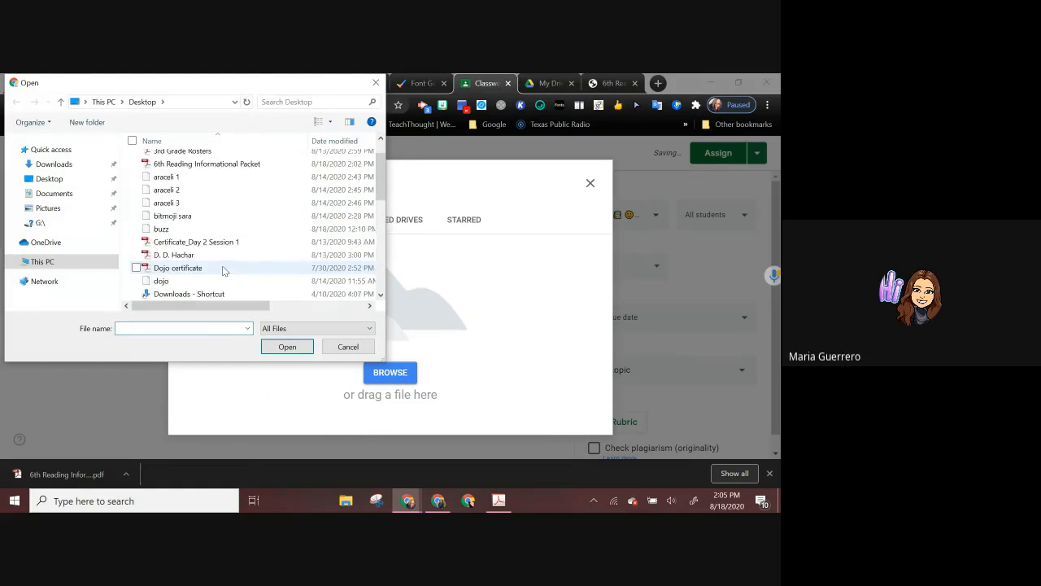
scroll(224, 270, "down", 3)
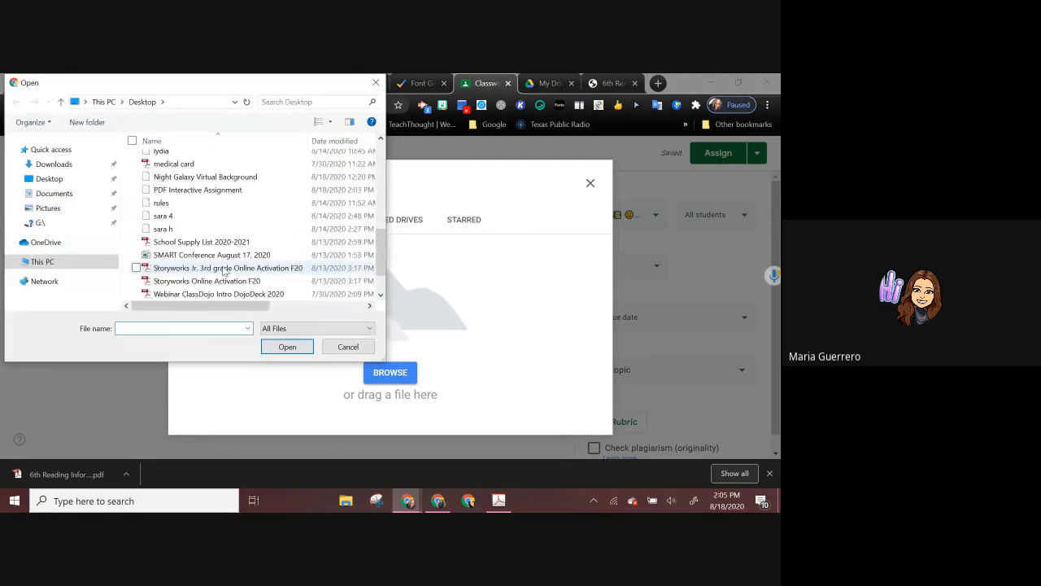
scroll(224, 270, "down", 1)
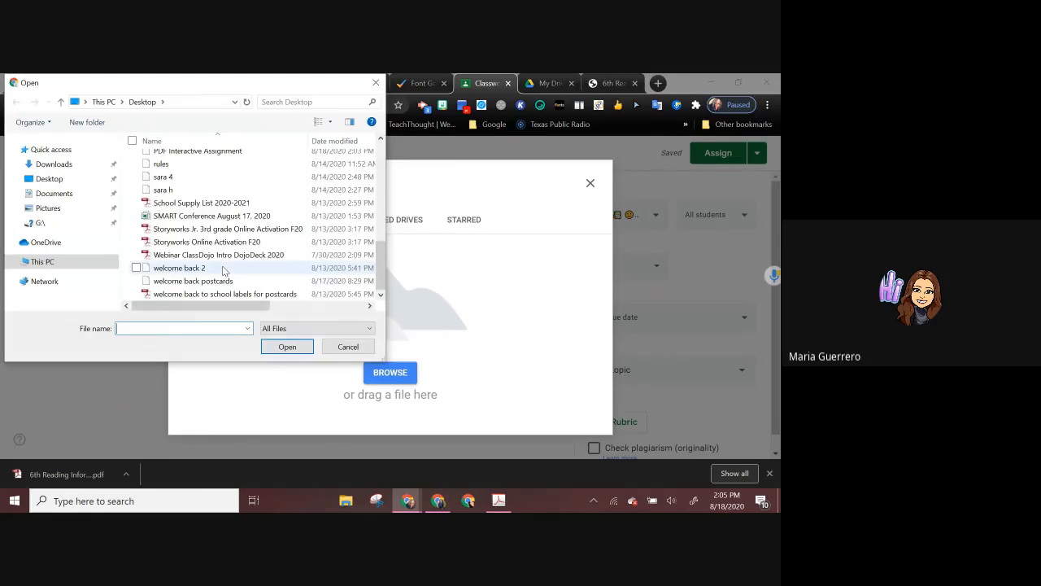
scroll(224, 270, "up", 6)
scroll(224, 270, "up", 3)
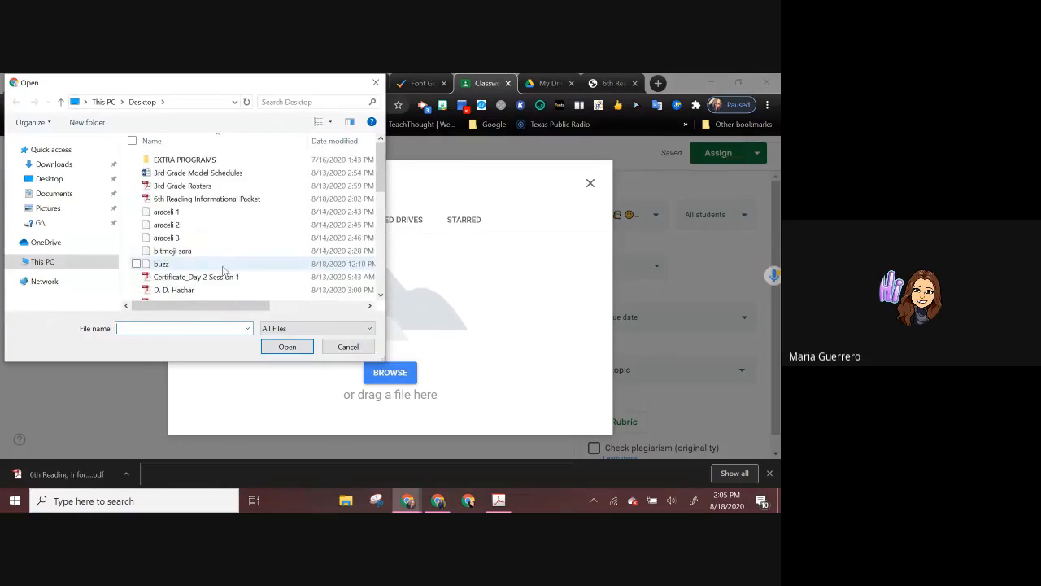
left_click(218, 202)
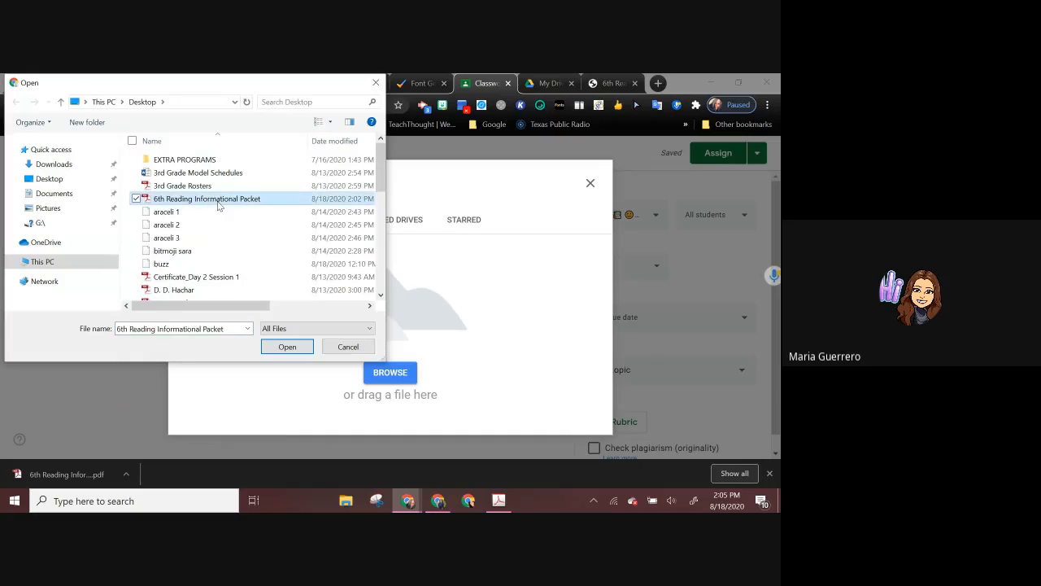
left_click(65, 182)
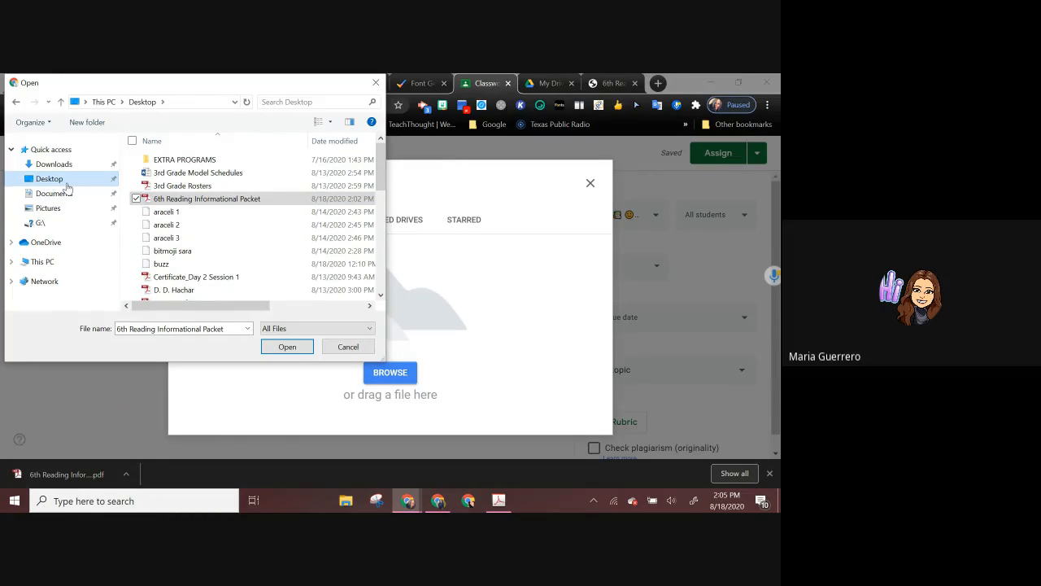
left_click(161, 198)
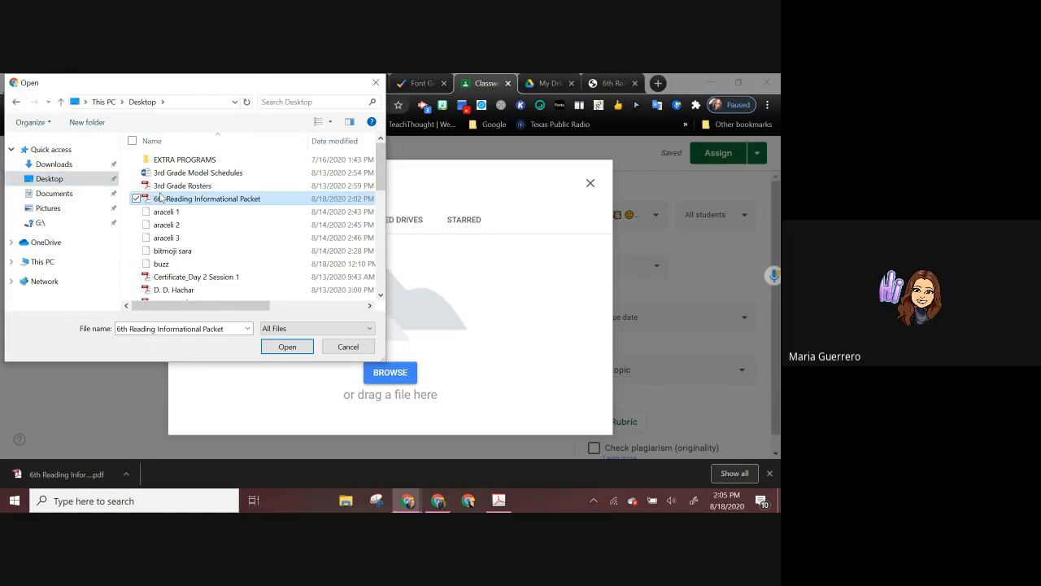
left_click(130, 213)
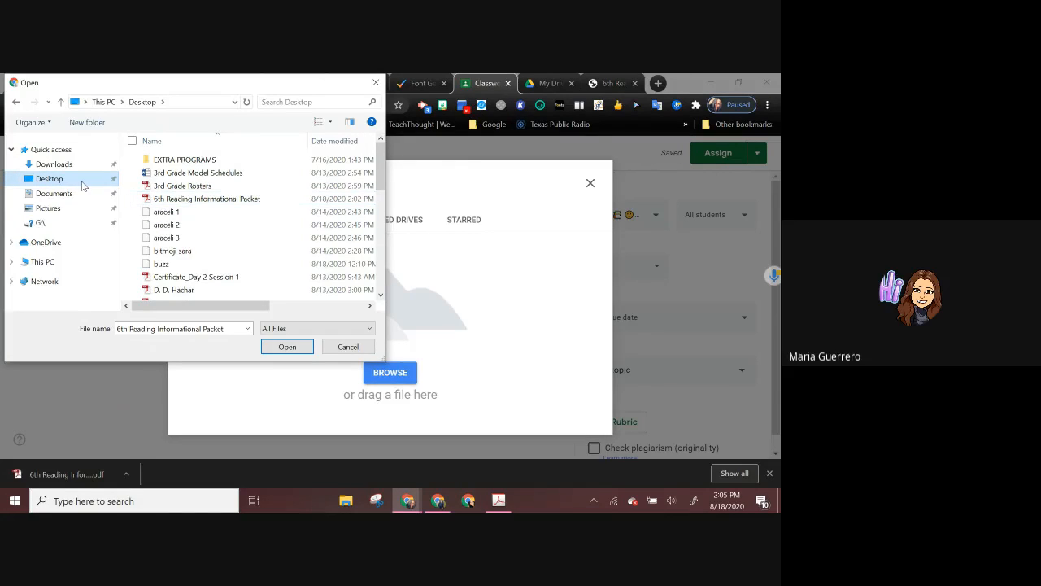
Step: Attach PDF Interactive Assignment from the Desktop to the assignment and set its sharing to Make a copy for each student
scroll(233, 273, "down", 1)
scroll(233, 273, "down", 1)
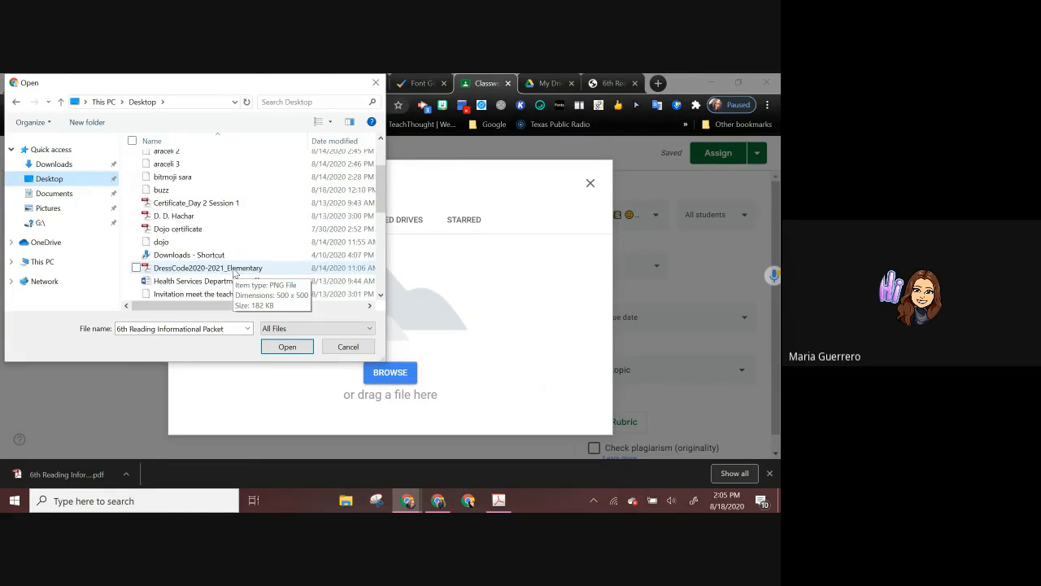
scroll(233, 272, "up", 2)
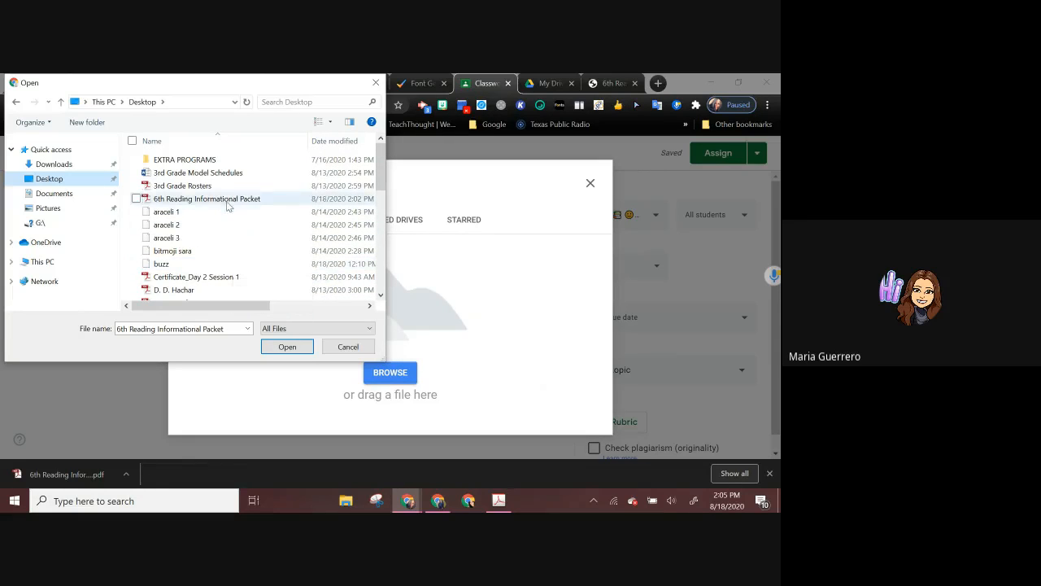
scroll(268, 270, "down", 5)
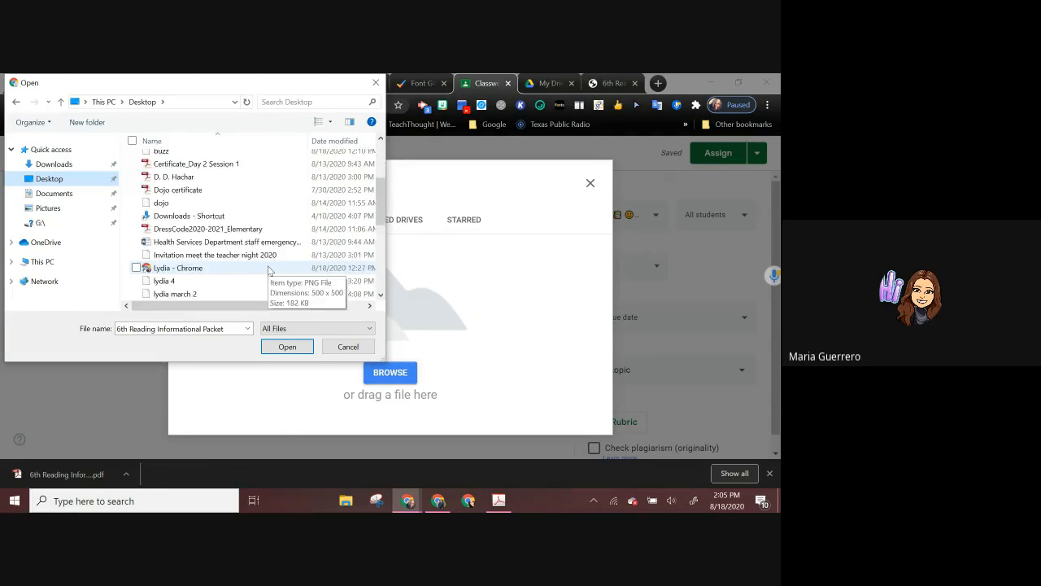
scroll(271, 246, "down", 3)
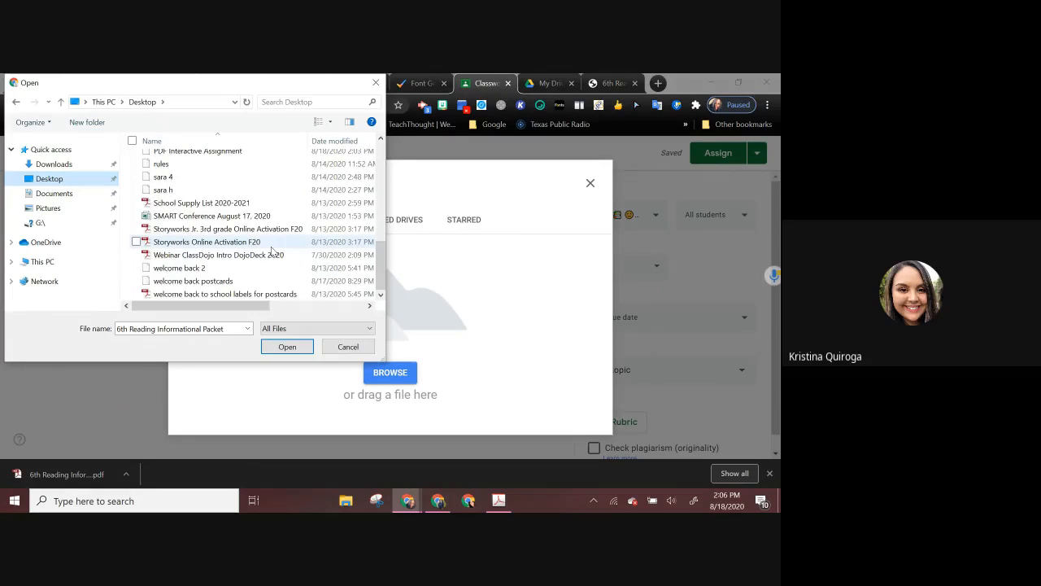
scroll(272, 250, "up", 1)
left_click(238, 182)
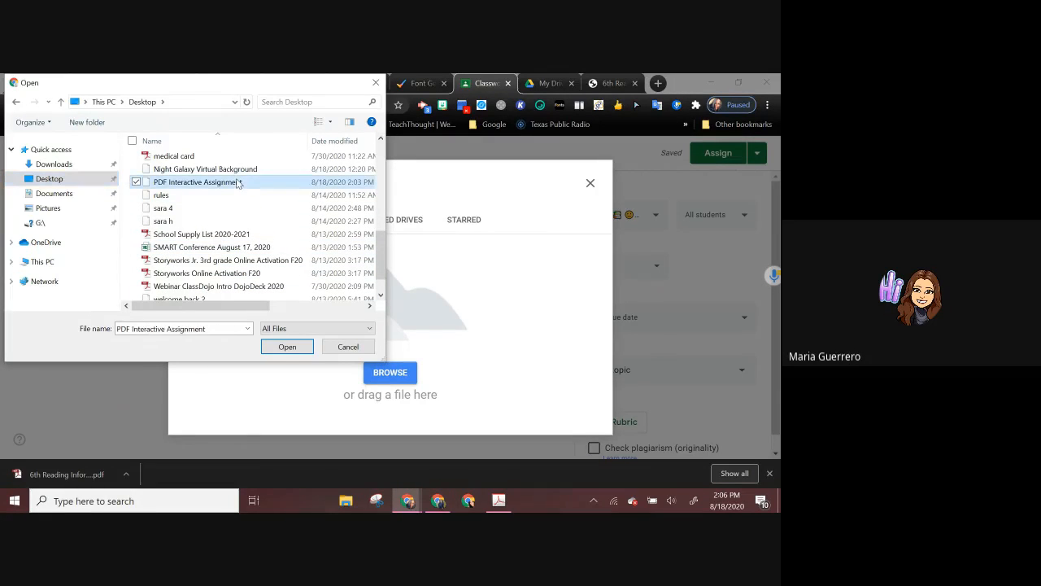
left_click(295, 348)
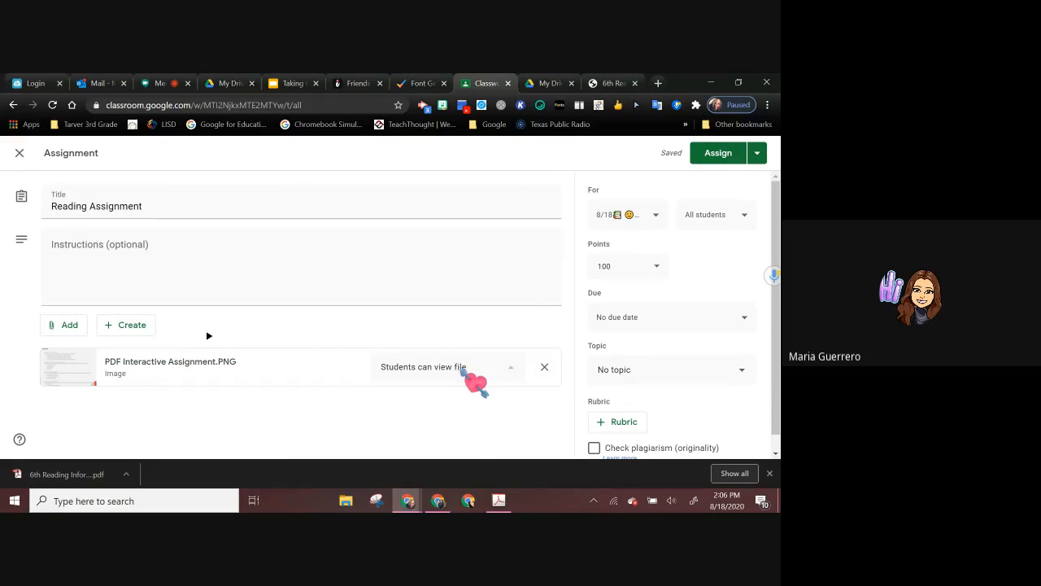
left_click(463, 375)
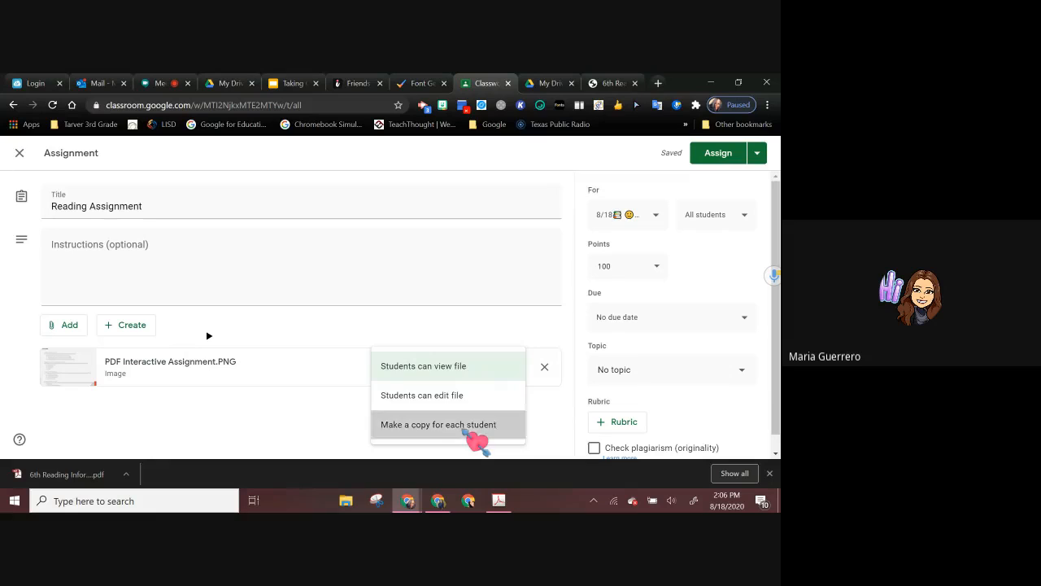
left_click(466, 427)
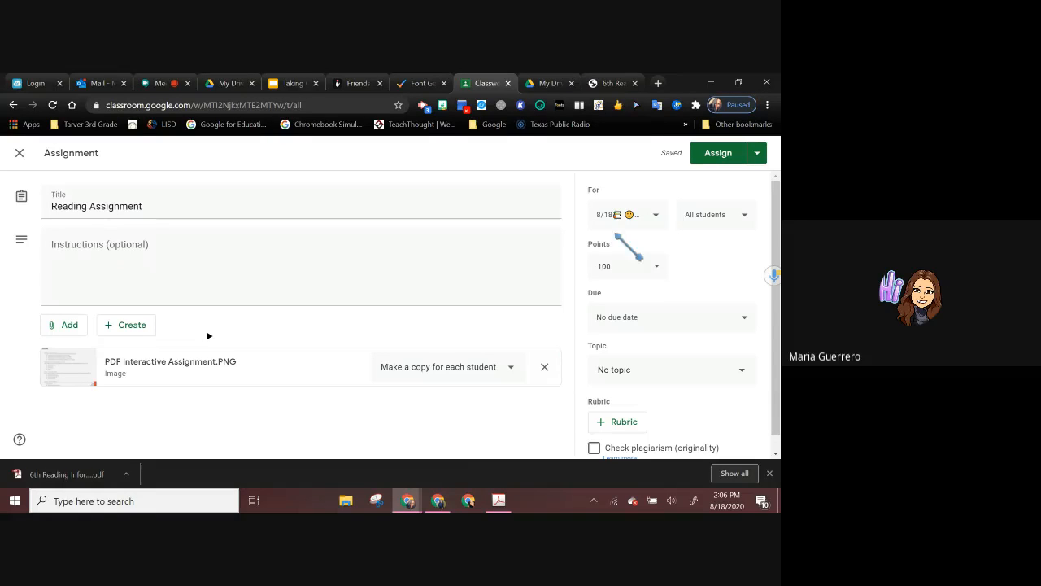
Step: Open Google Slides in a new browser tab from the Google apps
left_click(658, 83)
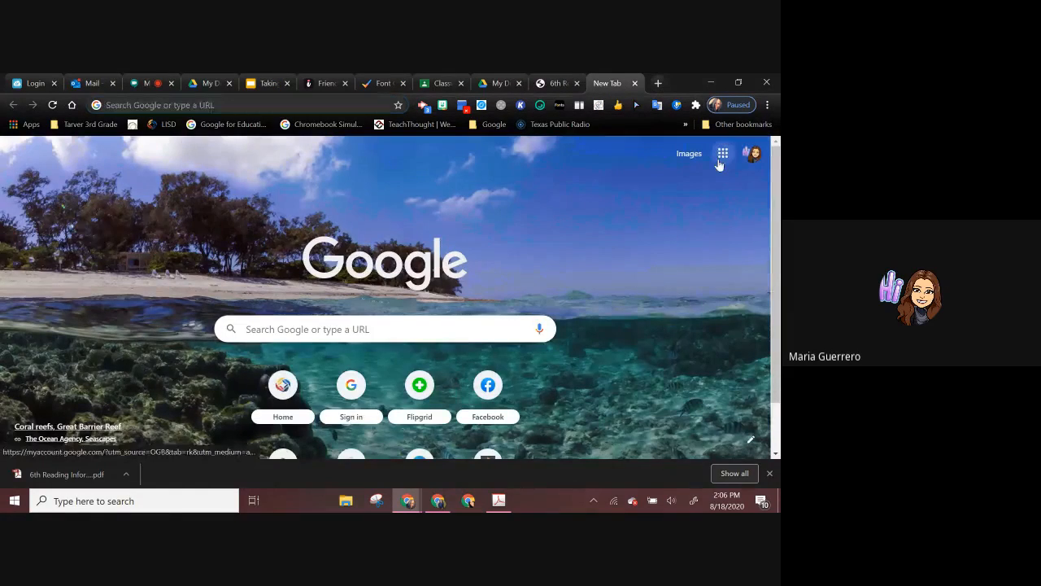
left_click(722, 153)
left_click(727, 338)
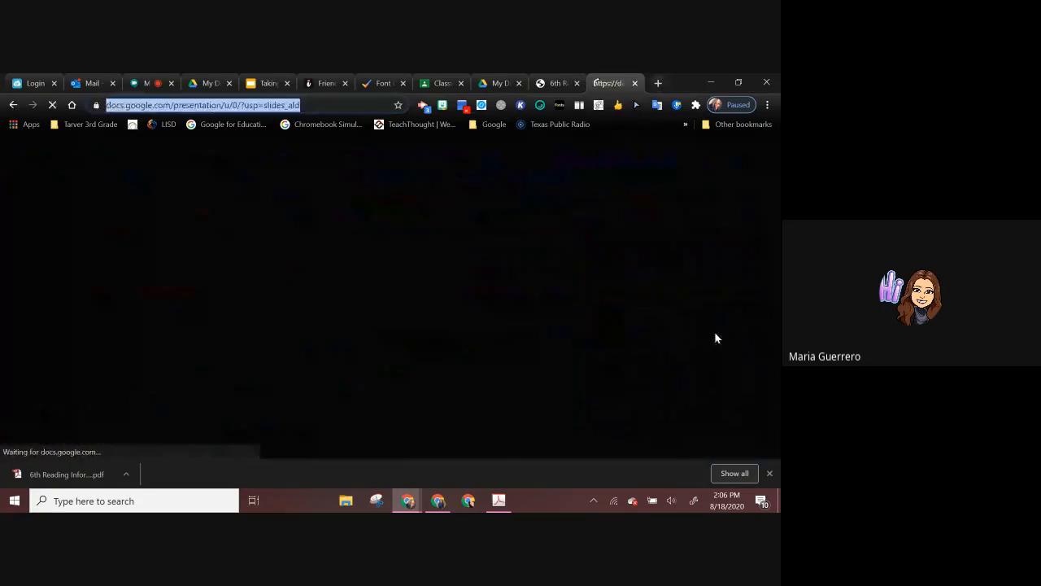